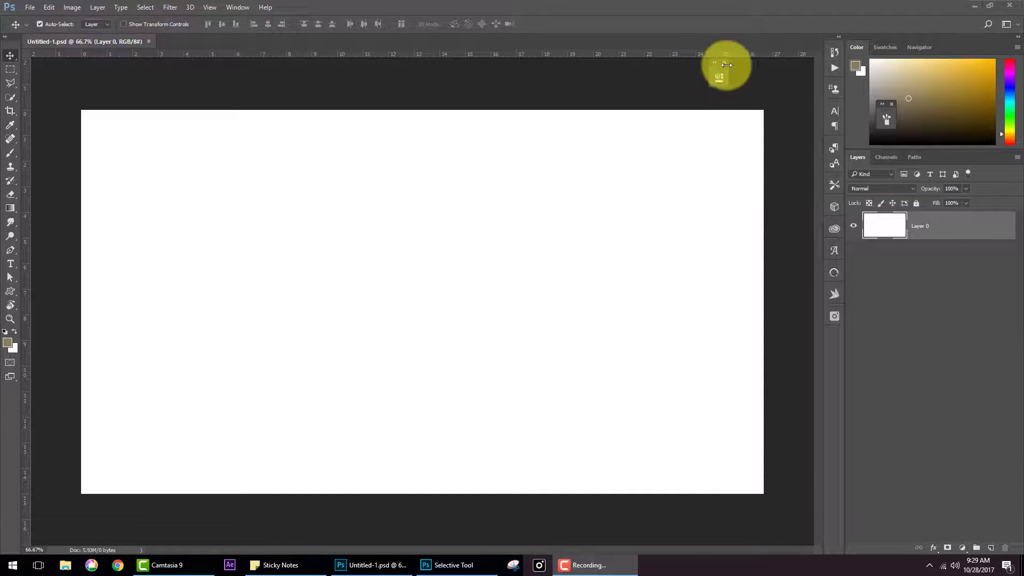
# Step: Place the linked photo pexels-photo-326149 into the blank canvas
pyautogui.click(32, 10)
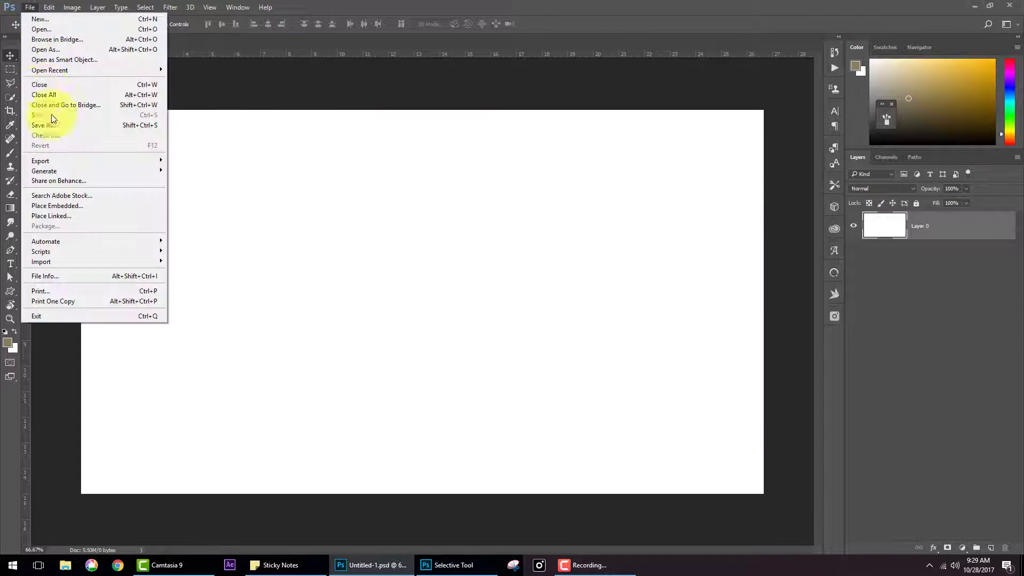
pyautogui.click(98, 216)
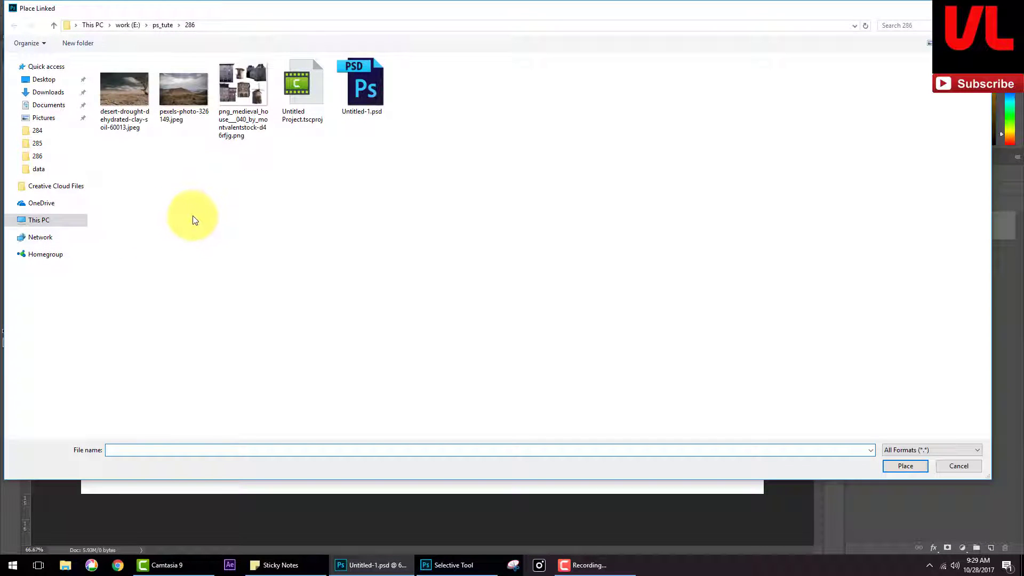
pyautogui.doubleClick(181, 98)
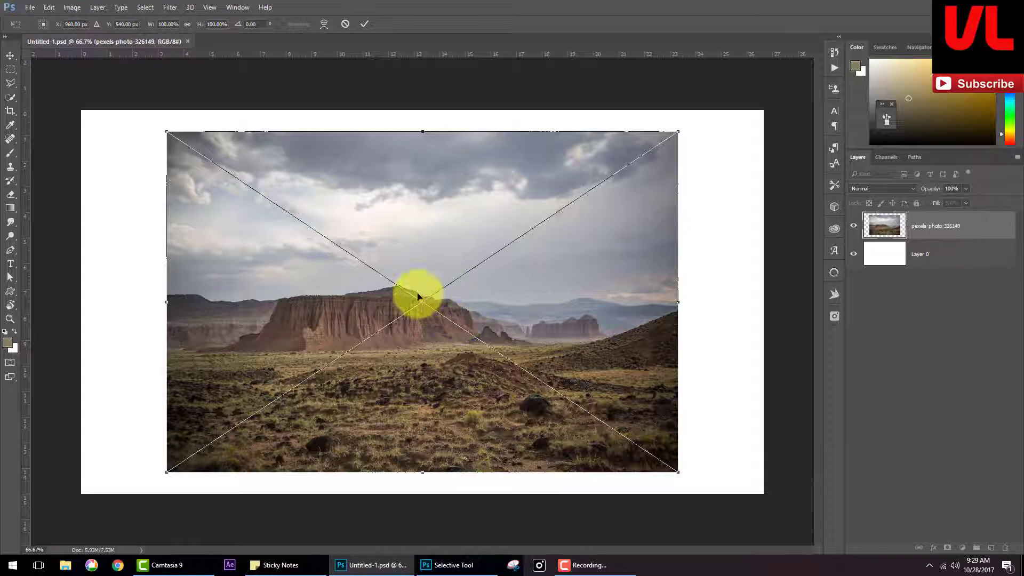
# Step: Scale the mesa photo up past the canvas edges and shift it up and right
pyautogui.hotkey('ctrl', '-')
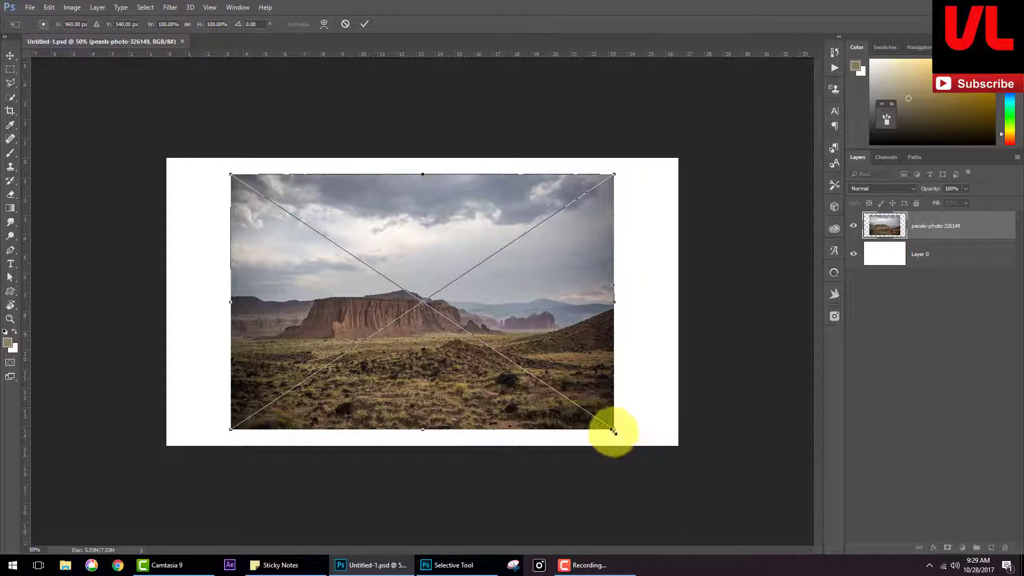
pyautogui.moveTo(614, 431); pyautogui.dragTo(685, 544)
pyautogui.moveTo(567, 469); pyautogui.dragTo(569, 408)
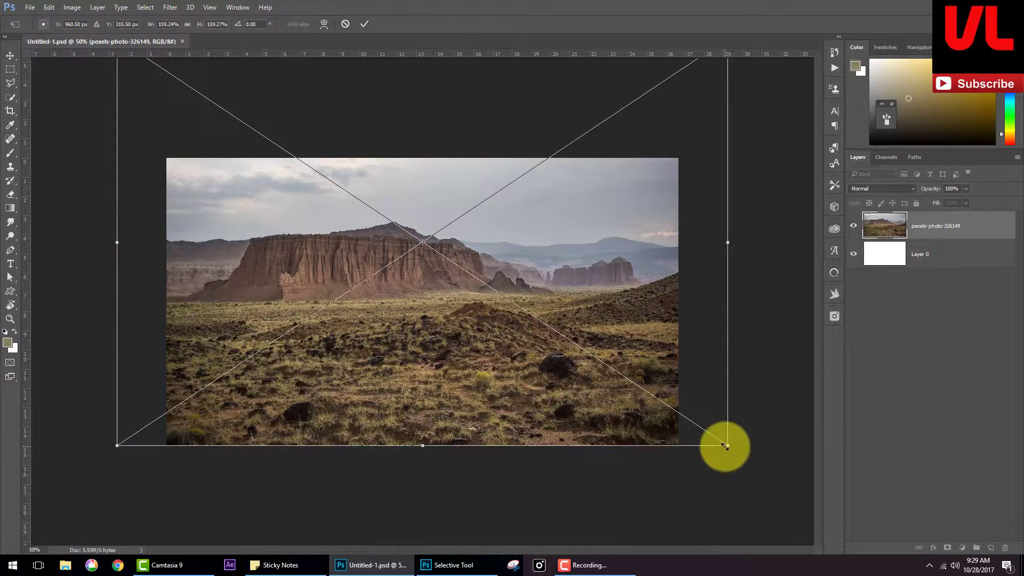
pyautogui.moveTo(726, 444); pyautogui.dragTo(807, 531)
pyautogui.moveTo(542, 407)
pyautogui.mouseDown()
pyautogui.moveTo(635, 338)
pyautogui.moveTo(639, 351)
pyautogui.moveTo(612, 351)
pyautogui.mouseUp()
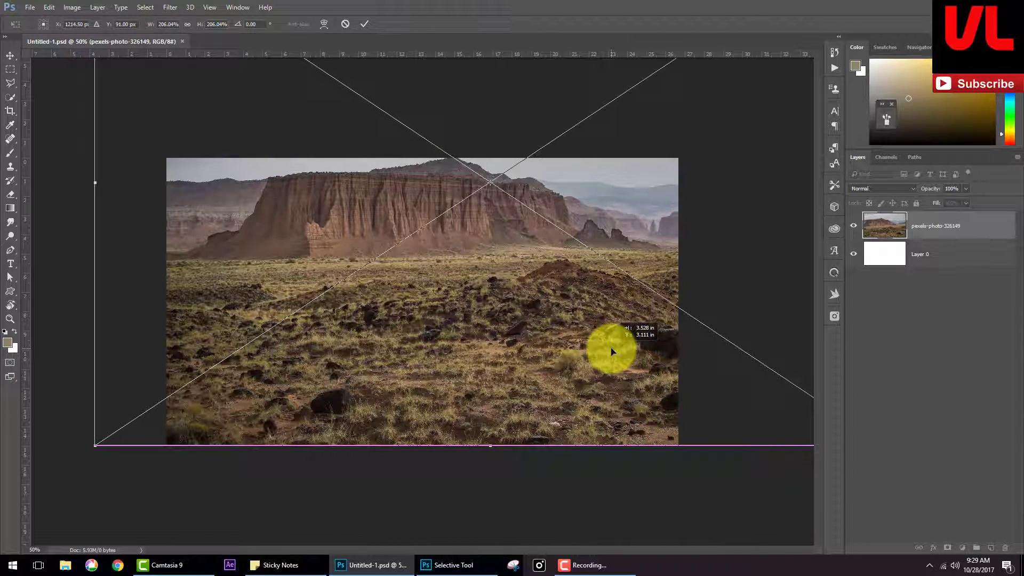
# Step: Commit the mesa photo, then place and enlarge the cracked desert-drought photo over the canvas
pyautogui.press('Return')
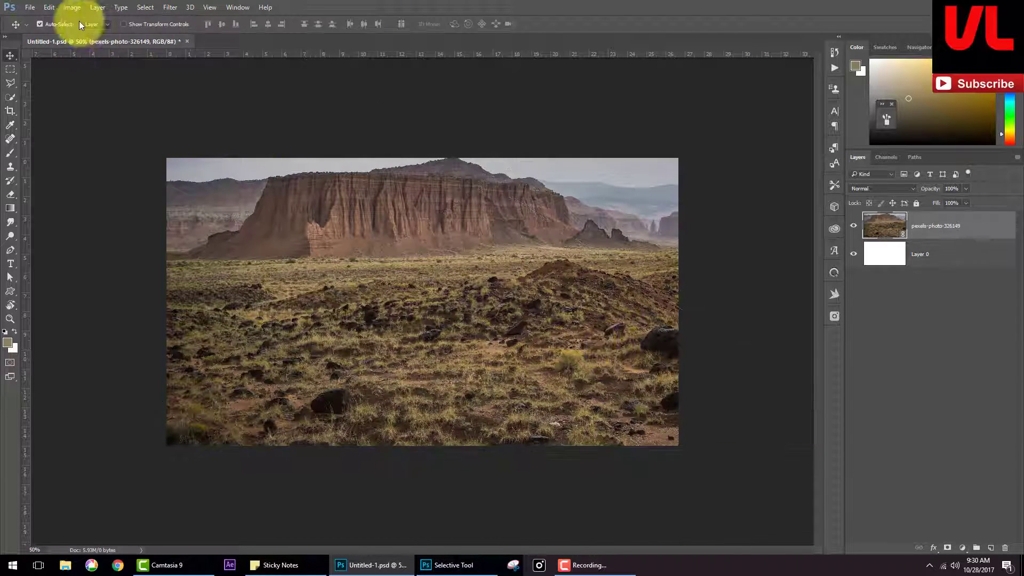
pyautogui.click(30, 7)
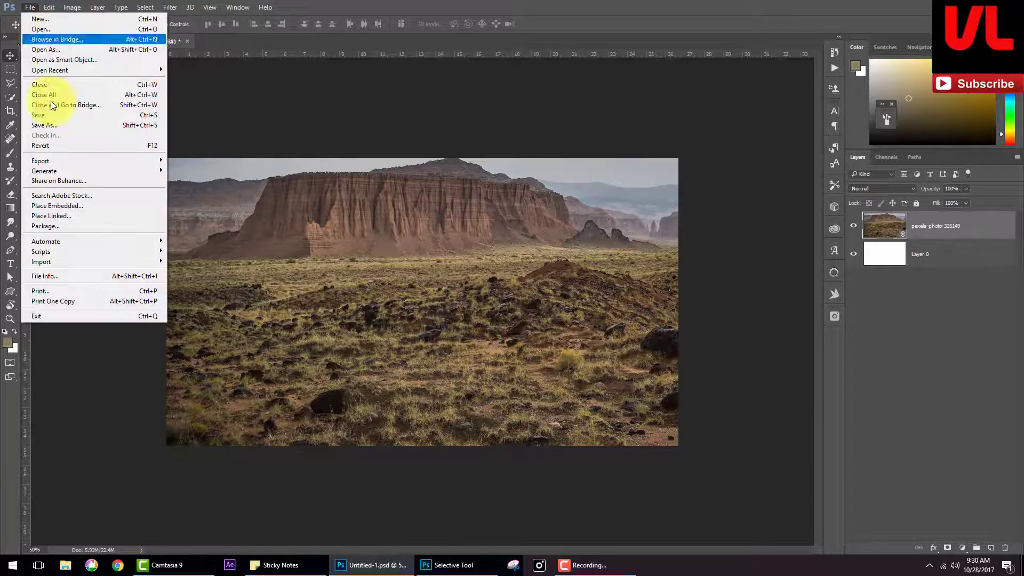
pyautogui.click(98, 213)
pyautogui.doubleClick(133, 98)
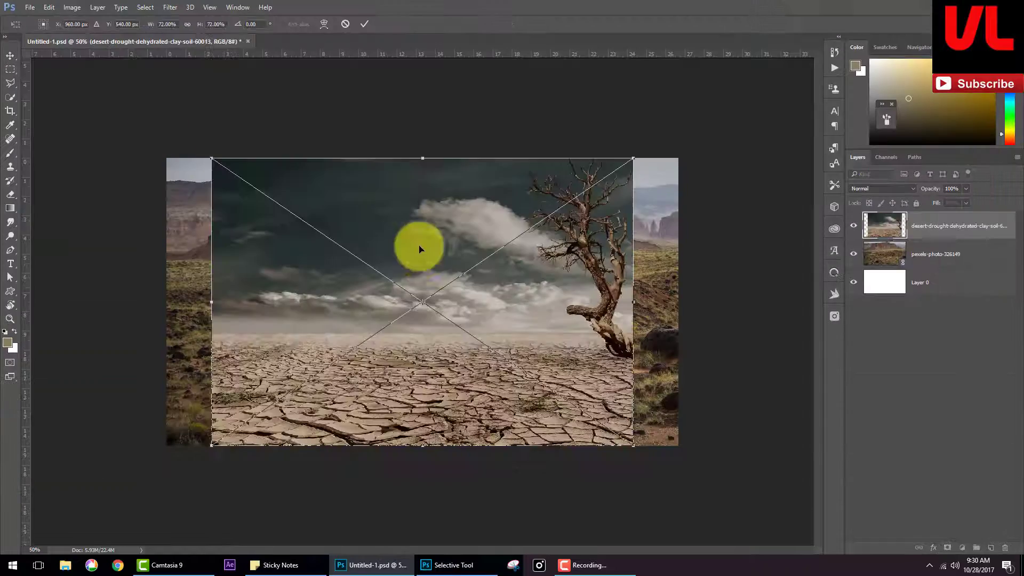
pyautogui.moveTo(638, 455)
pyautogui.mouseDown()
pyautogui.moveTo(682, 537)
pyautogui.moveTo(698, 546)
pyautogui.mouseUp()
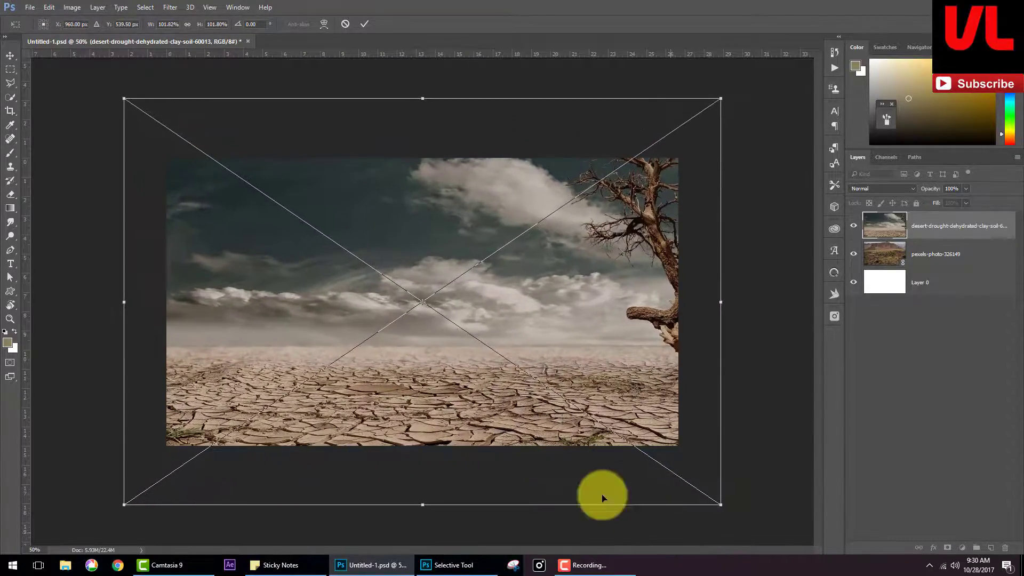
pyautogui.moveTo(601, 491)
pyautogui.mouseDown()
pyautogui.moveTo(582, 425)
pyautogui.moveTo(620, 422)
pyautogui.mouseUp()
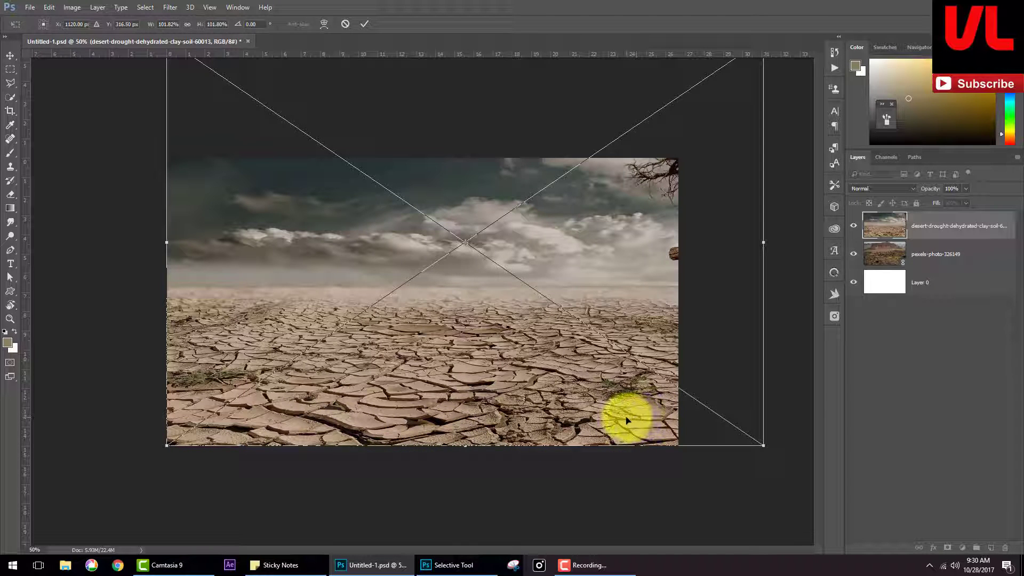
pyautogui.press('Return')
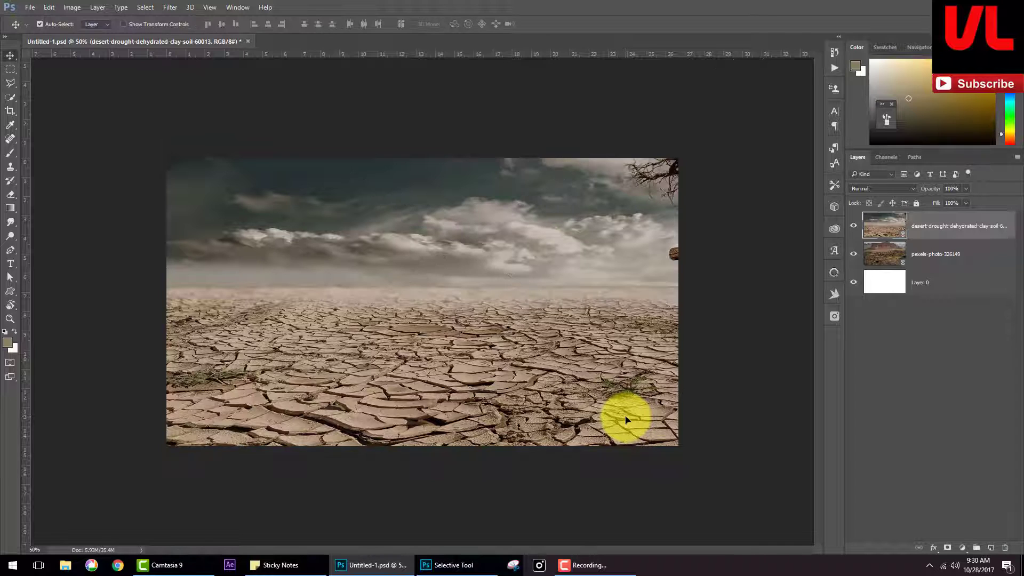
# Step: Merge the mesa and desert photo layers into a single layer
pyautogui.click(887, 259)
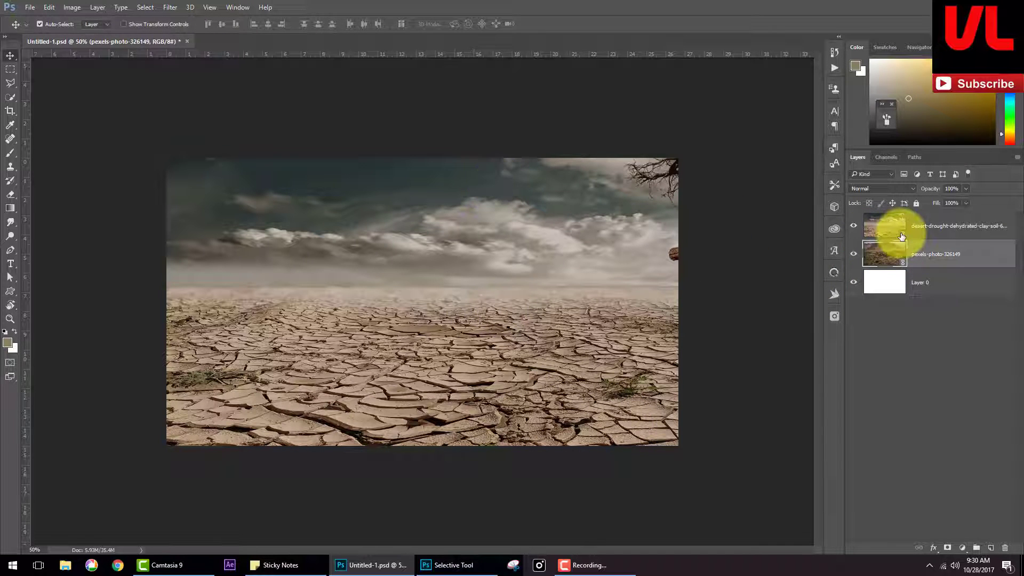
pyautogui.keyDown('ctrl'); pyautogui.click(887, 237); pyautogui.keyUp('ctrl')
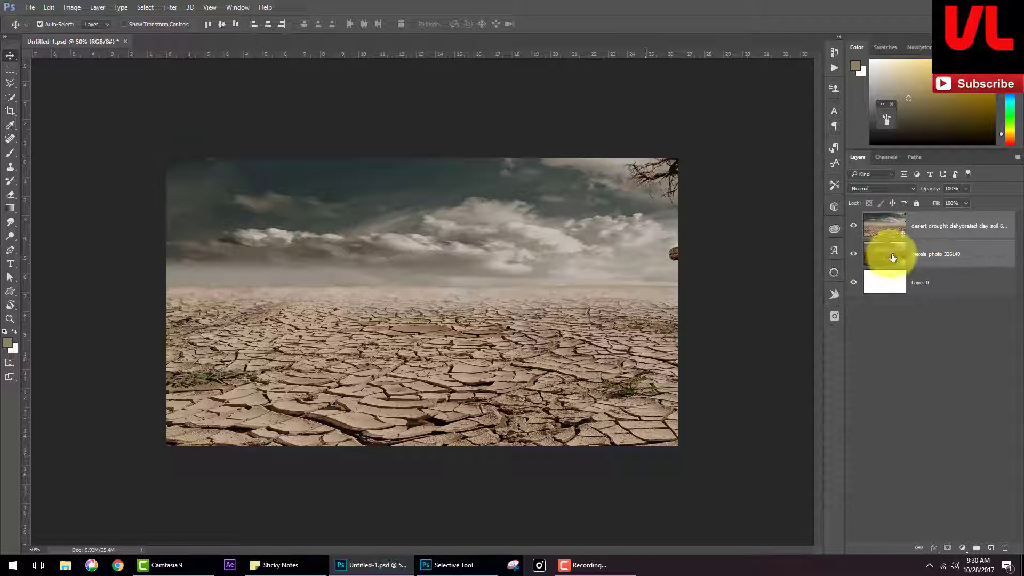
pyautogui.hotkey('ctrl', 'e')
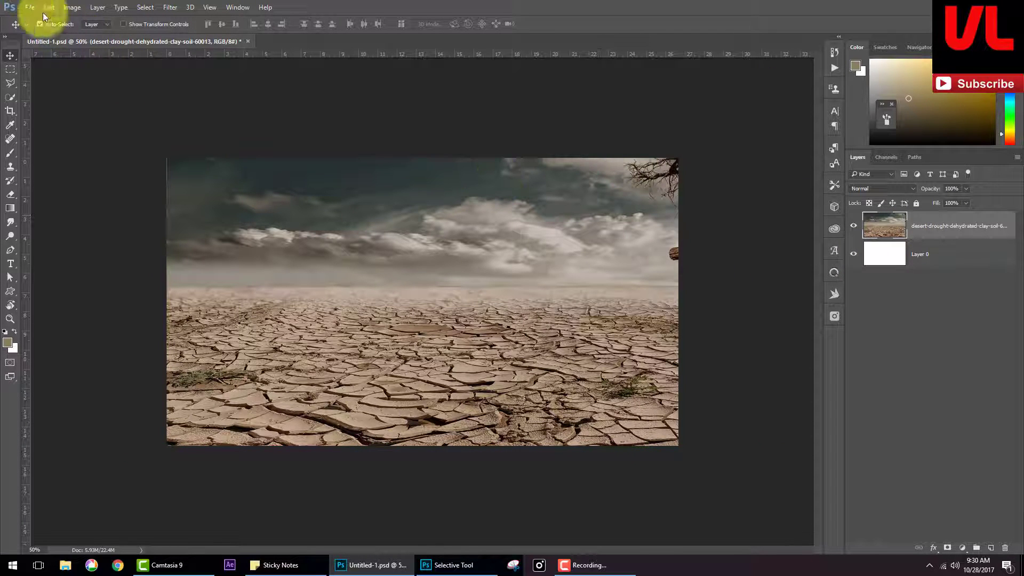
# Step: Place the linked png_medieval_house cutout as a new layer
pyautogui.click(30, 8)
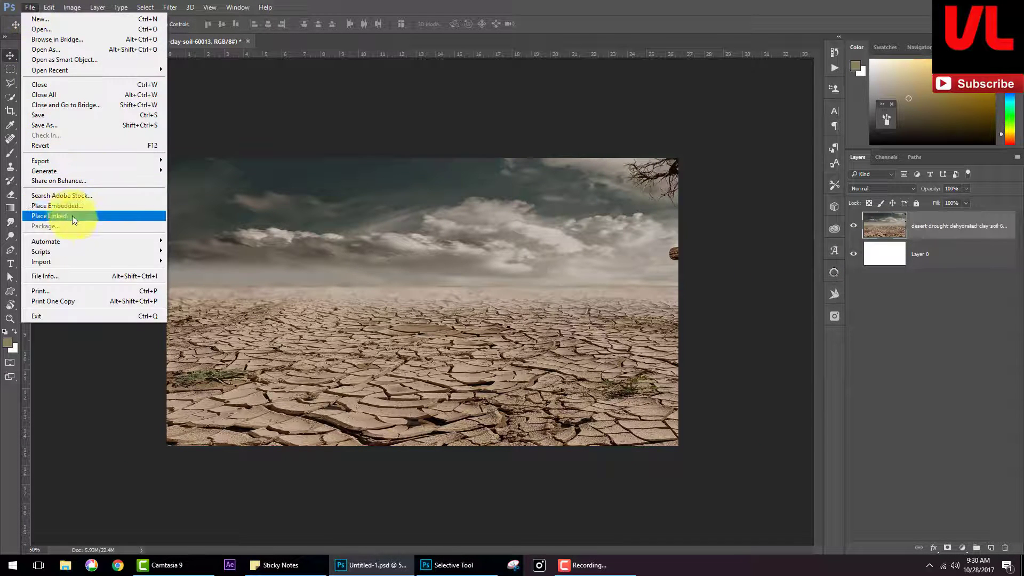
pyautogui.click(78, 218)
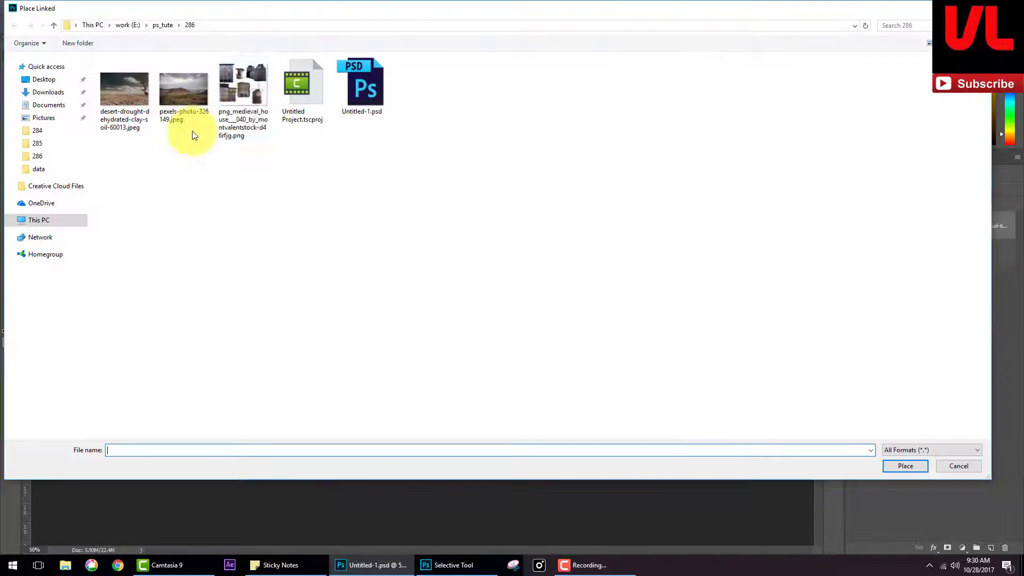
pyautogui.doubleClick(261, 133)
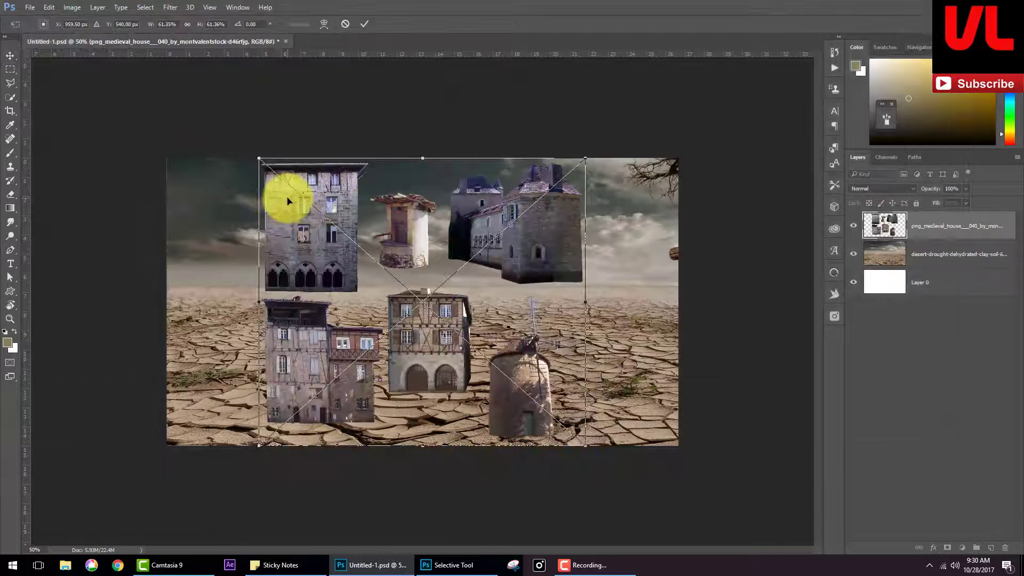
pyautogui.press('Return')
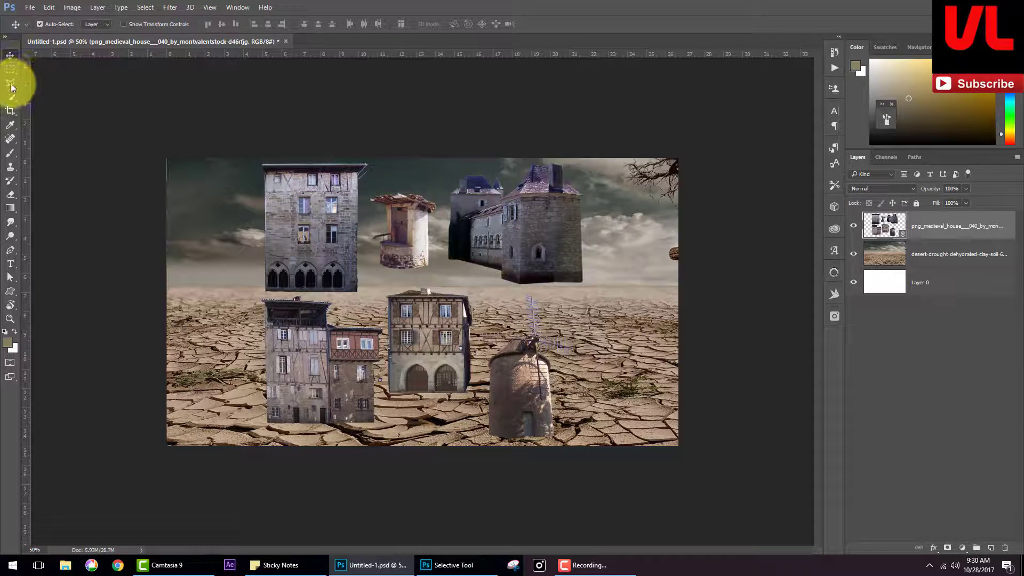
pyautogui.rightClick(937, 238)
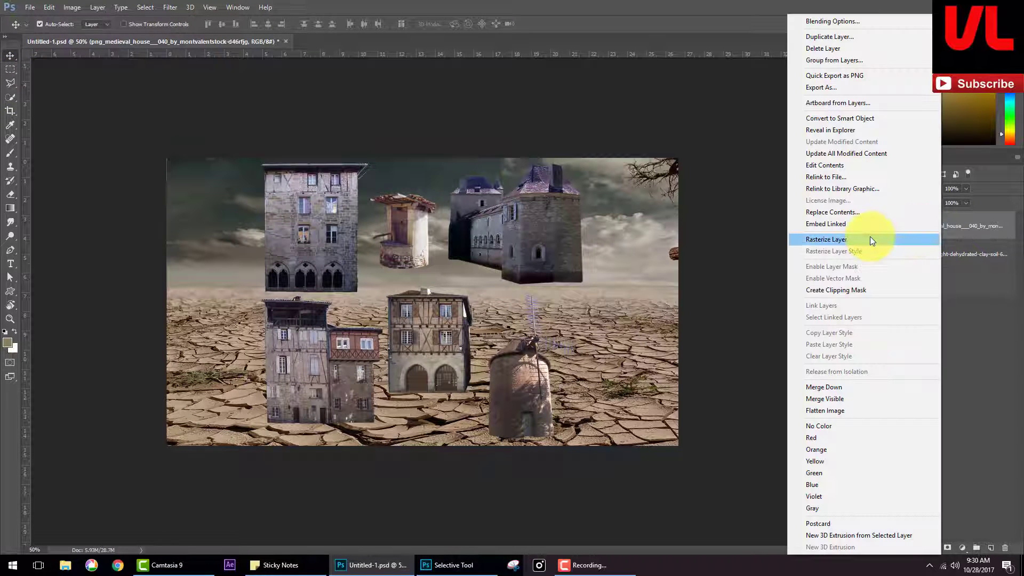
pyautogui.click(960, 231)
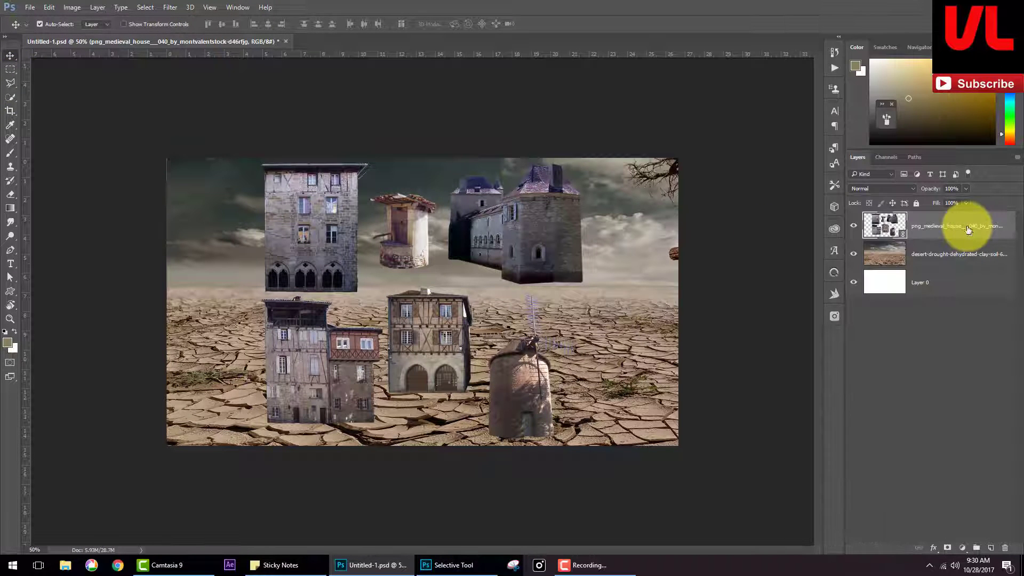
# Step: Resize and position the buildings so the windmill stands mid-scene on the cracked ground
pyautogui.hotkey('ctrl', 't')
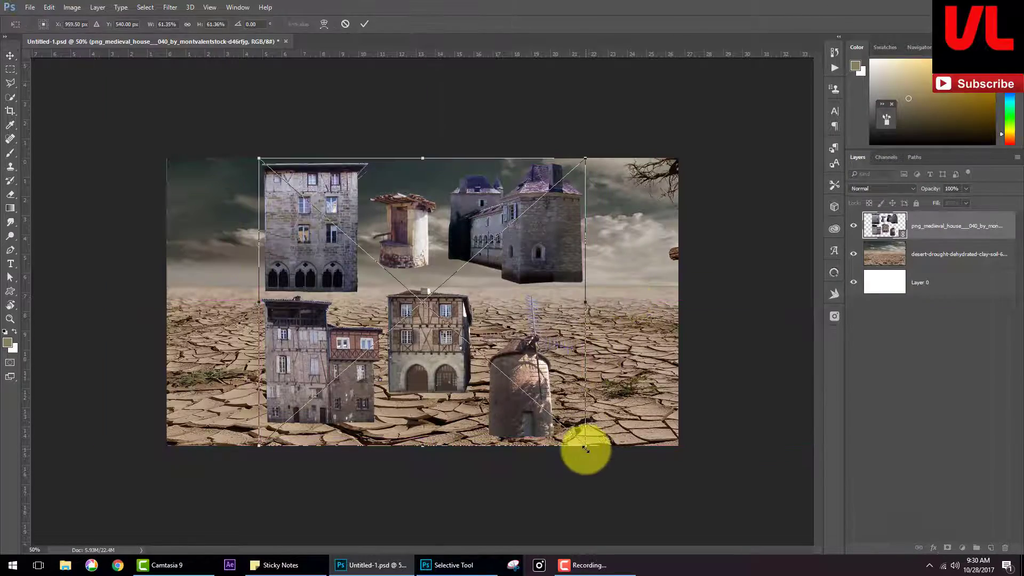
pyautogui.moveTo(585, 448)
pyautogui.mouseDown()
pyautogui.moveTo(509, 350)
pyautogui.moveTo(452, 324)
pyautogui.mouseUp()
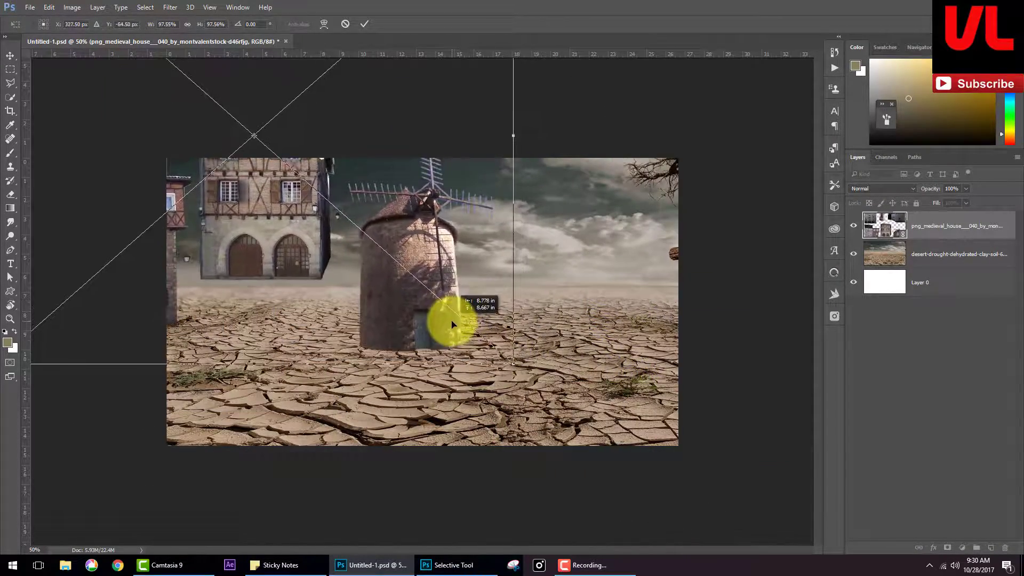
pyautogui.moveTo(512, 365)
pyautogui.mouseDown()
pyautogui.moveTo(484, 325)
pyautogui.moveTo(518, 378)
pyautogui.moveTo(399, 326)
pyautogui.mouseUp()
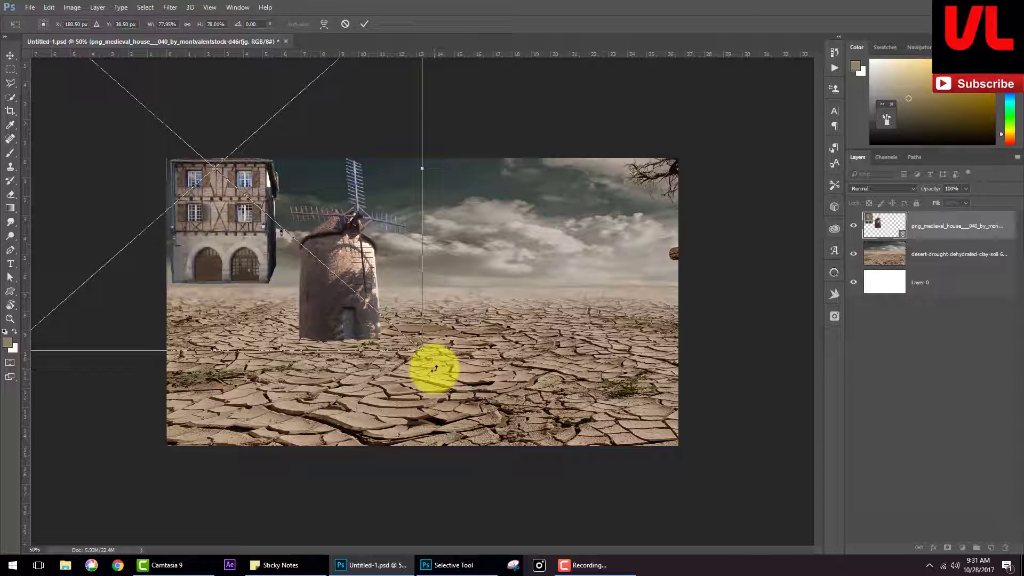
pyautogui.press('Return')
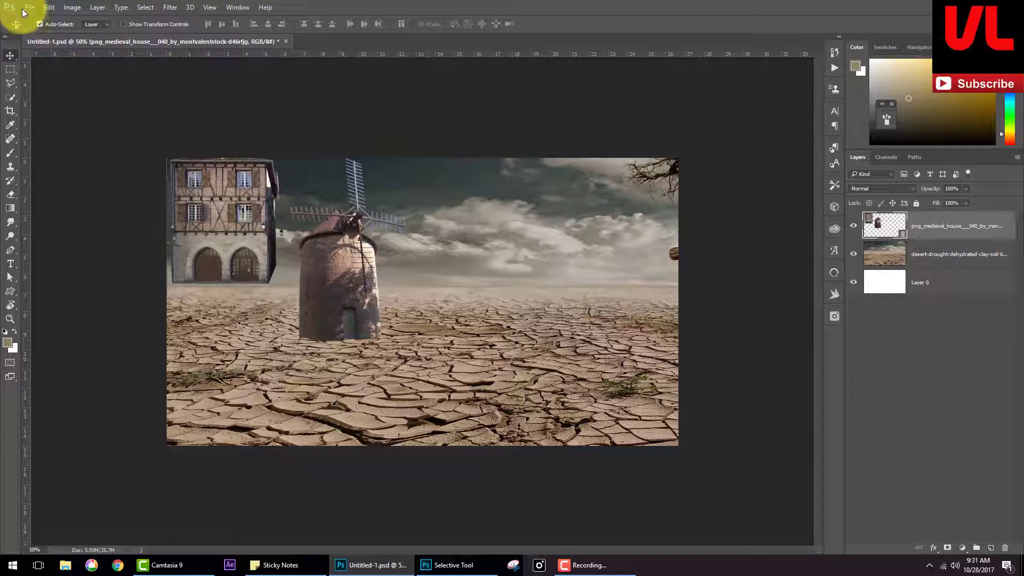
# Step: Place the autumn field photo from the 284 folder beneath the buildings layer
pyautogui.click(21, 9)
pyautogui.click(77, 214)
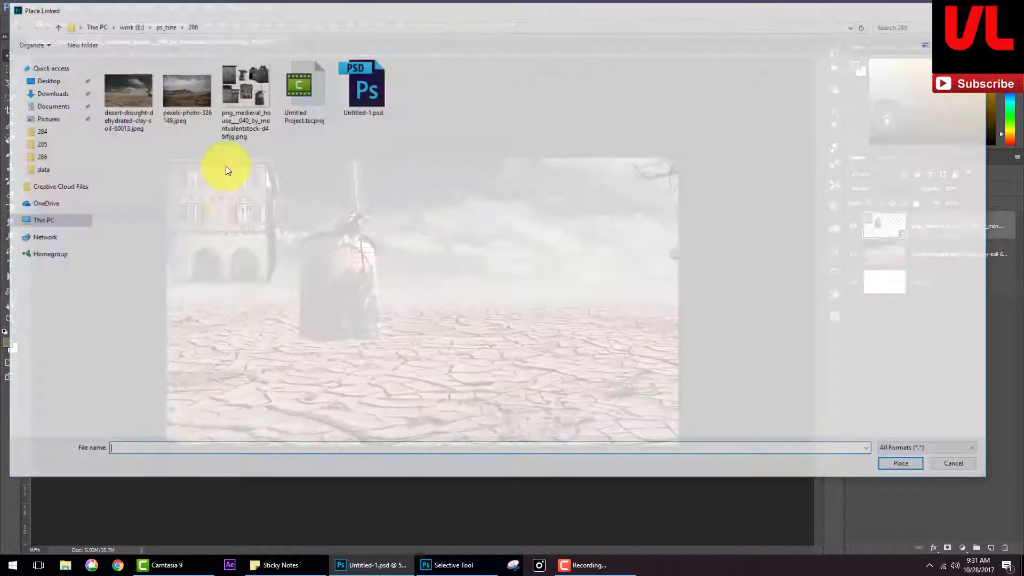
pyautogui.click(157, 26)
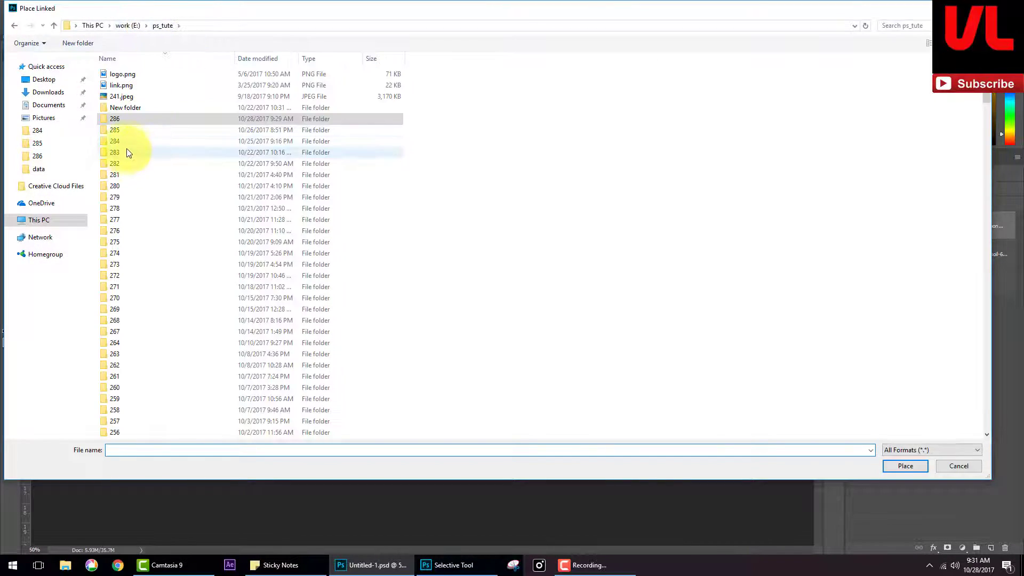
pyautogui.doubleClick(126, 146)
pyautogui.doubleClick(276, 107)
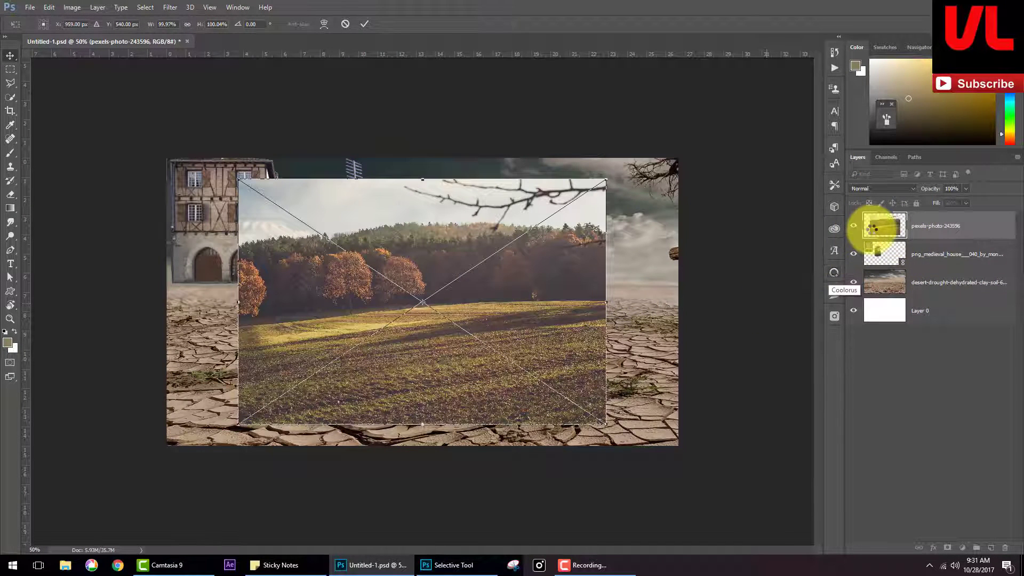
pyautogui.moveTo(880, 224); pyautogui.dragTo(880, 258)
# Step: Enlarge and slightly tilt the field photo beyond the canvas edges, then lower its opacity
pyautogui.hotkey('ctrl', 't')
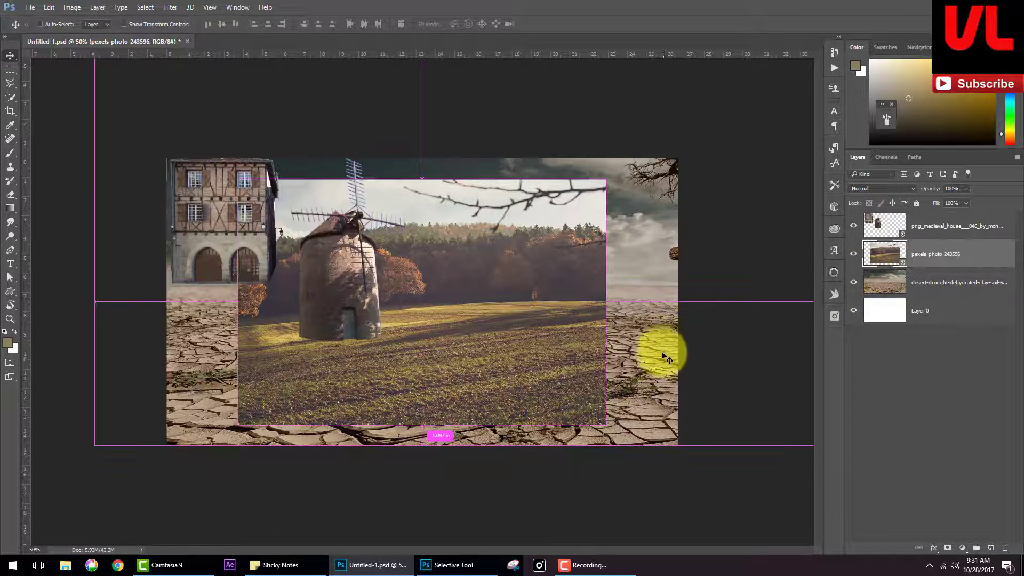
pyautogui.moveTo(609, 425); pyautogui.dragTo(697, 522)
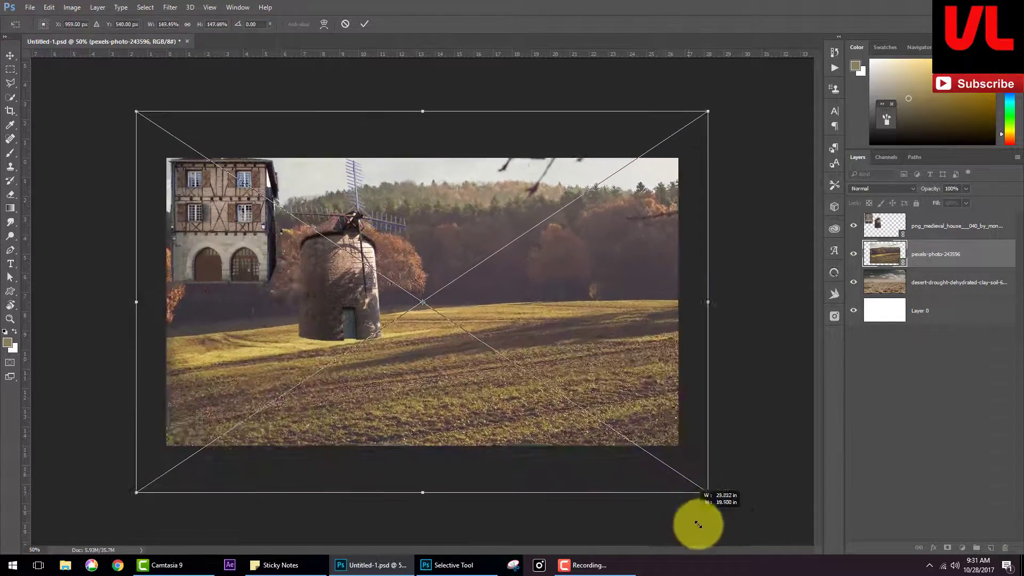
pyautogui.moveTo(647, 485); pyautogui.dragTo(621, 415)
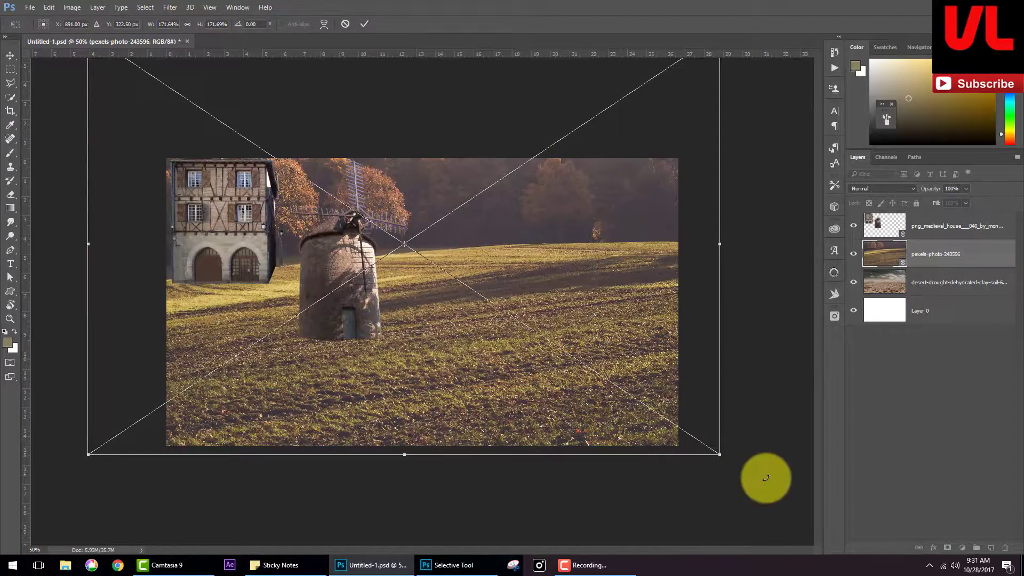
pyautogui.moveTo(764, 475); pyautogui.dragTo(750, 506)
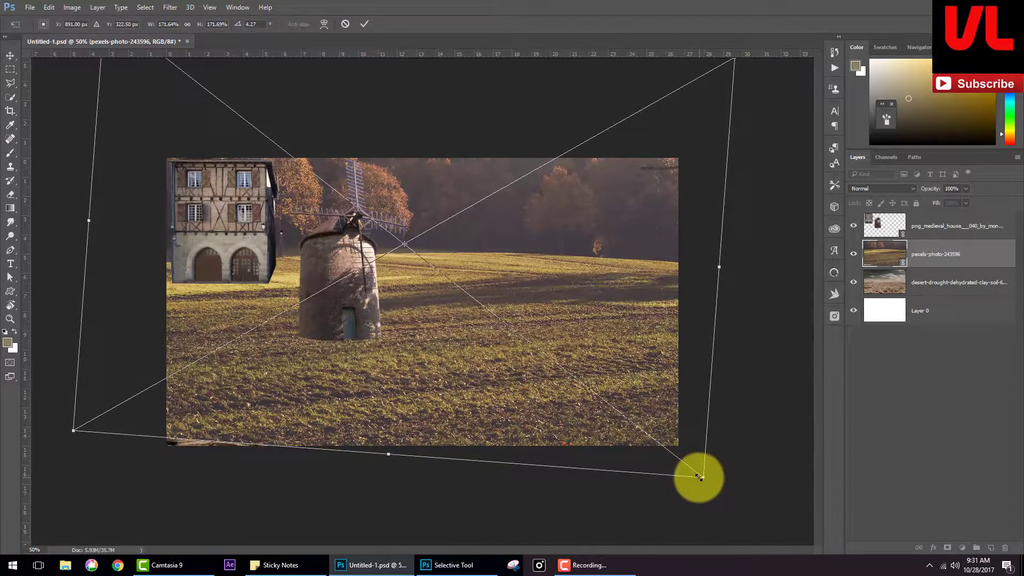
pyautogui.moveTo(700, 477)
pyautogui.mouseDown()
pyautogui.moveTo(690, 467)
pyautogui.moveTo(683, 486)
pyautogui.mouseUp()
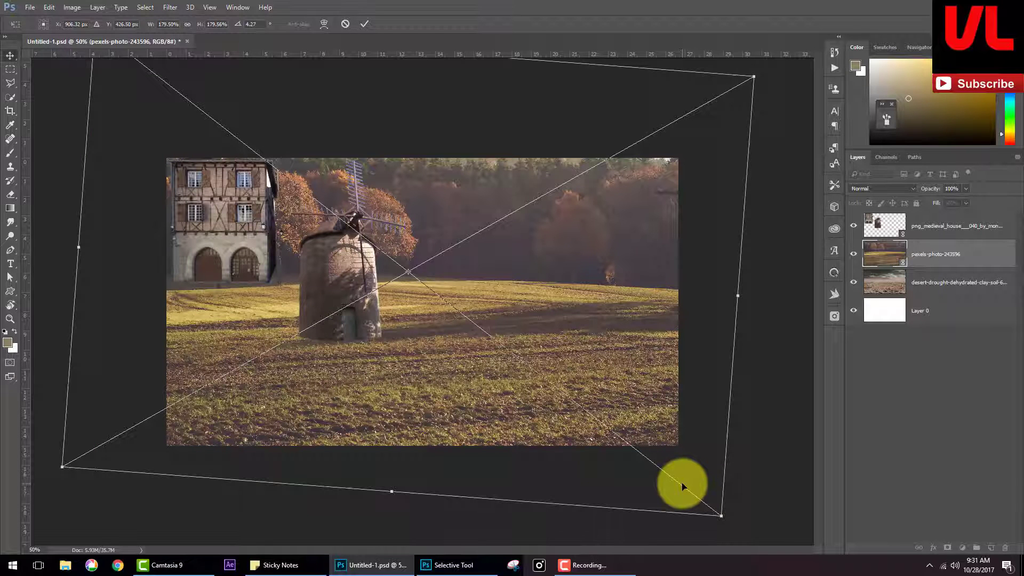
pyautogui.press('Return')
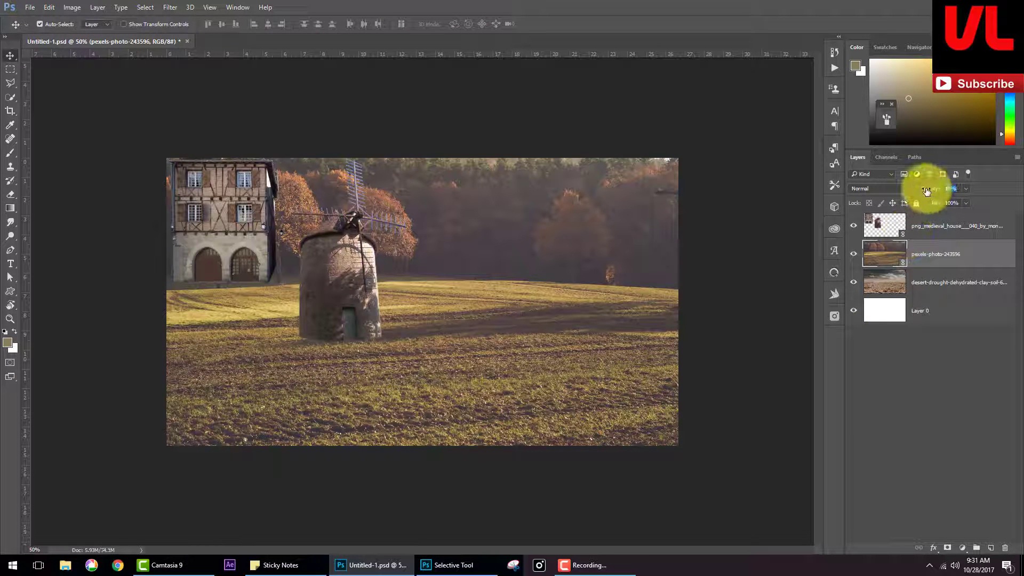
pyautogui.moveTo(926, 191)
pyautogui.mouseDown()
pyautogui.moveTo(907, 201)
pyautogui.moveTo(955, 206)
pyautogui.mouseUp()
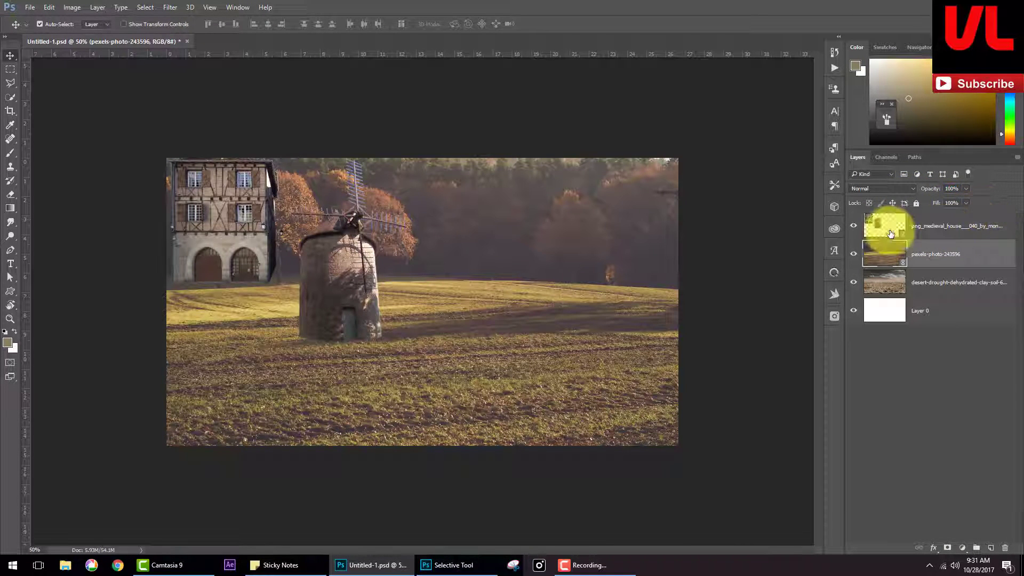
# Step: Rasterize the field photo layer and crop everything beyond the canvas
pyautogui.click(932, 232)
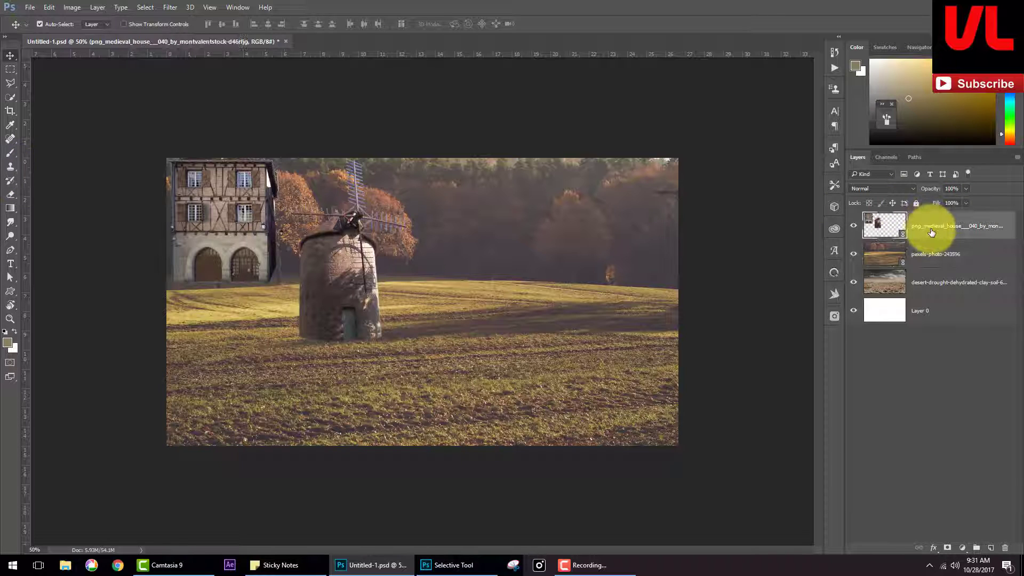
pyautogui.rightClick(931, 230)
pyautogui.click(855, 240)
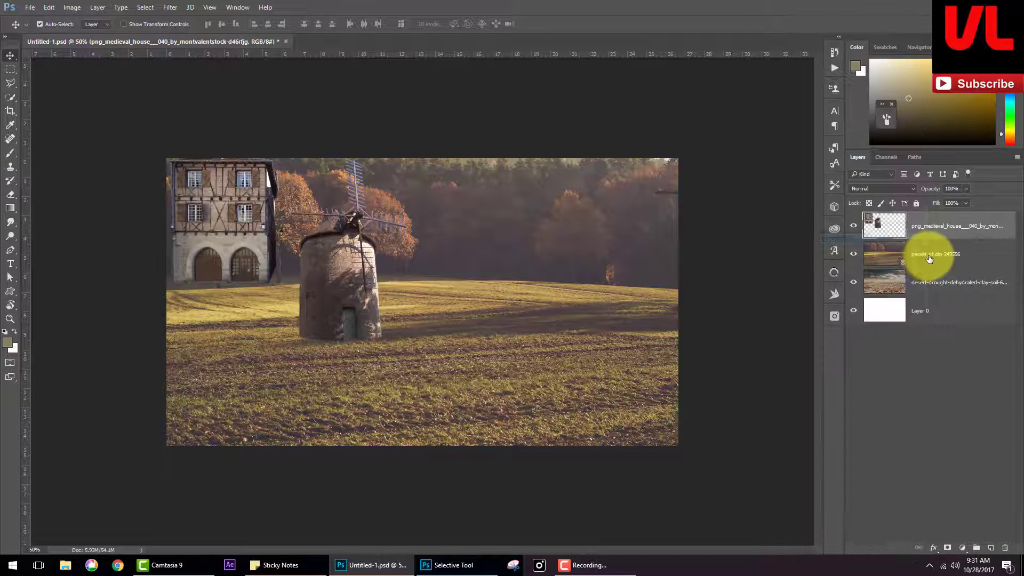
pyautogui.rightClick(929, 259)
pyautogui.click(830, 239)
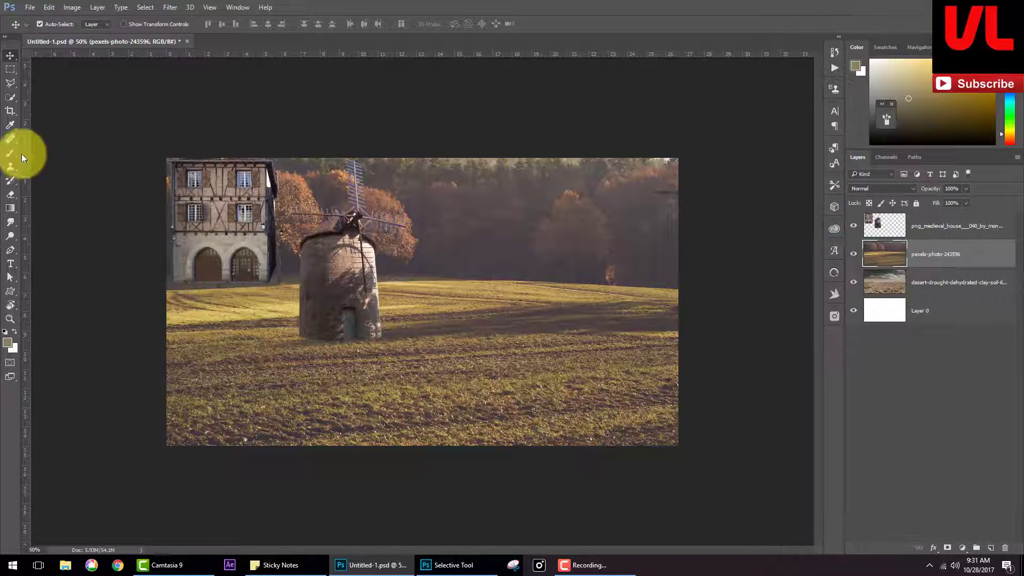
pyautogui.click(11, 113)
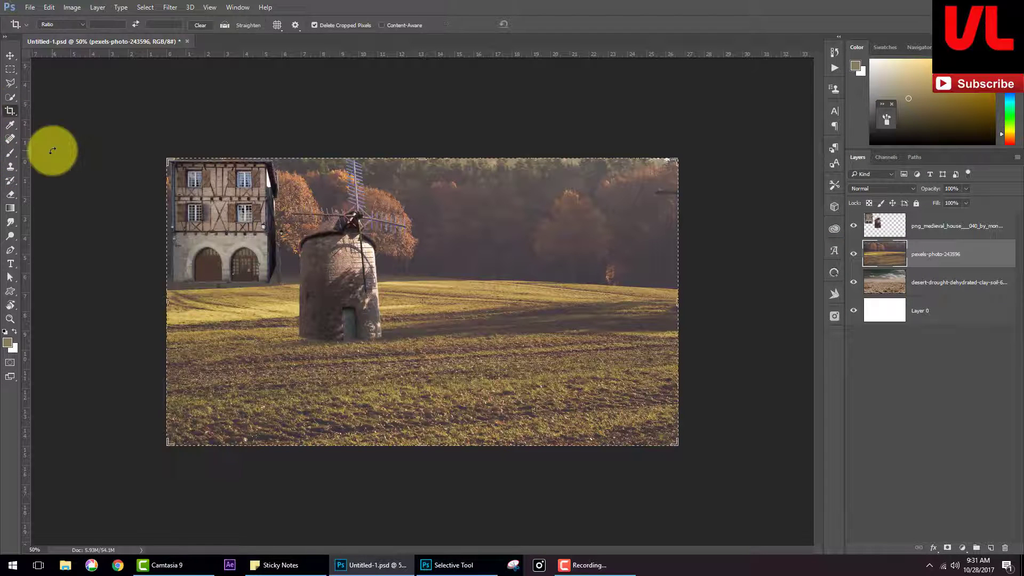
pyautogui.press('Return')
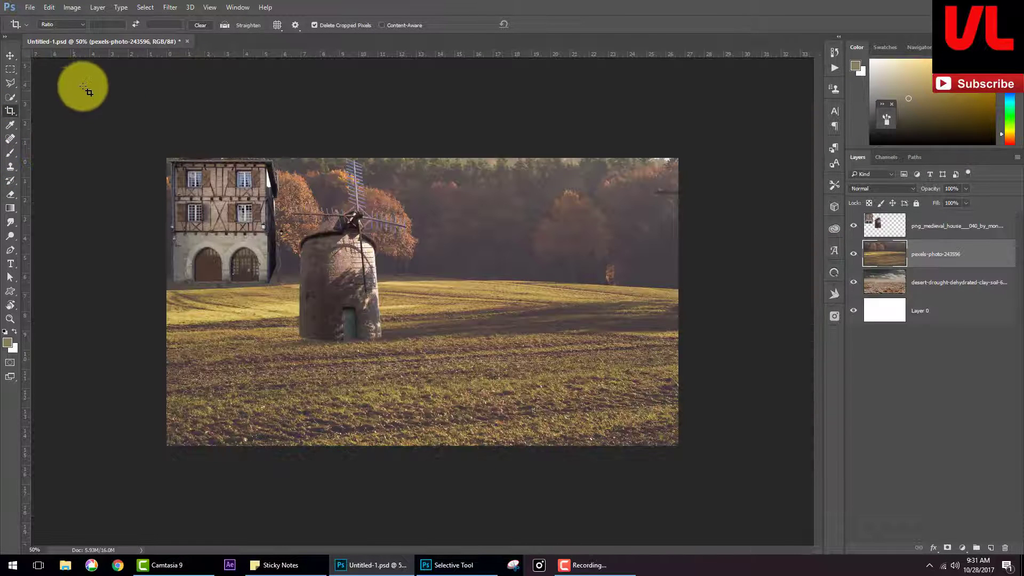
# Step: Delete a marquee selection around the medieval house, leaving only the windmill
pyautogui.click(11, 69)
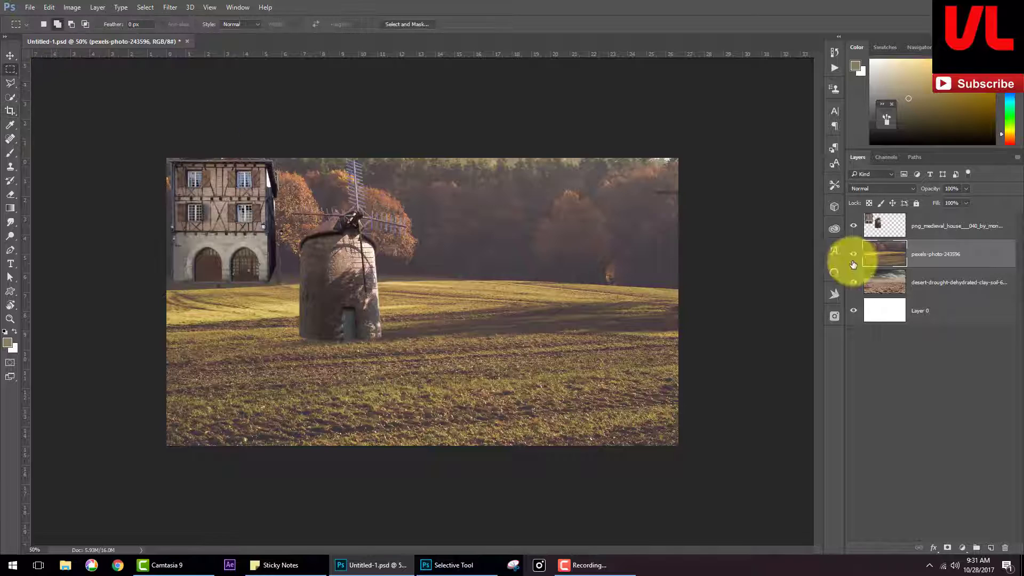
pyautogui.click(928, 224)
pyautogui.moveTo(196, 211); pyautogui.dragTo(278, 357)
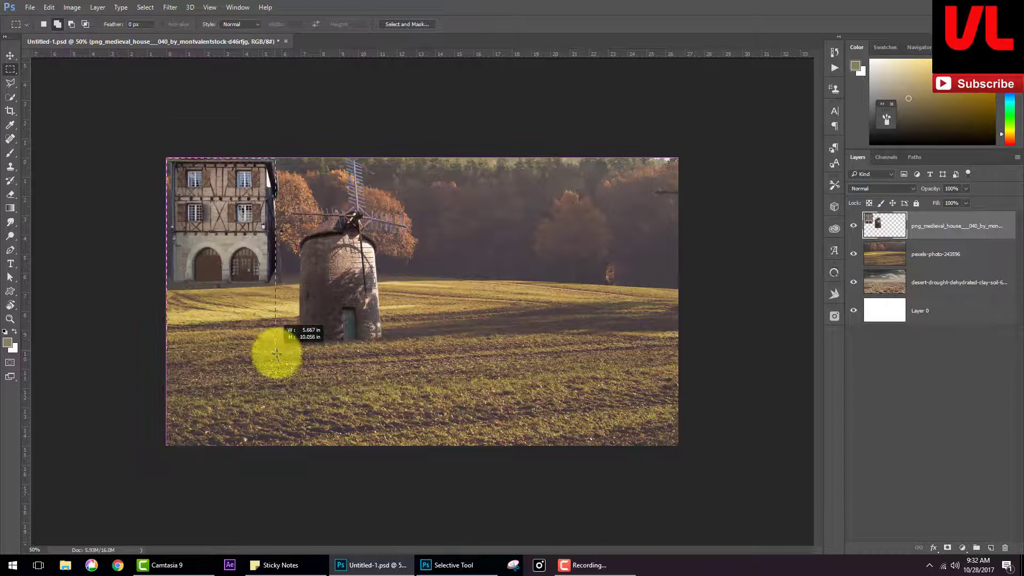
pyautogui.press('Delete')
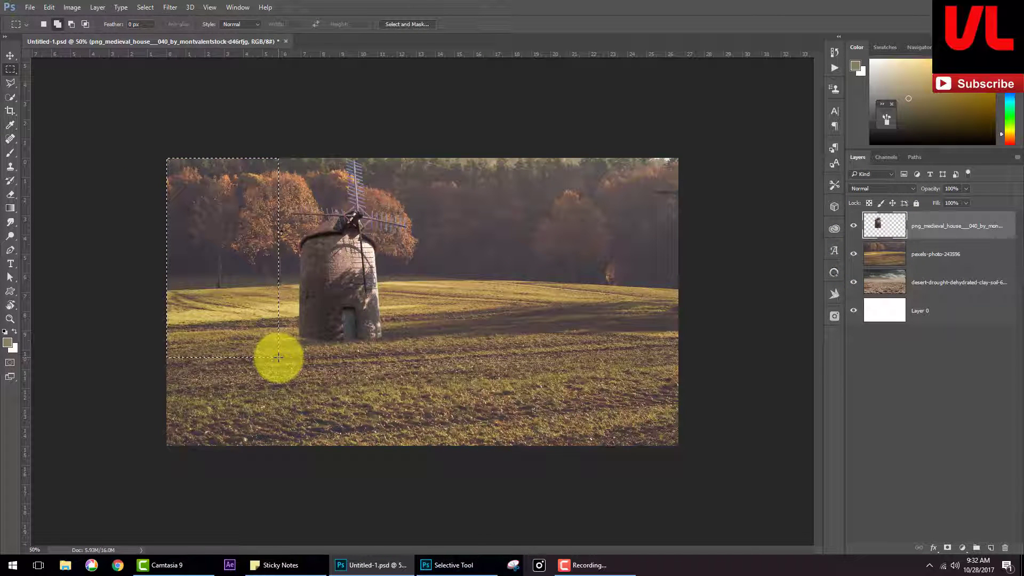
pyautogui.hotkey('ctrl', 'd')
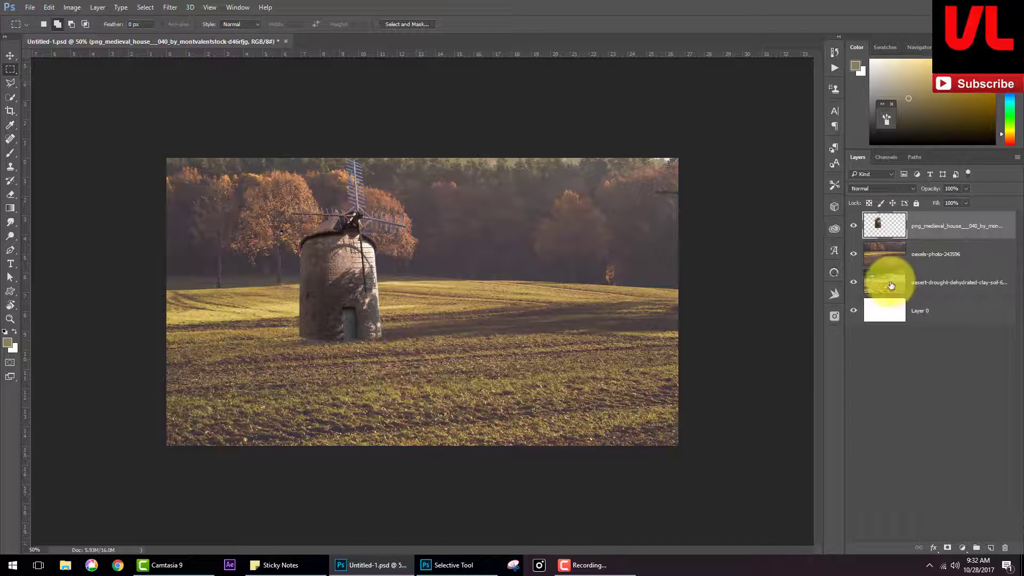
pyautogui.click(893, 258)
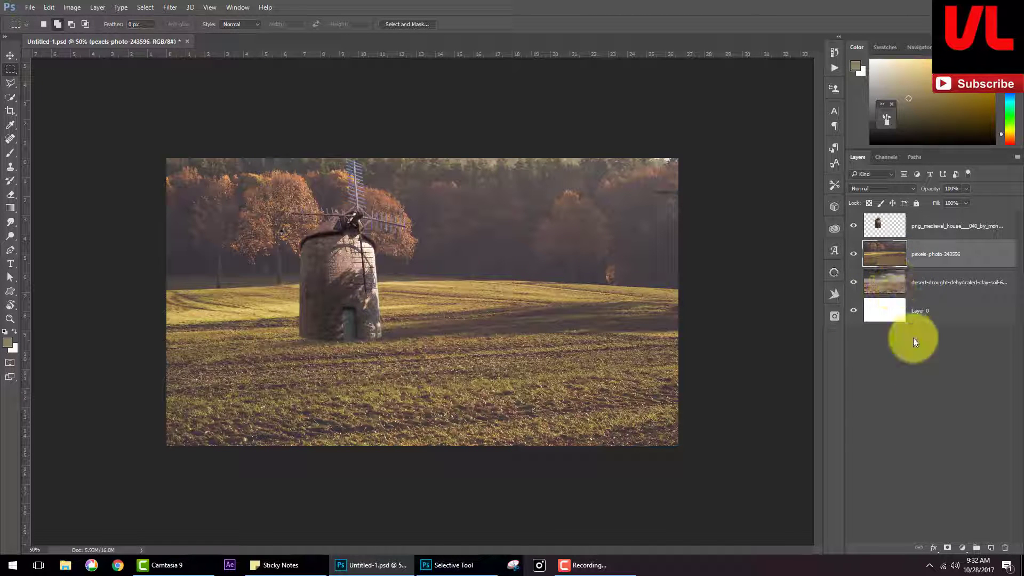
# Step: Add a Levels adjustment with the midtone slider dragged to darken the whole scene
pyautogui.click(963, 548)
pyautogui.click(940, 362)
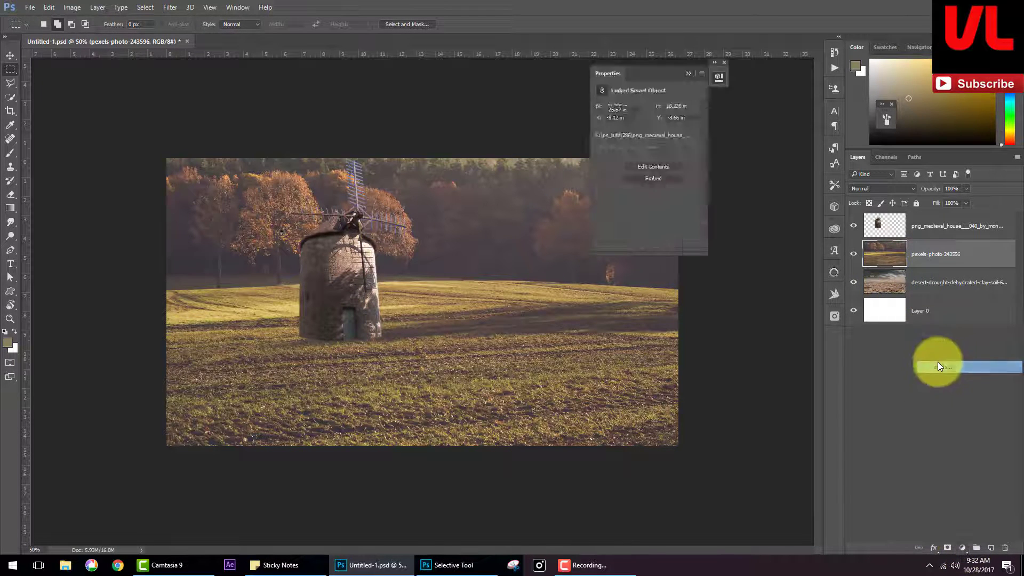
pyautogui.moveTo(650, 187)
pyautogui.mouseDown()
pyautogui.moveTo(633, 213)
pyautogui.moveTo(651, 224)
pyautogui.mouseUp()
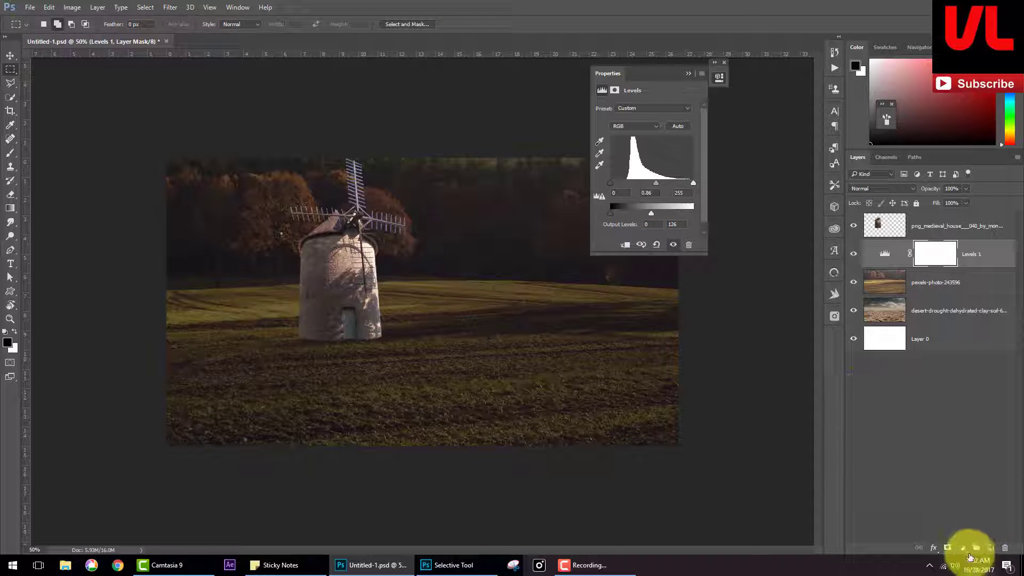
pyautogui.click(962, 547)
# Step: Set Hue/Saturation to saturation -35 with Colorize off and the Greens range muted
pyautogui.click(940, 425)
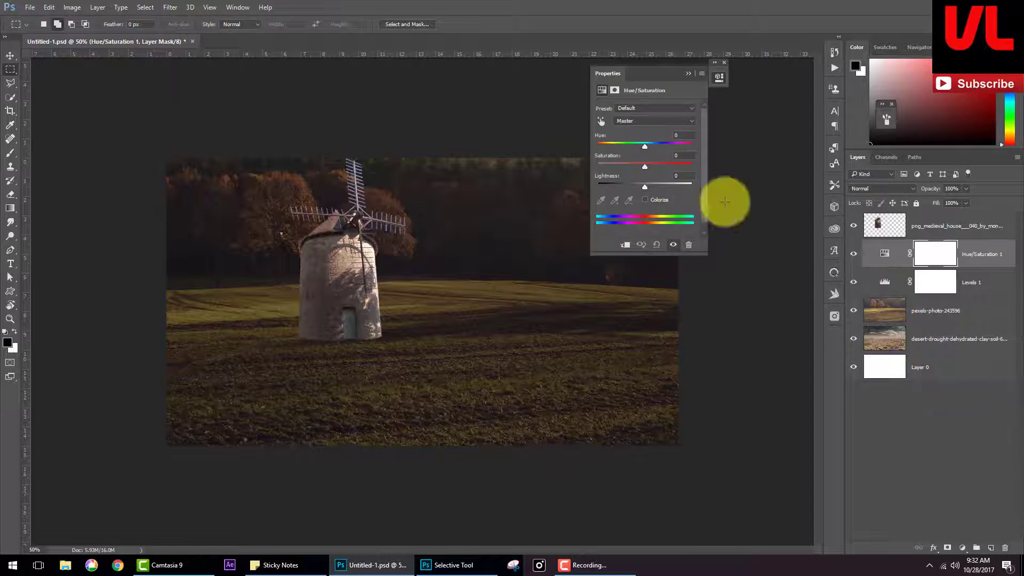
pyautogui.click(644, 200)
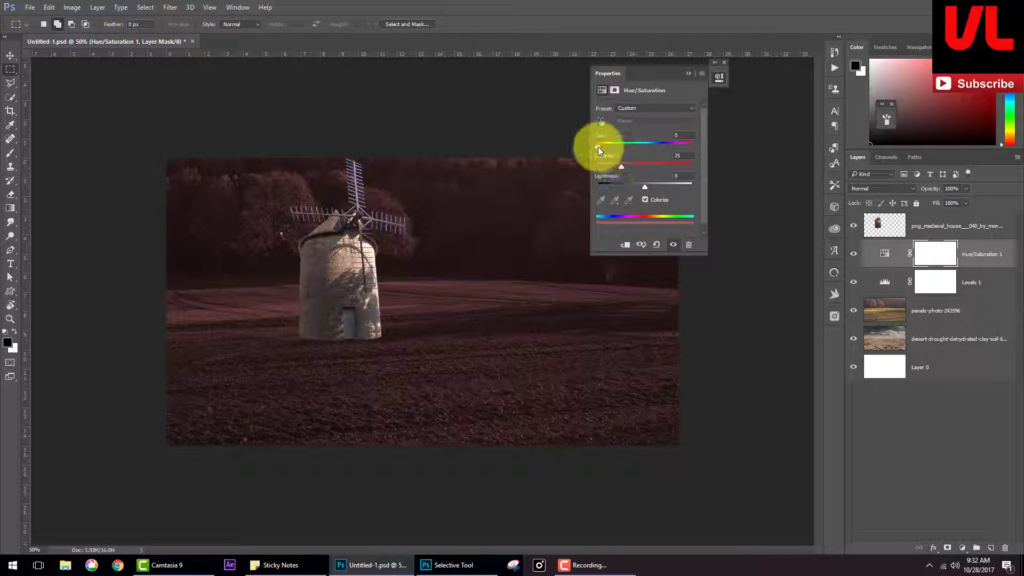
pyautogui.moveTo(598, 146); pyautogui.dragTo(604, 151)
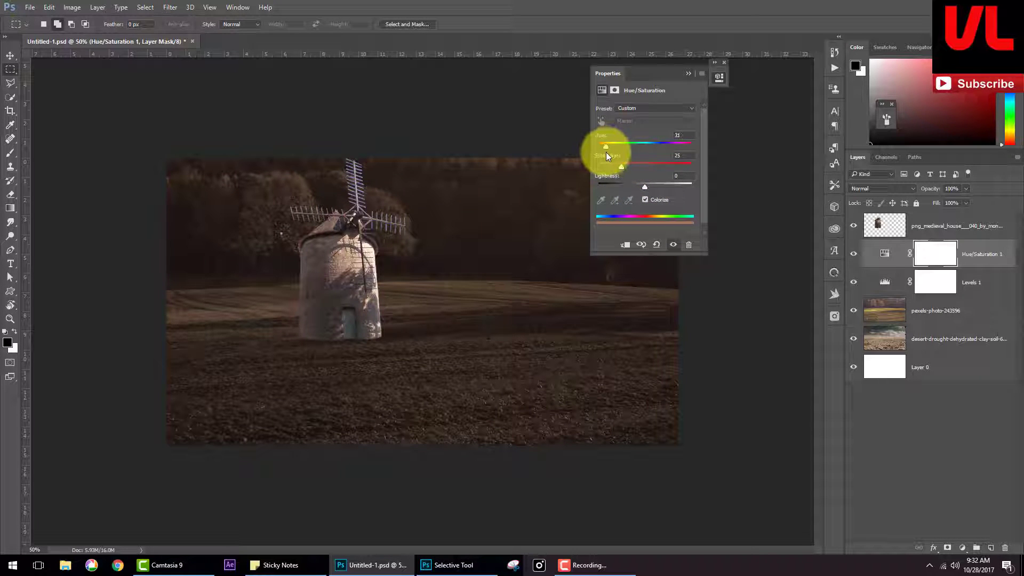
pyautogui.click(645, 201)
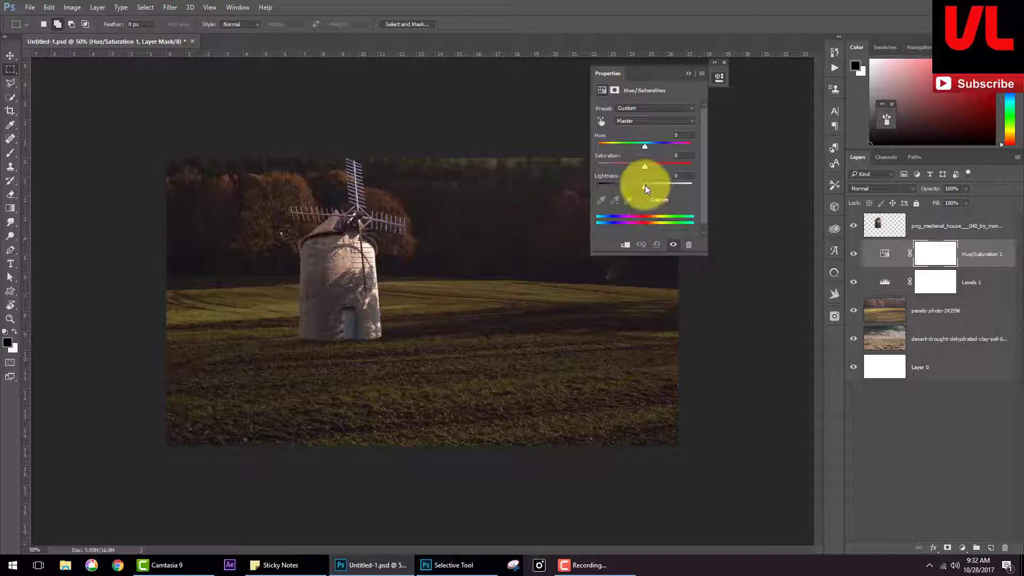
pyautogui.moveTo(635, 167); pyautogui.dragTo(629, 170)
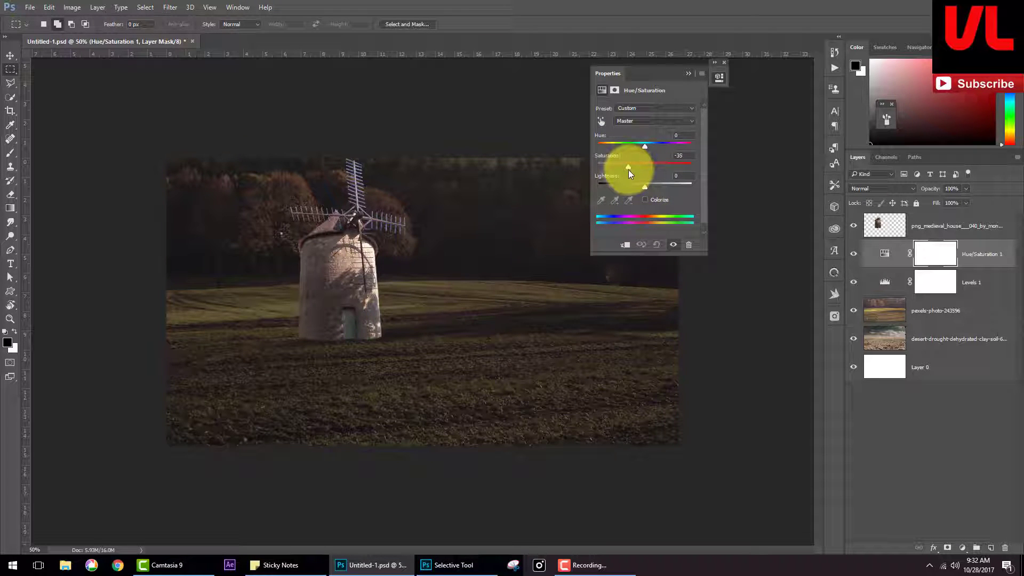
pyautogui.click(636, 122)
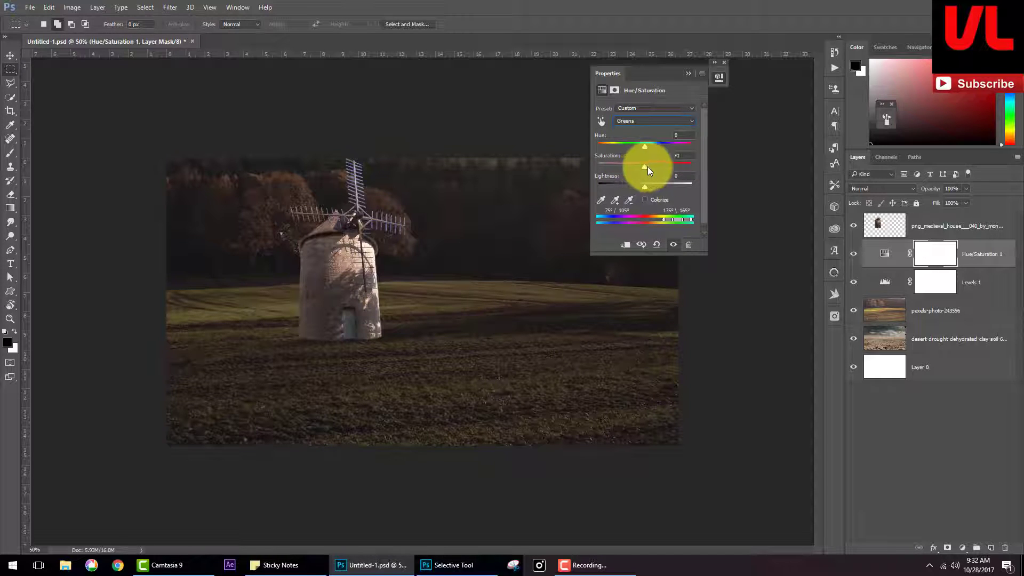
pyautogui.click(689, 74)
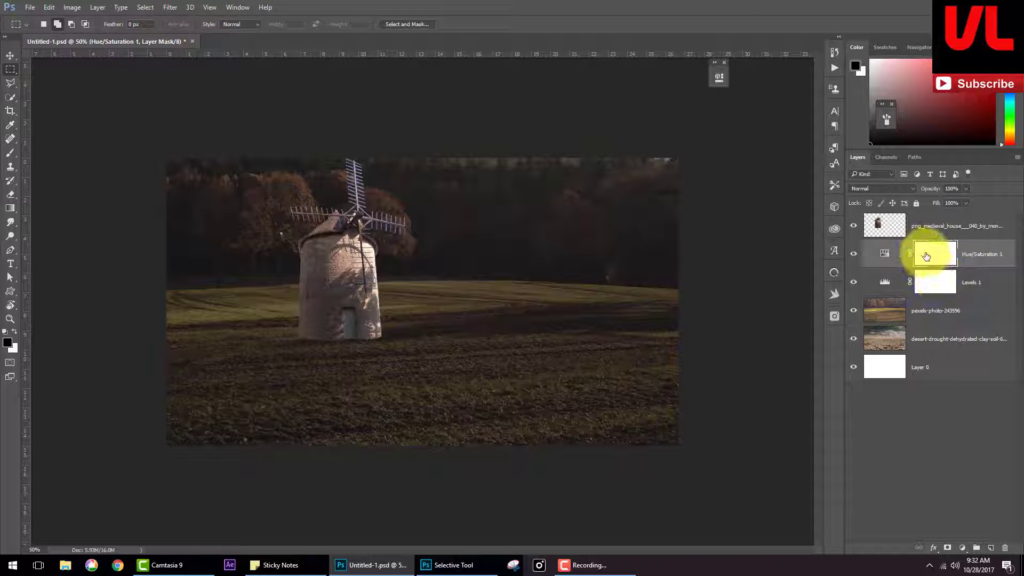
pyautogui.click(936, 320)
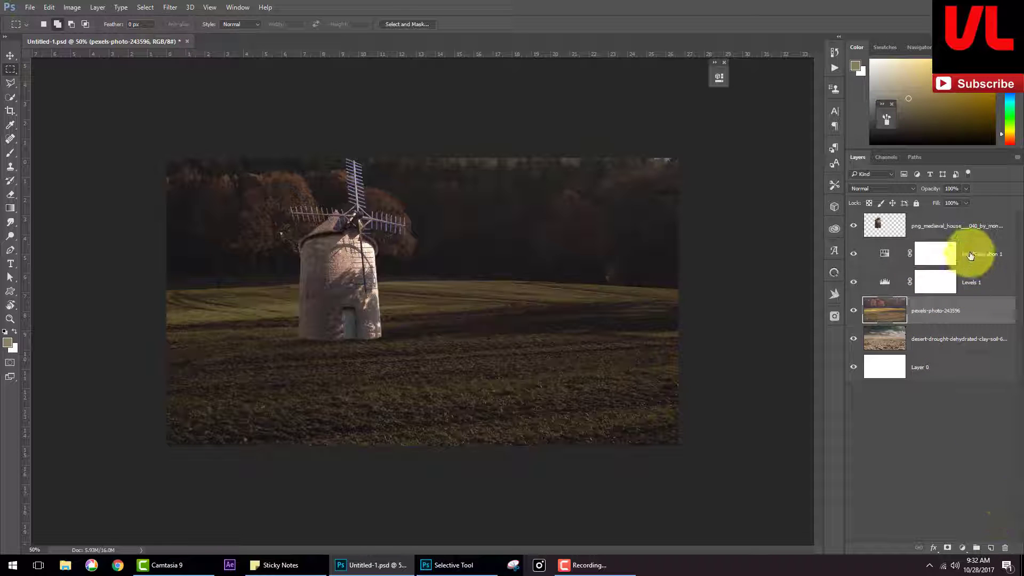
pyautogui.click(971, 257)
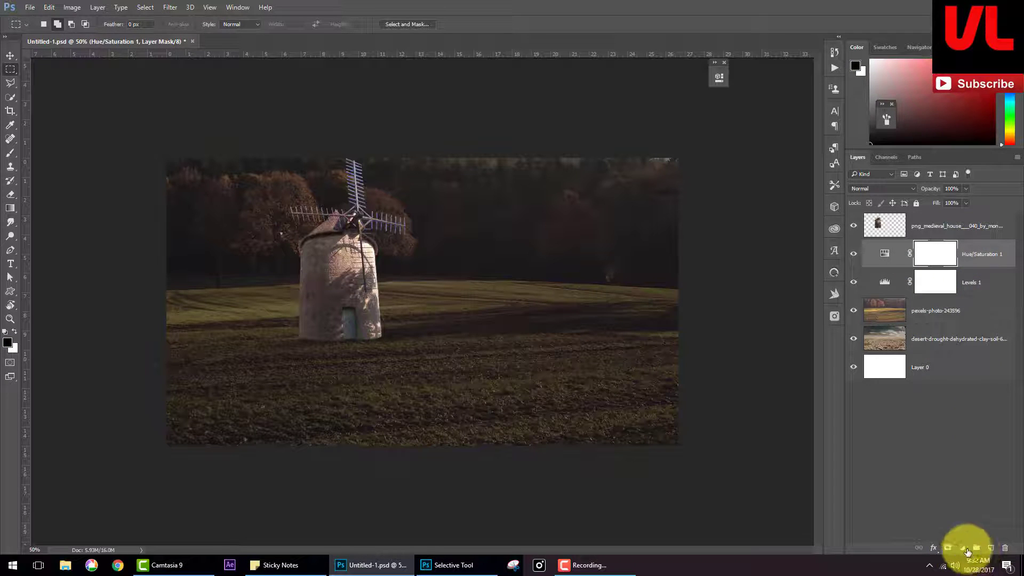
# Step: Add a dark brown (5d523f) Solid Color fill layer and target its mask
pyautogui.click(962, 548)
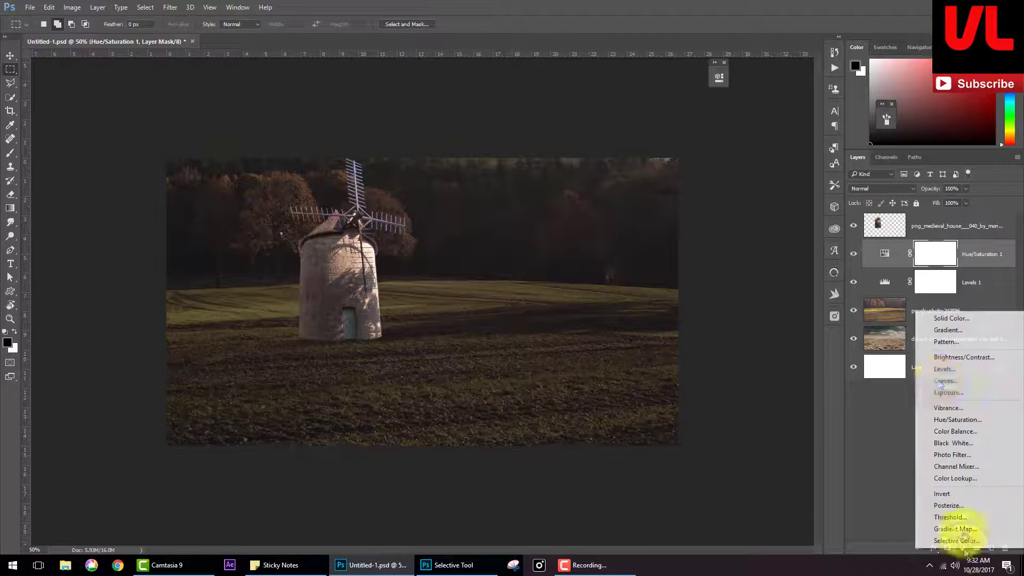
pyautogui.click(948, 320)
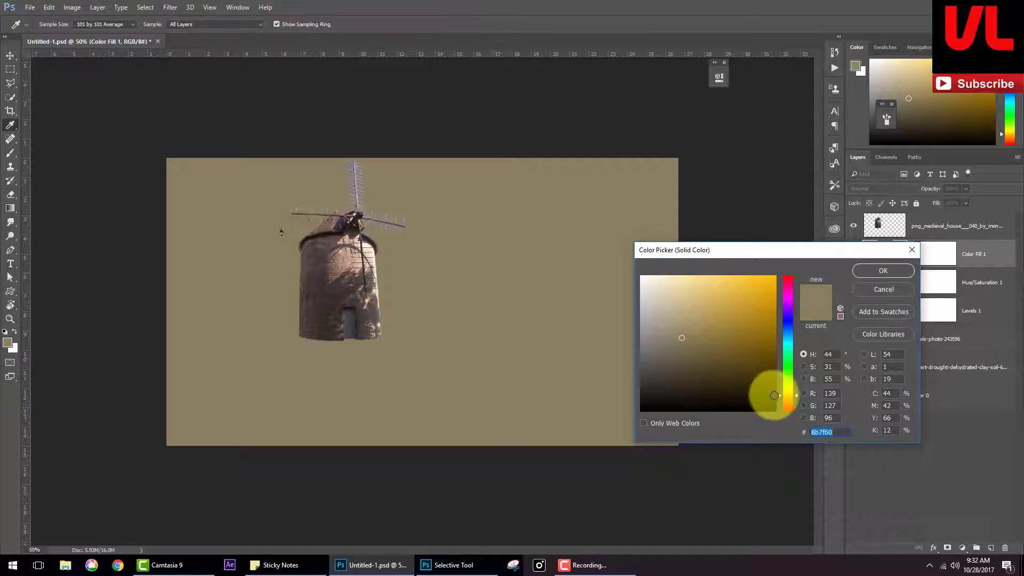
pyautogui.click(791, 398)
pyautogui.click(700, 354)
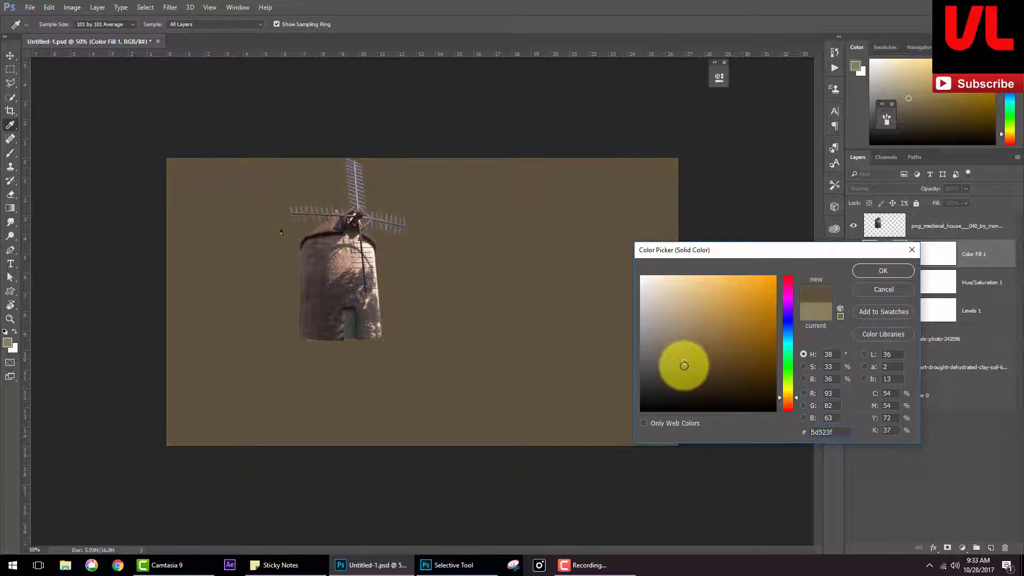
pyautogui.click(883, 270)
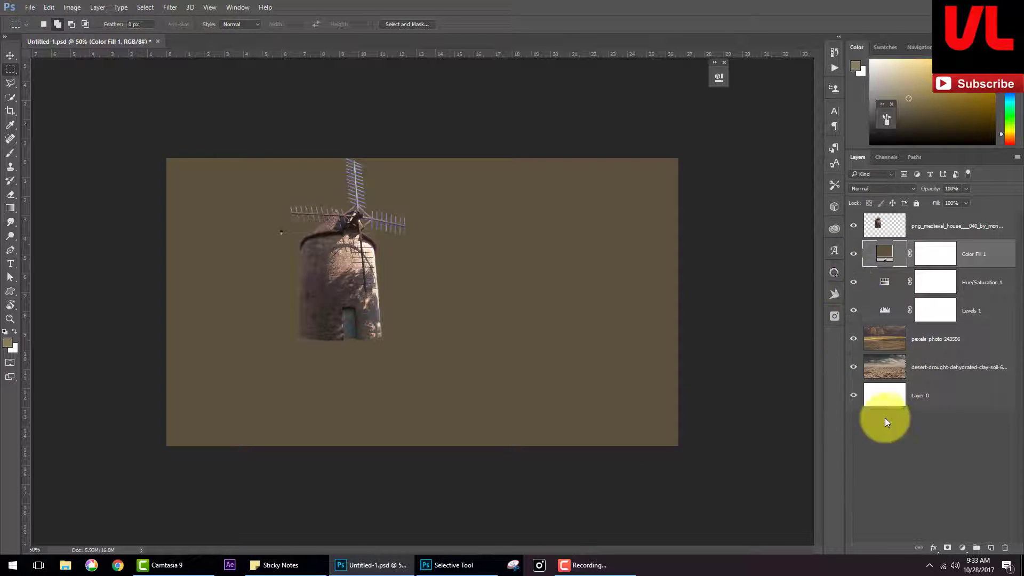
pyautogui.click(935, 254)
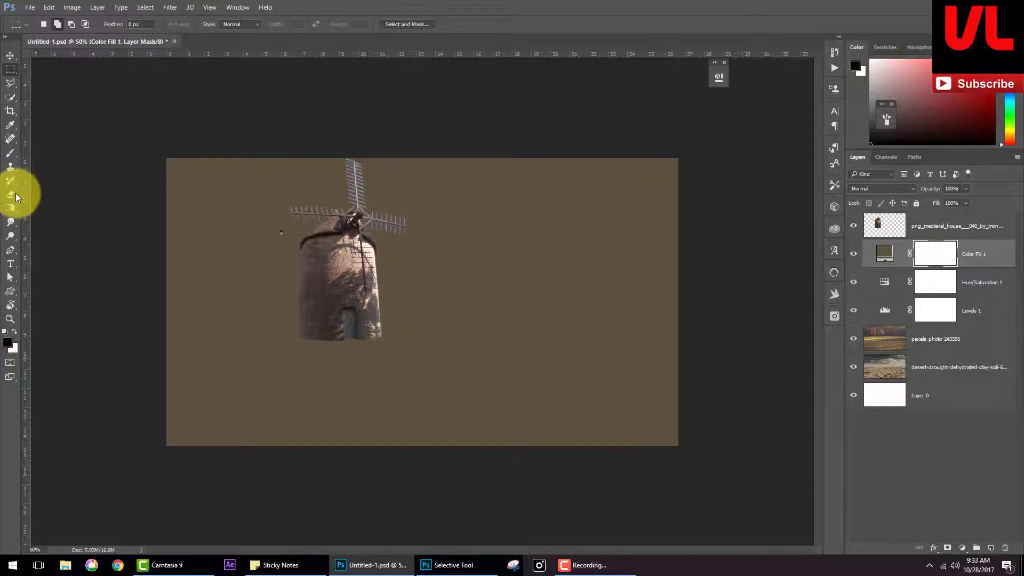
# Step: Draw an upward gradient on the Color Fill 1 mask so the brown fog thins toward the ground
pyautogui.click(10, 209)
pyautogui.moveTo(377, 473); pyautogui.dragTo(376, 315)
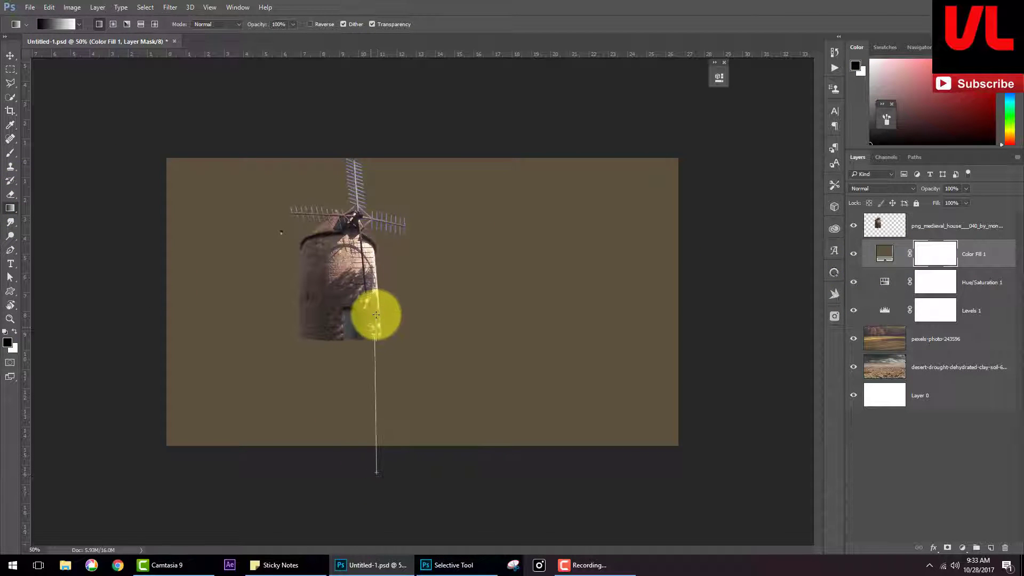
pyautogui.moveTo(394, 454); pyautogui.dragTo(393, 235)
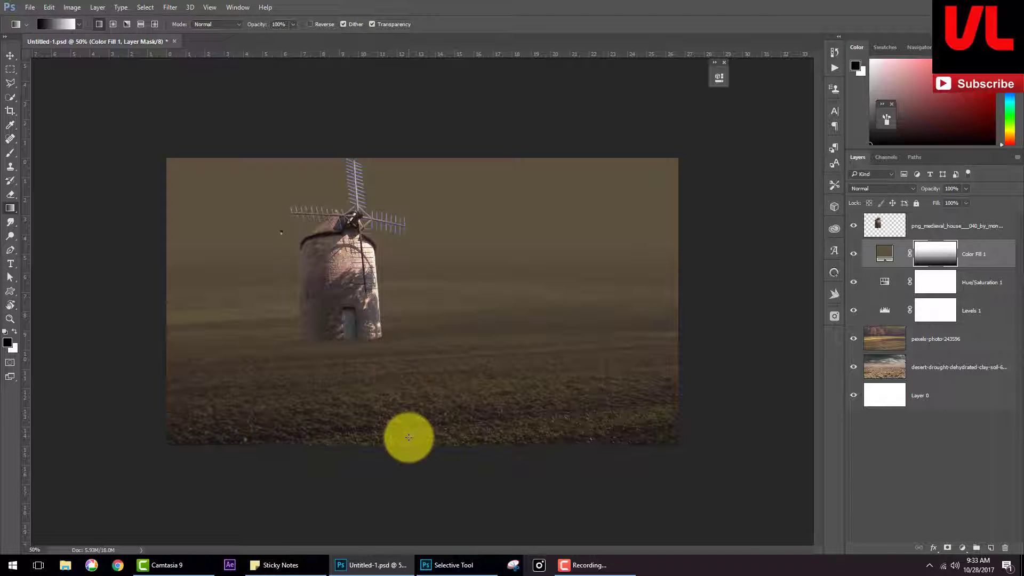
pyautogui.moveTo(432, 470); pyautogui.dragTo(432, 296)
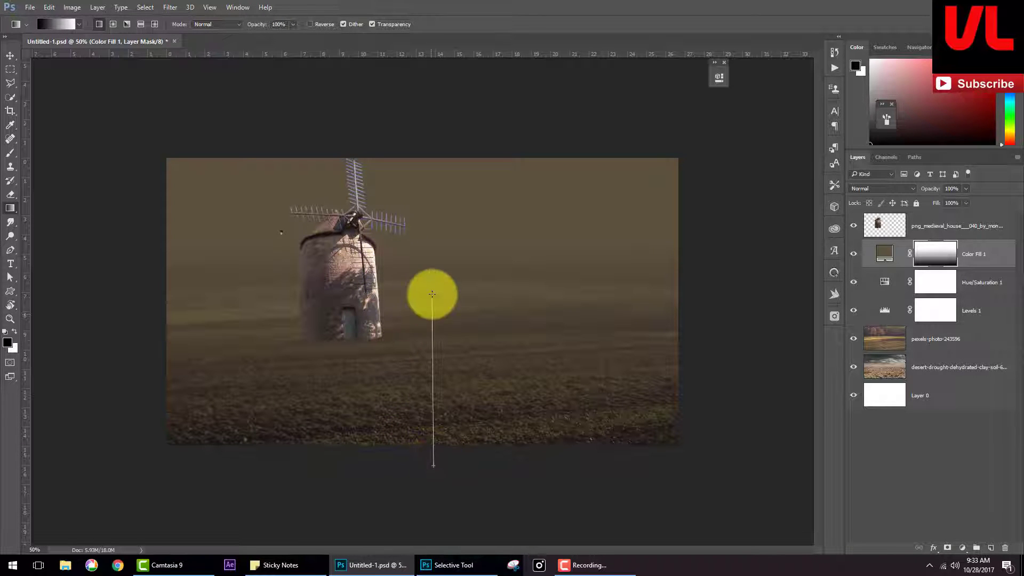
pyautogui.moveTo(432, 459); pyautogui.dragTo(421, 285)
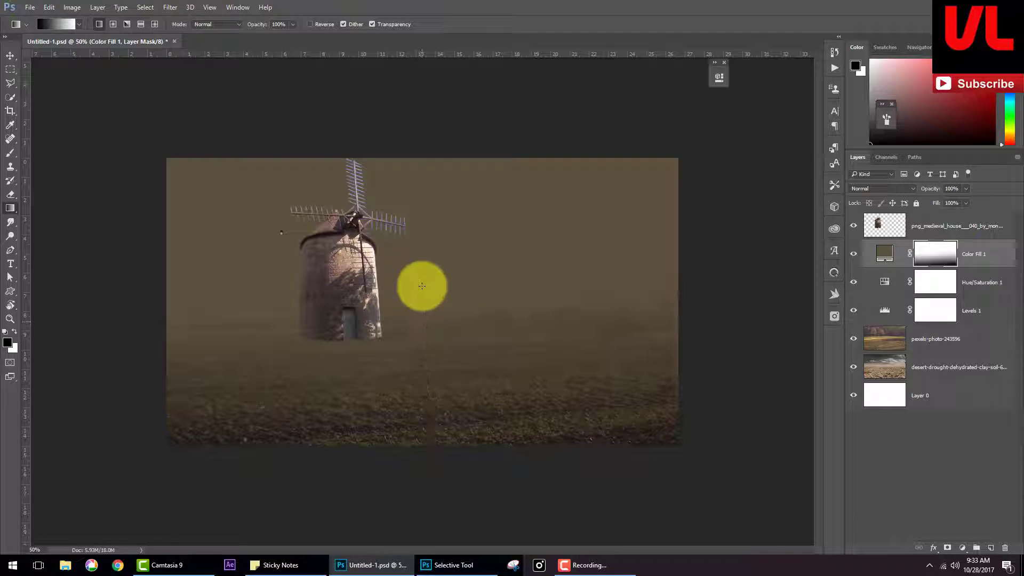
pyautogui.moveTo(441, 463)
pyautogui.mouseDown()
pyautogui.moveTo(438, 268)
pyautogui.moveTo(435, 277)
pyautogui.mouseUp()
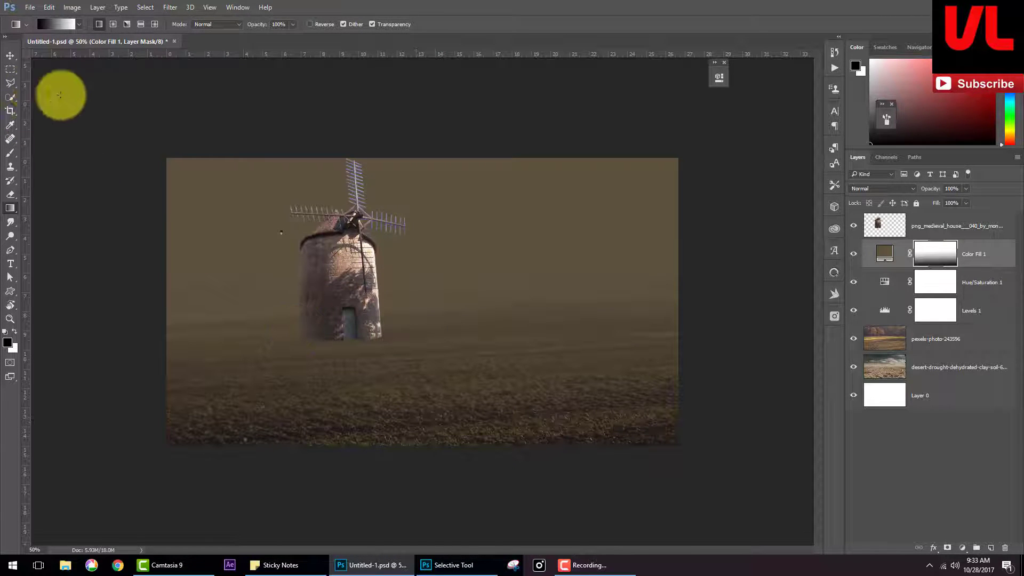
pyautogui.click(10, 55)
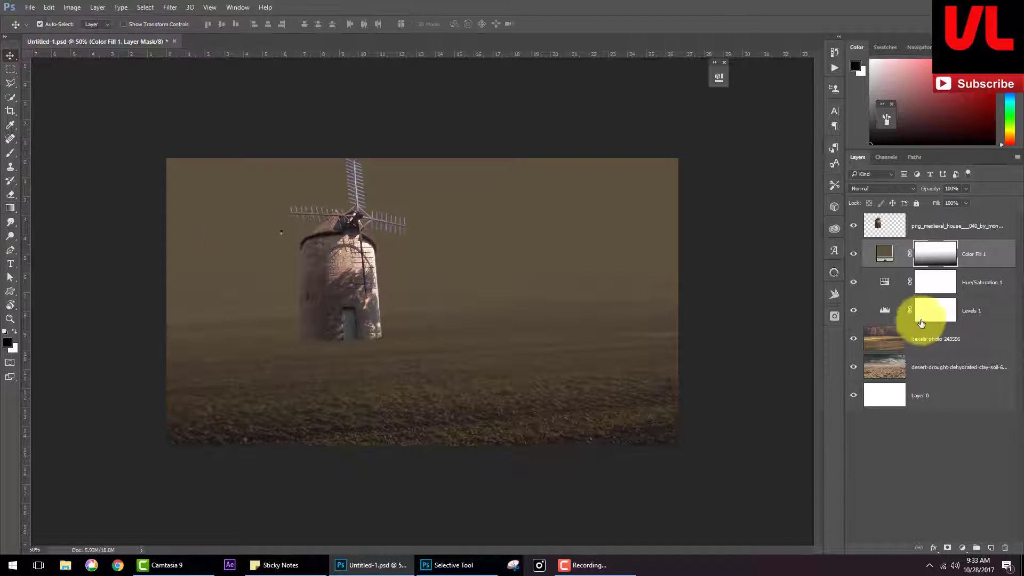
# Step: Paint a small brush spot on the Levels 1 mask to brighten the ground below the windmill door
pyautogui.click(937, 287)
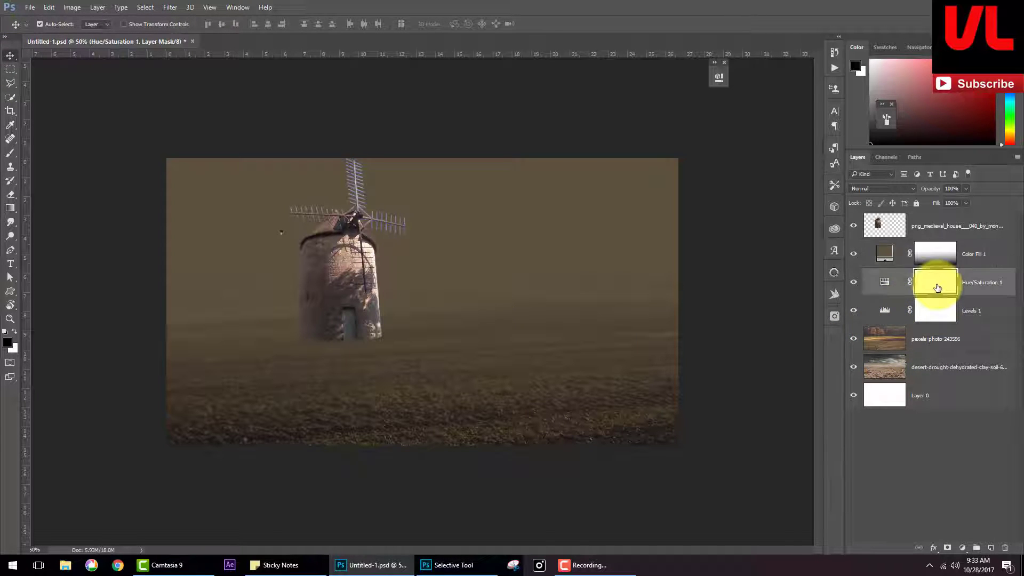
pyautogui.click(857, 285)
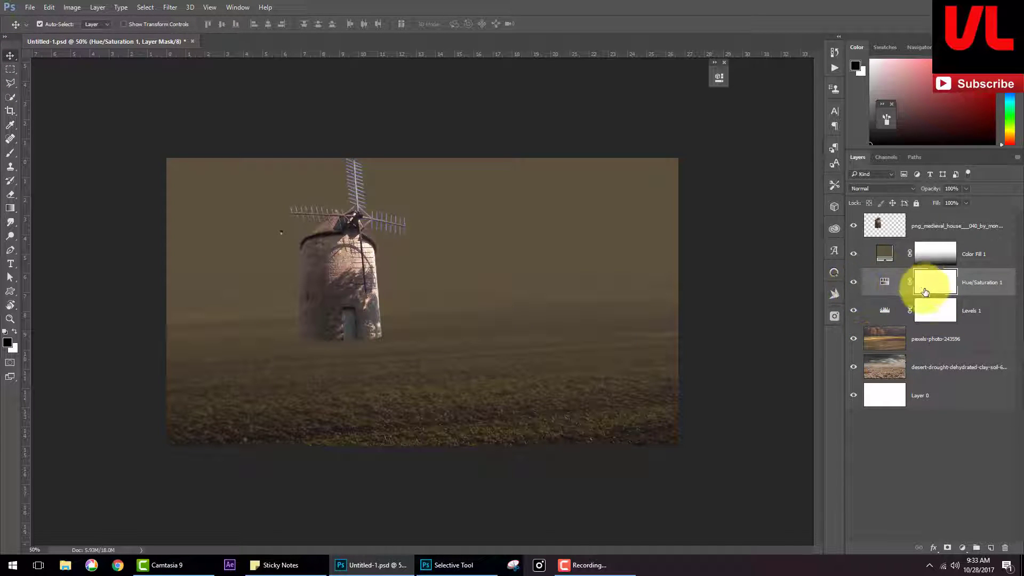
pyautogui.click(854, 311)
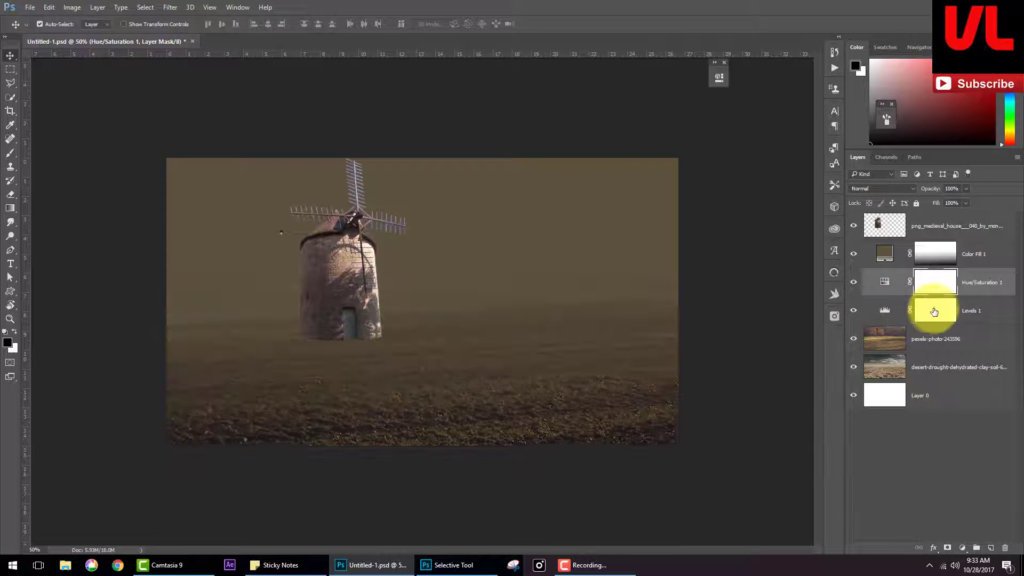
pyautogui.click(934, 310)
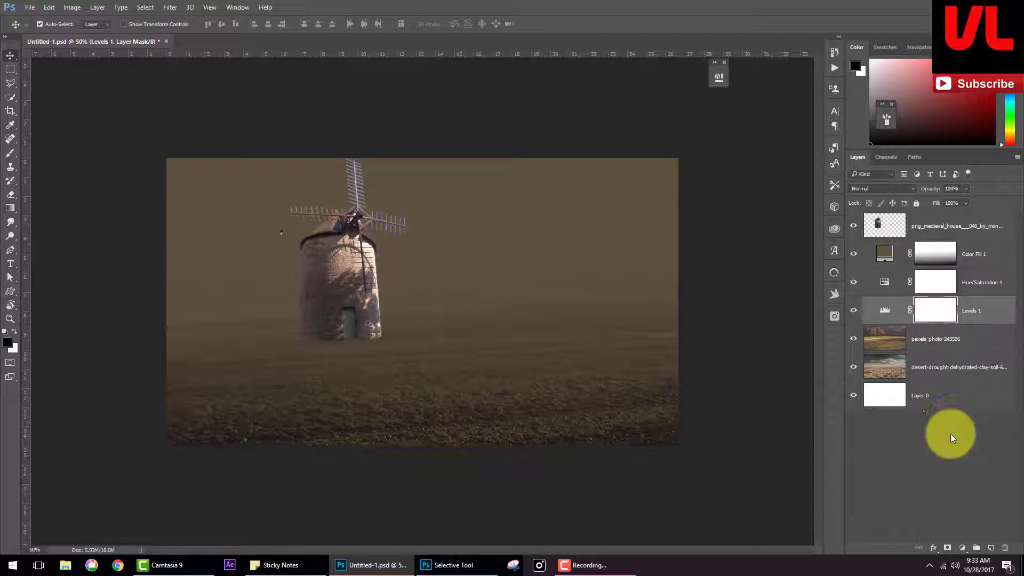
pyautogui.click(9, 153)
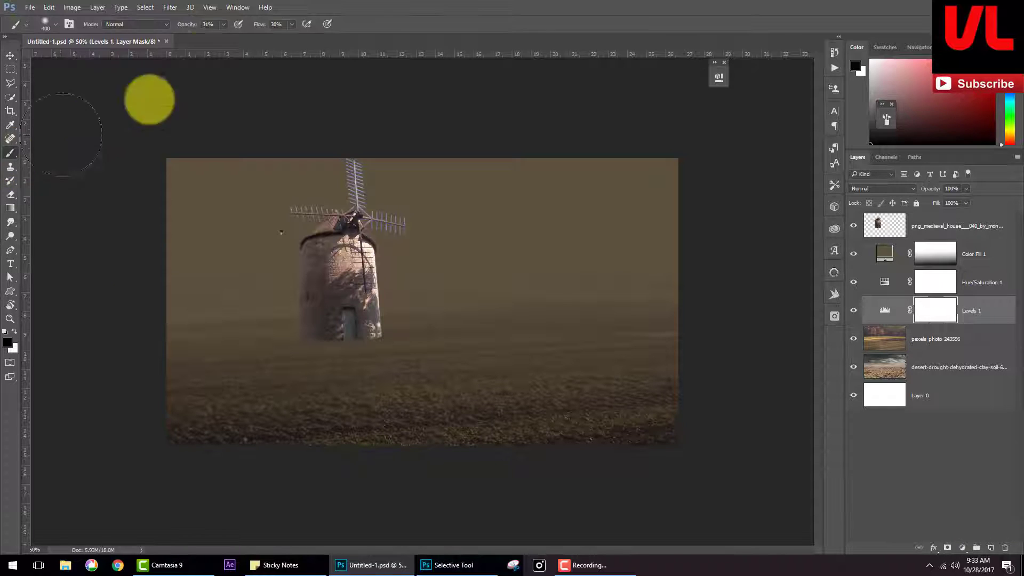
pyautogui.press('[')
pyautogui.press('[')
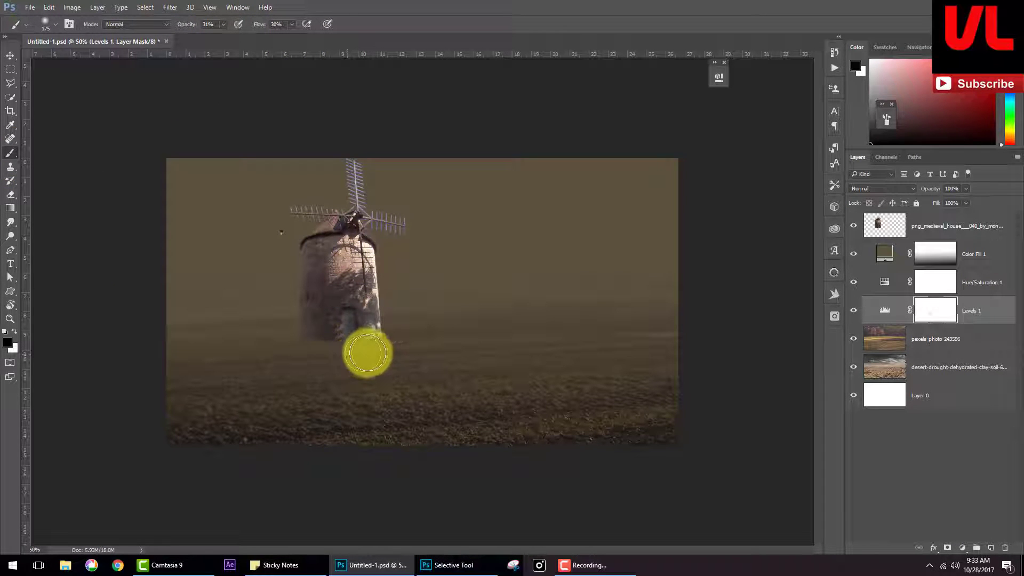
pyautogui.moveTo(367, 353)
pyautogui.mouseDown()
pyautogui.moveTo(358, 351)
pyautogui.moveTo(384, 370)
pyautogui.moveTo(350, 345)
pyautogui.moveTo(373, 366)
pyautogui.mouseUp()
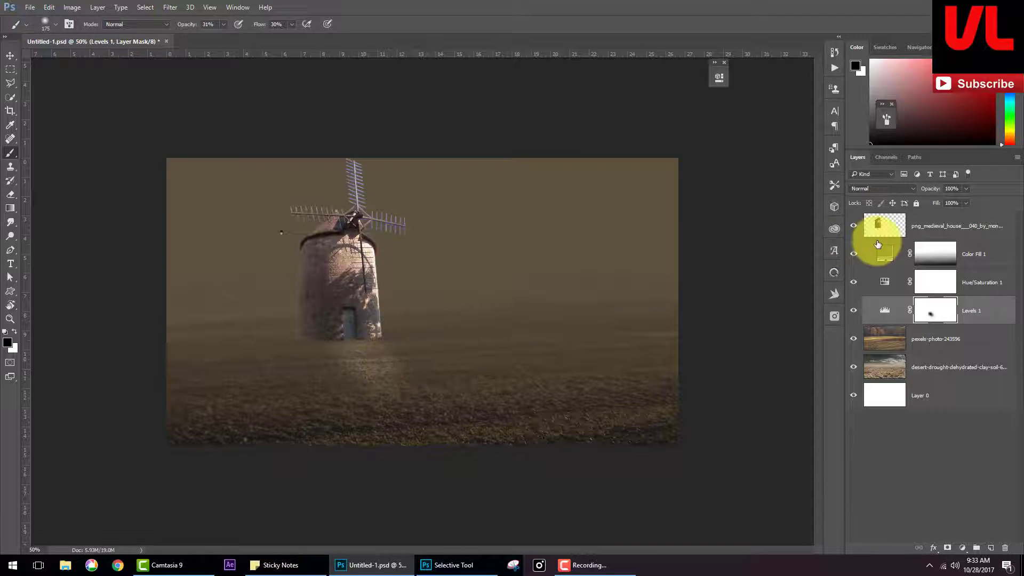
# Step: Nudge the windmill slightly right, flipping it horizontally and back so it keeps its original facing
pyautogui.click(907, 228)
pyautogui.hotkey('ctrl', 't')
pyautogui.rightClick(391, 230)
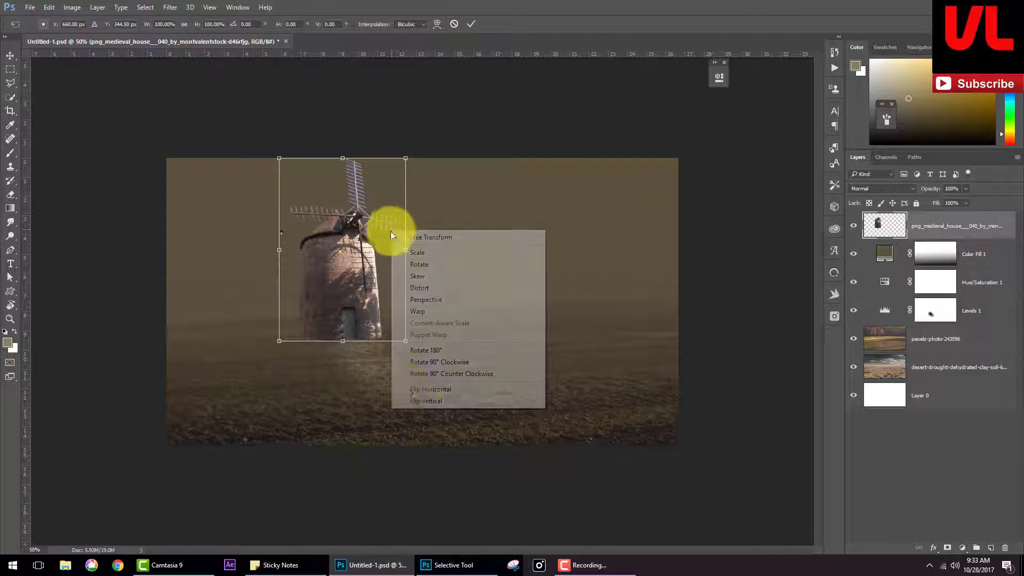
pyautogui.click(427, 389)
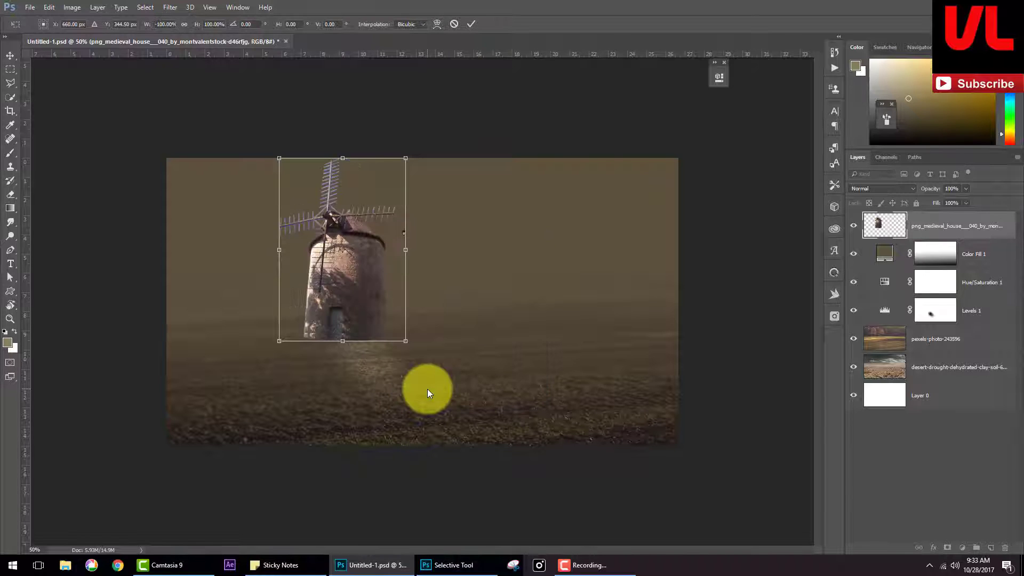
pyautogui.rightClick(376, 278)
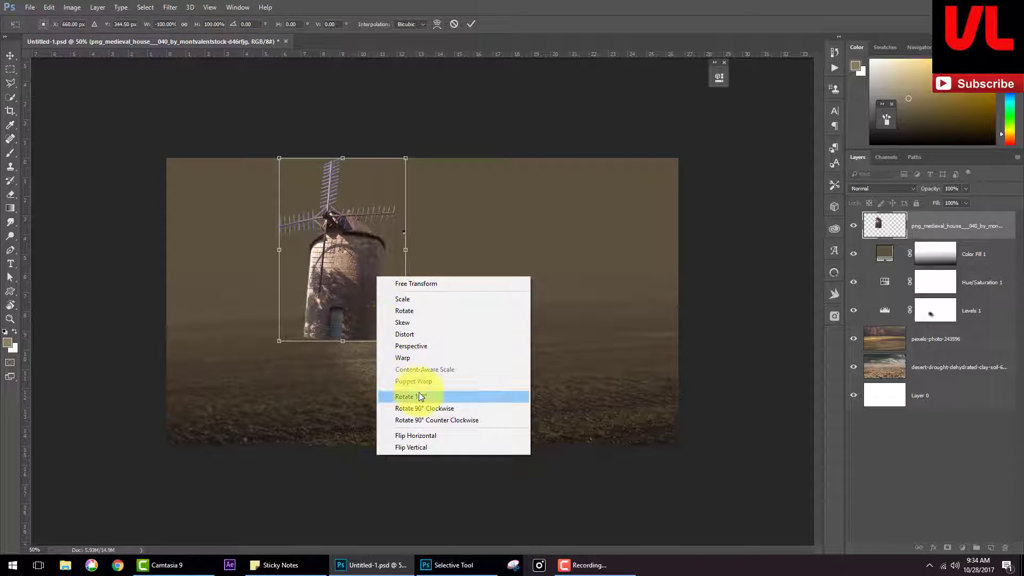
pyautogui.click(350, 290)
pyautogui.moveTo(349, 291); pyautogui.dragTo(375, 288)
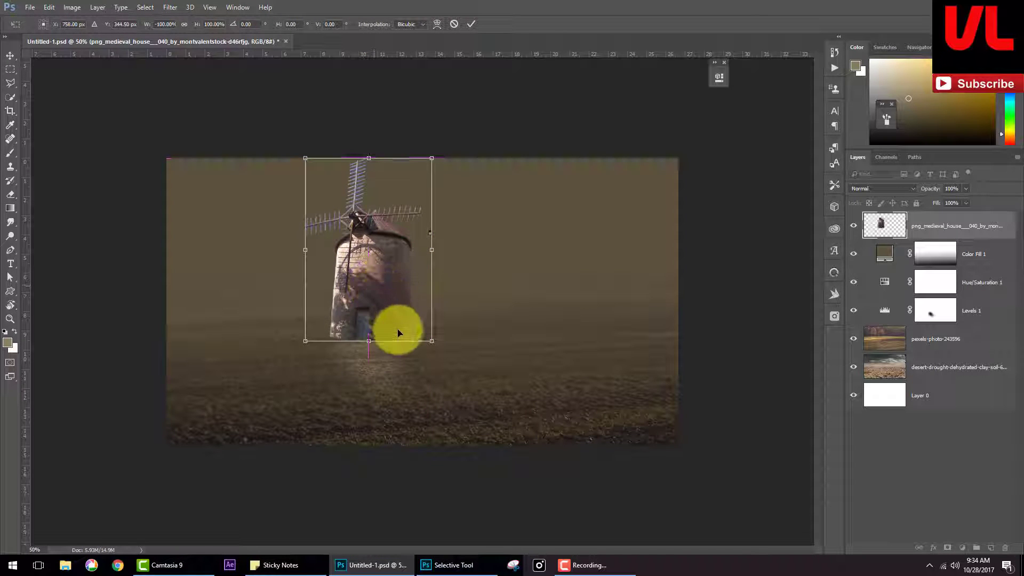
pyautogui.rightClick(399, 300)
pyautogui.click(458, 458)
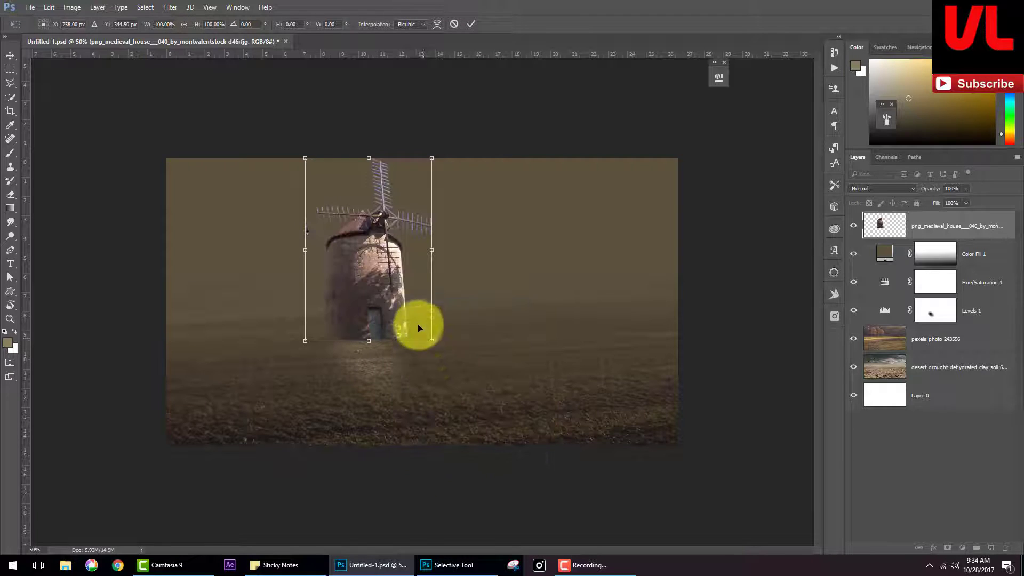
pyautogui.moveTo(419, 327)
pyautogui.mouseDown()
pyautogui.moveTo(401, 295)
pyautogui.moveTo(390, 295)
pyautogui.mouseUp()
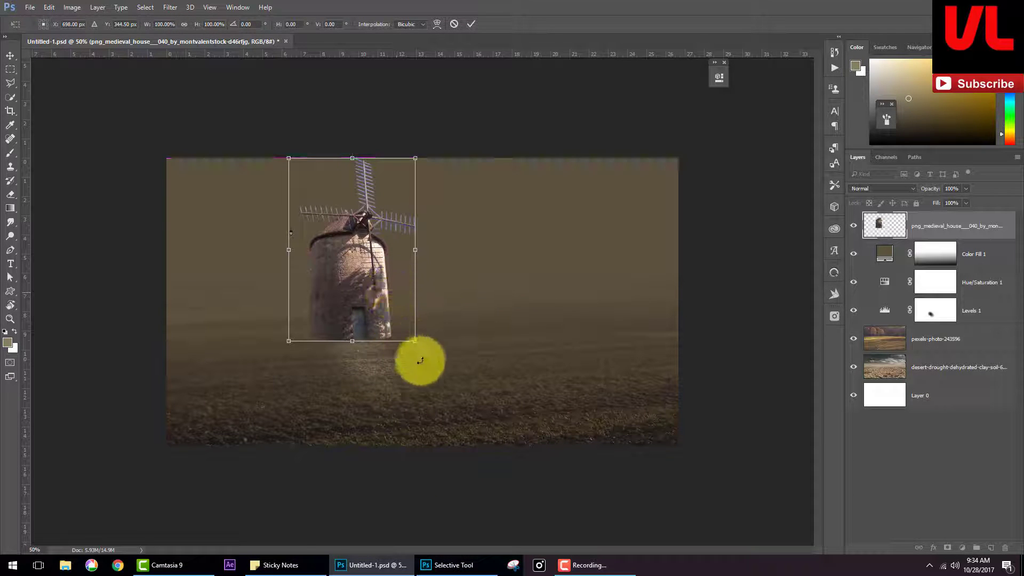
pyautogui.press('Return')
pyautogui.press('b')
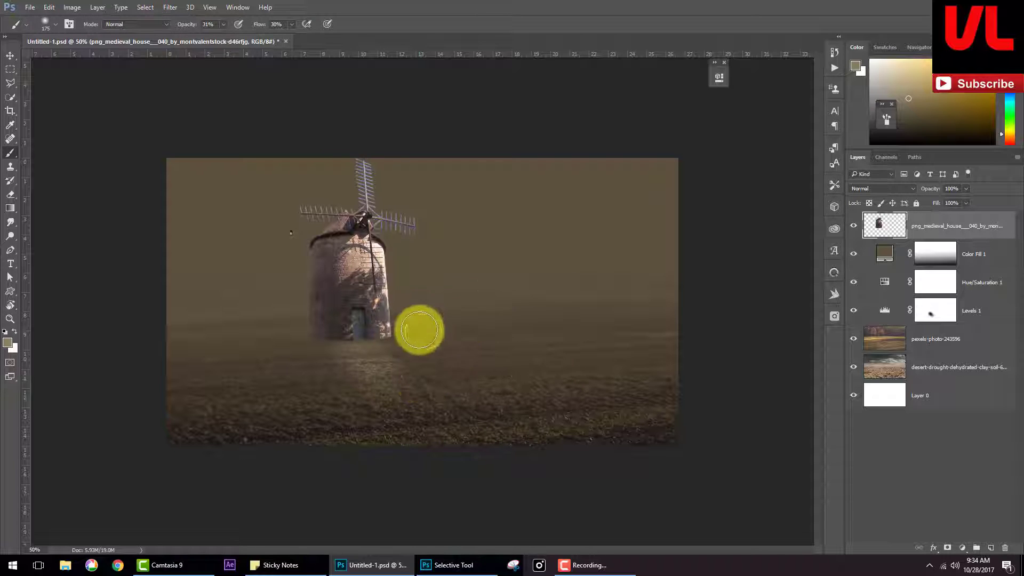
# Step: Paint broad strokes with a large soft brush on the Levels 1 mask to widen the ground glow
pyautogui.moveTo(465, 401); pyautogui.dragTo(617, 291)
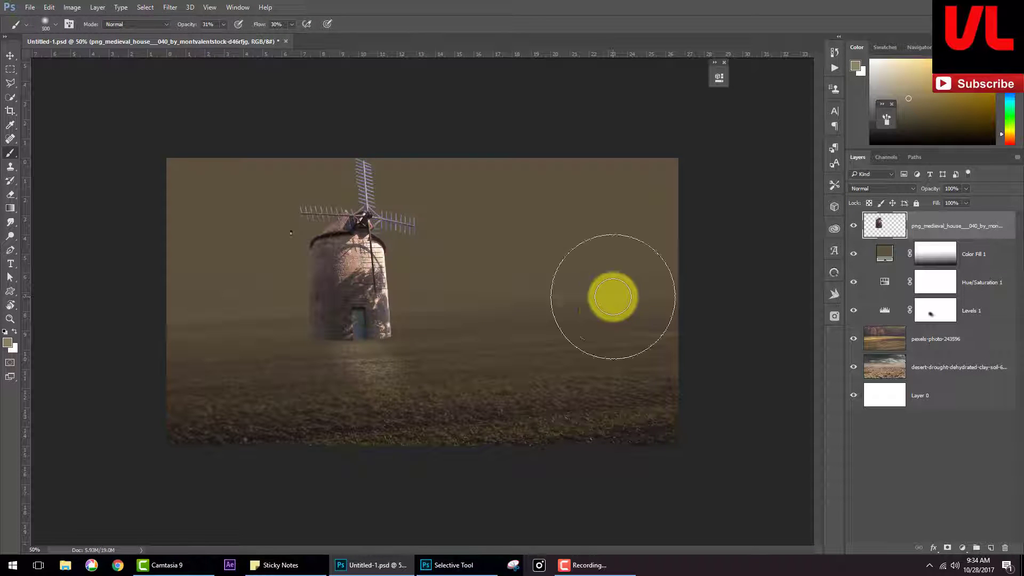
pyautogui.moveTo(613, 296); pyautogui.dragTo(429, 352)
pyautogui.press(']')
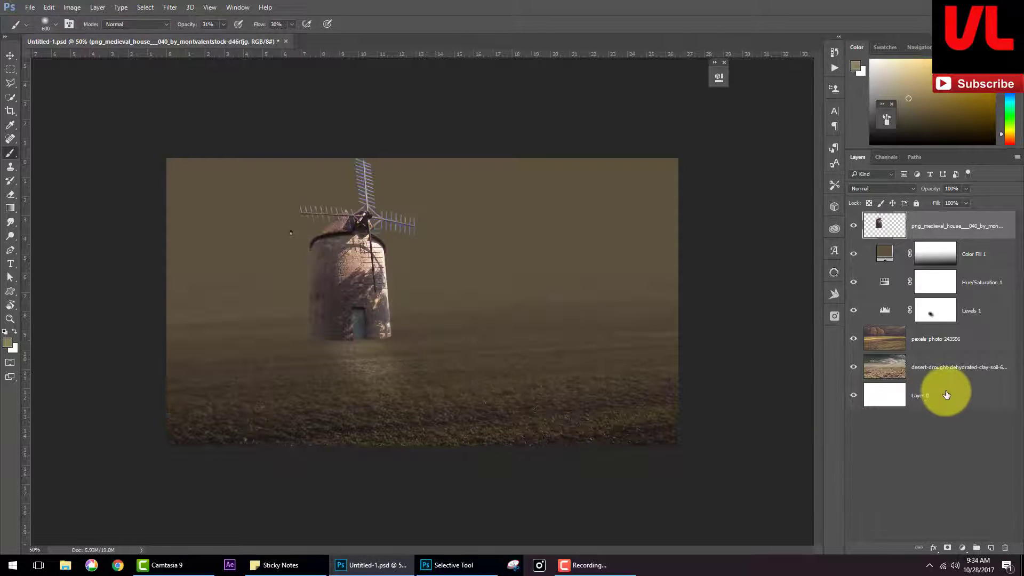
pyautogui.click(934, 310)
pyautogui.press('d')
pyautogui.moveTo(567, 359)
pyautogui.mouseDown()
pyautogui.moveTo(427, 353)
pyautogui.moveTo(576, 336)
pyautogui.moveTo(622, 361)
pyautogui.moveTo(491, 361)
pyautogui.moveTo(414, 334)
pyautogui.moveTo(616, 365)
pyautogui.moveTo(526, 388)
pyautogui.moveTo(715, 435)
pyautogui.moveTo(1020, 461)
pyautogui.mouseUp()
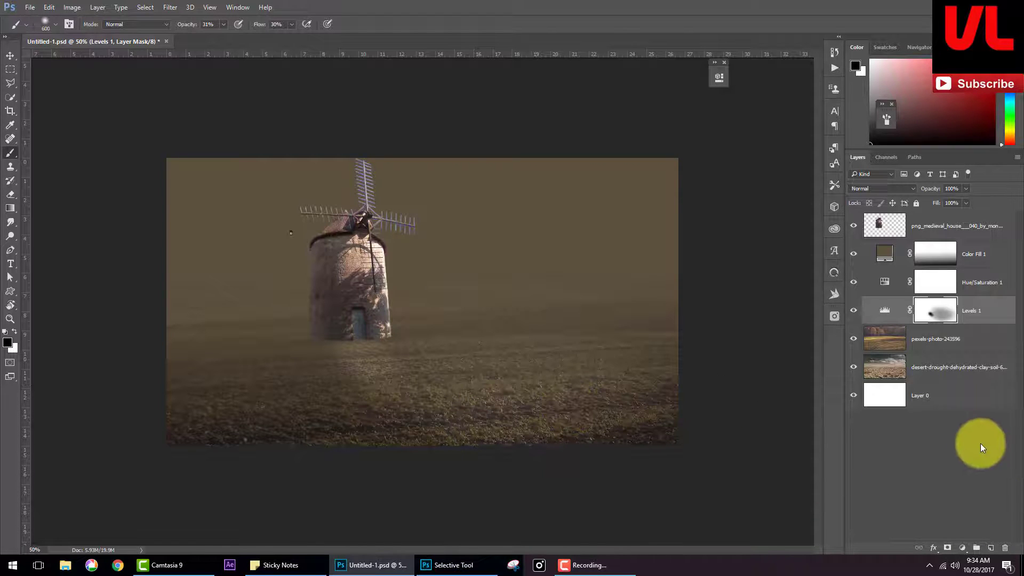
pyautogui.click(935, 251)
pyautogui.hotkey('ctrl', 'shift', 'alt', 'n')
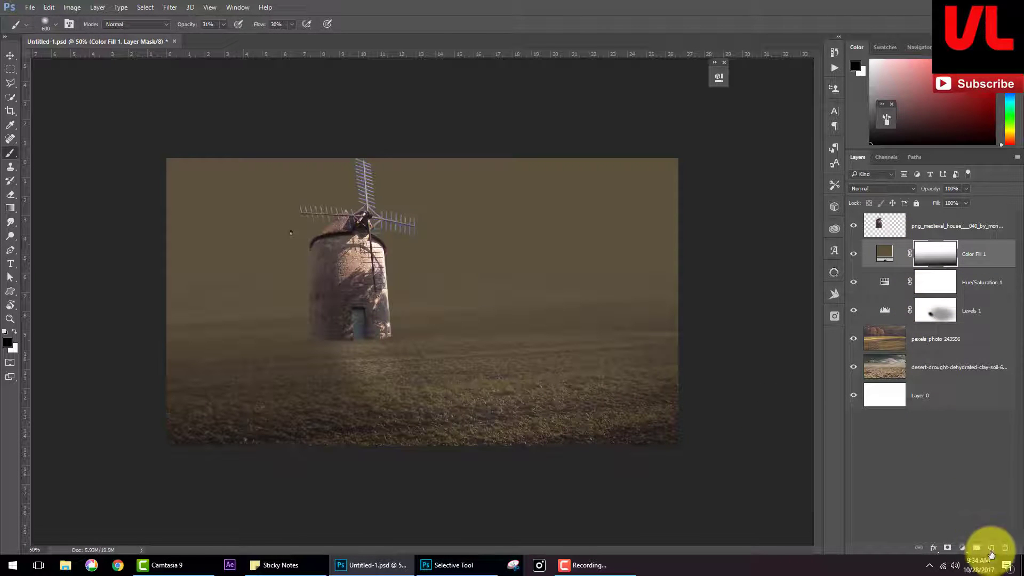
# Step: Paint black shading around the windmill base on a new layer, then load the windmill's outline as a selection
pyautogui.keyDown('alt'); pyautogui.click(429, 394); pyautogui.keyUp('alt')
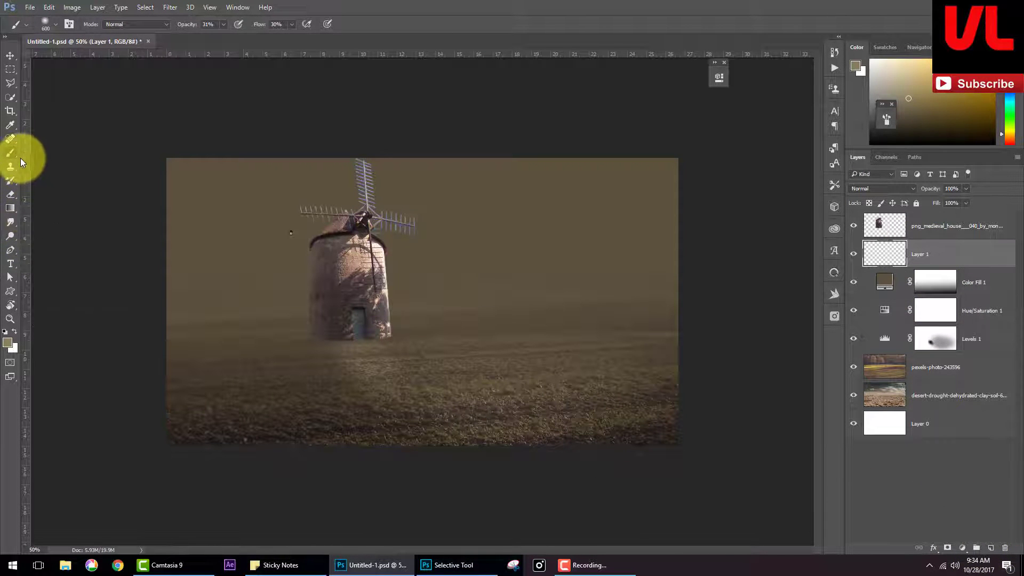
pyautogui.press('d')
pyautogui.press('[')
pyautogui.press('[')
pyautogui.press('[')
pyautogui.press('[')
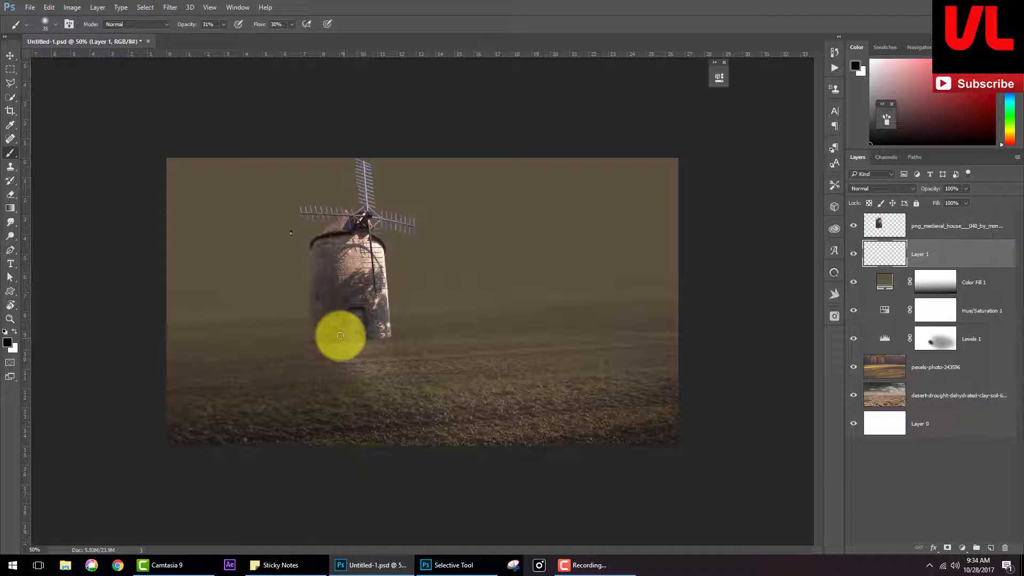
pyautogui.moveTo(340, 335)
pyautogui.mouseDown()
pyautogui.moveTo(353, 338)
pyautogui.moveTo(317, 336)
pyautogui.mouseUp()
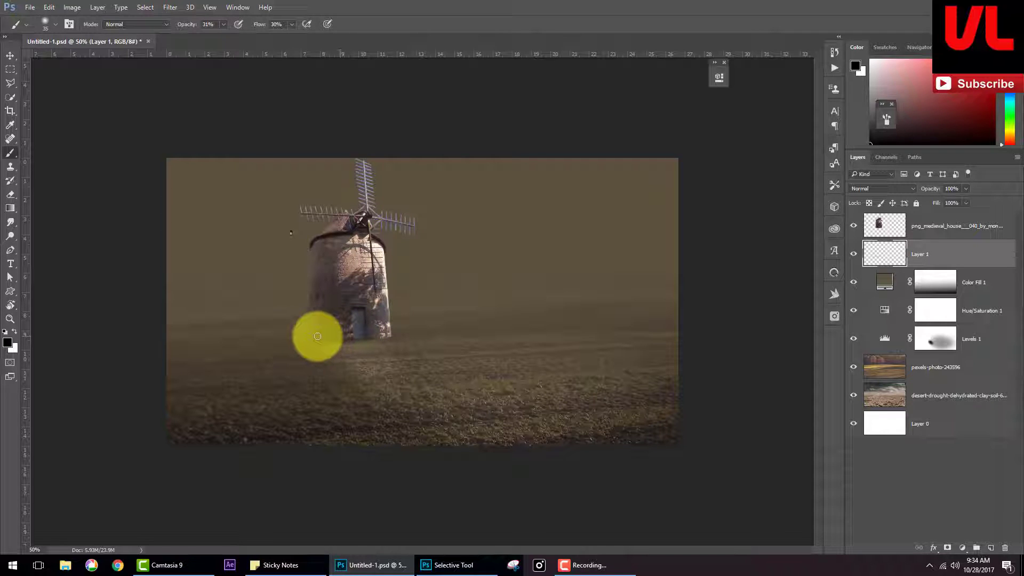
pyautogui.moveTo(336, 336); pyautogui.dragTo(354, 343)
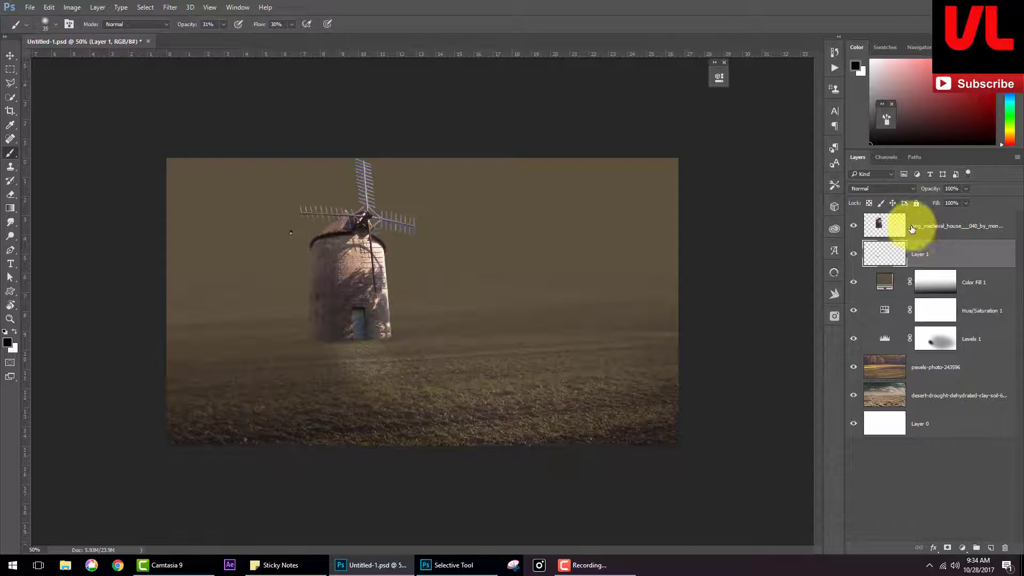
pyautogui.keyDown('ctrl'); pyautogui.click(885, 225); pyautogui.keyUp('ctrl')
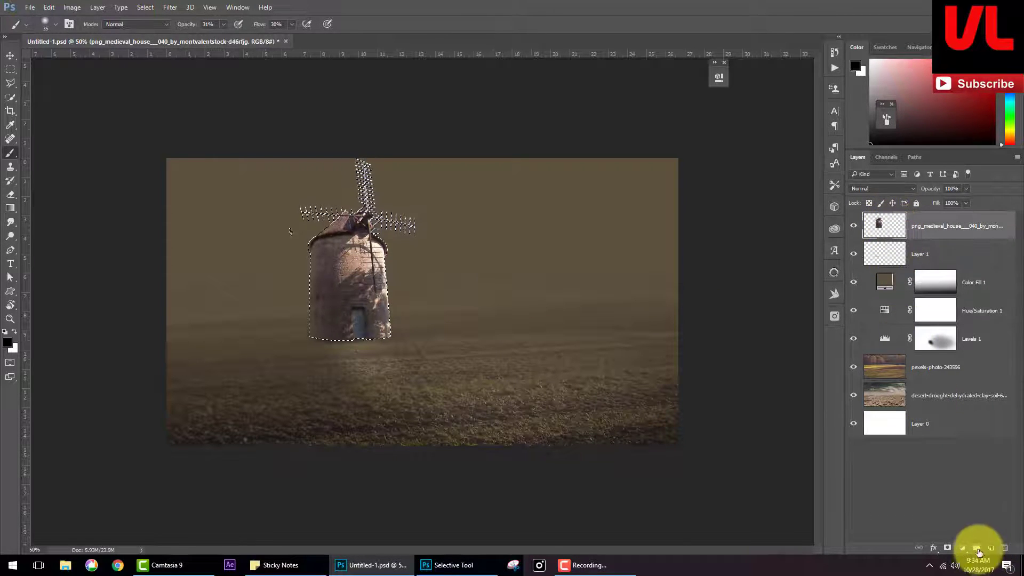
# Step: Add a windmill-masked Levels layer, darken its midtones and lower its output white level
pyautogui.click(962, 548)
pyautogui.click(938, 368)
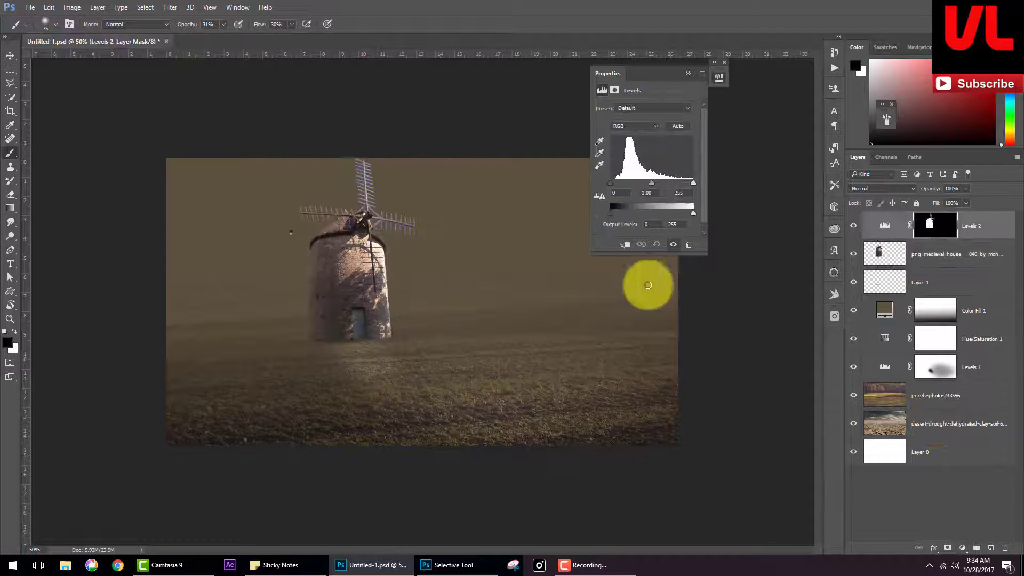
pyautogui.hotkey('ctrl', '+')
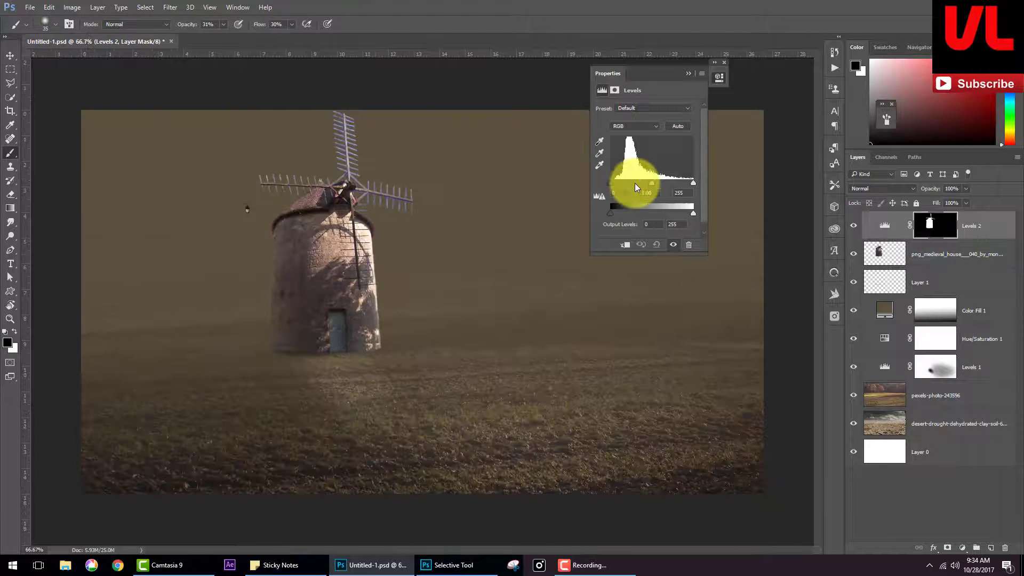
pyautogui.moveTo(651, 183); pyautogui.dragTo(659, 183)
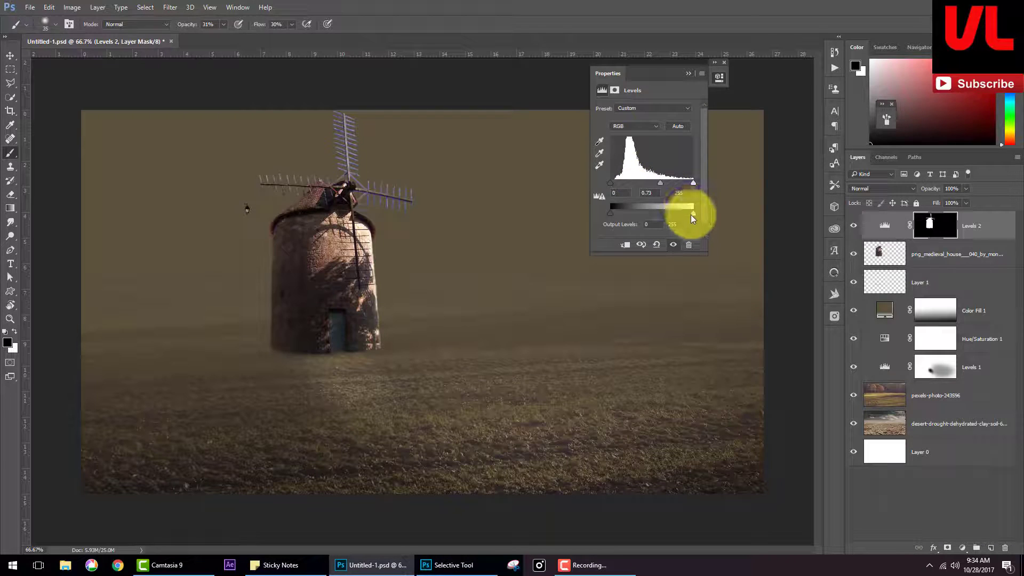
pyautogui.moveTo(691, 216); pyautogui.dragTo(652, 220)
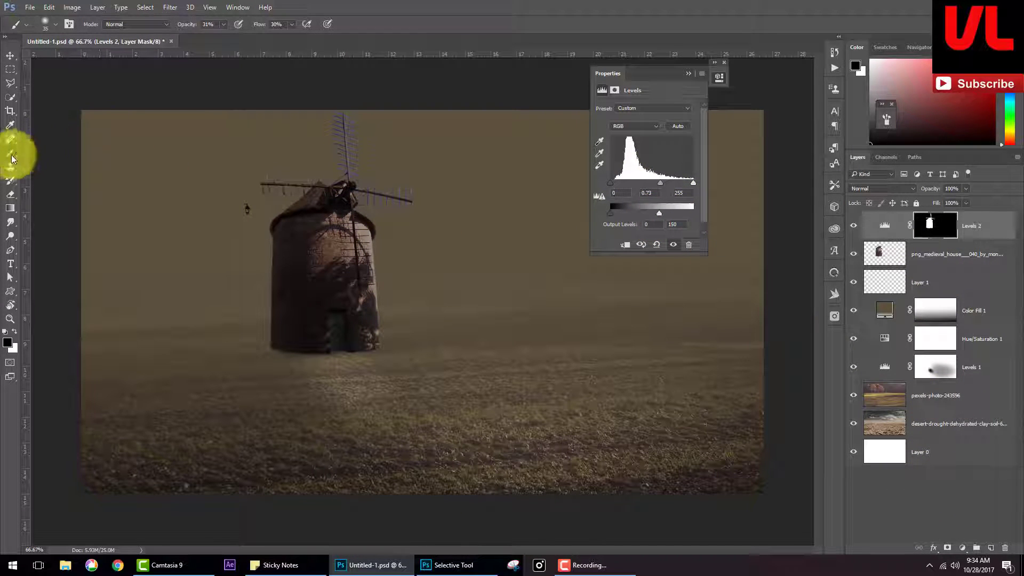
pyautogui.moveTo(309, 228)
pyautogui.mouseDown()
pyautogui.moveTo(370, 290)
pyautogui.moveTo(353, 176)
pyautogui.moveTo(354, 194)
pyautogui.moveTo(366, 182)
pyautogui.moveTo(338, 142)
pyautogui.moveTo(370, 201)
pyautogui.moveTo(298, 169)
pyautogui.moveTo(401, 267)
pyautogui.moveTo(355, 229)
pyautogui.moveTo(373, 300)
pyautogui.moveTo(321, 350)
pyautogui.moveTo(323, 267)
pyautogui.moveTo(309, 247)
pyautogui.moveTo(322, 224)
pyautogui.moveTo(284, 261)
pyautogui.moveTo(339, 276)
pyautogui.moveTo(331, 235)
pyautogui.moveTo(286, 217)
pyautogui.moveTo(372, 180)
pyautogui.moveTo(390, 288)
pyautogui.moveTo(400, 263)
pyautogui.moveTo(374, 227)
pyautogui.moveTo(364, 233)
pyautogui.moveTo(374, 246)
pyautogui.moveTo(367, 327)
pyautogui.moveTo(390, 245)
pyautogui.moveTo(306, 212)
pyautogui.moveTo(348, 132)
pyautogui.moveTo(393, 224)
pyautogui.mouseUp()
pyautogui.press('[')
pyautogui.press('[')
pyautogui.press('[')
pyautogui.press(']')
pyautogui.press(']')
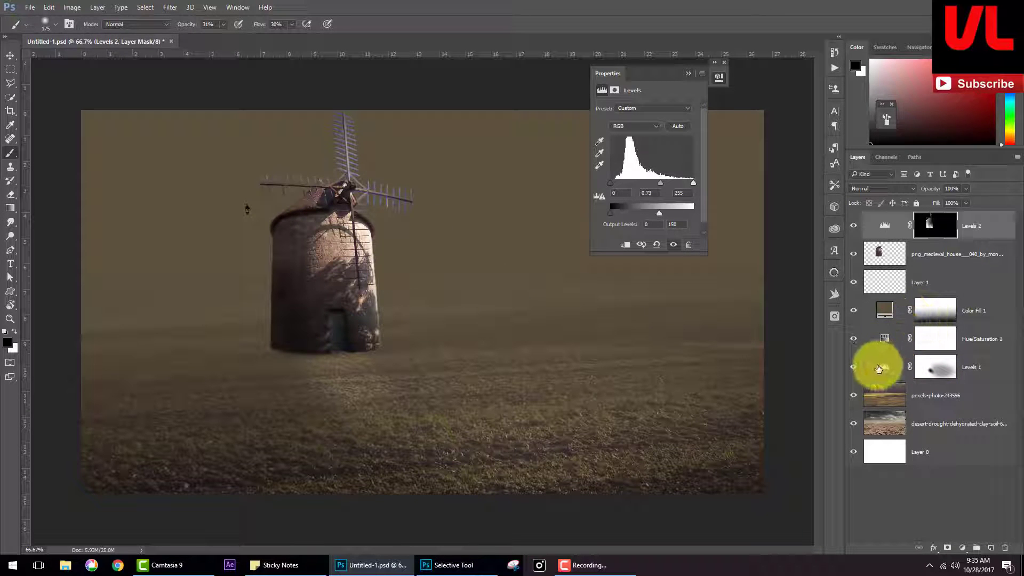
pyautogui.click(881, 362)
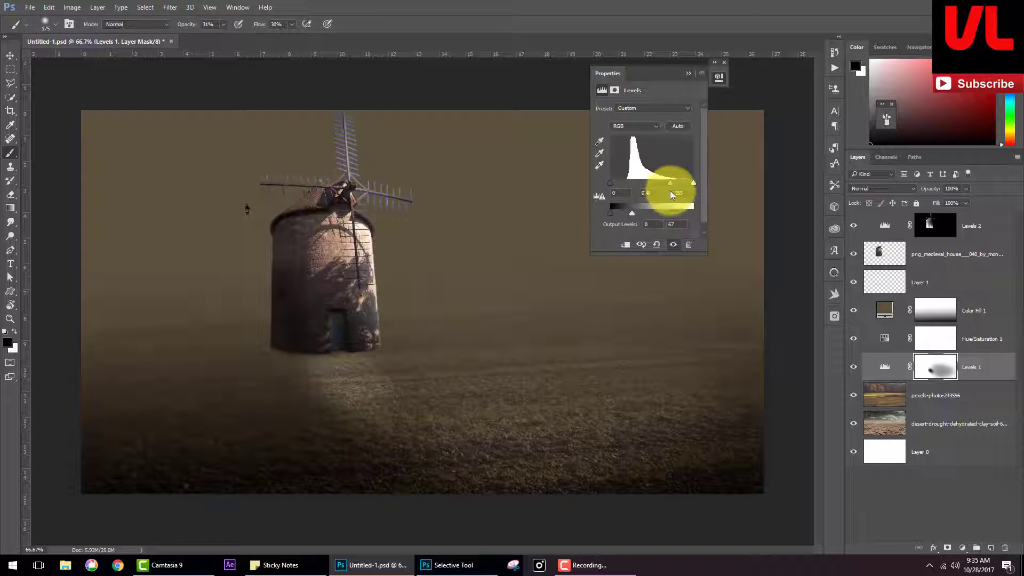
pyautogui.click(689, 73)
# Step: Duplicate the windmill layer and turn the copy black with Hue/Saturation Lightness -100
pyautogui.click(885, 254)
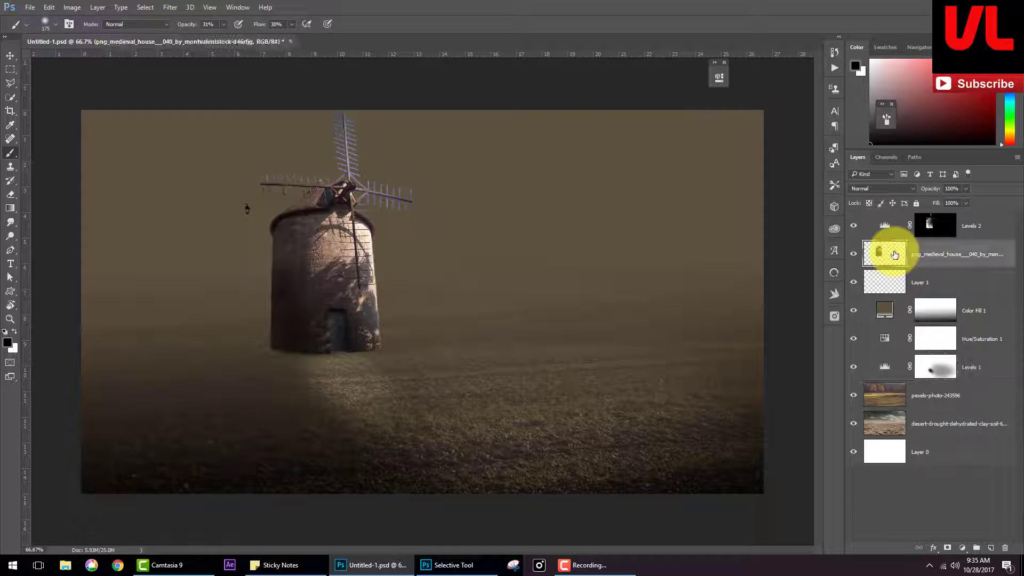
pyautogui.hotkey('ctrl', 'j')
pyautogui.hotkey('ctrl', 'u')
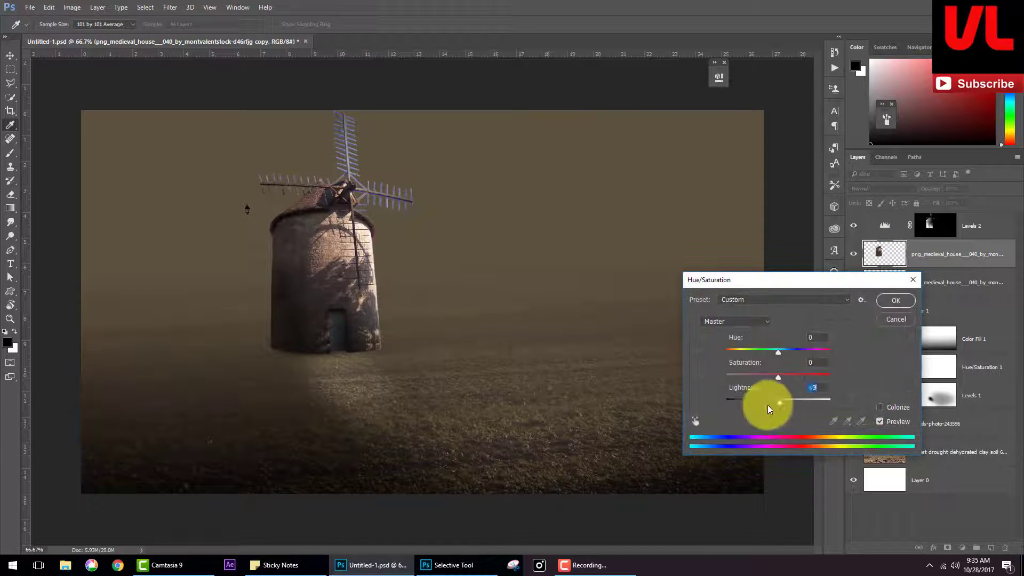
pyautogui.moveTo(768, 408); pyautogui.dragTo(675, 406)
pyautogui.click(894, 297)
# Step: Distort the black copy flat onto the ground and move it below the windmill layer
pyautogui.hotkey('ctrl', 't')
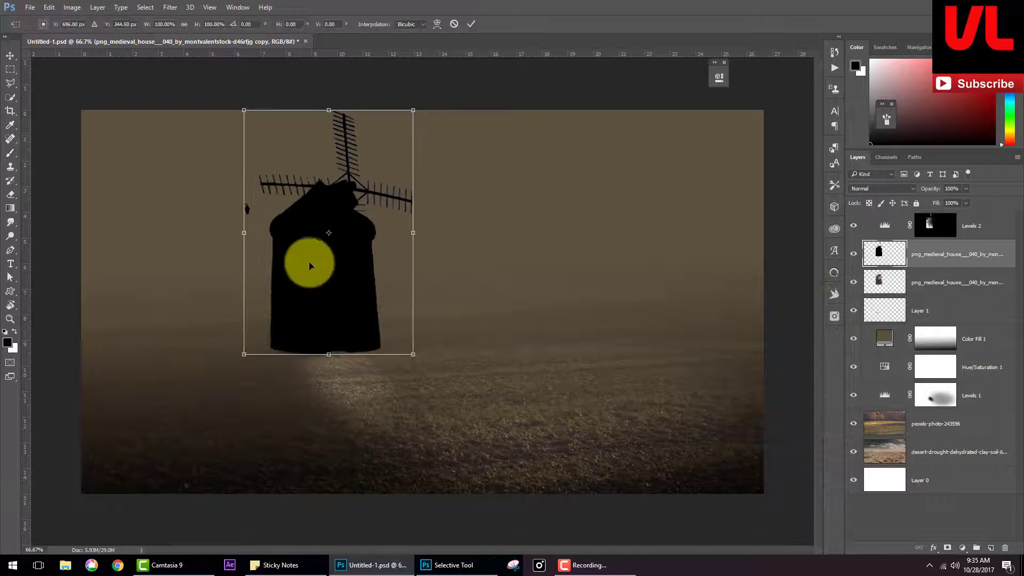
pyautogui.rightClick(314, 258)
pyautogui.click(360, 316)
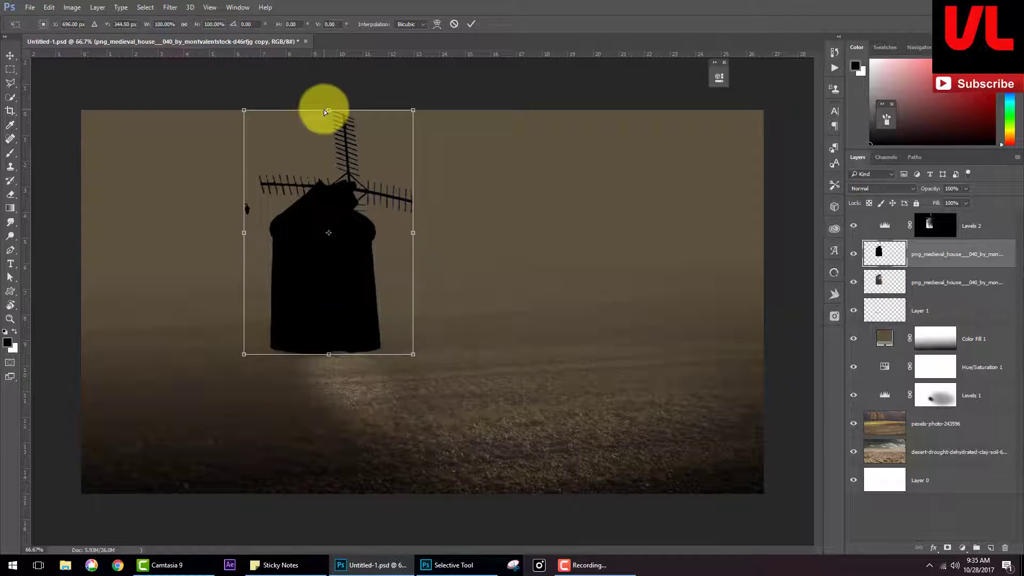
pyautogui.moveTo(306, 159)
pyautogui.mouseDown()
pyautogui.moveTo(83, 381)
pyautogui.moveTo(87, 402)
pyautogui.mouseUp()
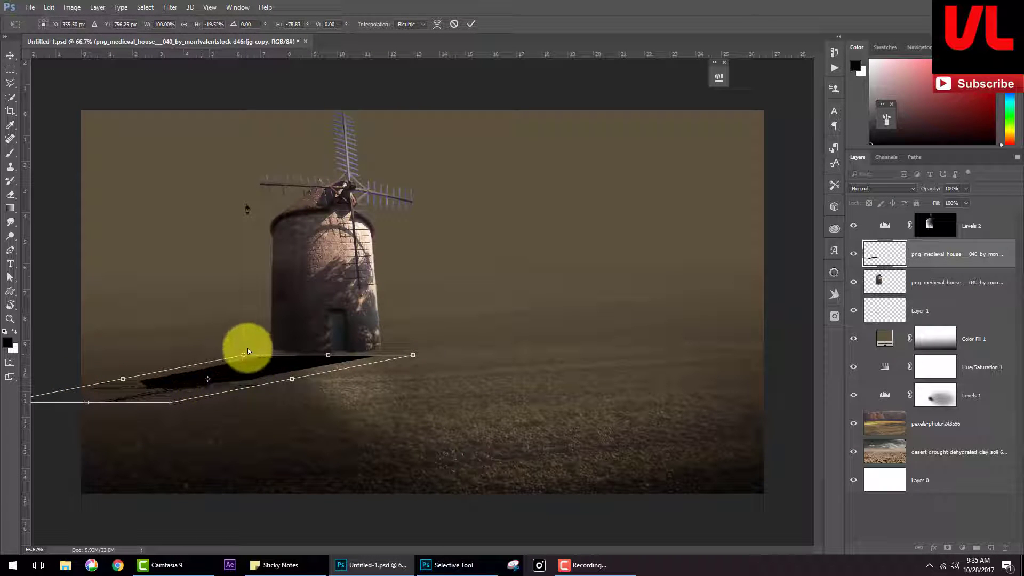
pyautogui.moveTo(247, 351); pyautogui.dragTo(249, 343)
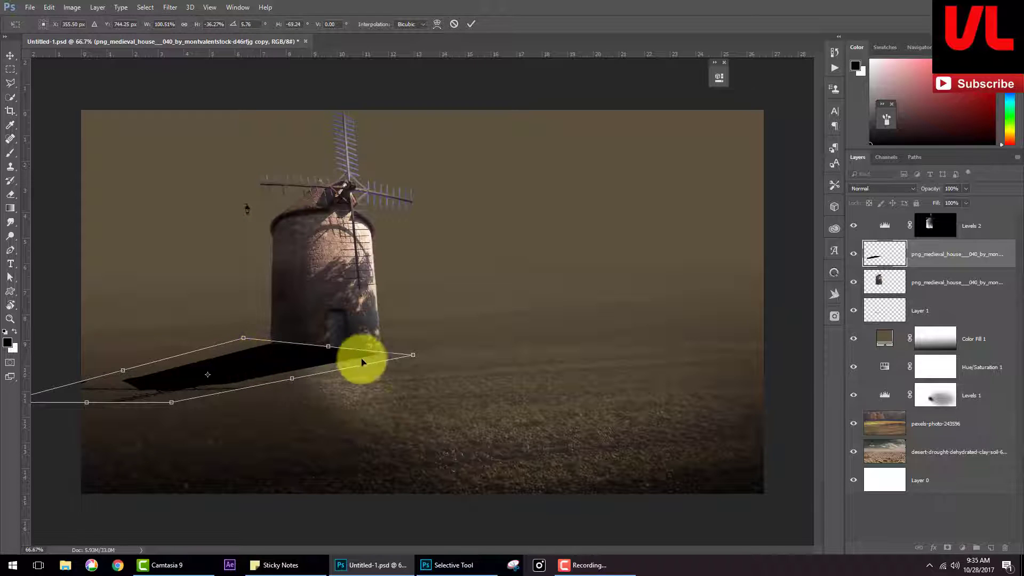
pyautogui.moveTo(409, 357); pyautogui.dragTo(417, 352)
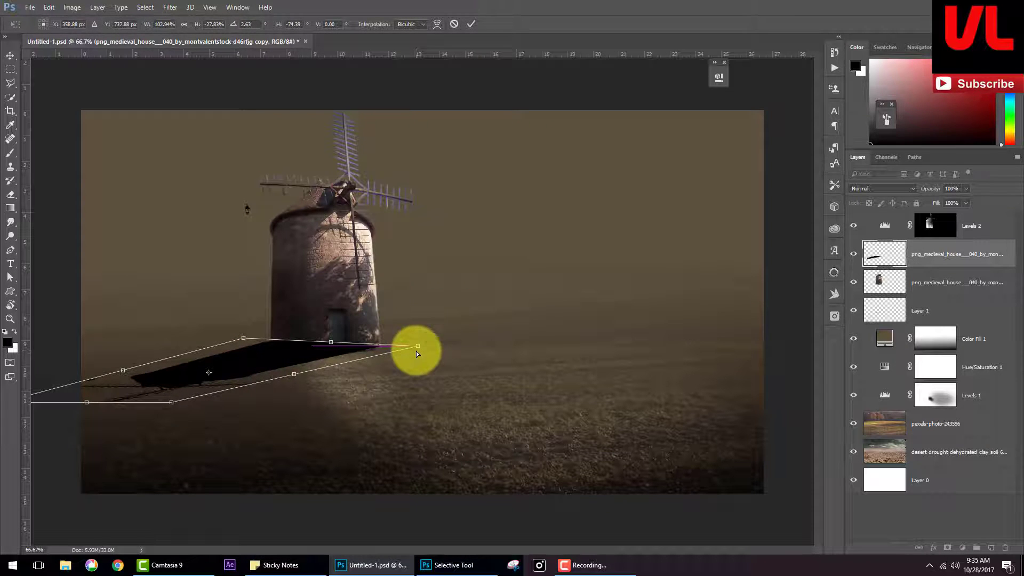
pyautogui.press('Return')
pyautogui.press('b')
pyautogui.moveTo(907, 255); pyautogui.dragTo(898, 292)
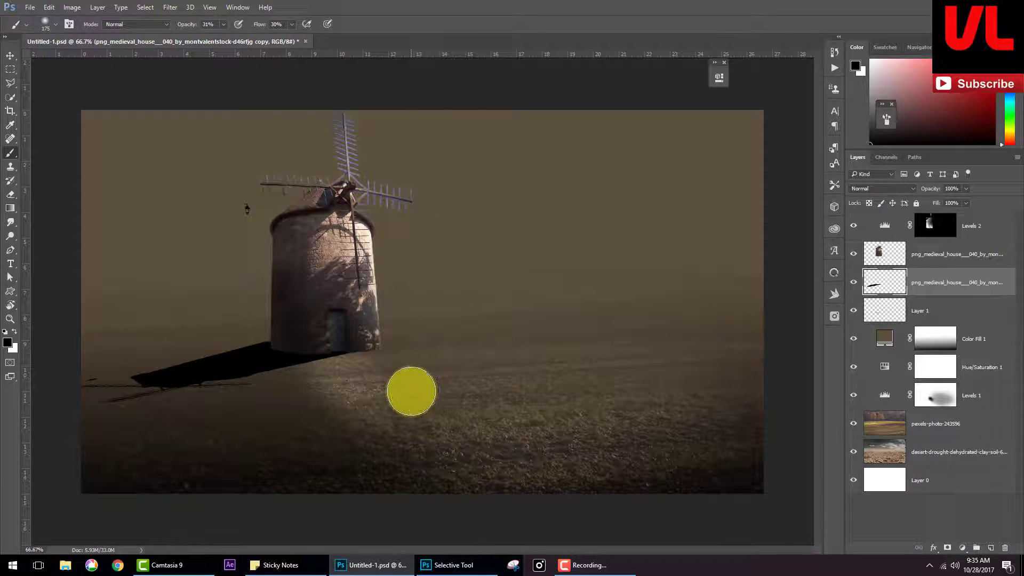
# Step: Flip the shadow vertically, rotate it to extend left from the base, and set opacity to 57%
pyautogui.hotkey('ctrl', 't')
pyautogui.rightClick(252, 361)
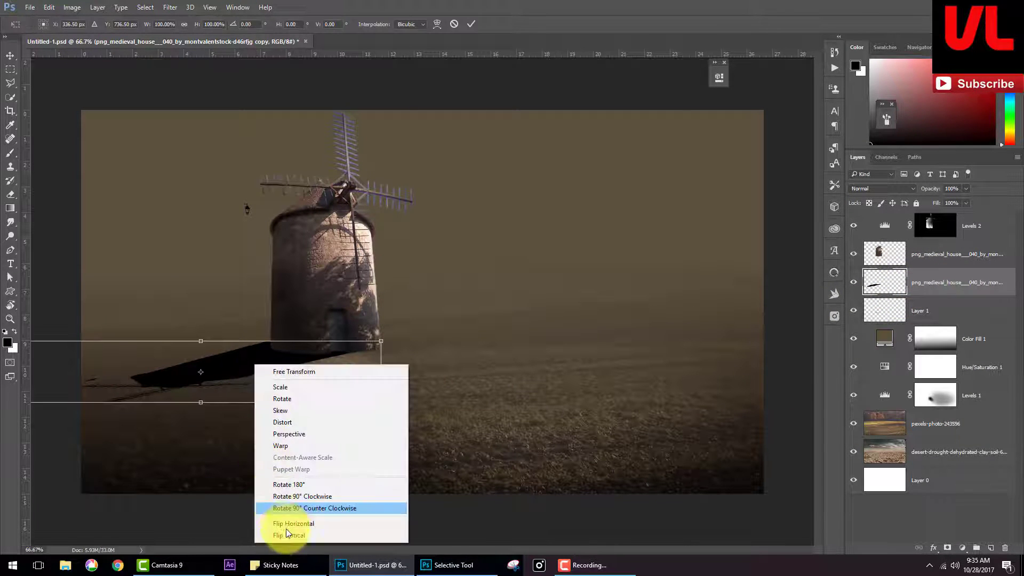
pyautogui.click(291, 539)
pyautogui.moveTo(285, 396); pyautogui.dragTo(269, 344)
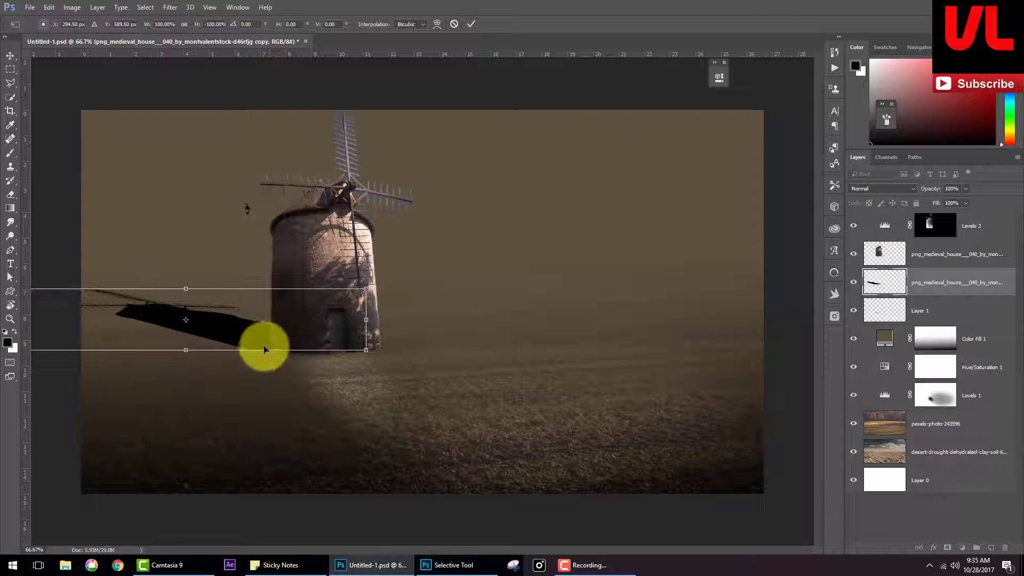
pyautogui.moveTo(382, 387); pyautogui.dragTo(330, 337)
pyautogui.moveTo(253, 346); pyautogui.dragTo(268, 350)
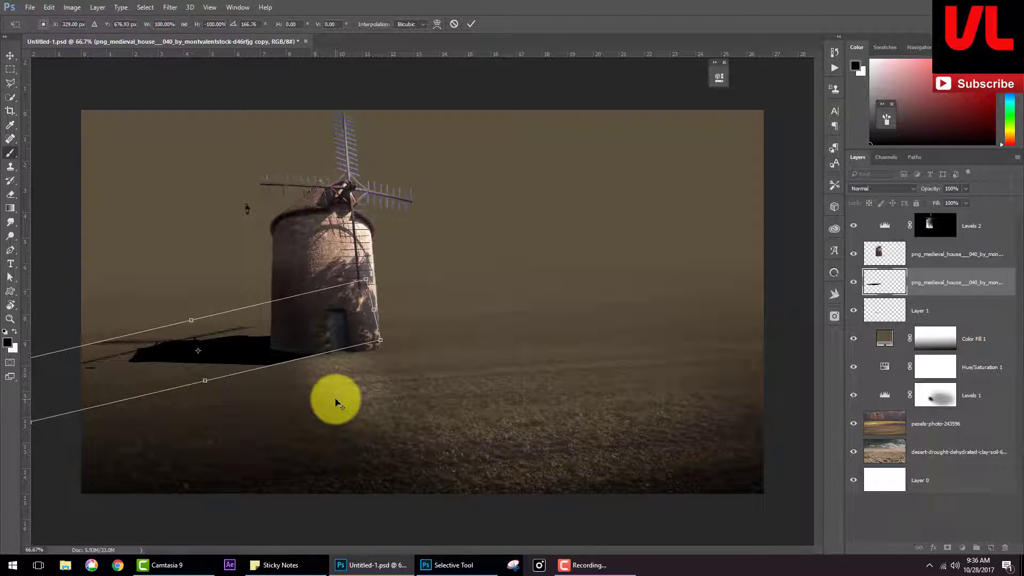
pyautogui.press('Return')
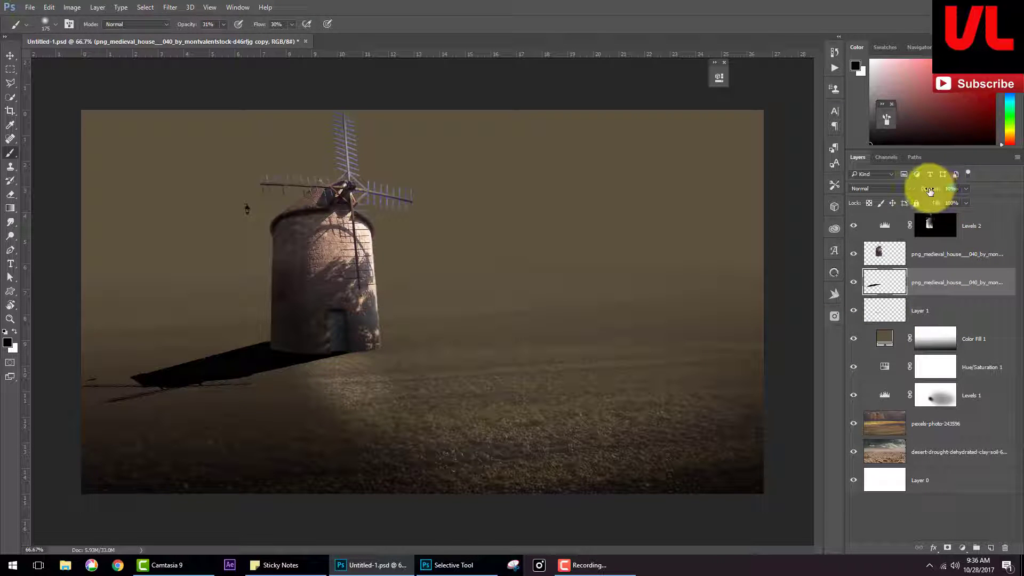
pyautogui.moveTo(929, 191); pyautogui.dragTo(920, 193)
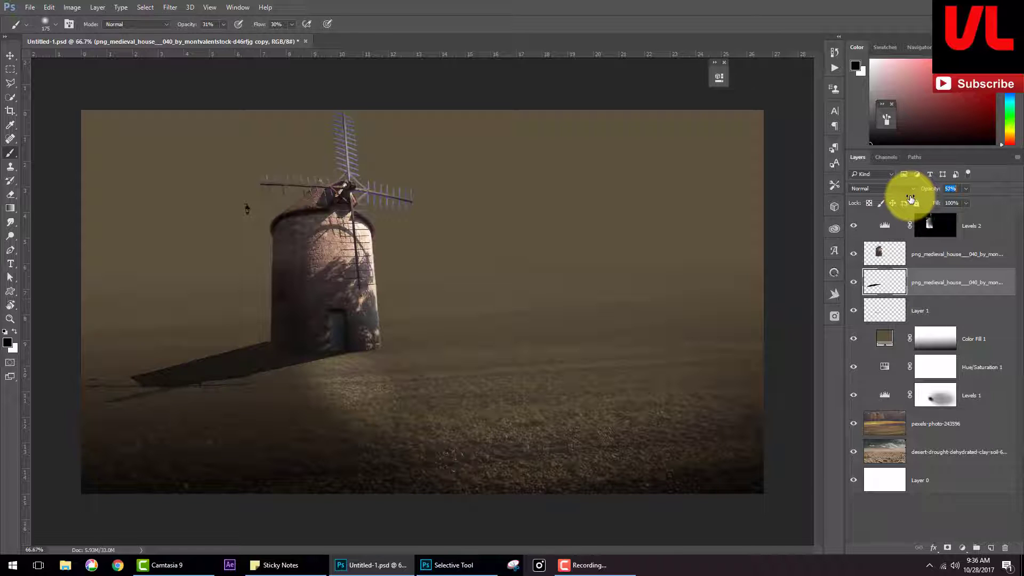
pyautogui.hotkey('ctrl', 't')
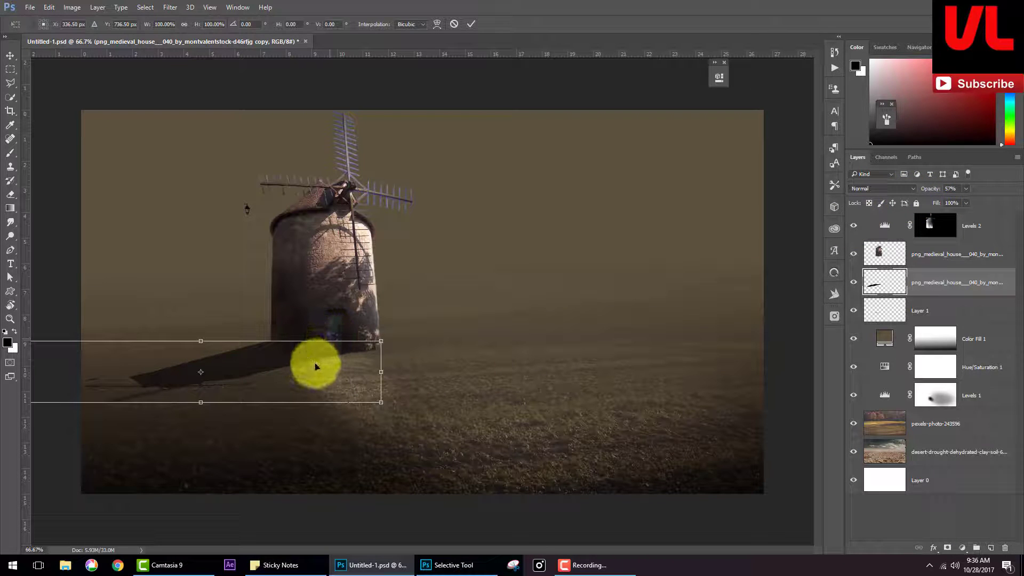
# Step: Distort the shadow's corners into a shorter, flatter strip reaching the windmill base
pyautogui.rightClick(259, 350)
pyautogui.click(289, 408)
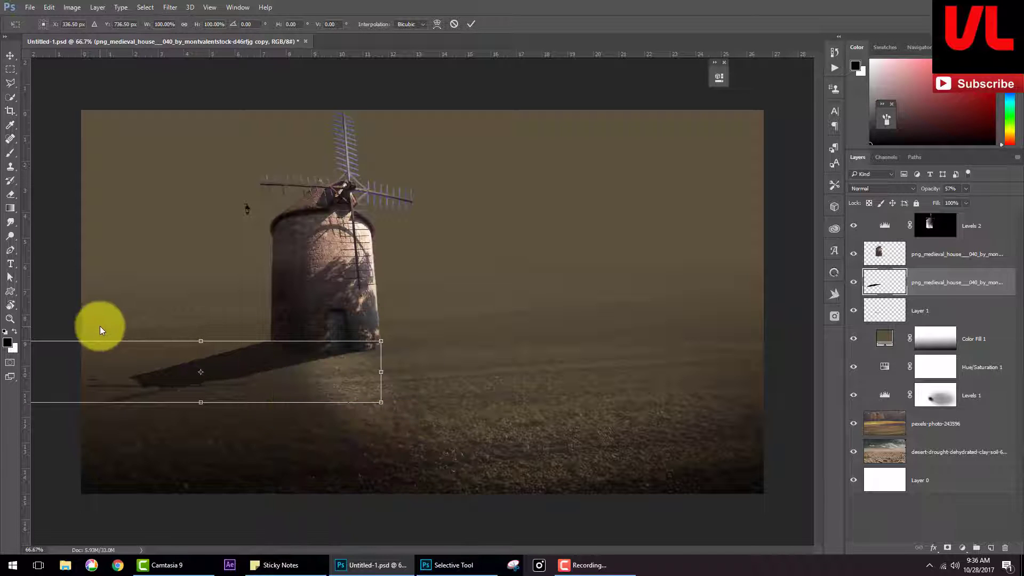
pyautogui.hotkey('ctrl', '-')
pyautogui.moveTo(124, 334); pyautogui.dragTo(158, 302)
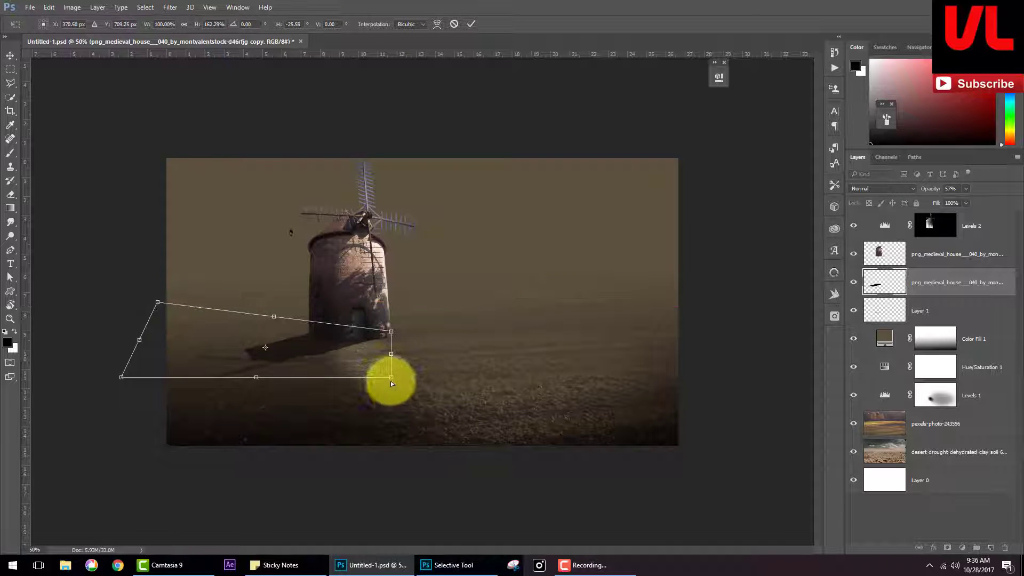
pyautogui.moveTo(391, 377); pyautogui.dragTo(319, 377)
pyautogui.moveTo(120, 378); pyautogui.dragTo(160, 347)
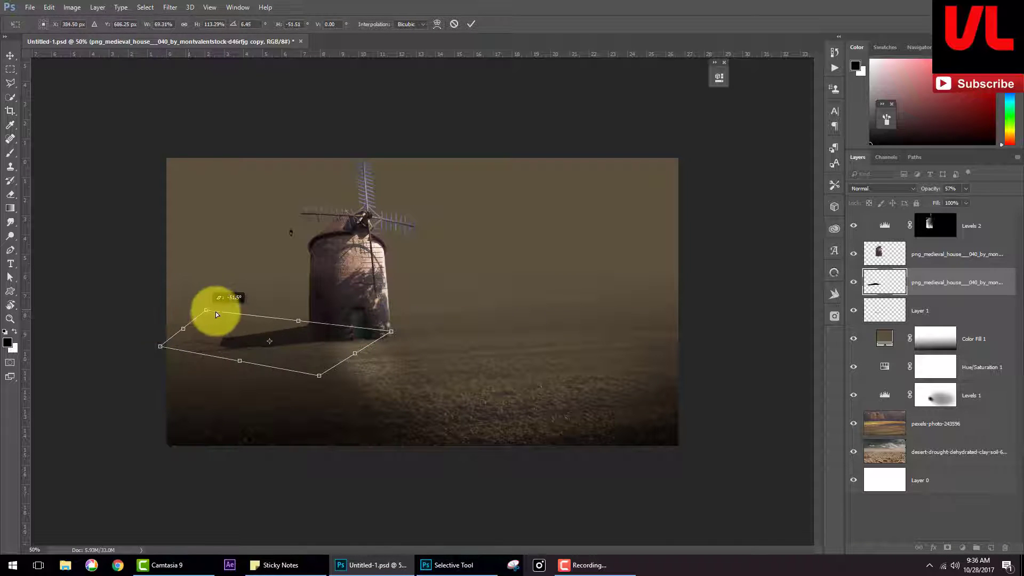
pyautogui.moveTo(157, 302); pyautogui.dragTo(231, 309)
pyautogui.moveTo(170, 339); pyautogui.dragTo(181, 329)
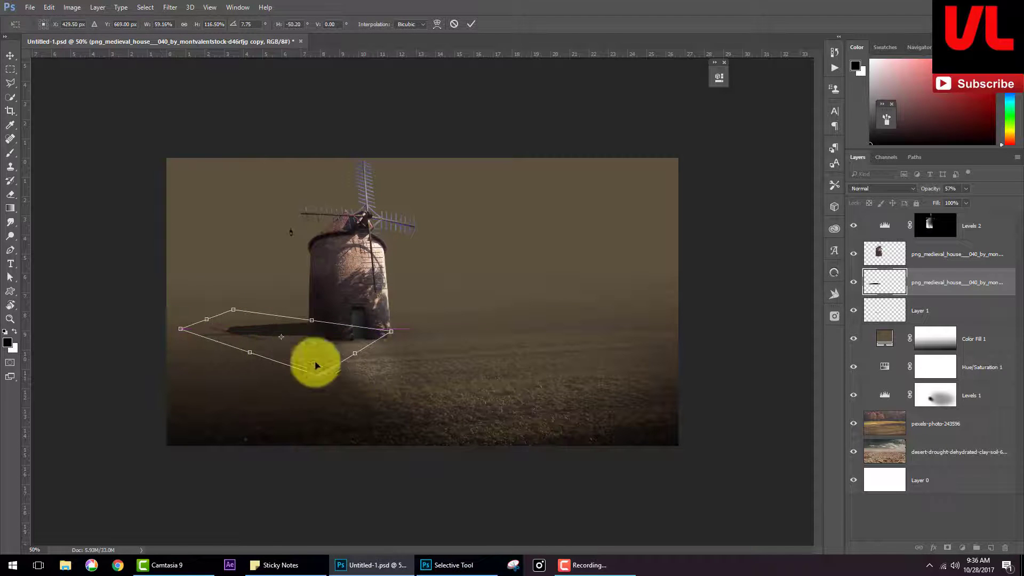
pyautogui.moveTo(391, 334); pyautogui.dragTo(406, 341)
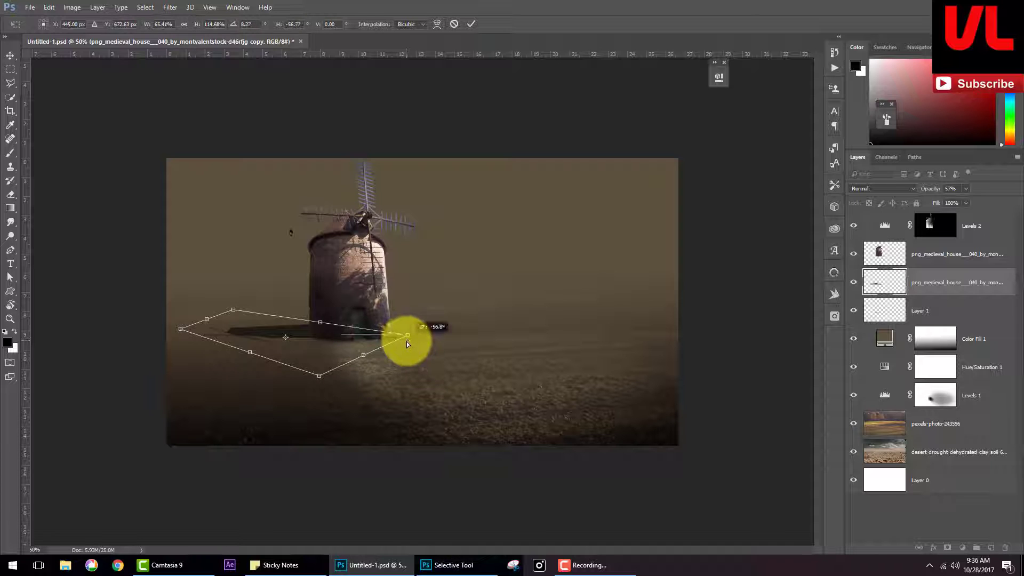
pyautogui.press('Return')
pyautogui.press('b')
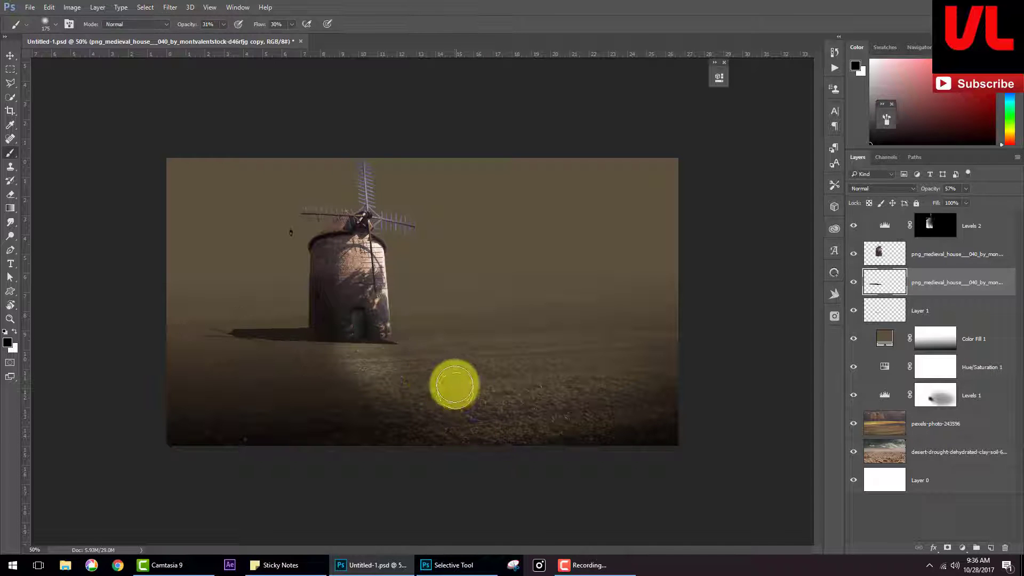
pyautogui.moveTo(446, 365); pyautogui.dragTo(252, 280)
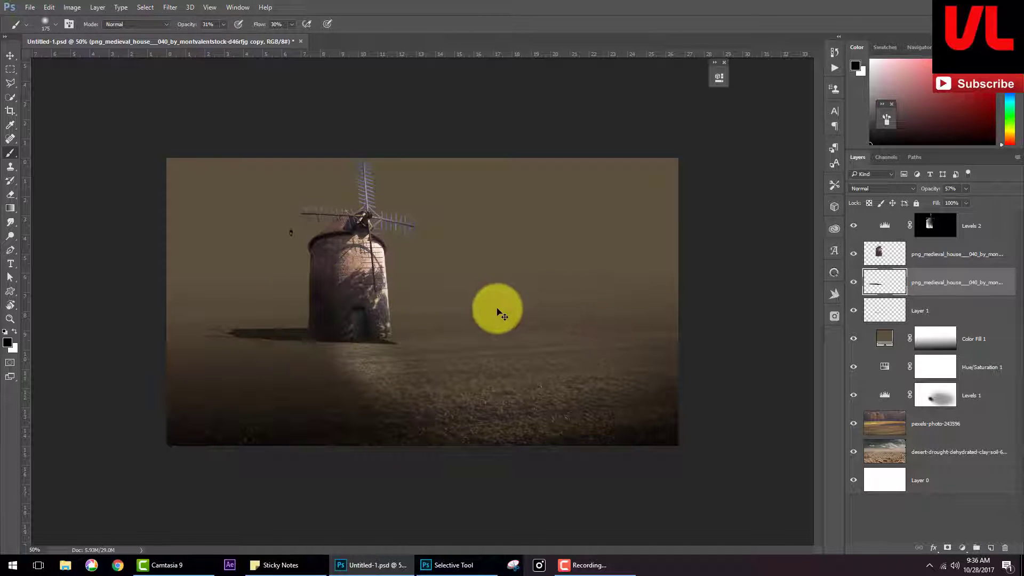
# Step: Warp the shadow to gently curve its lower edge near the base
pyautogui.hotkey('ctrl', 't')
pyautogui.rightClick(374, 338)
pyautogui.click(425, 417)
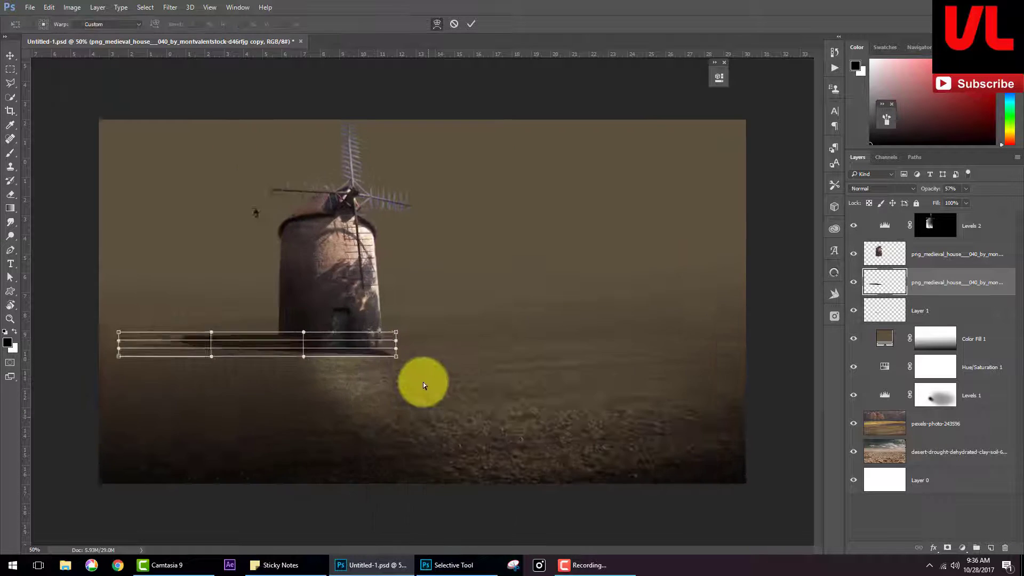
pyautogui.hotkey('ctrl', '+')
pyautogui.moveTo(382, 389); pyautogui.dragTo(382, 367)
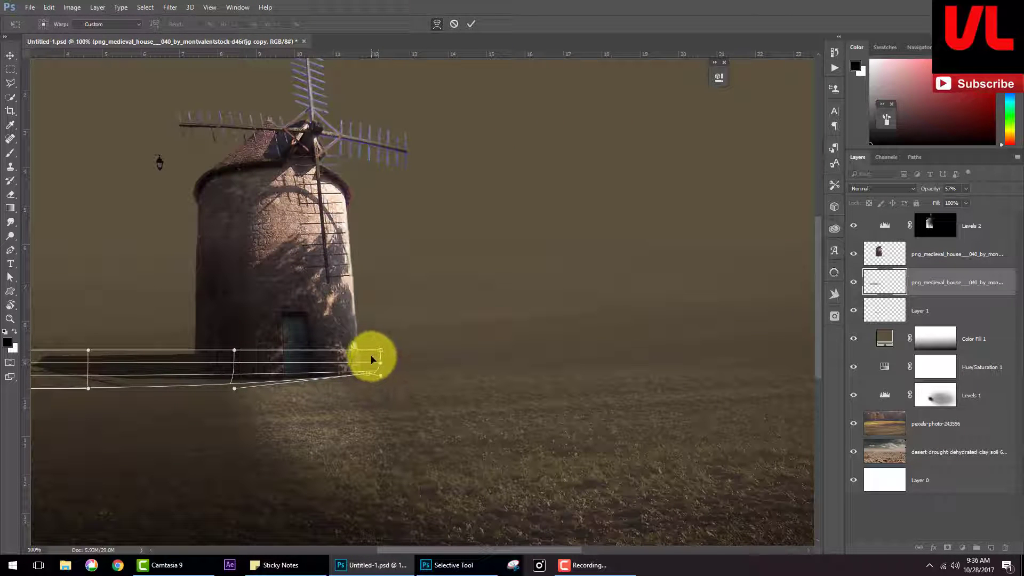
pyautogui.press('Return')
pyautogui.press('b')
pyautogui.hotkey('ctrl', '-')
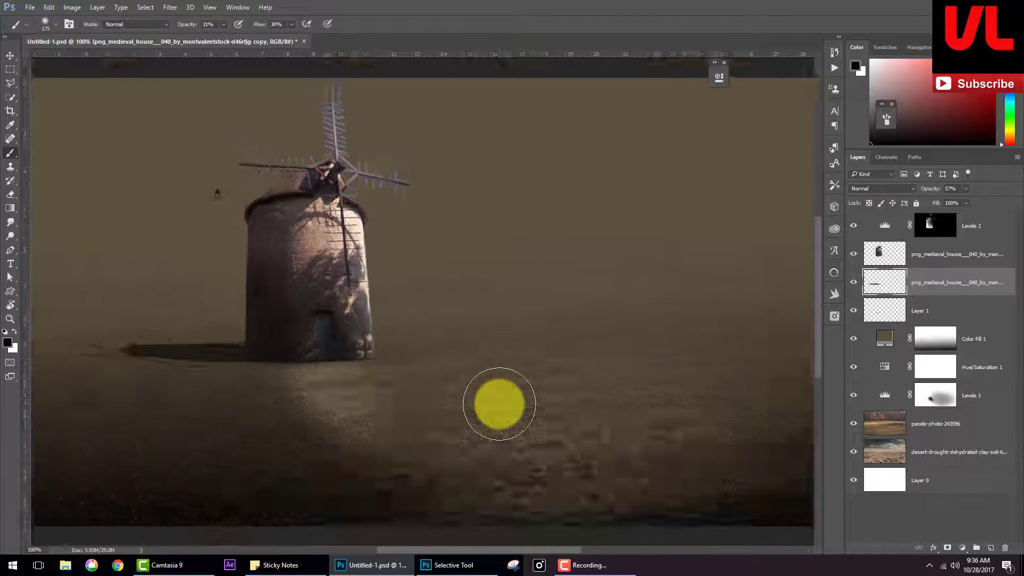
pyautogui.hotkey('ctrl', '-')
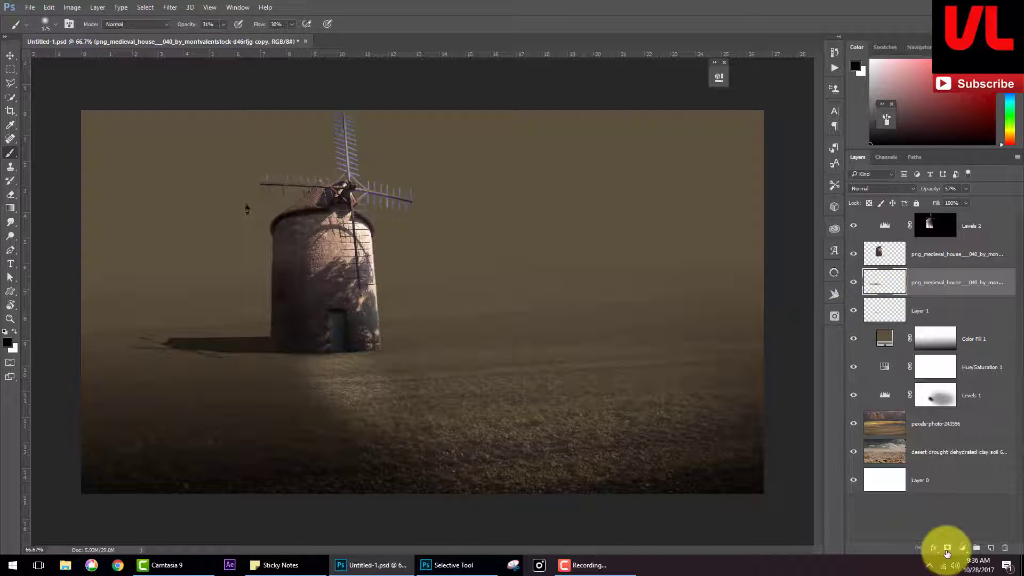
# Step: Fade the shadow toward its left end with a gradient layer mask, then apply the mask
pyautogui.click(947, 548)
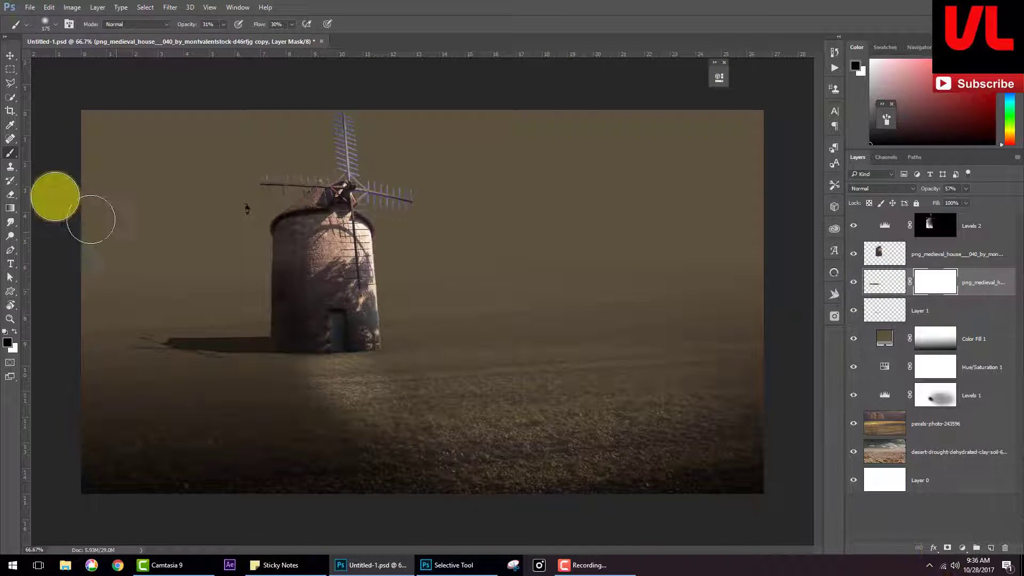
pyautogui.click(8, 213)
pyautogui.moveTo(111, 343); pyautogui.dragTo(231, 348)
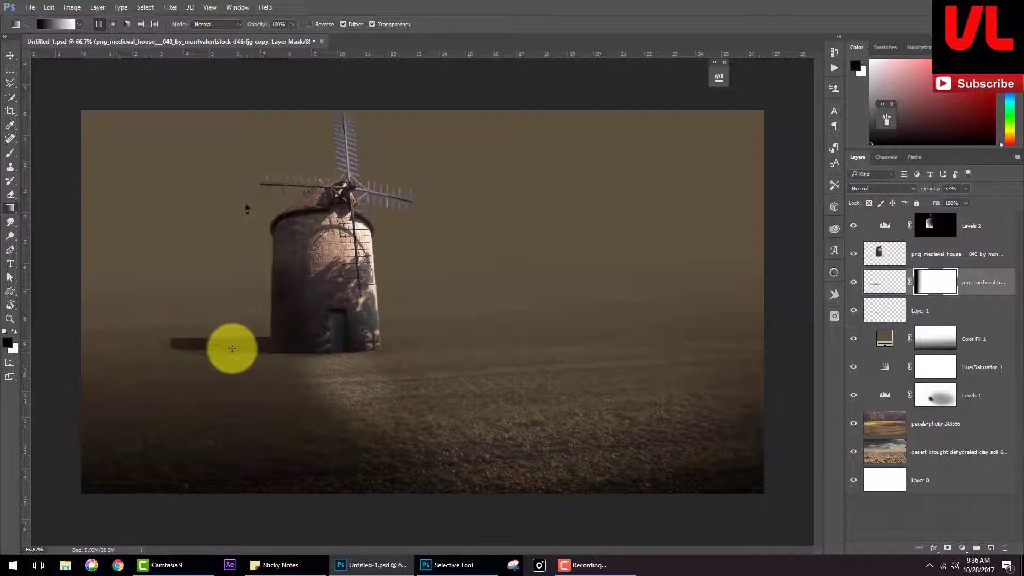
pyautogui.rightClick(926, 291)
pyautogui.click(901, 323)
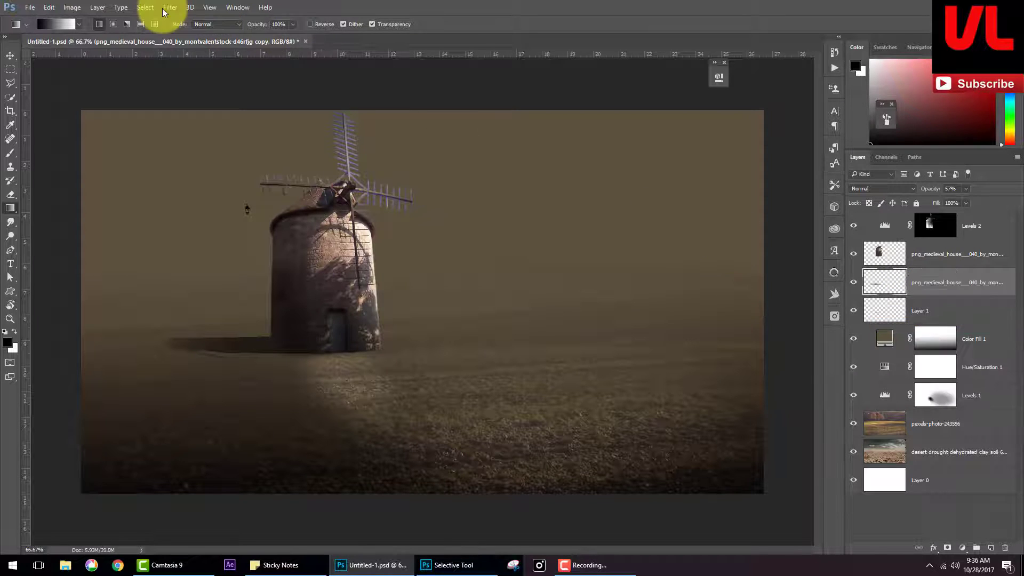
# Step: Blur the shadow with a Gaussian Blur of about 4.2 and raise its opacity
pyautogui.click(166, 9)
pyautogui.moveTo(175, 125)
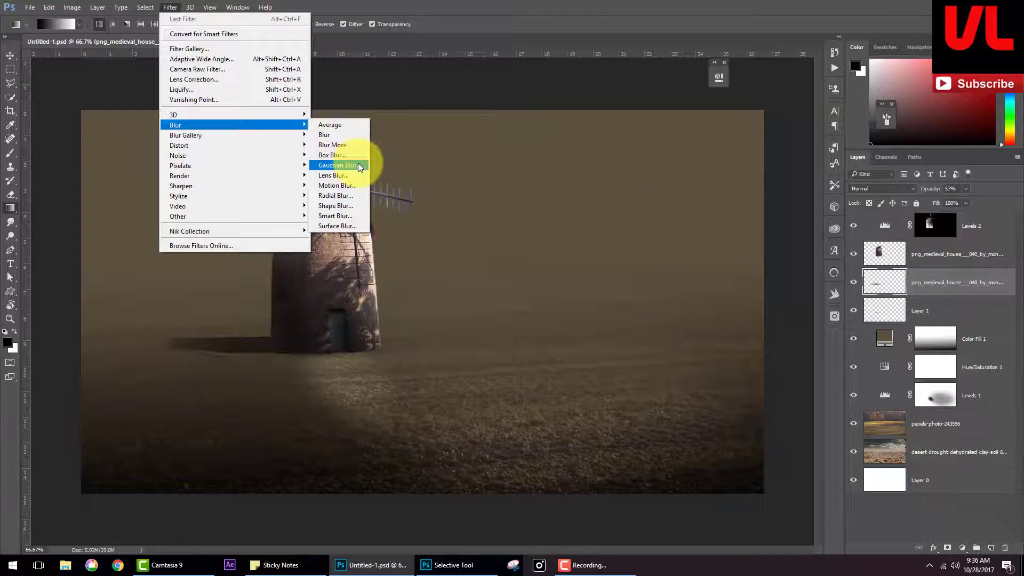
pyautogui.click(358, 165)
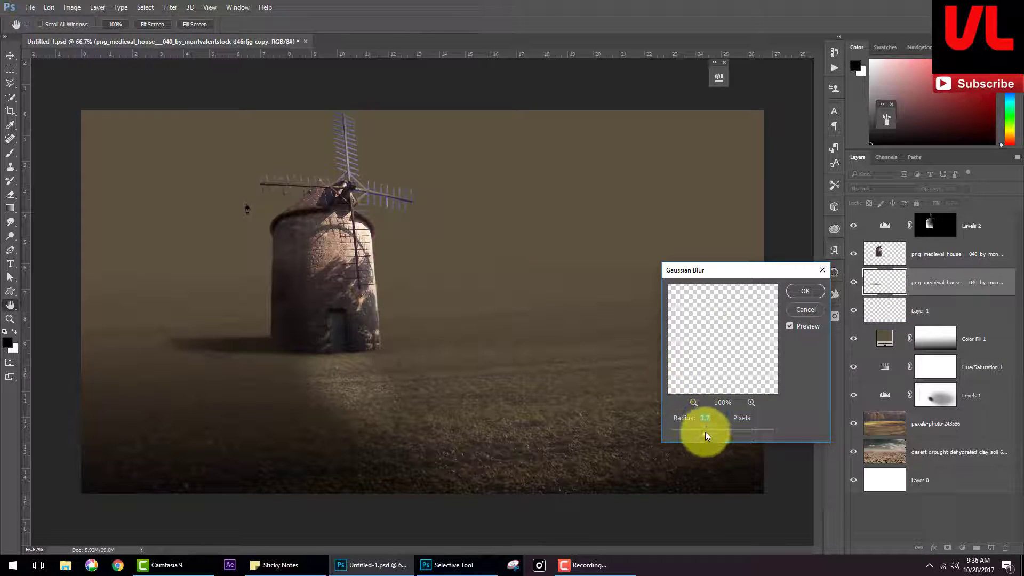
pyautogui.moveTo(694, 431); pyautogui.dragTo(694, 432)
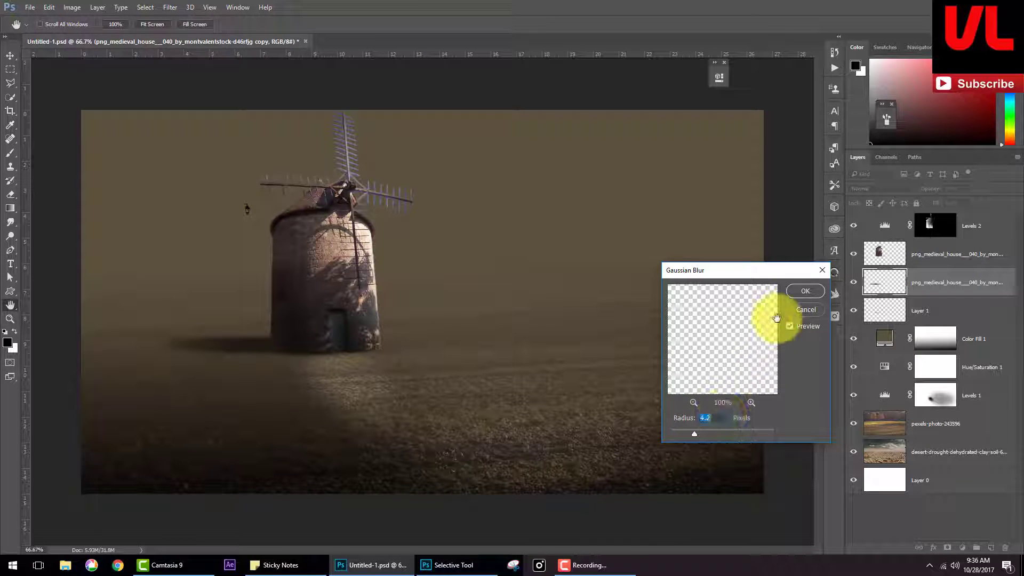
pyautogui.click(800, 290)
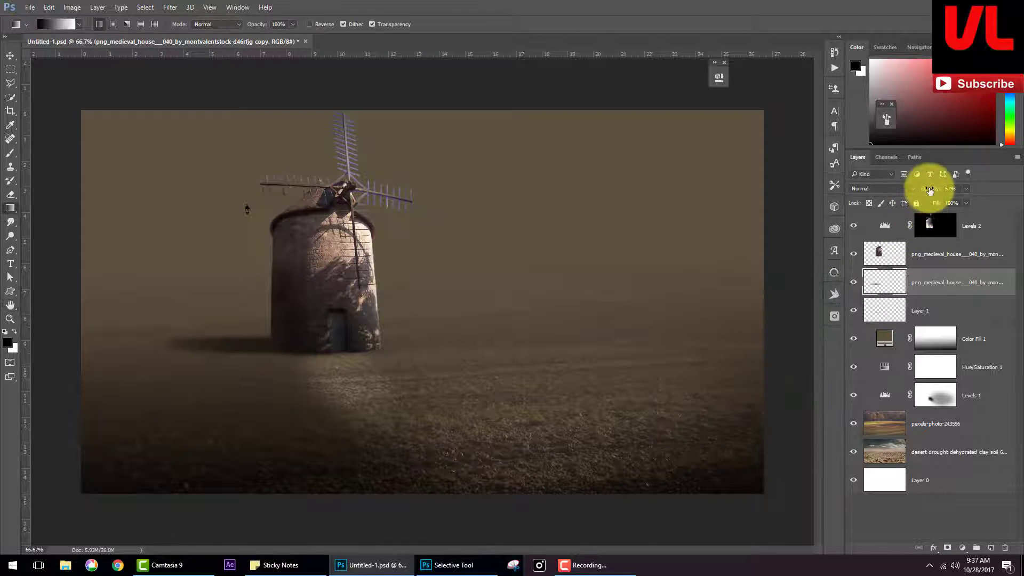
pyautogui.moveTo(936, 191); pyautogui.dragTo(947, 192)
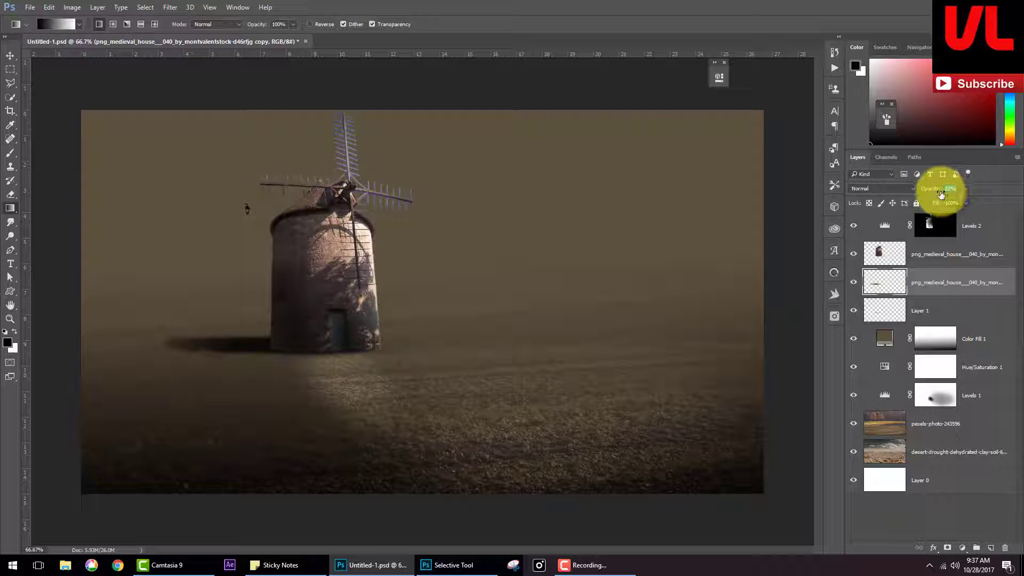
pyautogui.click(887, 264)
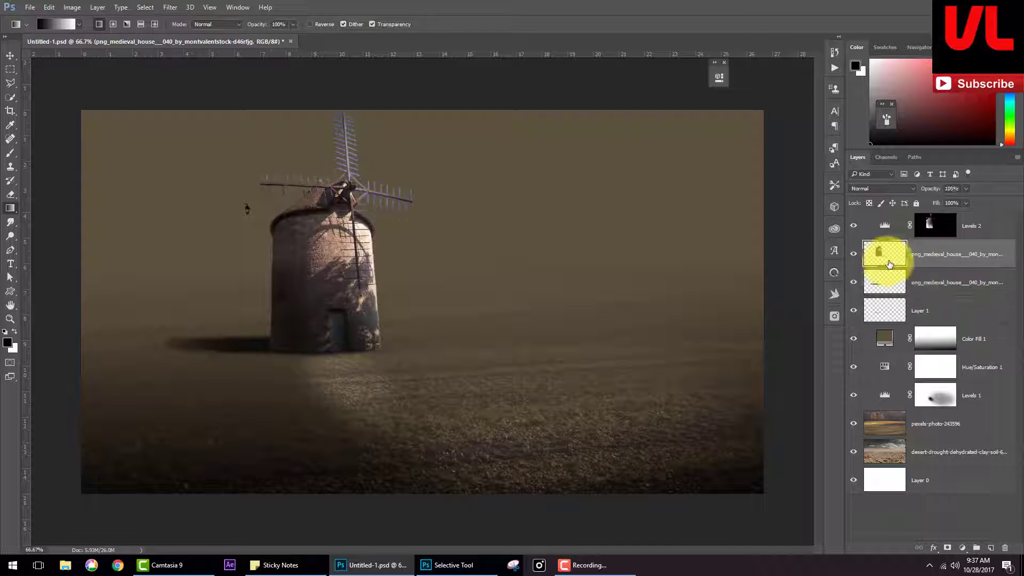
# Step: Paint darker tone along the ground shadow on a new layer, then add another empty layer above Levels 2
pyautogui.click(991, 547)
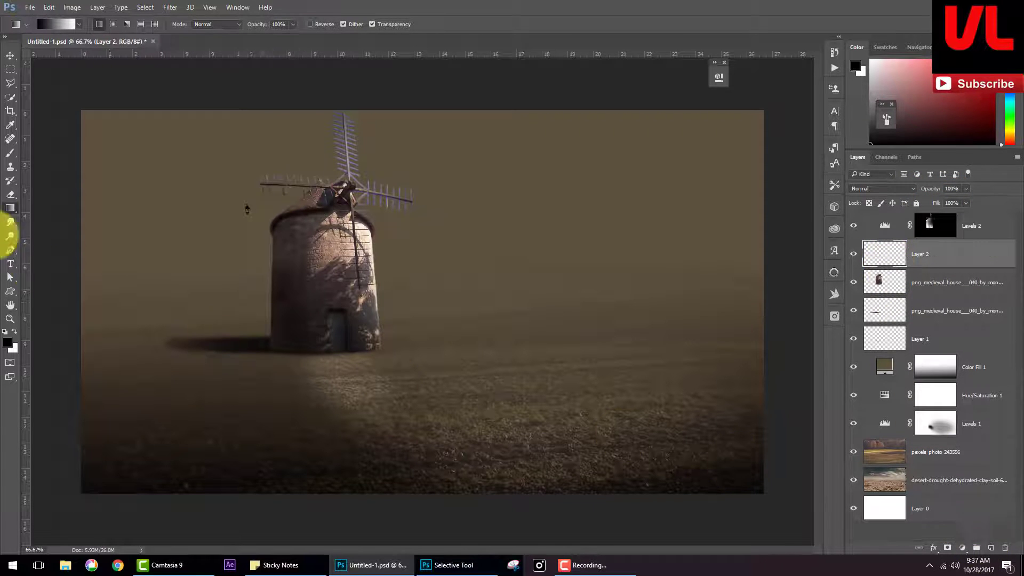
pyautogui.click(12, 153)
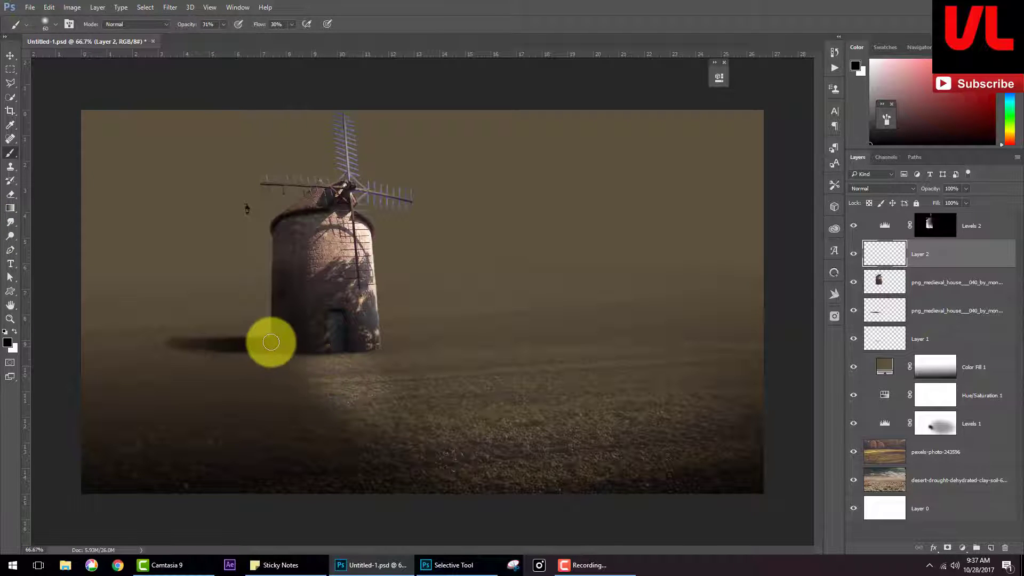
pyautogui.press('[')
pyautogui.press('[')
pyautogui.press('[')
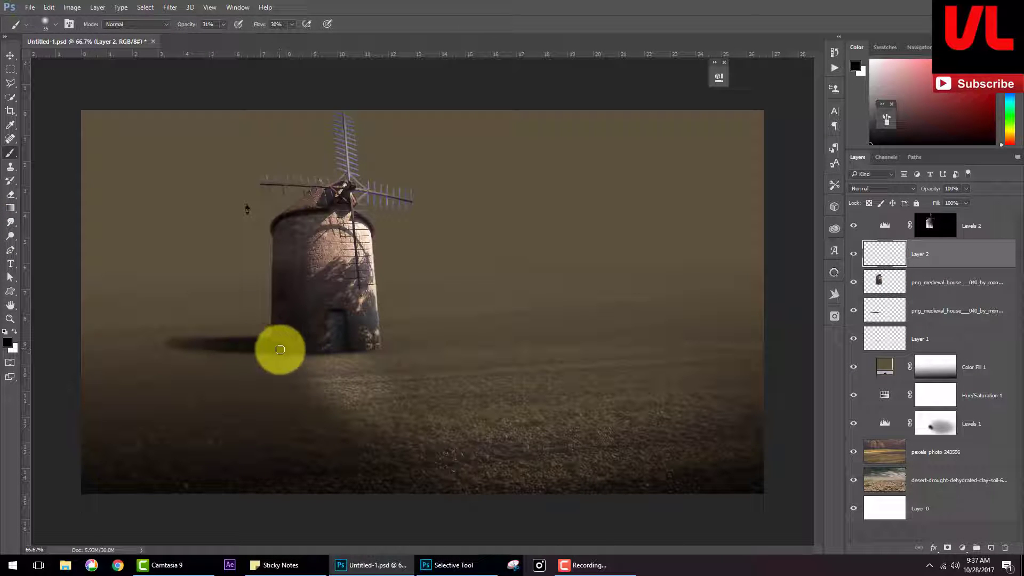
pyautogui.press(']')
pyautogui.press(']')
pyautogui.press(']')
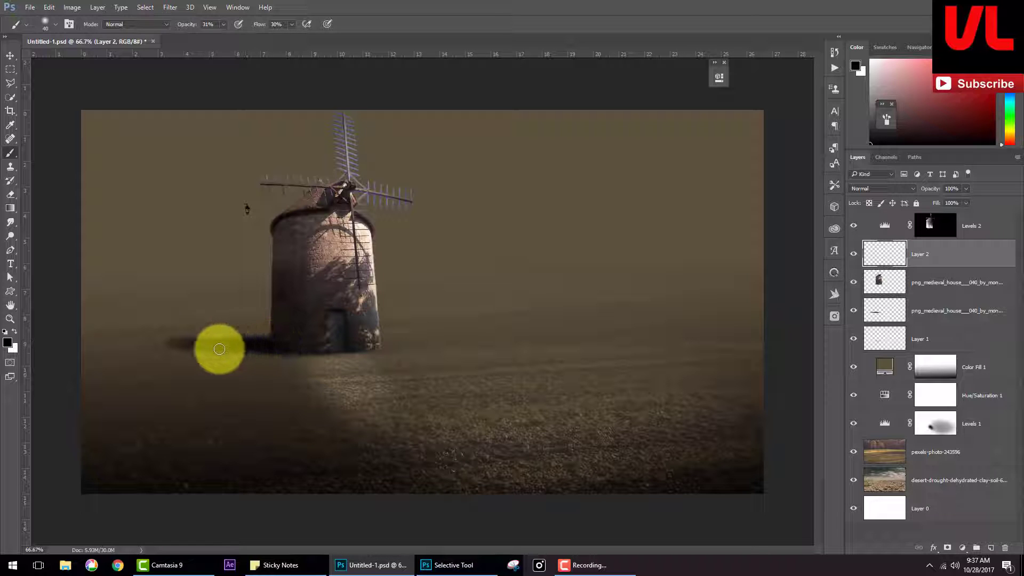
pyautogui.moveTo(146, 345)
pyautogui.mouseDown()
pyautogui.moveTo(307, 349)
pyautogui.moveTo(229, 349)
pyautogui.moveTo(247, 345)
pyautogui.mouseUp()
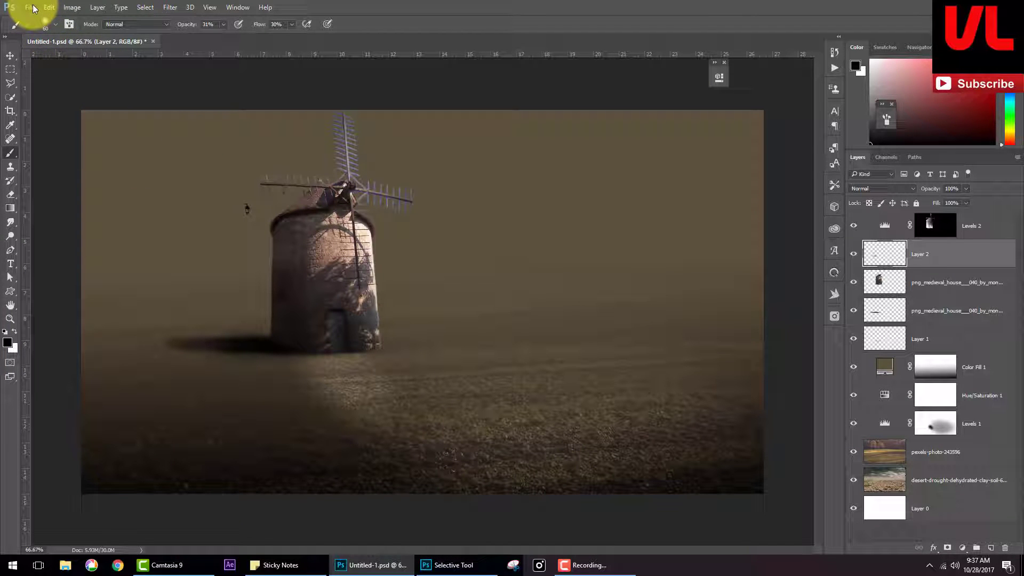
pyautogui.click(971, 224)
pyautogui.click(991, 547)
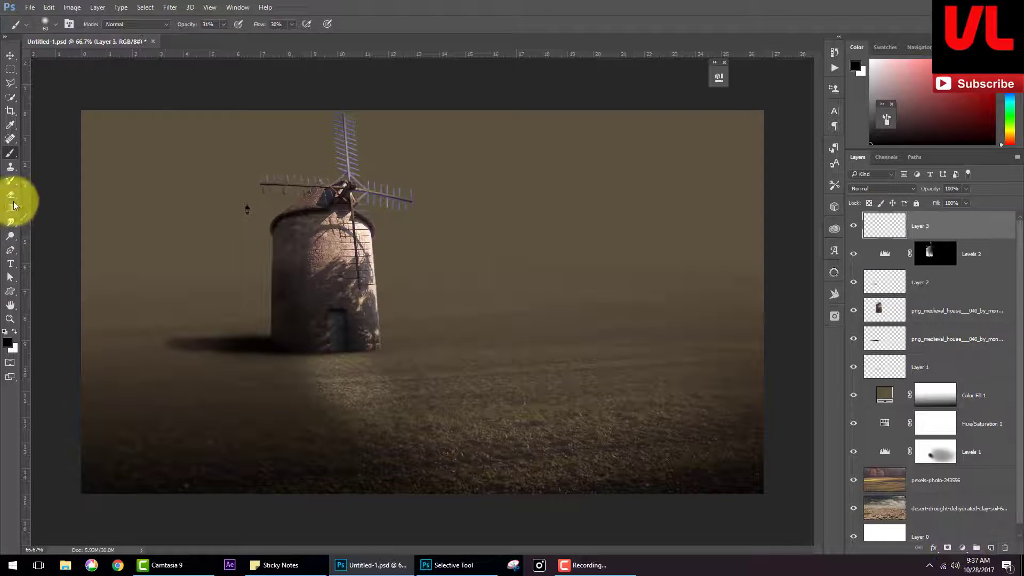
# Step: Zoom in on the windmill door and trace its four corners with the Polygonal Lasso into a closed selection
pyautogui.click(9, 85)
pyautogui.scroll(1, 283, 405)
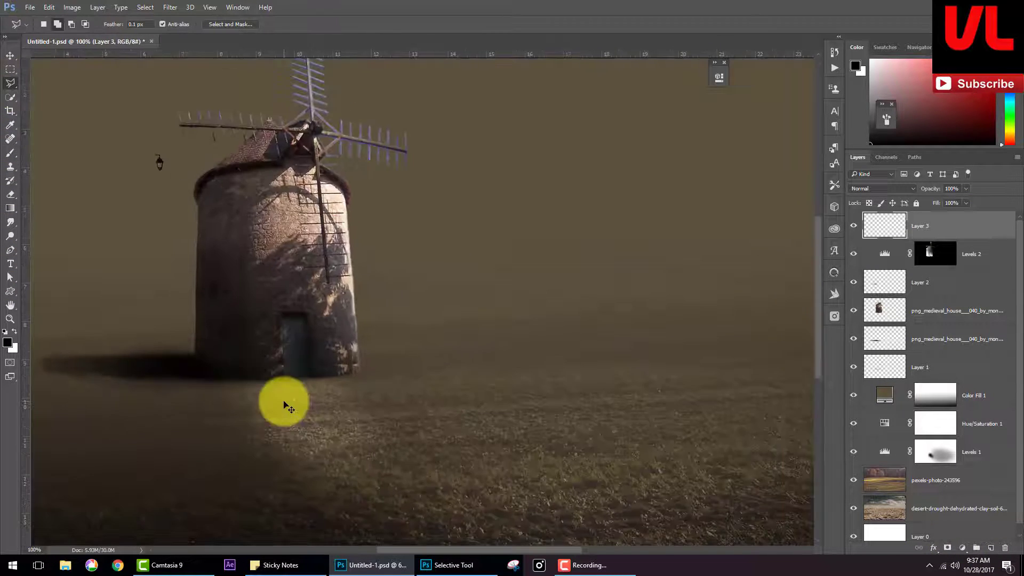
pyautogui.scroll(1, 201, 358)
pyautogui.scroll(1, 392, 279)
pyautogui.moveTo(392, 279); pyautogui.dragTo(398, 272)
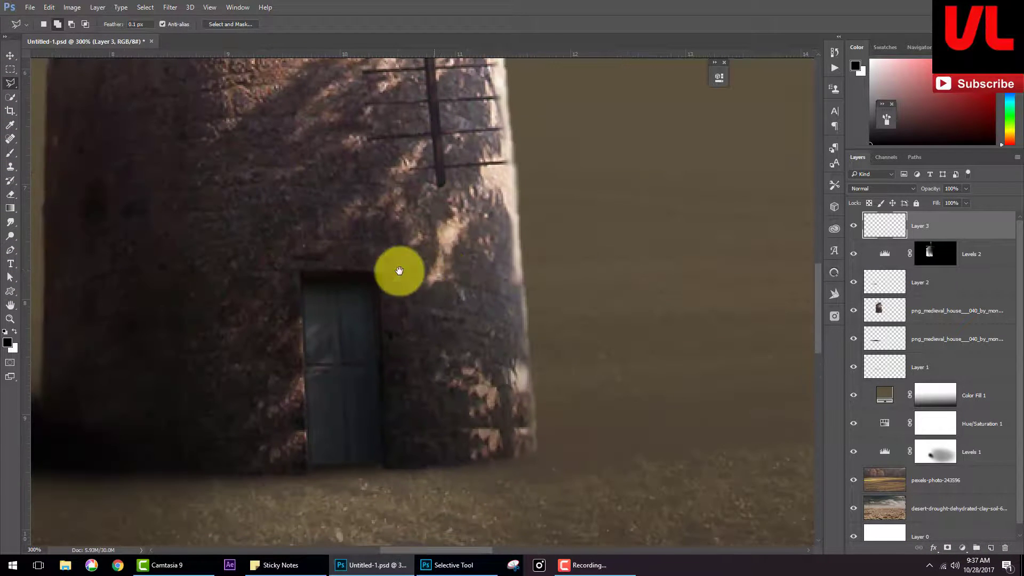
pyautogui.click(304, 277)
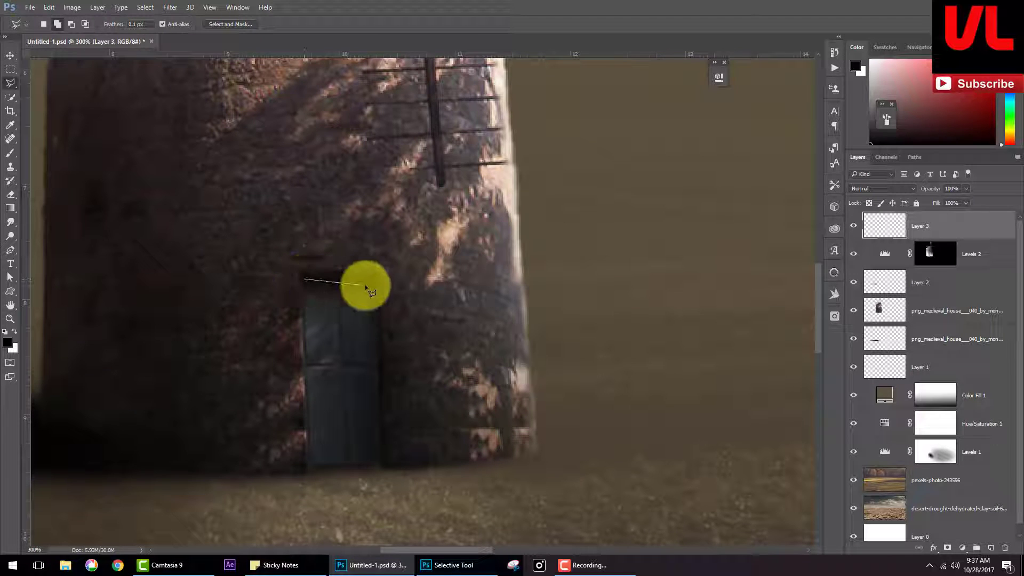
pyautogui.click(375, 283)
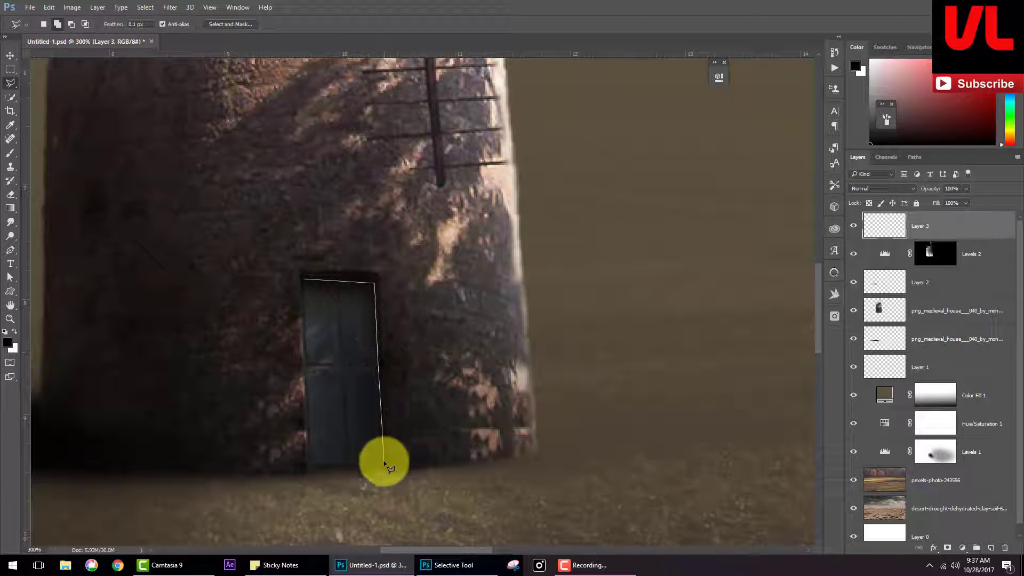
pyautogui.click(385, 469)
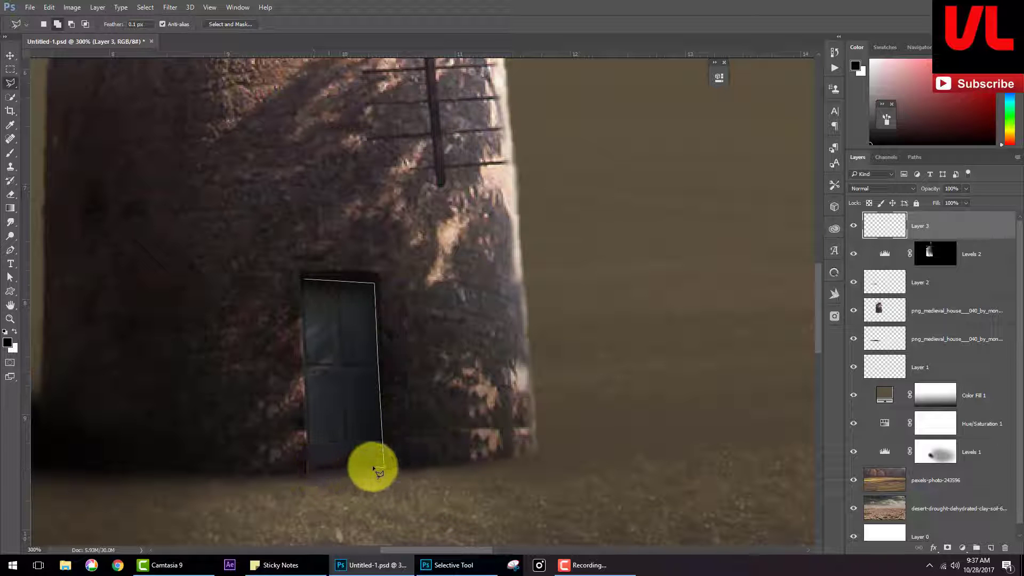
pyautogui.click(313, 466)
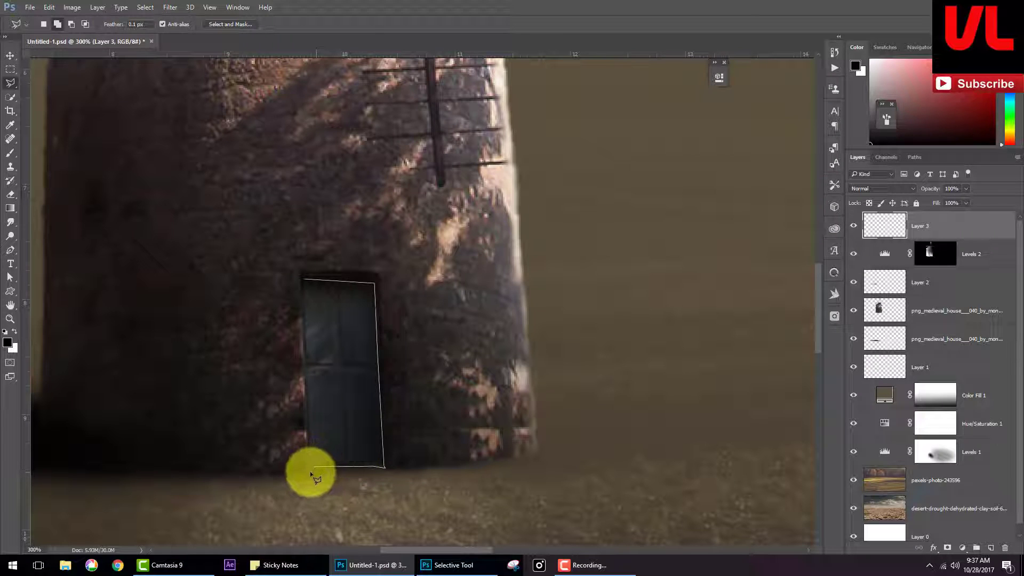
pyautogui.click(303, 281)
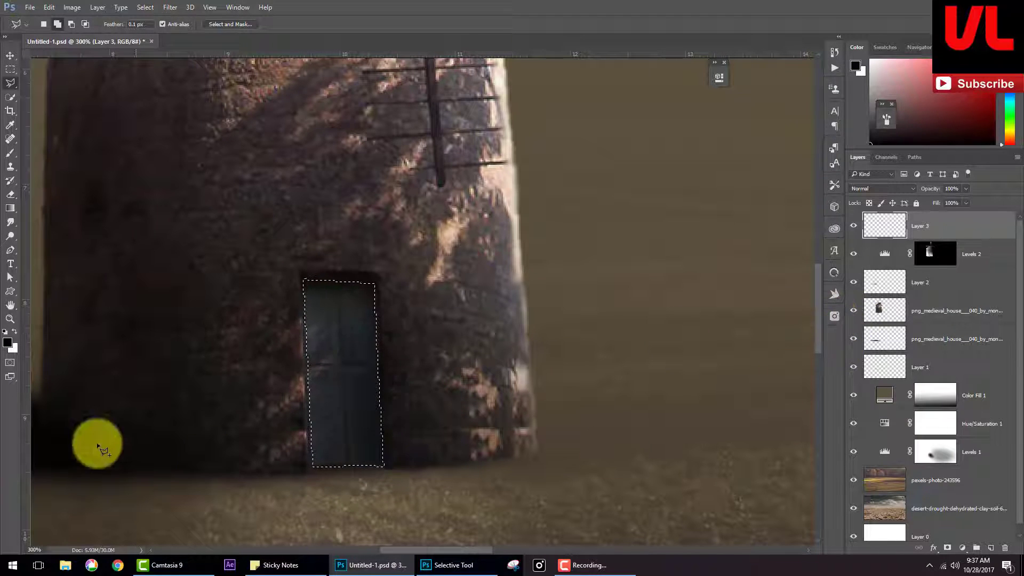
# Step: Choose a strong blue foreground colour and fill the door selection with it
pyautogui.click(9, 343)
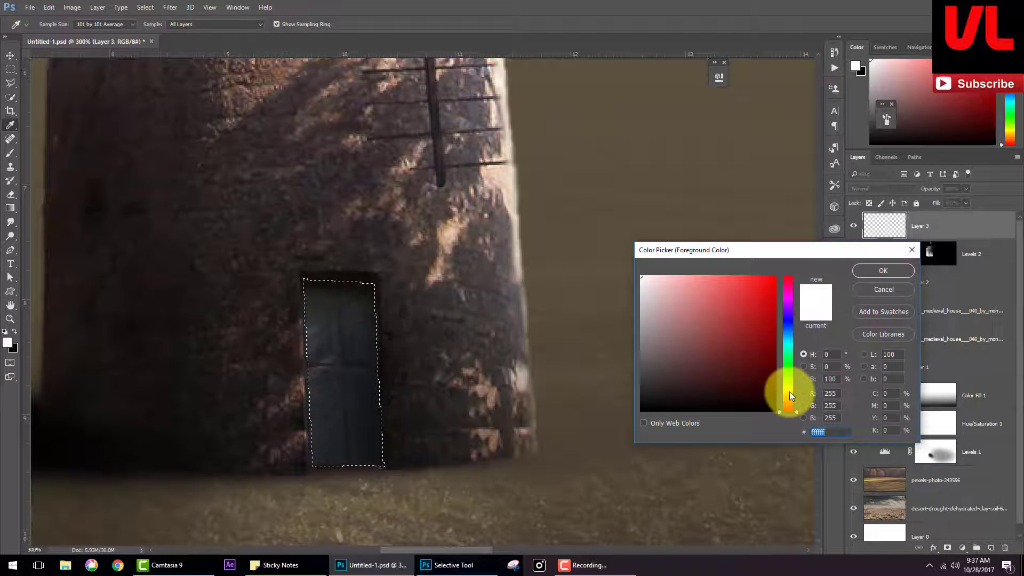
pyautogui.moveTo(792, 346); pyautogui.dragTo(789, 341)
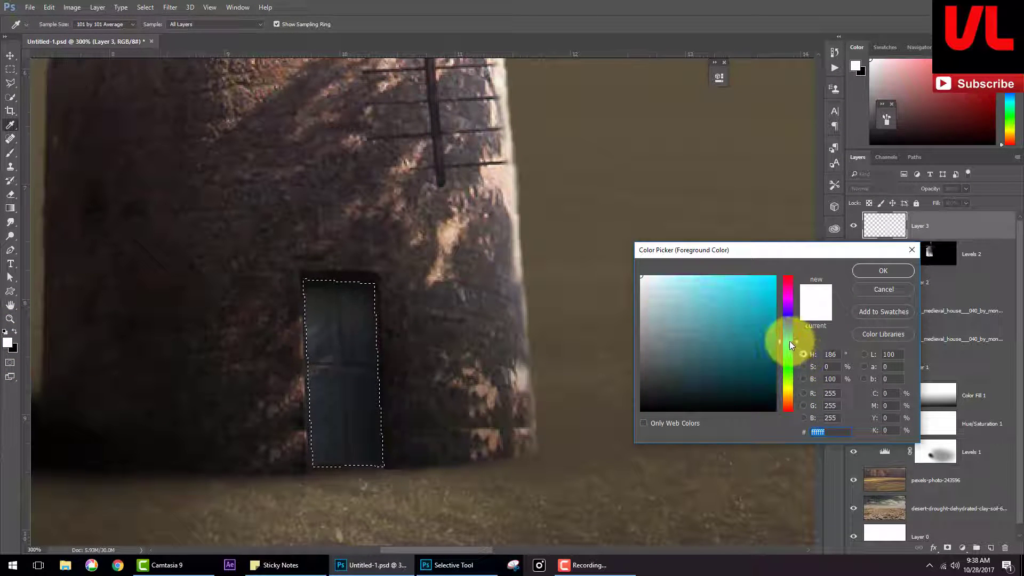
pyautogui.click(664, 279)
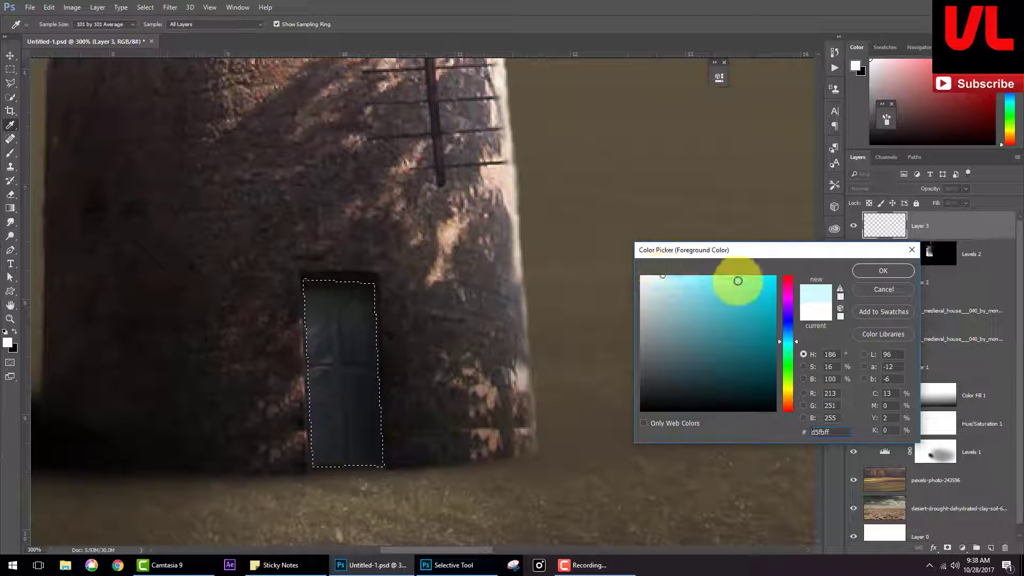
pyautogui.moveTo(662, 276)
pyautogui.mouseDown()
pyautogui.moveTo(771, 340)
pyautogui.moveTo(786, 331)
pyautogui.mouseUp()
pyautogui.moveTo(761, 297); pyautogui.dragTo(773, 308)
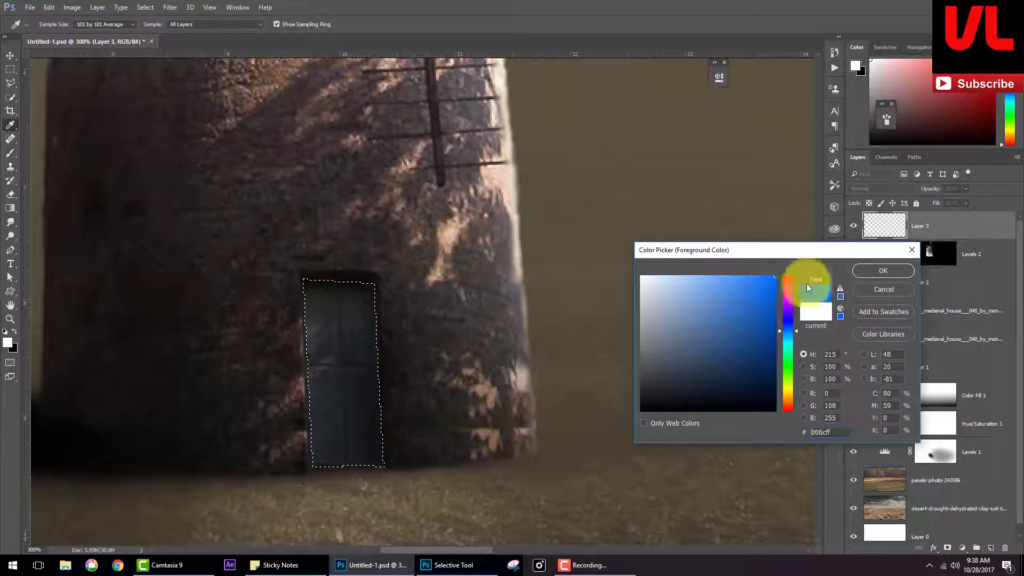
pyautogui.click(871, 272)
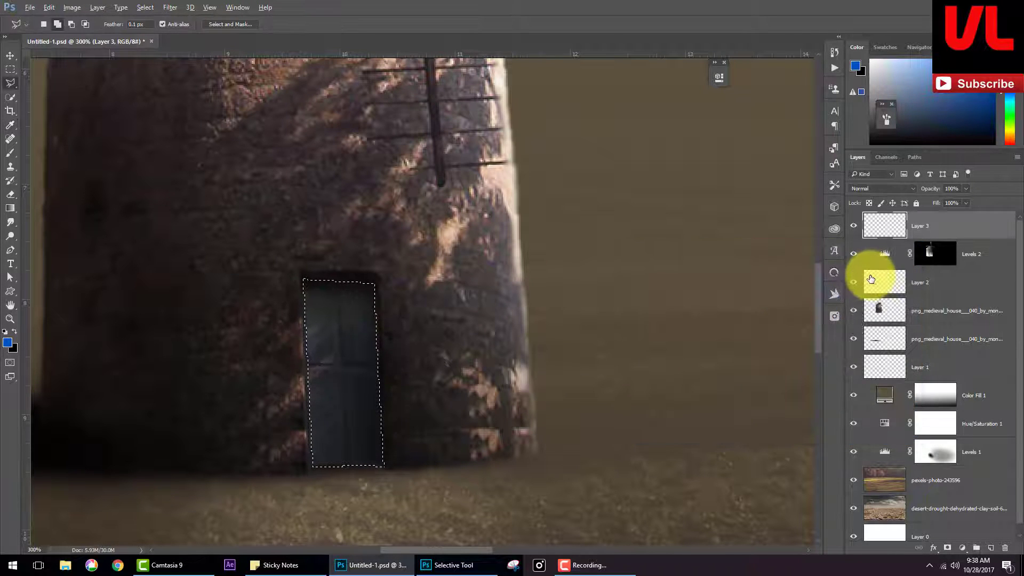
pyautogui.hotkey('alt', 'BackSpace')
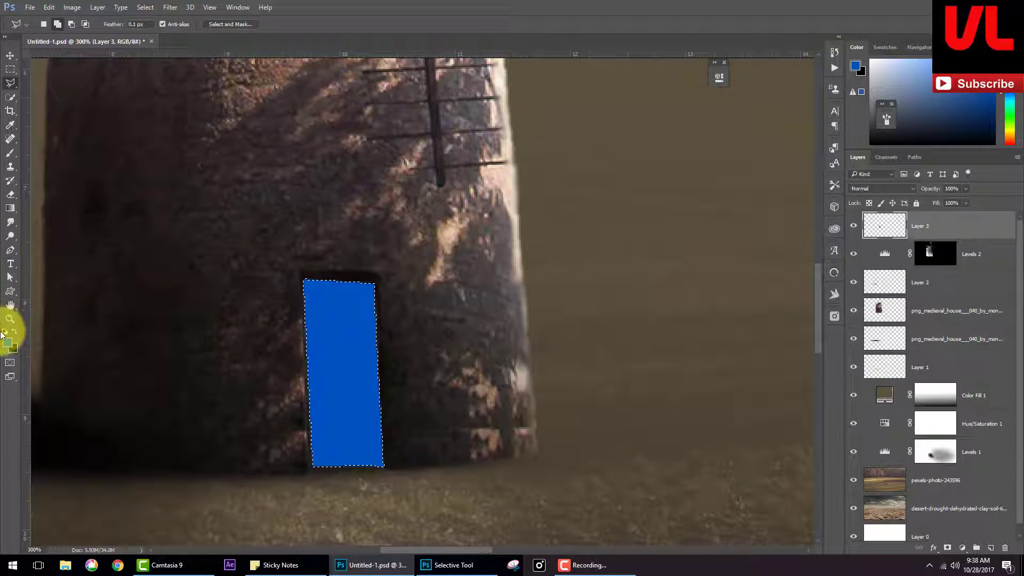
# Step: Set the foreground to bright cyan and brush it down the middle of the door
pyautogui.click(9, 347)
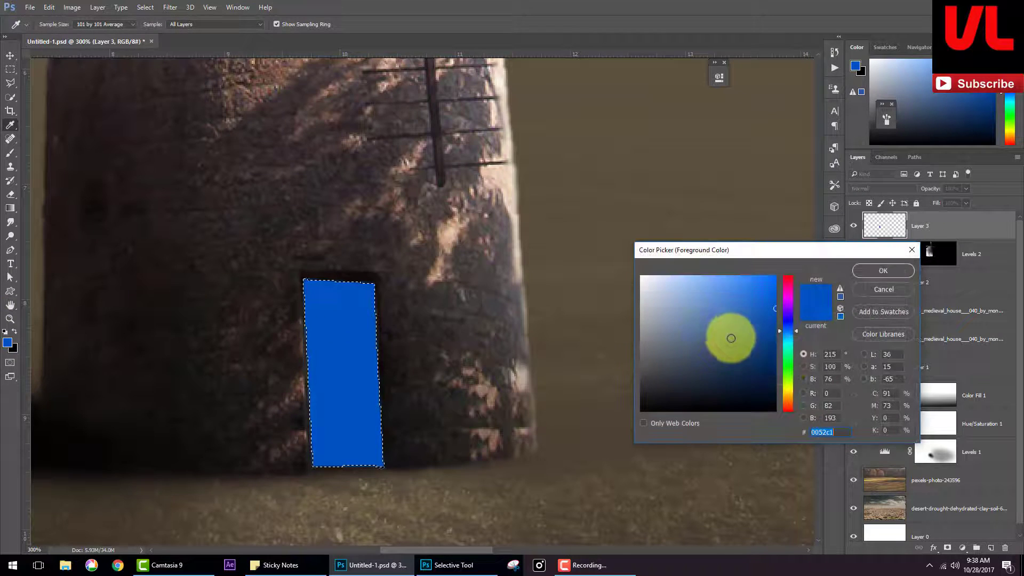
pyautogui.click(788, 338)
pyautogui.moveTo(789, 338); pyautogui.dragTo(789, 335)
pyautogui.click(775, 279)
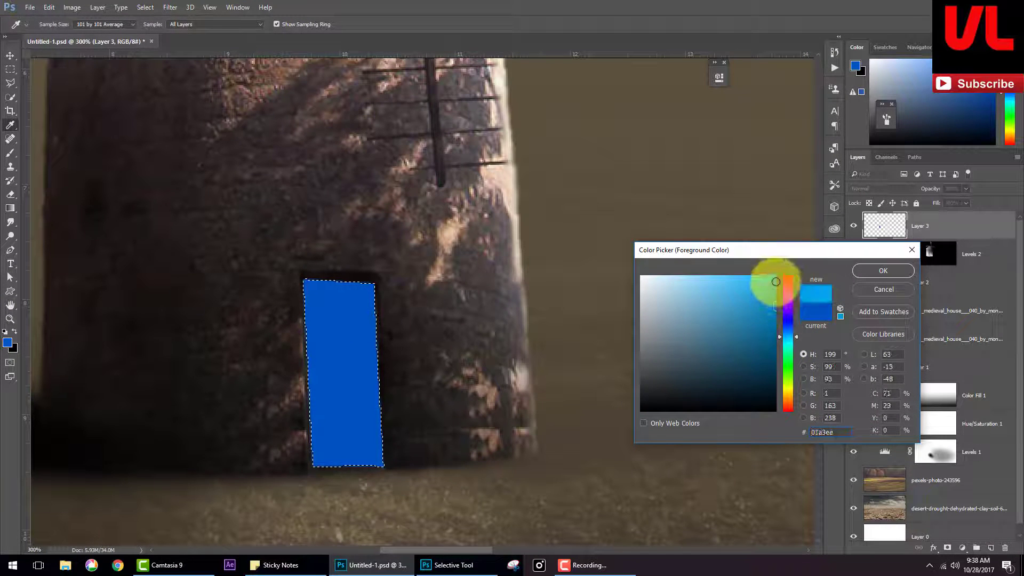
pyautogui.click(862, 273)
pyautogui.click(11, 153)
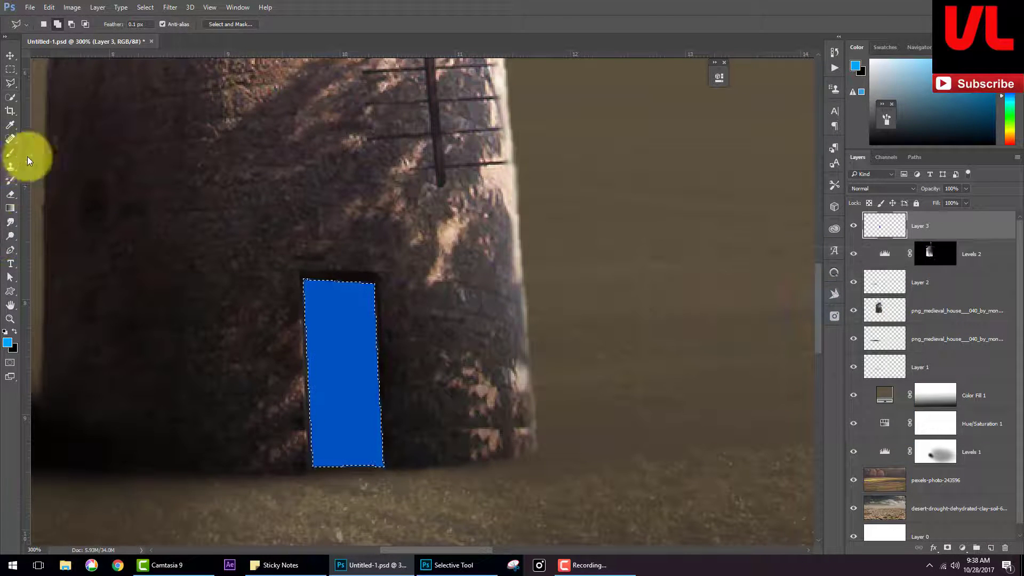
pyautogui.press('[')
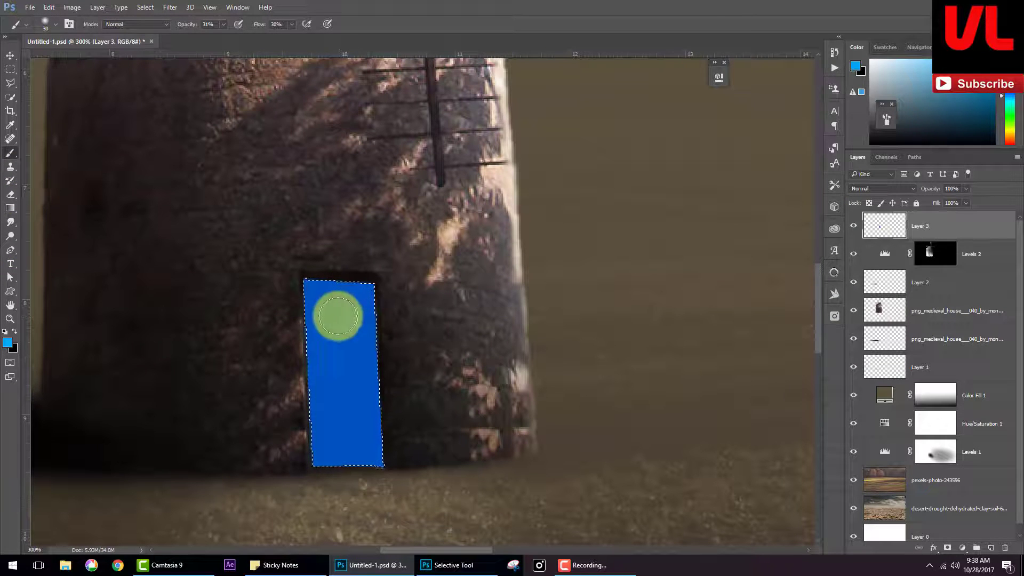
pyautogui.moveTo(337, 325)
pyautogui.mouseDown()
pyautogui.moveTo(343, 404)
pyautogui.moveTo(345, 345)
pyautogui.moveTo(327, 418)
pyautogui.mouseUp()
pyautogui.moveTo(341, 452)
pyautogui.mouseDown()
pyautogui.moveTo(343, 377)
pyautogui.moveTo(329, 324)
pyautogui.moveTo(343, 359)
pyautogui.moveTo(339, 455)
pyautogui.mouseUp()
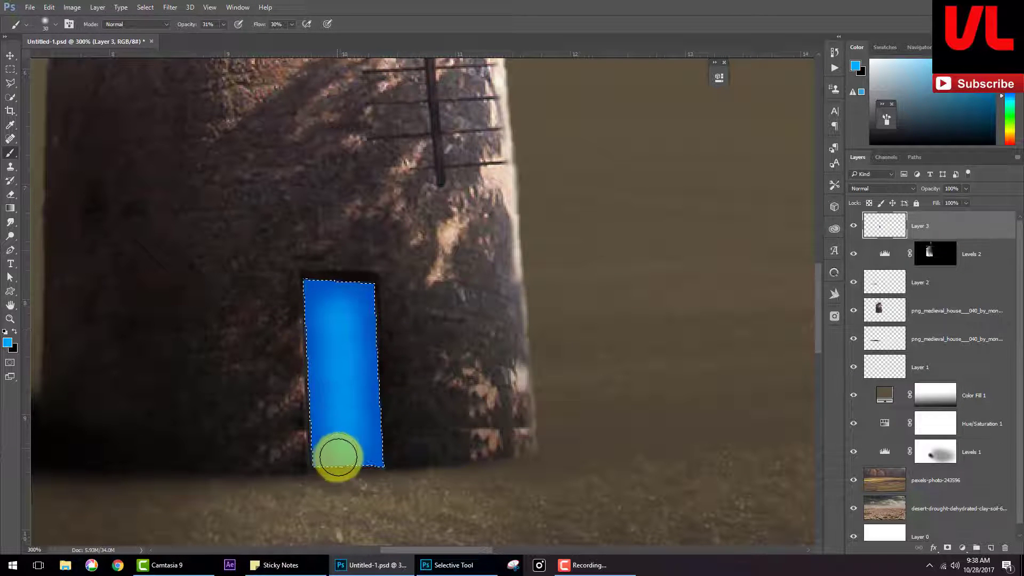
# Step: Dodge a bright glow into the door with a Color Dodge brush, resetting colours to default
pyautogui.click(152, 24)
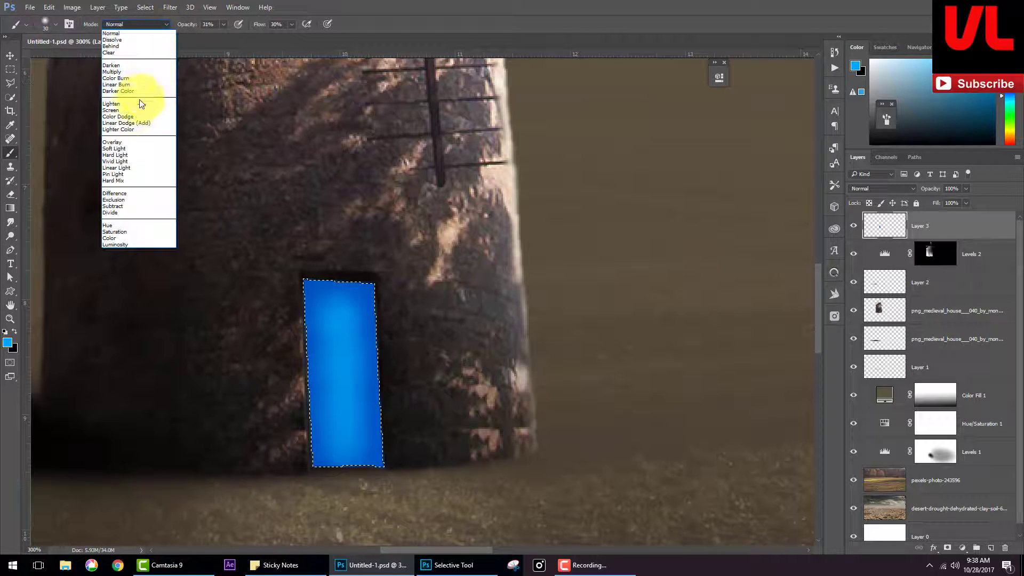
pyautogui.click(131, 111)
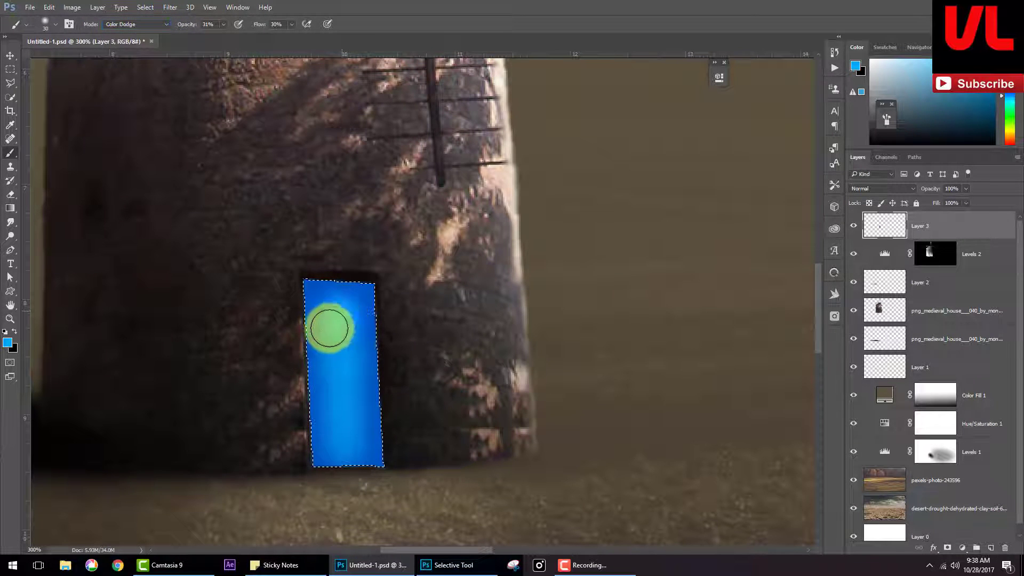
pyautogui.moveTo(333, 302)
pyautogui.mouseDown()
pyautogui.moveTo(341, 440)
pyautogui.moveTo(348, 326)
pyautogui.moveTo(343, 462)
pyautogui.moveTo(327, 301)
pyautogui.mouseUp()
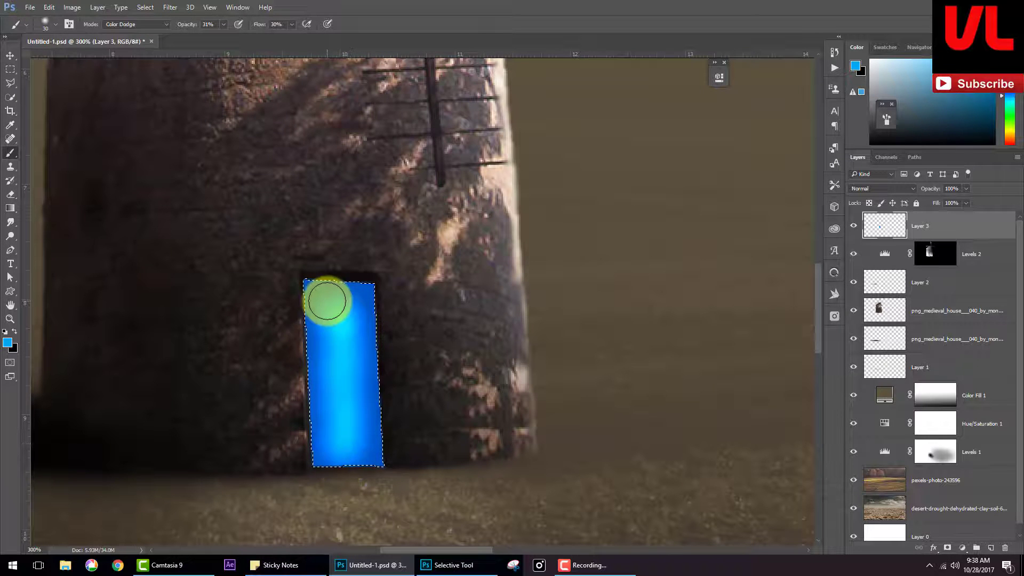
pyautogui.press('d')
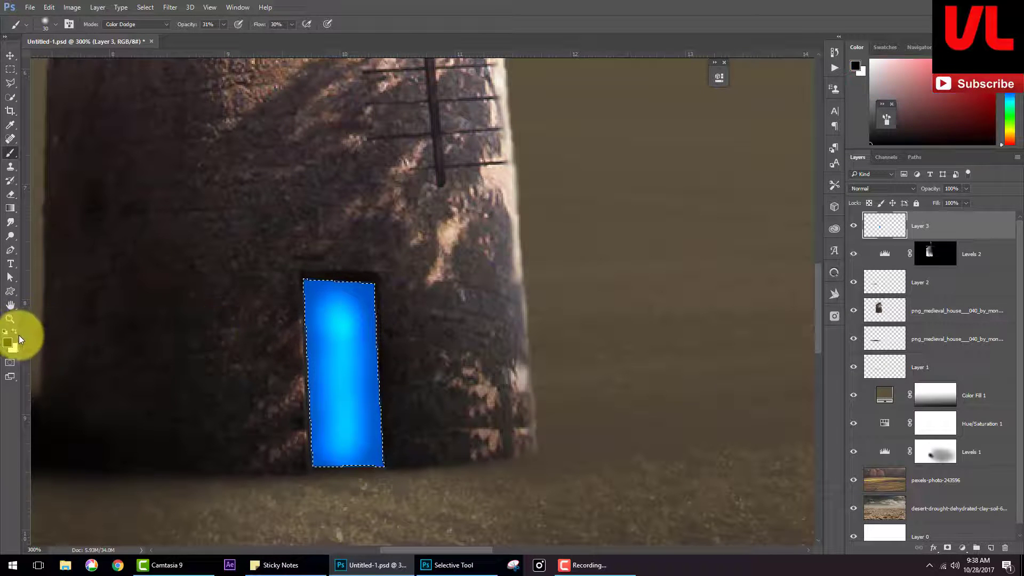
pyautogui.moveTo(332, 309)
pyautogui.mouseDown()
pyautogui.moveTo(361, 303)
pyautogui.moveTo(361, 453)
pyautogui.moveTo(341, 320)
pyautogui.mouseUp()
pyautogui.scroll(-1, 426, 399)
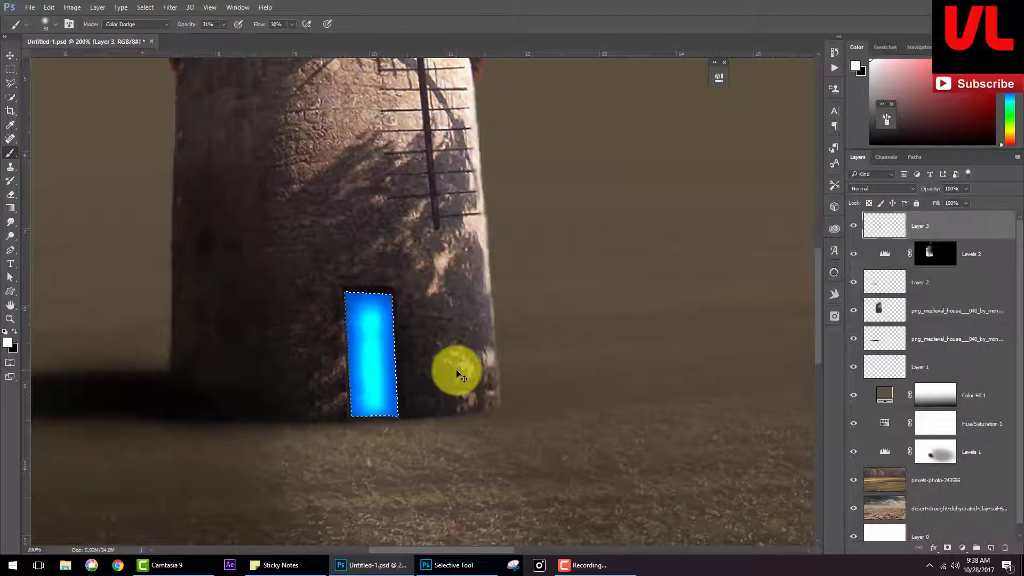
# Step: Paint saturated purple along the door's left side in Soft Light and dots in Dissolve
pyautogui.hotkey('ctrl', '+')
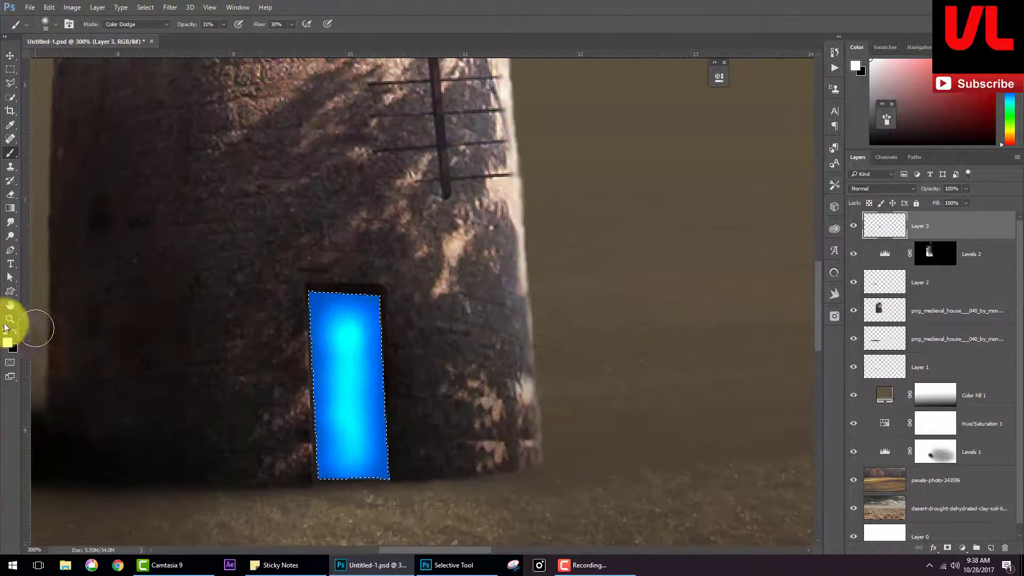
pyautogui.click(8, 344)
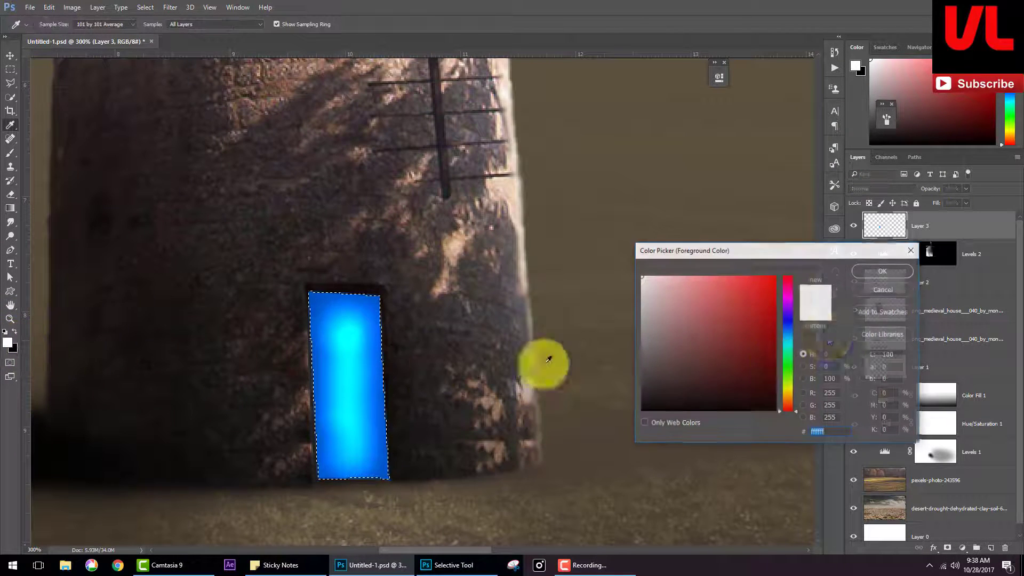
pyautogui.click(788, 307)
pyautogui.click(769, 292)
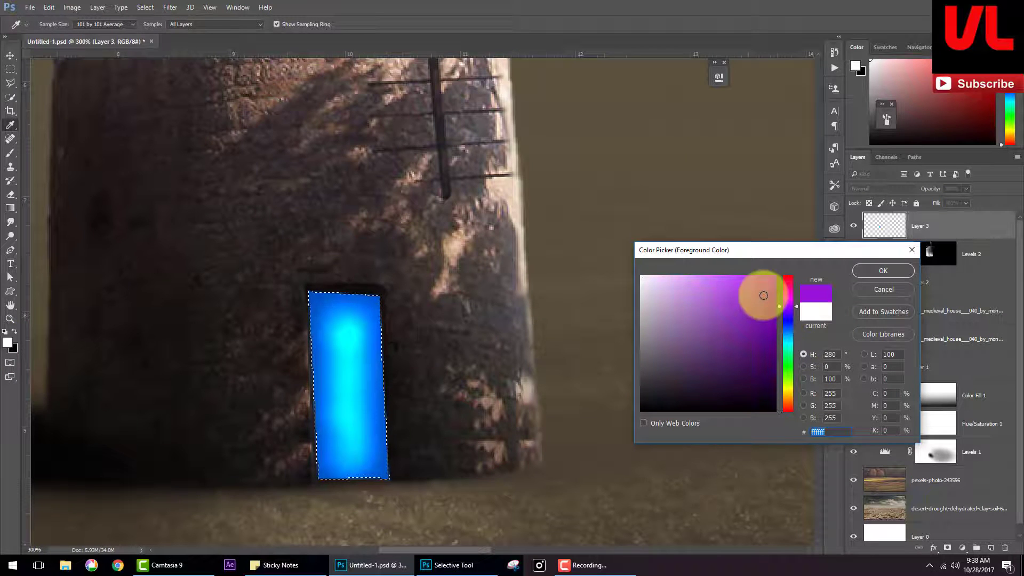
pyautogui.click(853, 269)
pyautogui.click(153, 24)
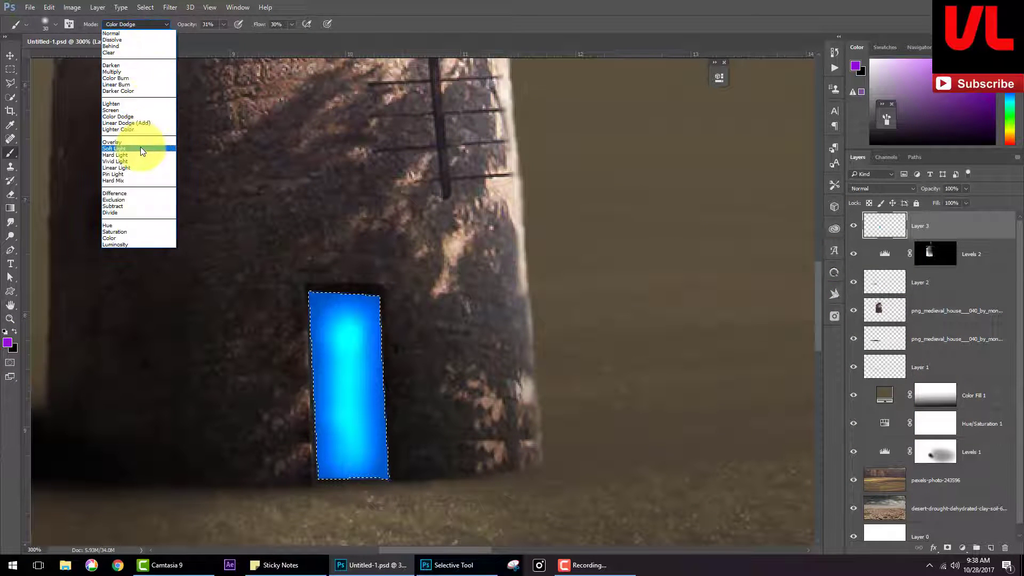
pyautogui.click(141, 149)
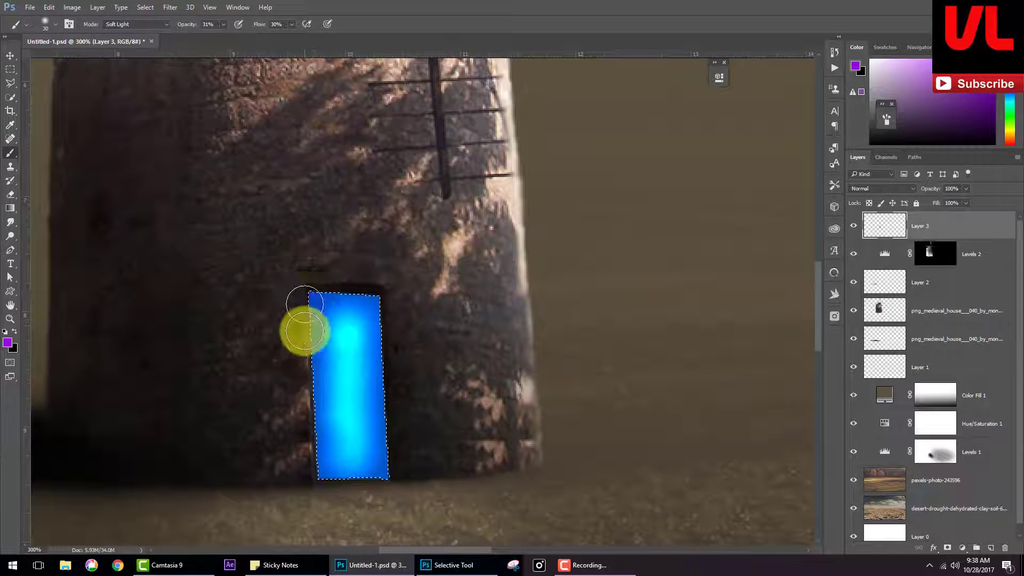
pyautogui.moveTo(305, 331)
pyautogui.mouseDown()
pyautogui.moveTo(309, 446)
pyautogui.moveTo(300, 359)
pyautogui.moveTo(343, 487)
pyautogui.moveTo(361, 447)
pyautogui.mouseUp()
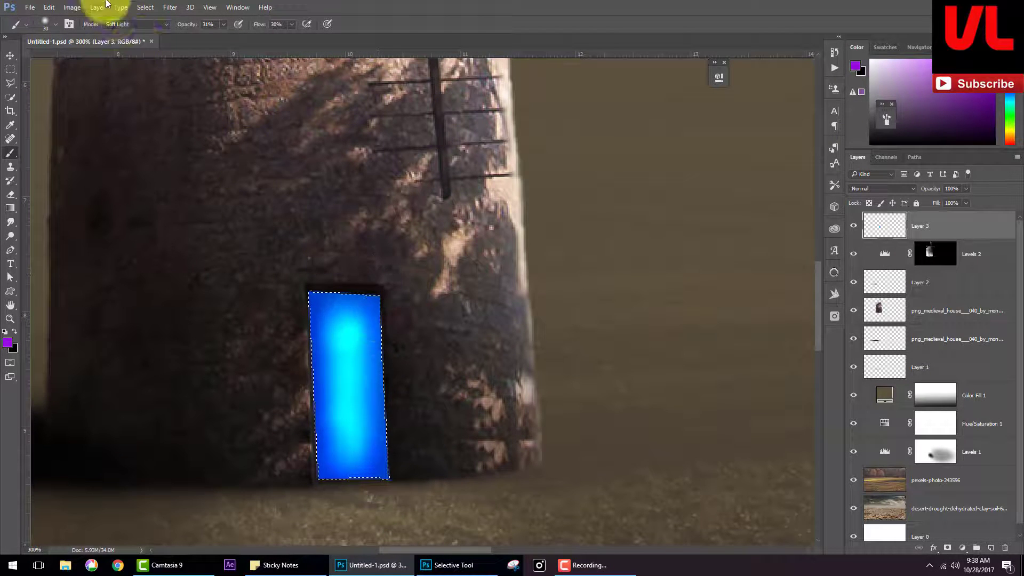
pyautogui.click(137, 24)
pyautogui.scroll(3, 160, 53)
pyautogui.click(120, 37)
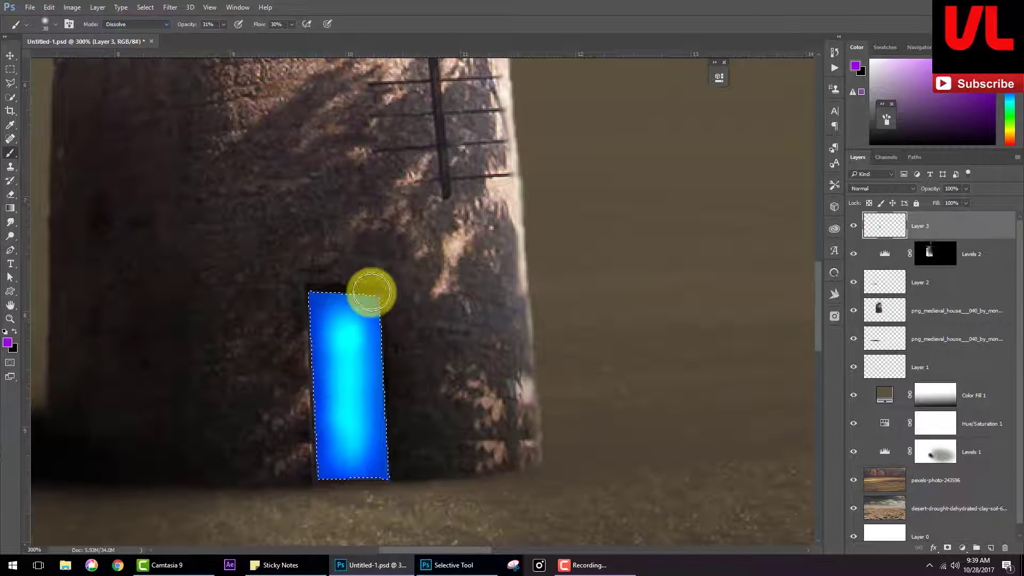
pyautogui.moveTo(366, 290); pyautogui.dragTo(382, 295)
# Step: With the brush in Normal mode, paint purple down the door's right edge and across its top
pyautogui.click(133, 23)
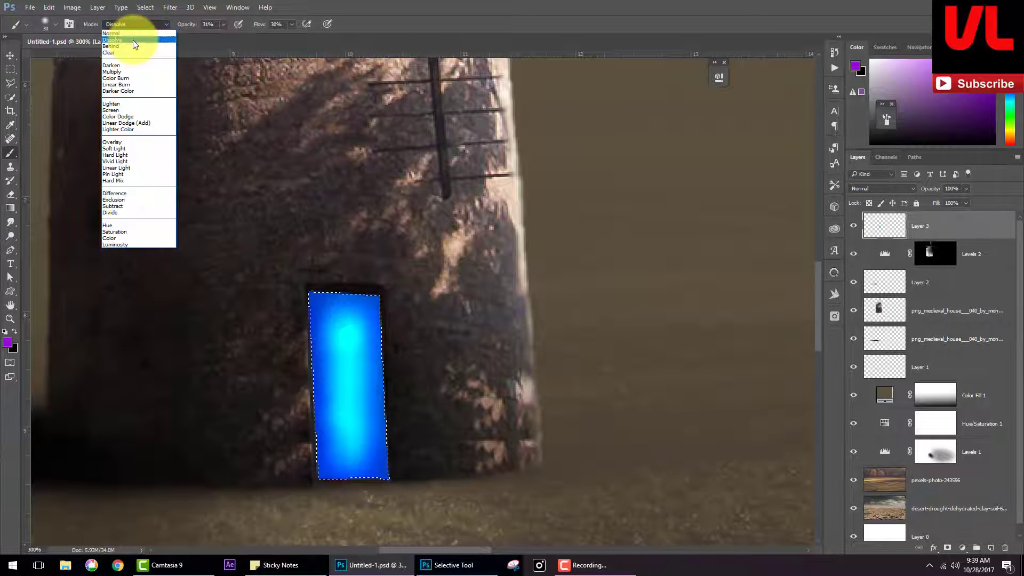
pyautogui.press('Escape')
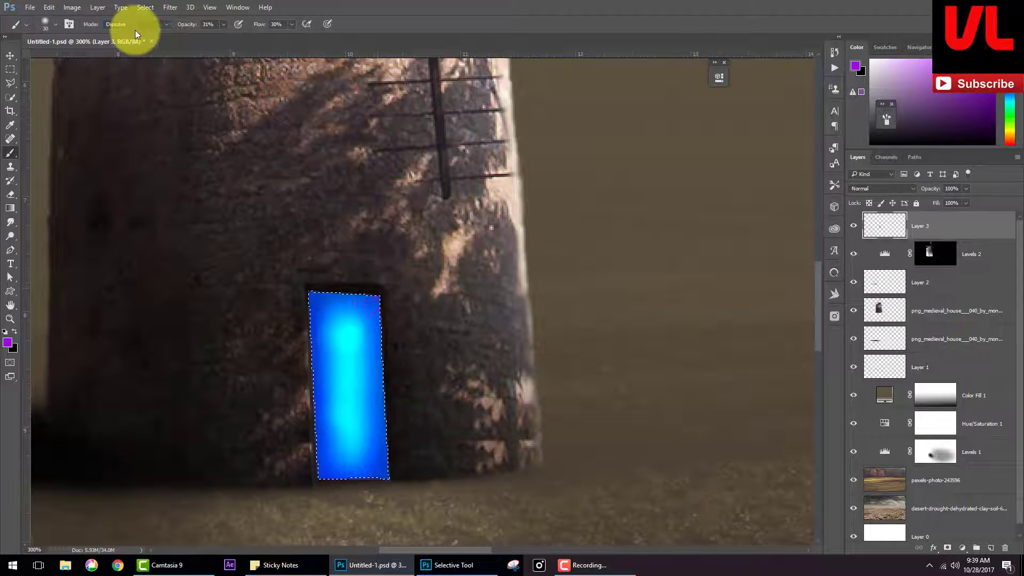
pyautogui.click(133, 26)
pyautogui.scroll(2, 129, 30)
pyautogui.click(129, 33)
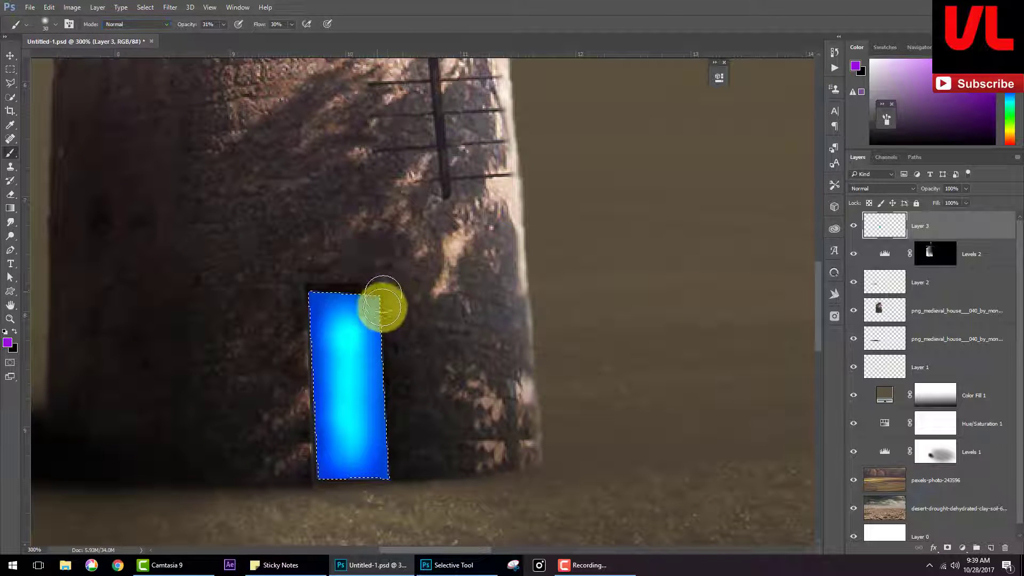
pyautogui.moveTo(382, 308)
pyautogui.mouseDown()
pyautogui.moveTo(335, 479)
pyautogui.moveTo(316, 338)
pyautogui.moveTo(315, 450)
pyautogui.moveTo(299, 288)
pyautogui.moveTo(309, 440)
pyautogui.moveTo(281, 322)
pyautogui.moveTo(313, 423)
pyautogui.moveTo(308, 480)
pyautogui.moveTo(299, 285)
pyautogui.moveTo(315, 441)
pyautogui.moveTo(299, 423)
pyautogui.mouseUp()
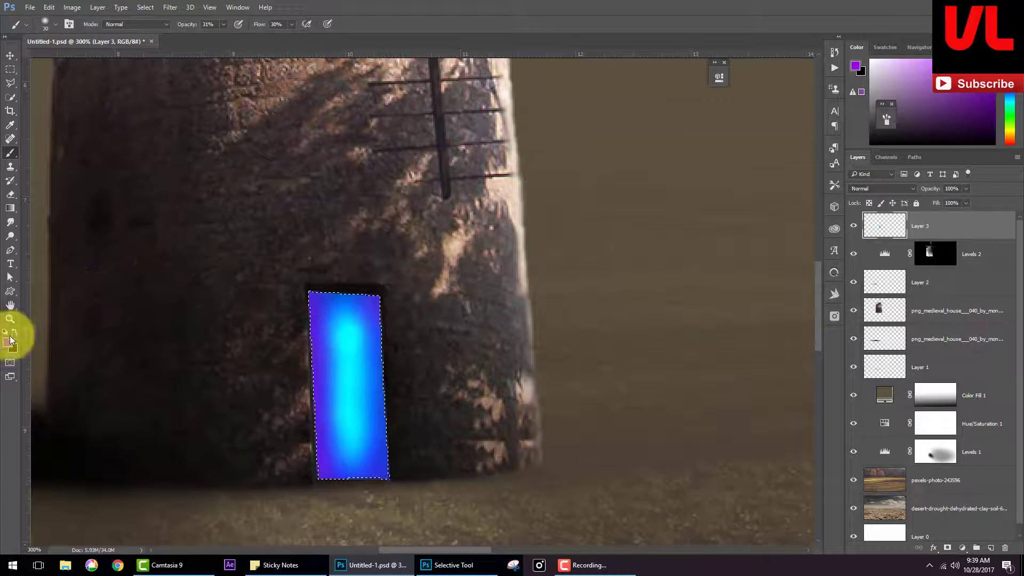
pyautogui.click(352, 305)
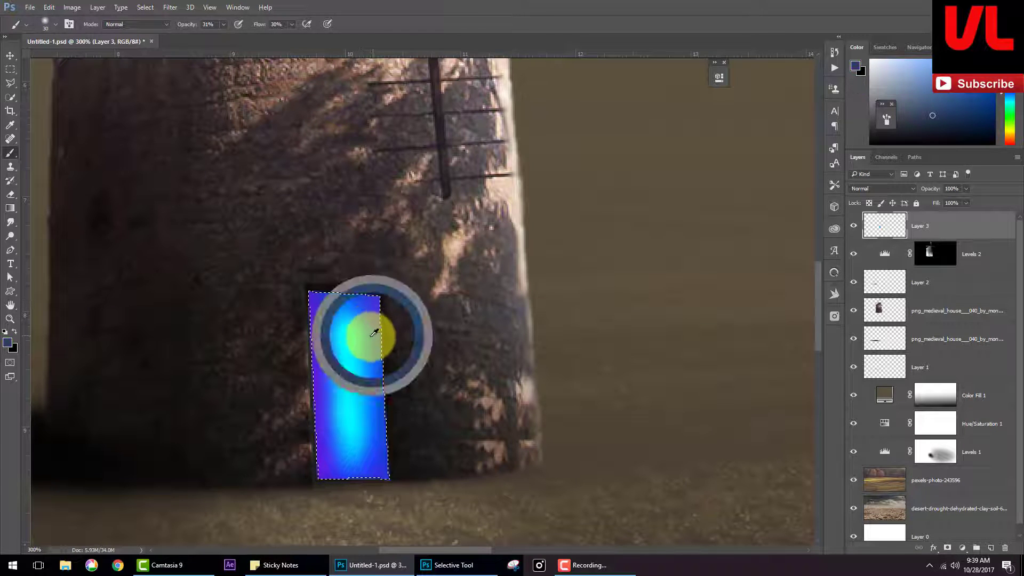
pyautogui.moveTo(367, 322); pyautogui.dragTo(349, 321)
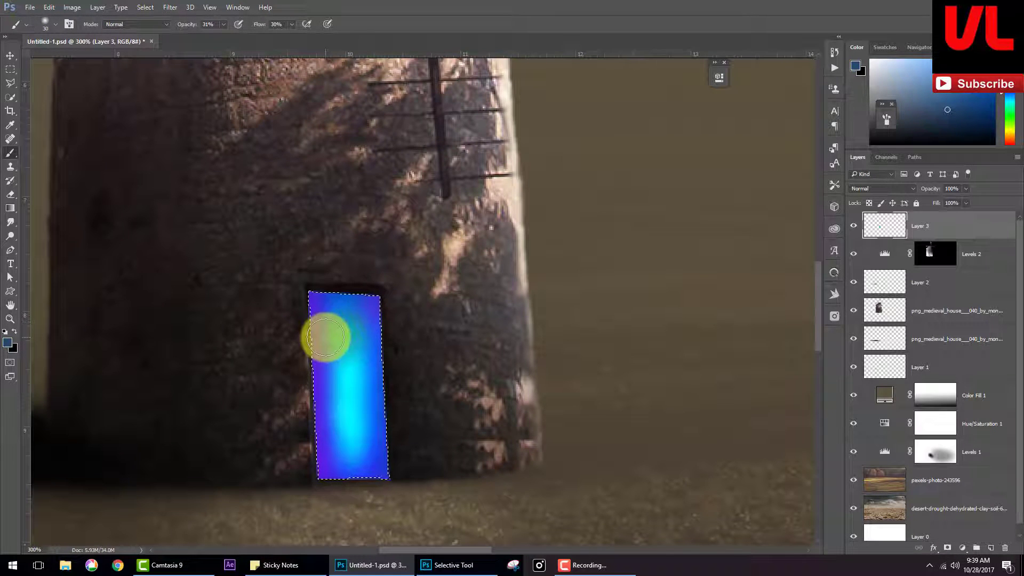
pyautogui.moveTo(310, 365); pyautogui.dragTo(342, 364)
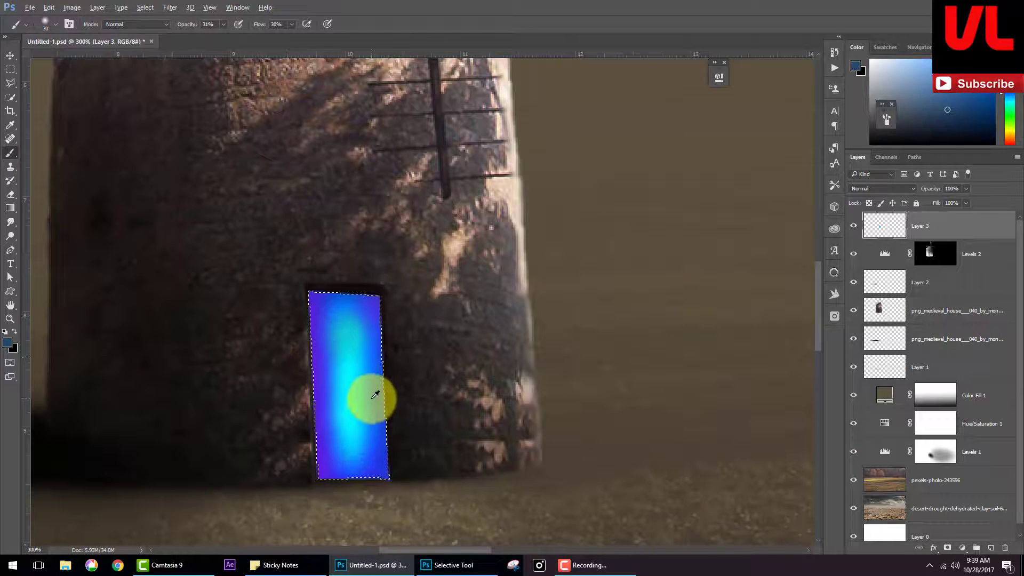
# Step: Paint bright blue into the top, middle and left edge of the door
pyautogui.click(9, 344)
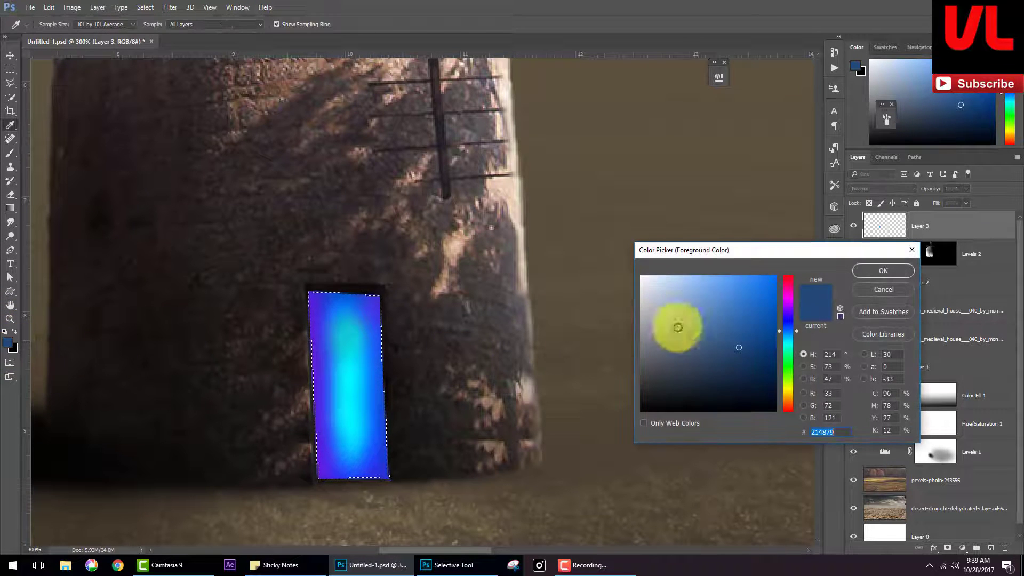
pyautogui.click(766, 286)
pyautogui.click(862, 265)
pyautogui.click(345, 318)
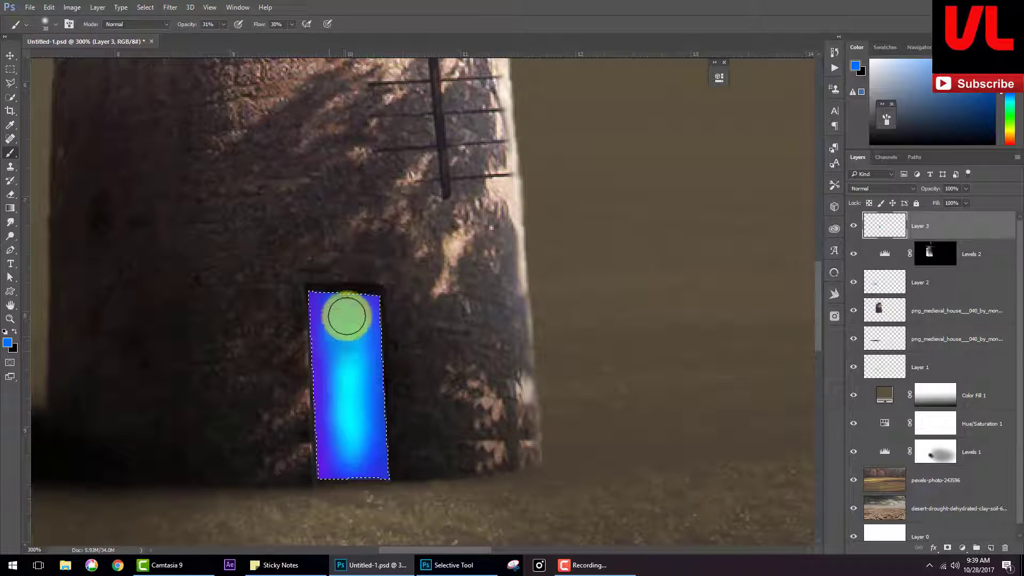
pyautogui.moveTo(360, 376); pyautogui.dragTo(352, 462)
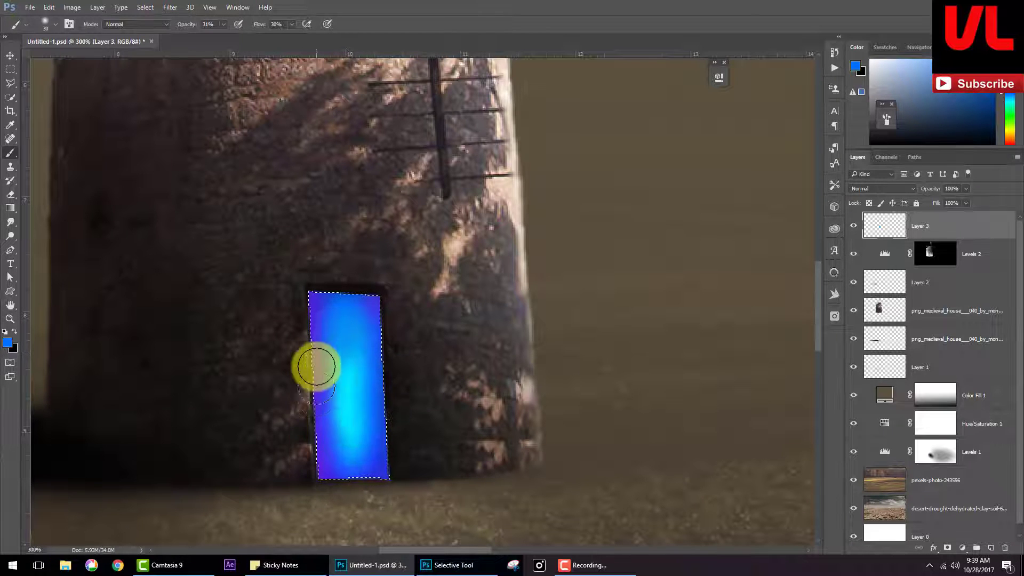
pyautogui.moveTo(317, 366)
pyautogui.mouseDown()
pyautogui.moveTo(326, 368)
pyautogui.moveTo(354, 446)
pyautogui.mouseUp()
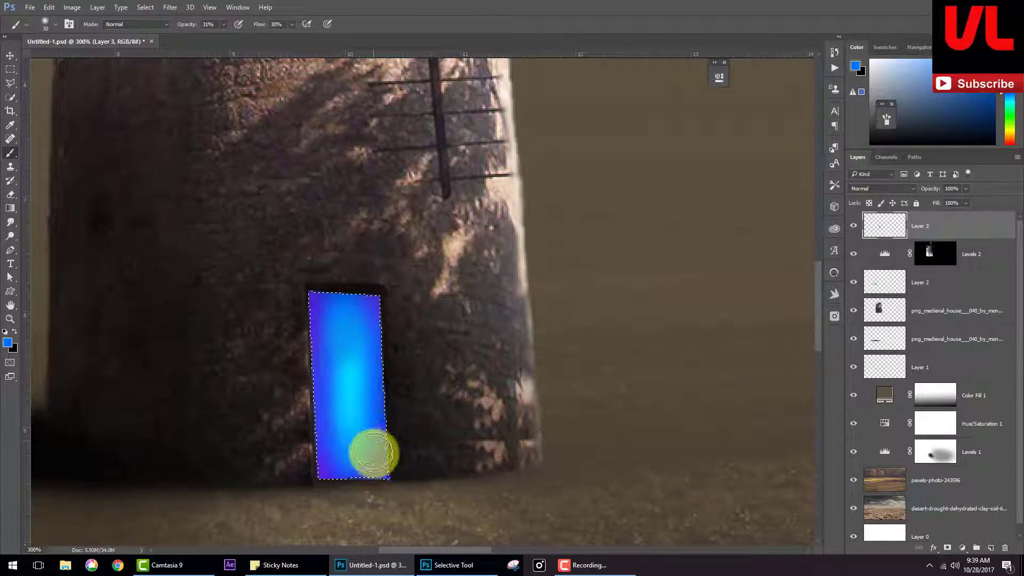
# Step: Place 09.jpg from the png folder as a linked light-ray layer
pyautogui.hotkey('ctrl', '-')
pyautogui.hotkey('ctrl', '-')
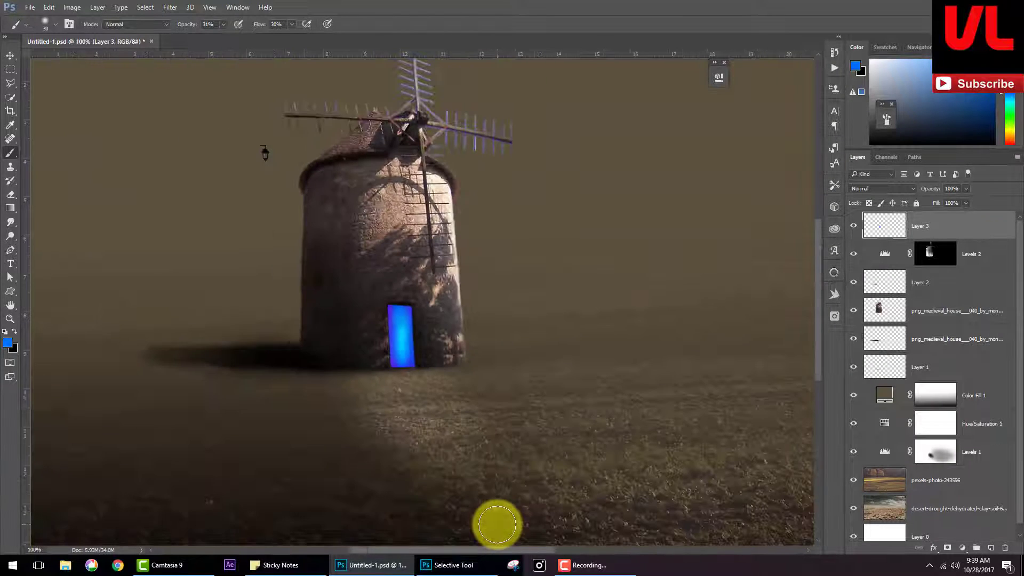
pyautogui.hotkey('ctrl', '+')
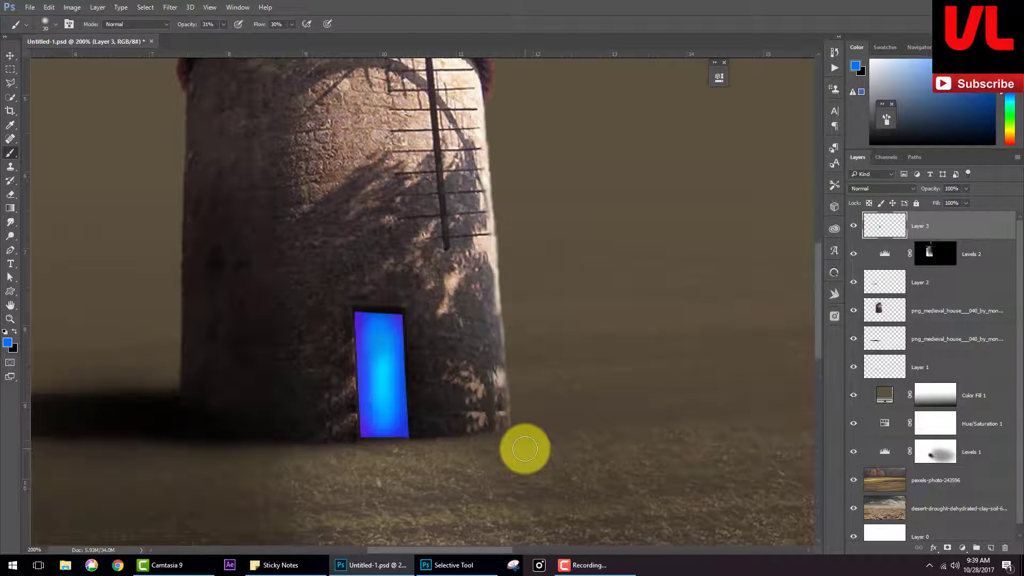
pyautogui.hotkey('ctrl', '-')
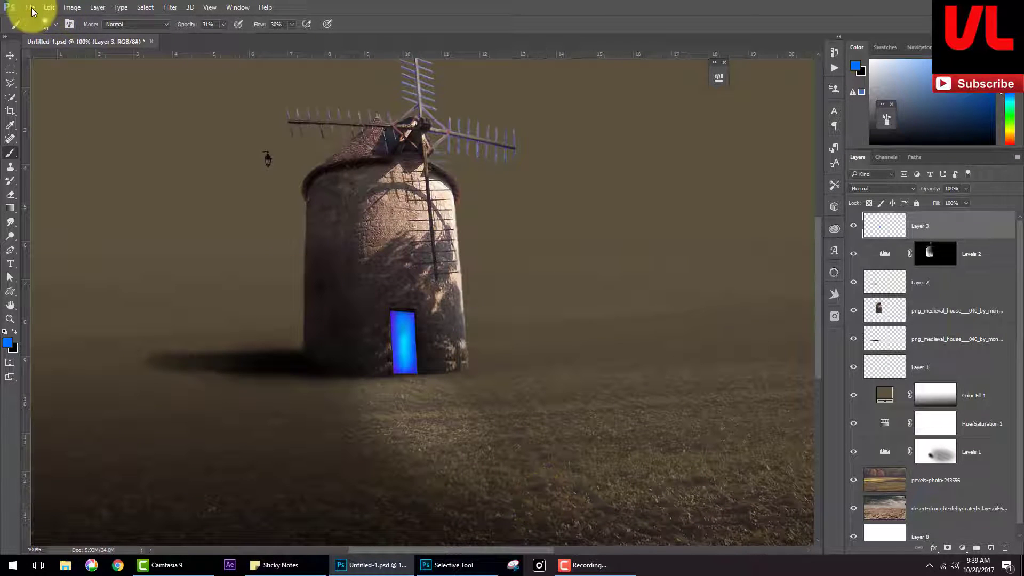
pyautogui.click(30, 7)
pyautogui.click(88, 211)
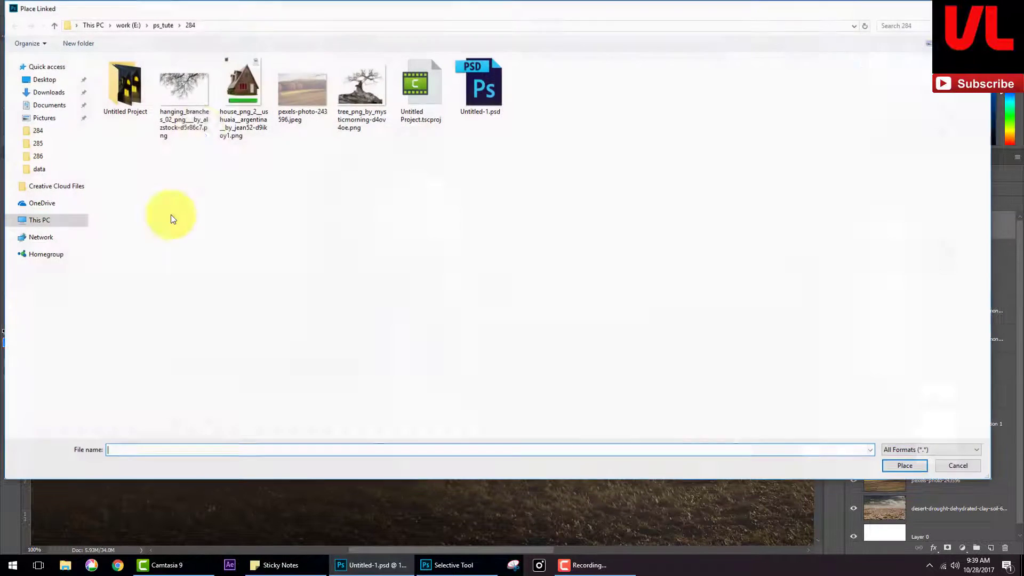
pyautogui.click(134, 25)
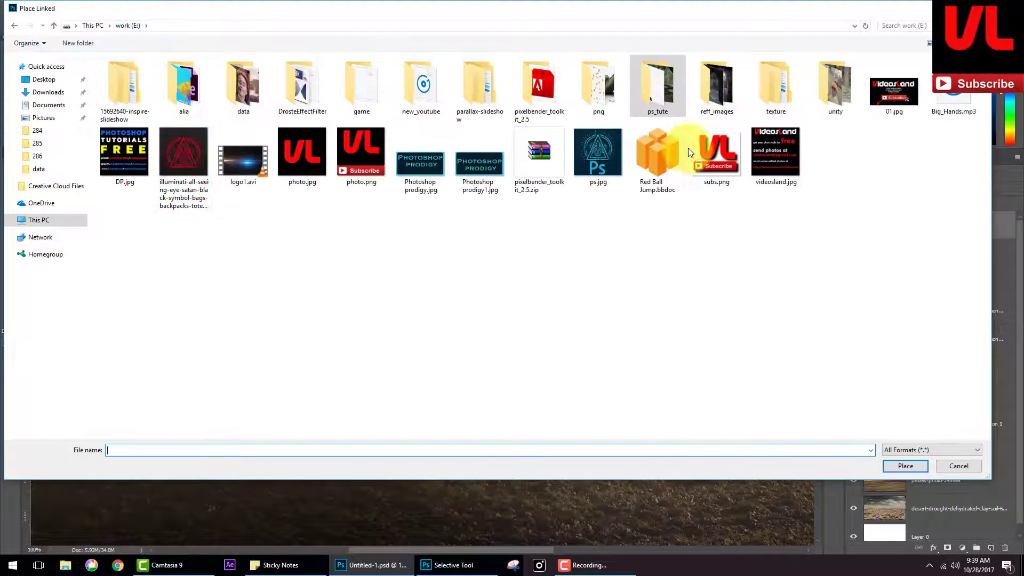
pyautogui.doubleClick(593, 95)
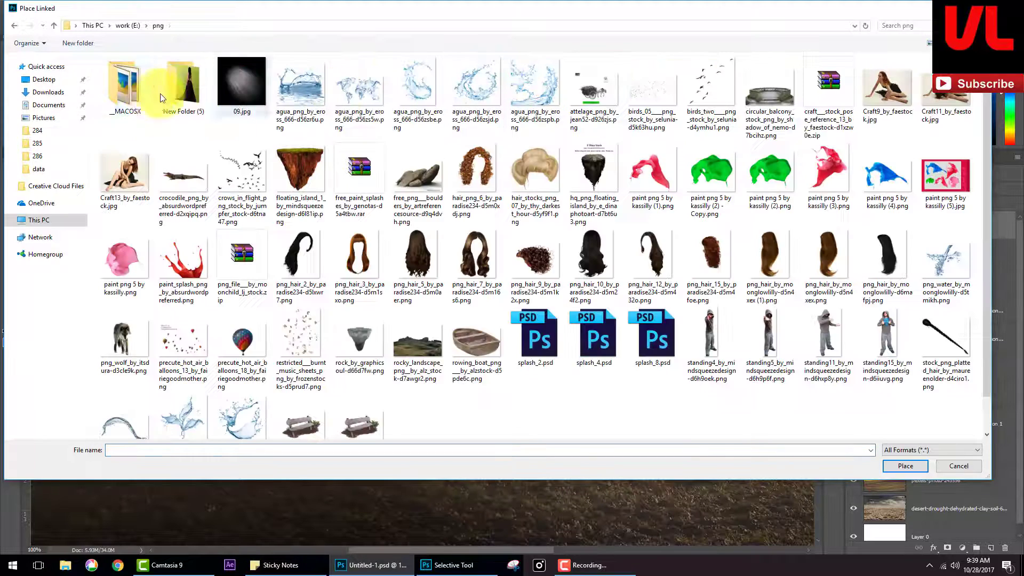
pyautogui.click(238, 92)
pyautogui.doubleClick(239, 93)
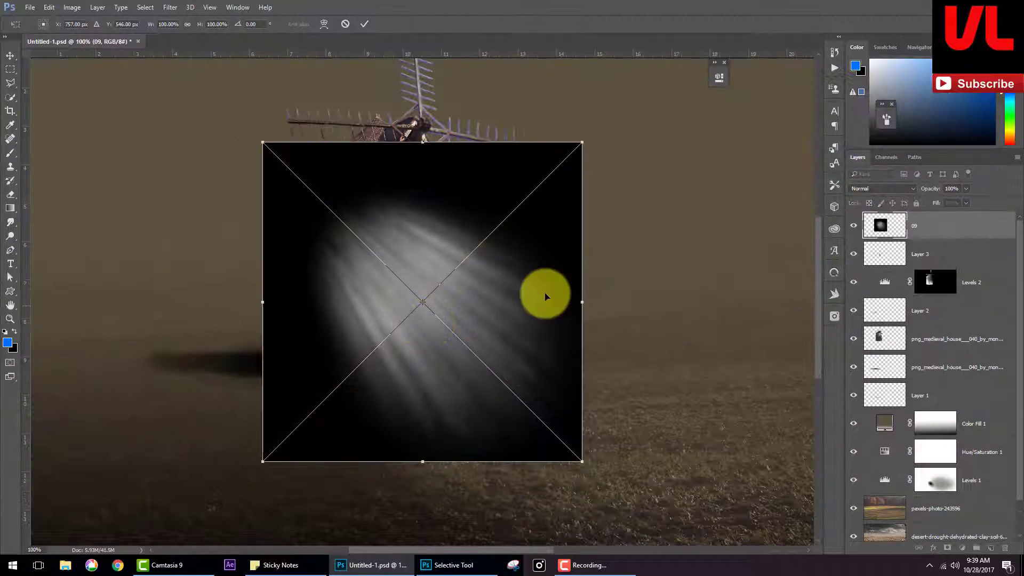
# Step: Set the light-ray layer to Screen, then scale, rotate and position it over the door
pyautogui.click(866, 258)
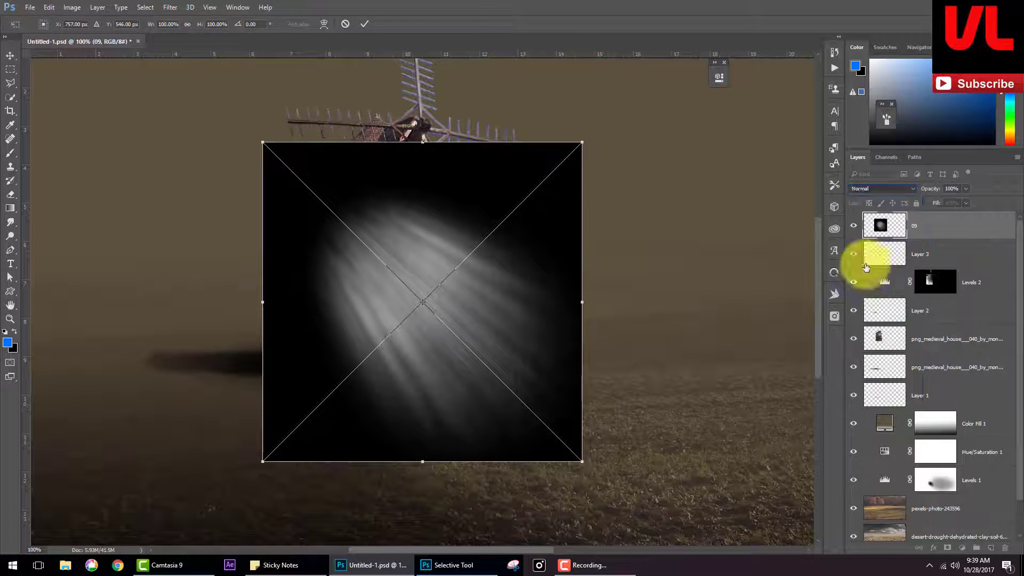
pyautogui.moveTo(493, 398); pyautogui.dragTo(502, 413)
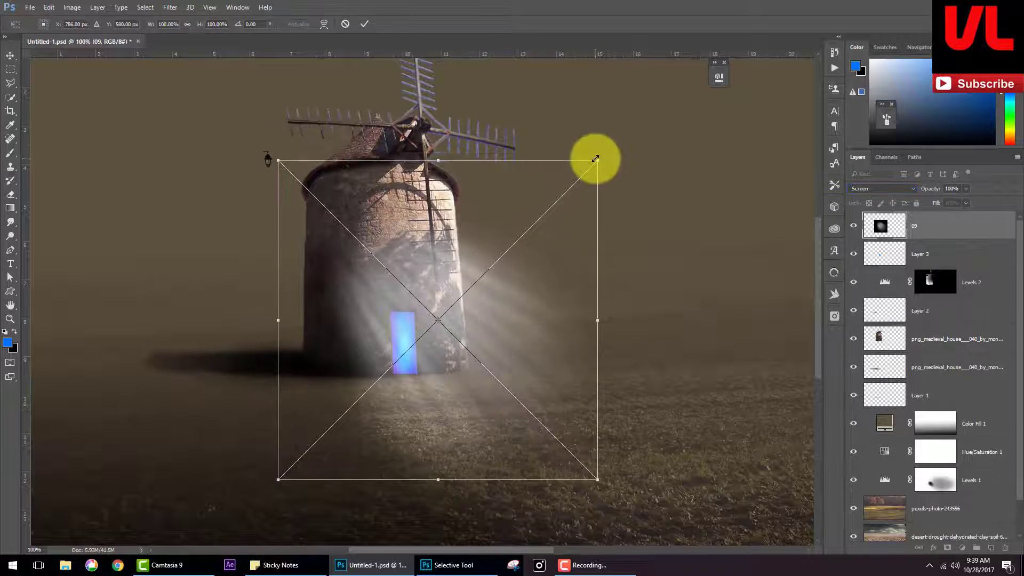
pyautogui.moveTo(591, 158); pyautogui.dragTo(497, 266)
pyautogui.moveTo(494, 400)
pyautogui.mouseDown()
pyautogui.moveTo(530, 300)
pyautogui.moveTo(402, 446)
pyautogui.mouseUp()
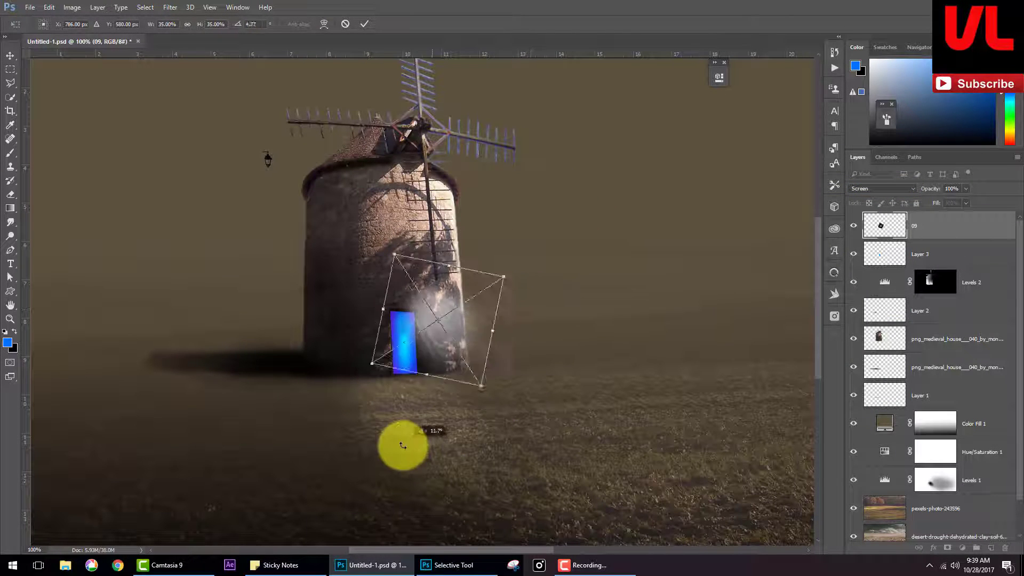
pyautogui.moveTo(434, 359); pyautogui.dragTo(418, 414)
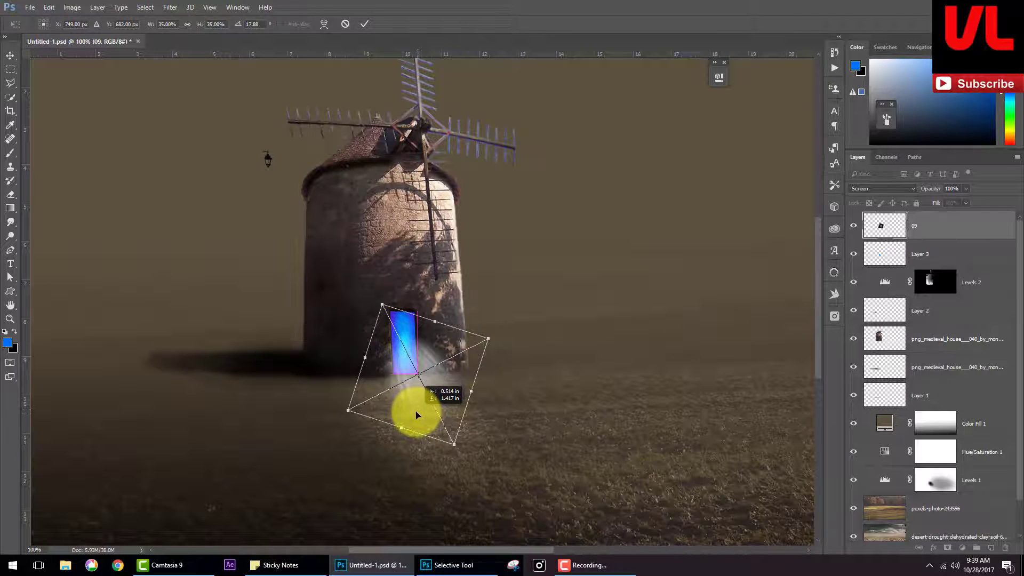
# Step: Distort the ray's corners so it spills from the door across the ground, then commit
pyautogui.rightClick(428, 353)
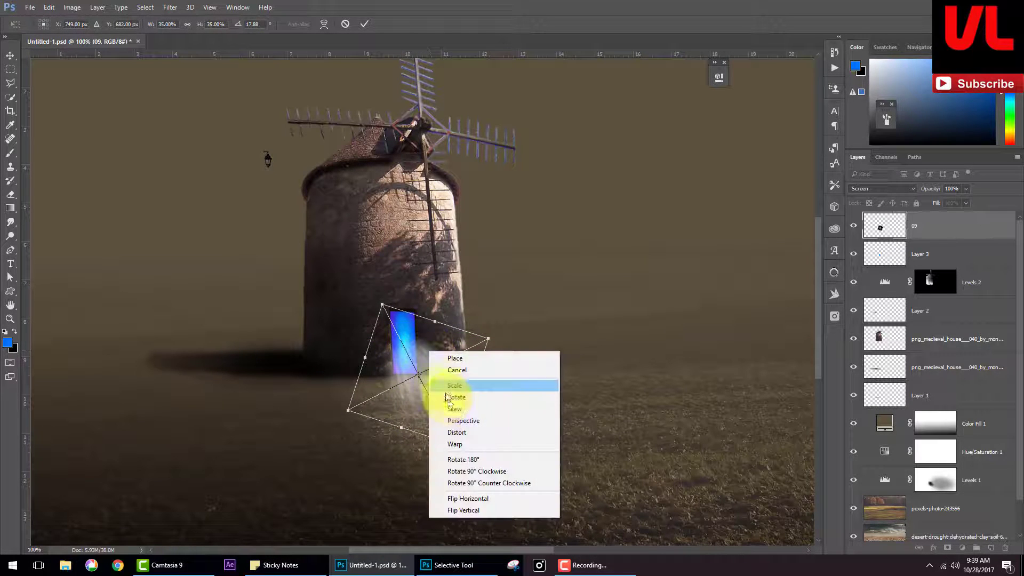
pyautogui.click(474, 431)
pyautogui.moveTo(382, 303); pyautogui.dragTo(364, 226)
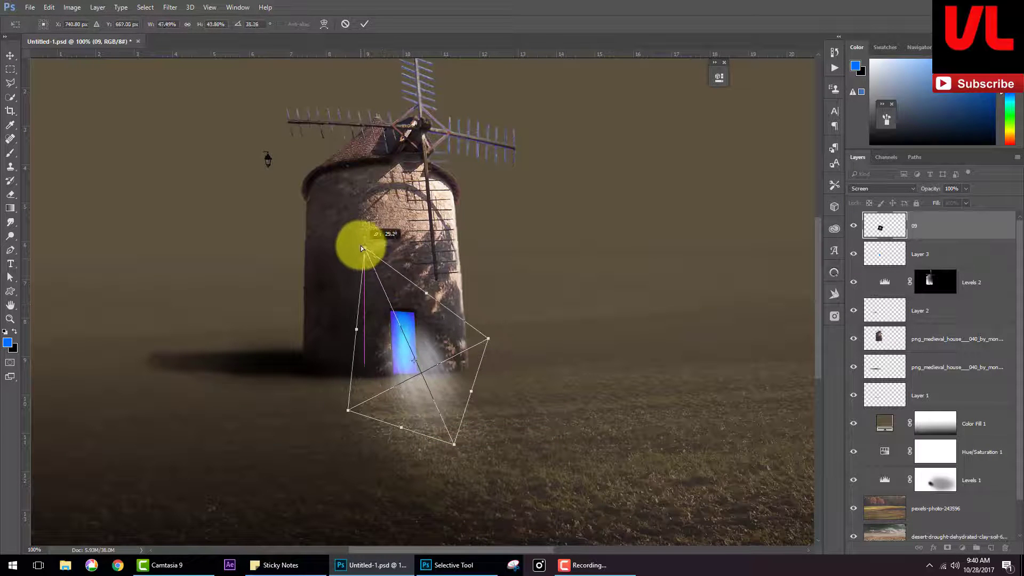
pyautogui.moveTo(491, 339); pyautogui.dragTo(454, 354)
pyautogui.moveTo(349, 412); pyautogui.dragTo(378, 394)
pyautogui.moveTo(454, 443); pyautogui.dragTo(428, 448)
pyautogui.moveTo(365, 227); pyautogui.dragTo(385, 227)
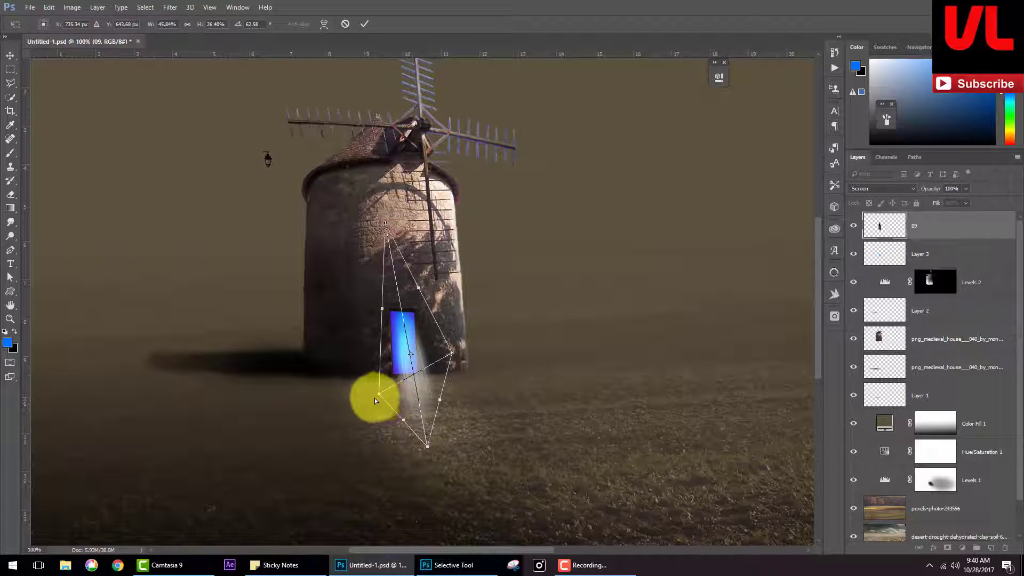
pyautogui.moveTo(376, 396); pyautogui.dragTo(366, 403)
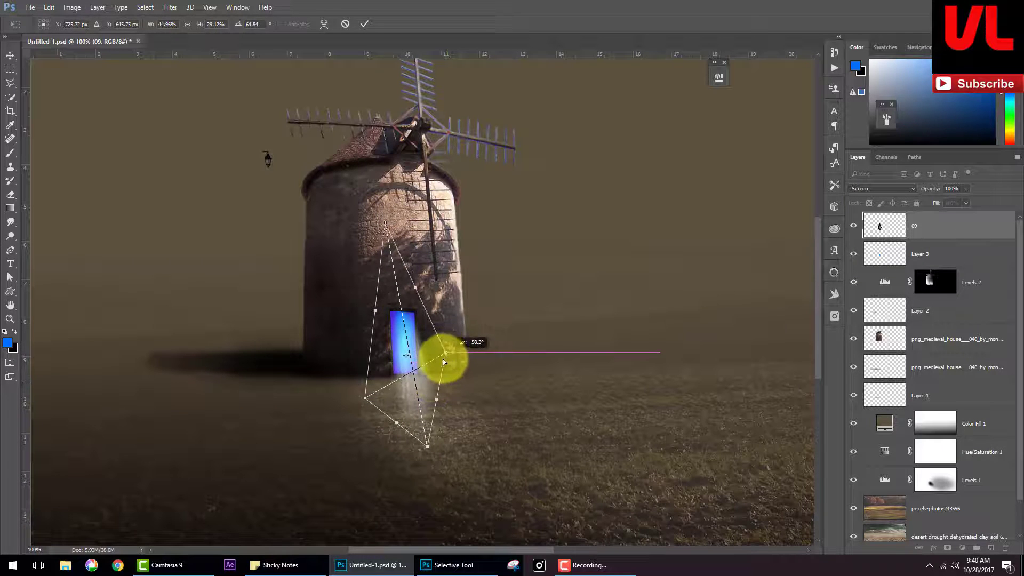
pyautogui.moveTo(443, 360); pyautogui.dragTo(442, 362)
pyautogui.moveTo(365, 399); pyautogui.dragTo(348, 404)
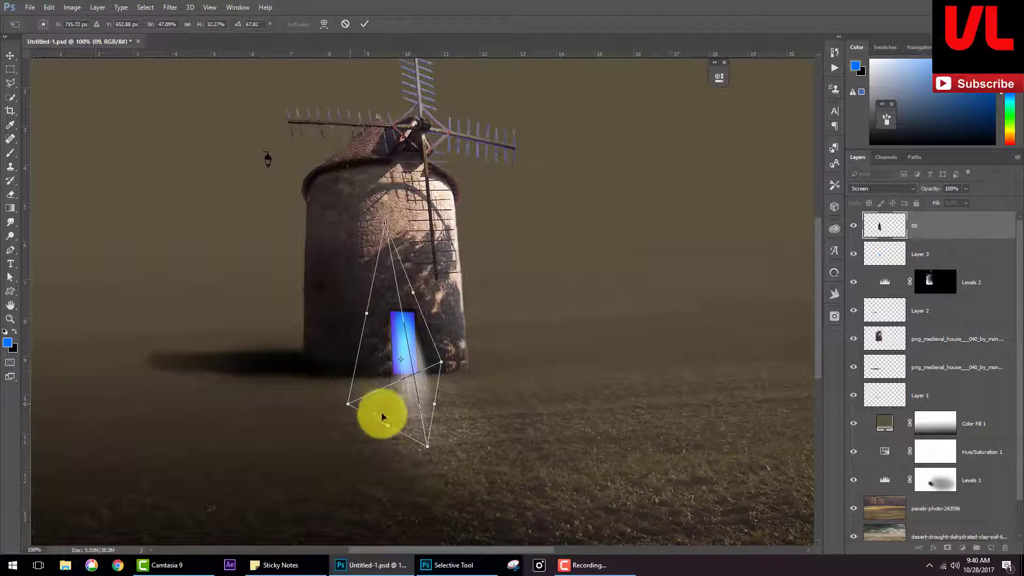
pyautogui.moveTo(428, 448); pyautogui.dragTo(436, 481)
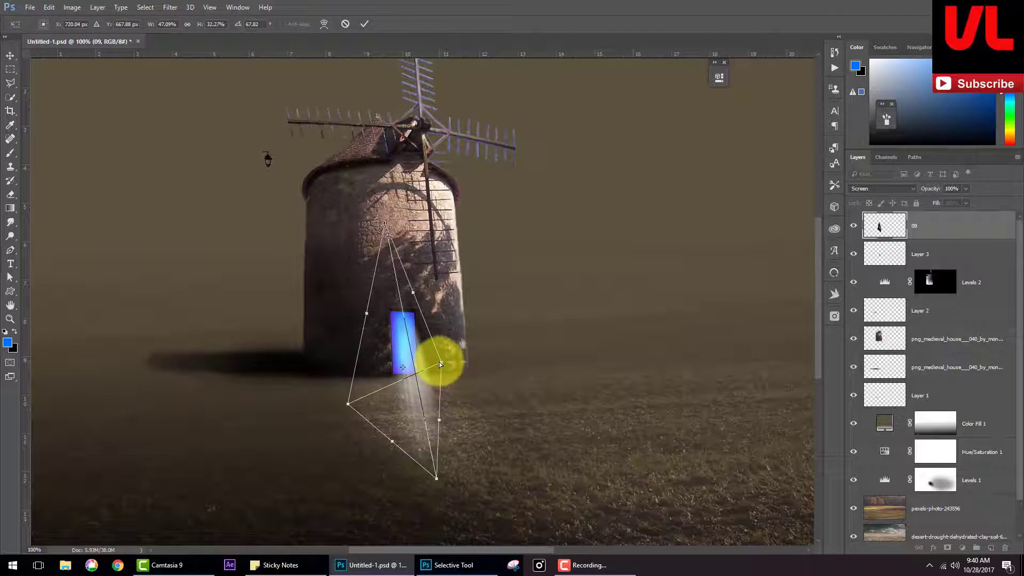
pyautogui.moveTo(440, 362); pyautogui.dragTo(437, 367)
pyautogui.press('Return')
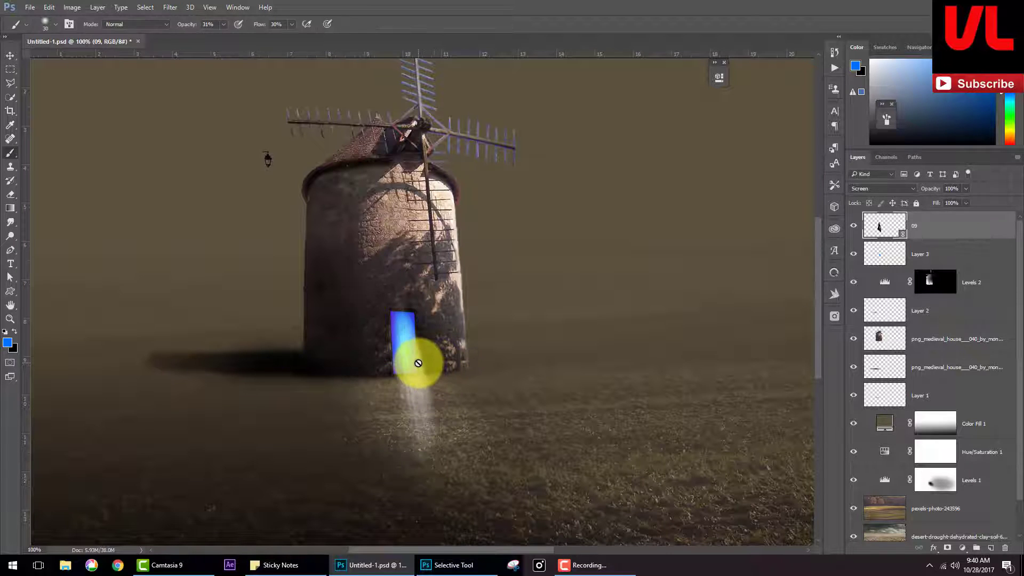
pyautogui.press('ctrl')
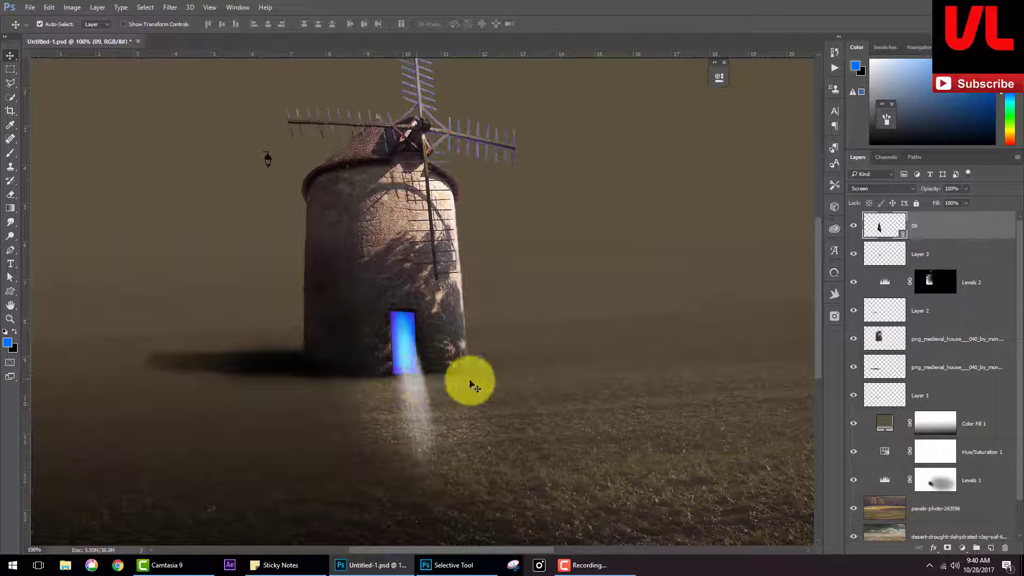
# Step: Place another linked copy of the light-rays image in Screen mode and shrink it
pyautogui.click(30, 7)
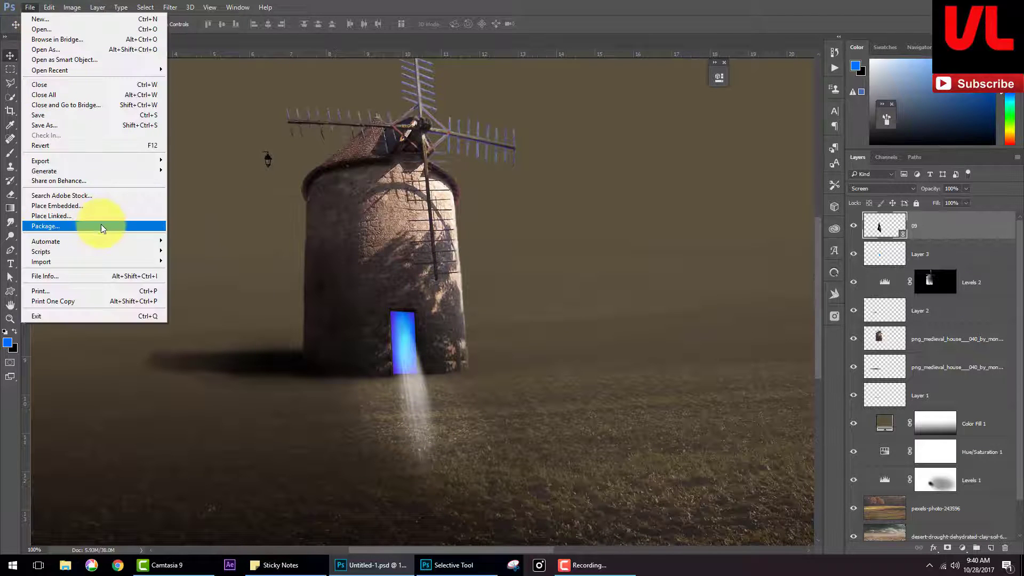
pyautogui.click(115, 218)
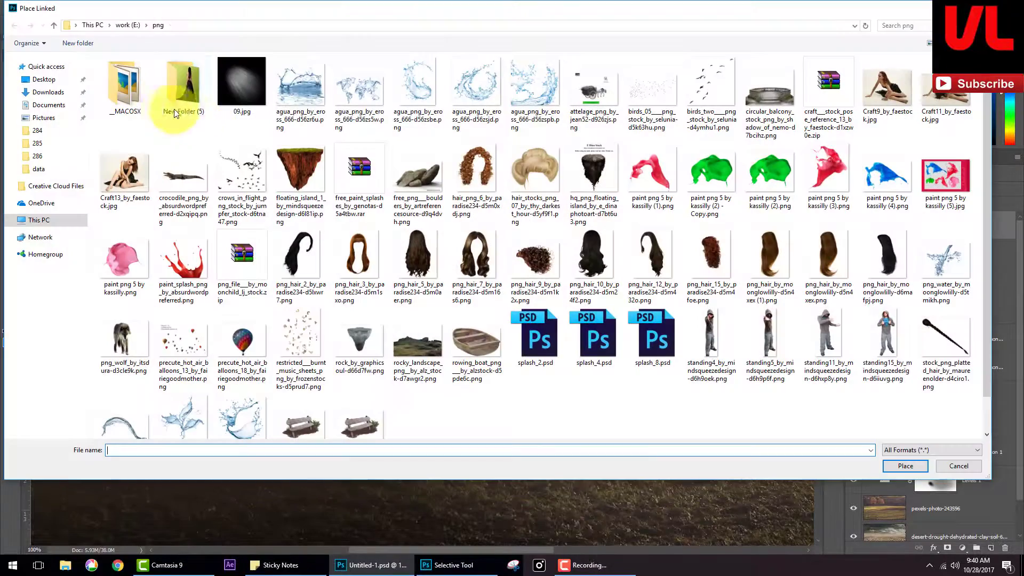
pyautogui.doubleClick(241, 97)
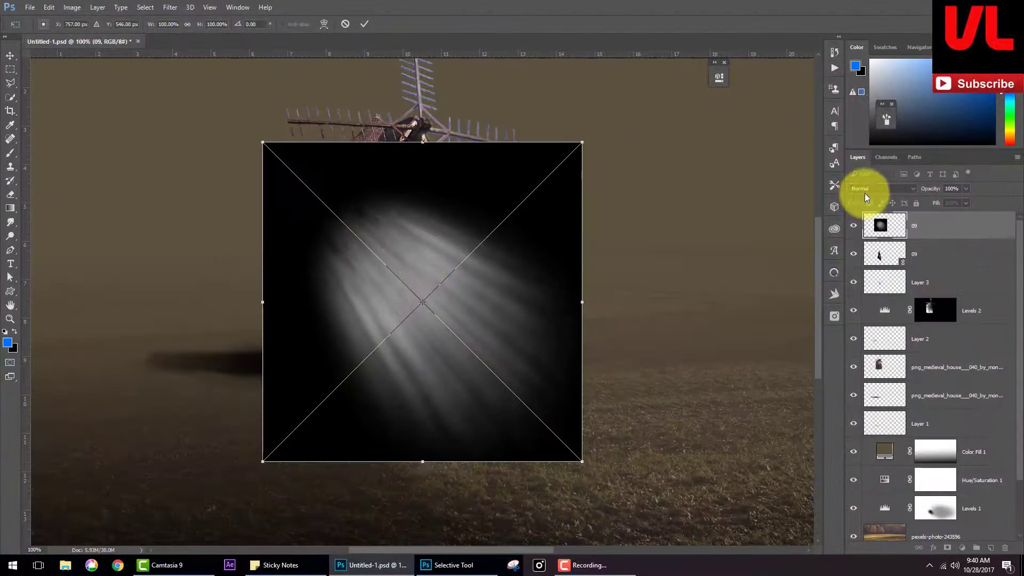
pyautogui.click(883, 189)
pyautogui.click(864, 267)
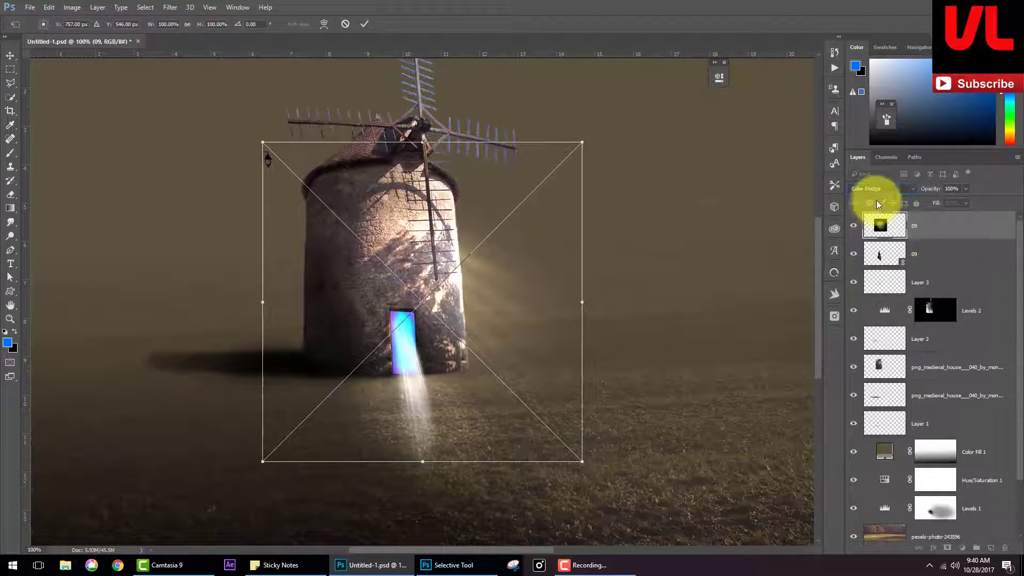
pyautogui.click(888, 188)
pyautogui.click(856, 261)
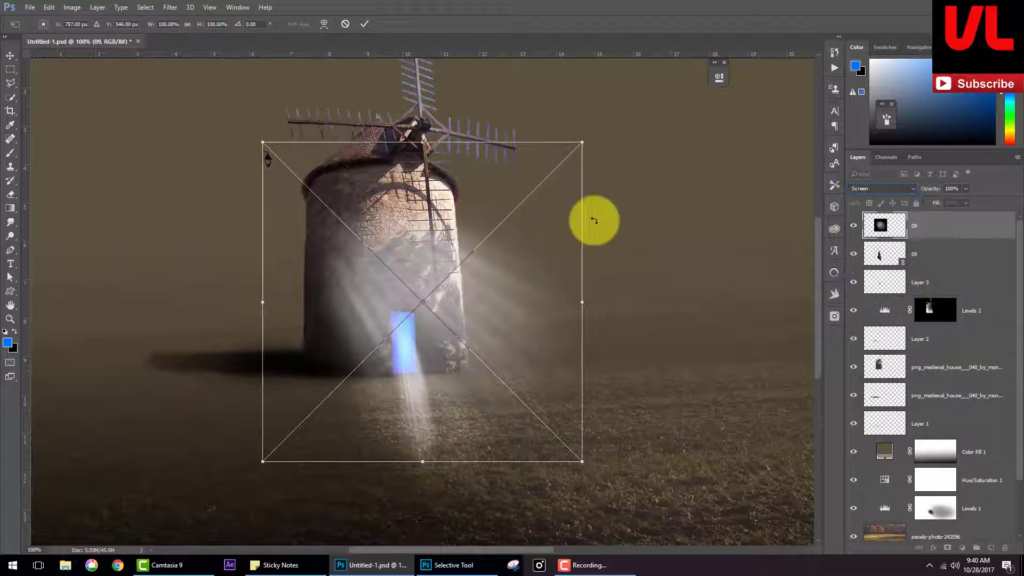
pyautogui.moveTo(581, 143)
pyautogui.mouseDown()
pyautogui.moveTo(545, 188)
pyautogui.moveTo(479, 371)
pyautogui.moveTo(488, 291)
pyautogui.moveTo(450, 316)
pyautogui.mouseUp()
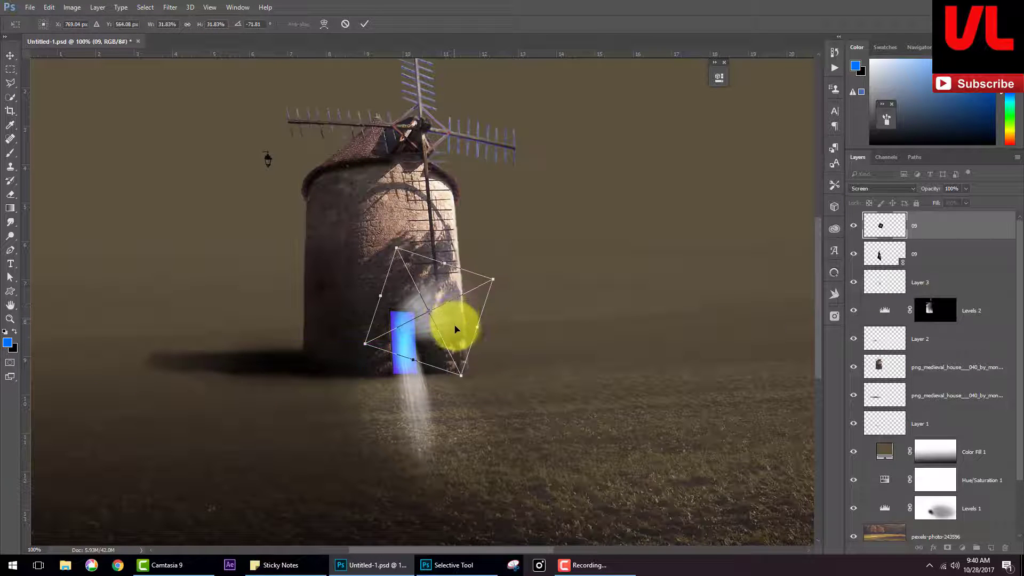
# Step: Distort it into a narrow beam falling from the door onto the ground and commit
pyautogui.rightClick(459, 348)
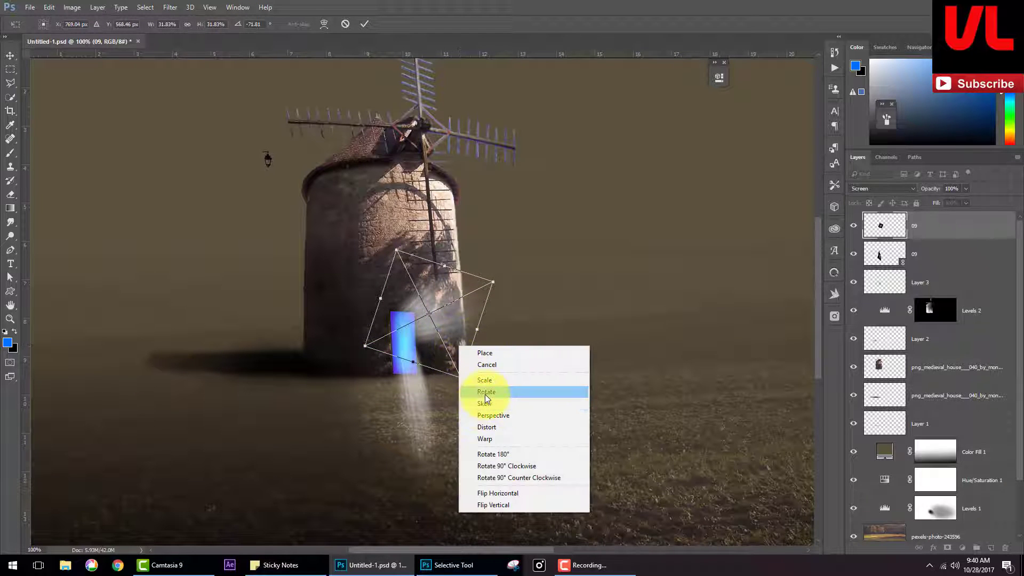
pyautogui.click(459, 382)
pyautogui.moveTo(461, 379); pyautogui.dragTo(432, 483)
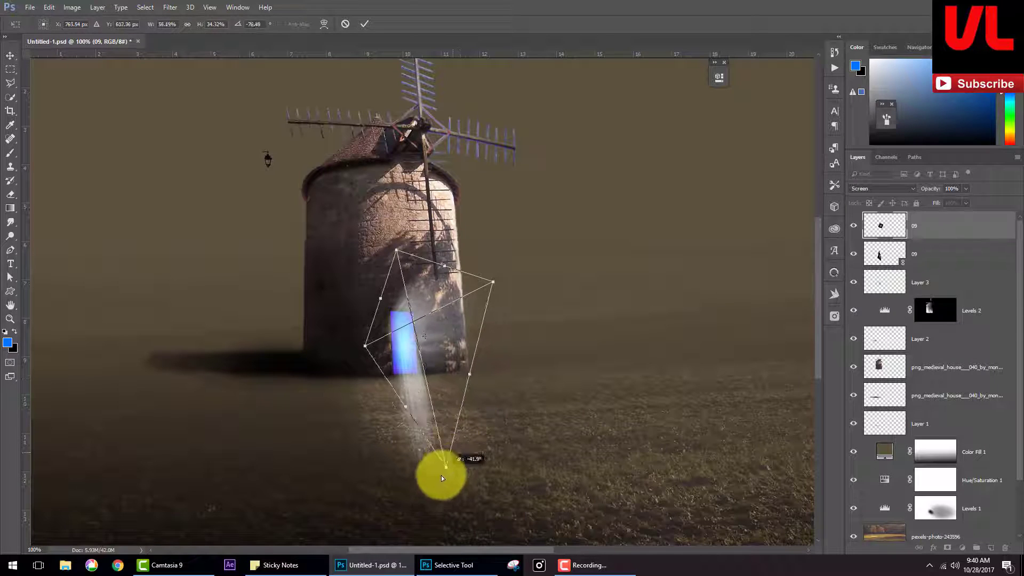
pyautogui.moveTo(375, 331); pyautogui.dragTo(389, 328)
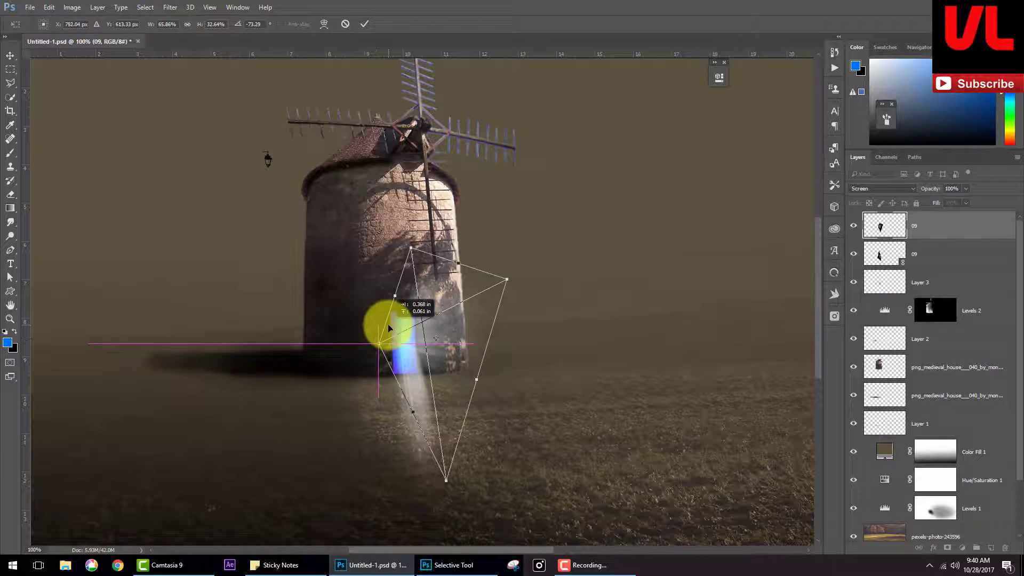
pyautogui.moveTo(449, 479); pyautogui.dragTo(427, 520)
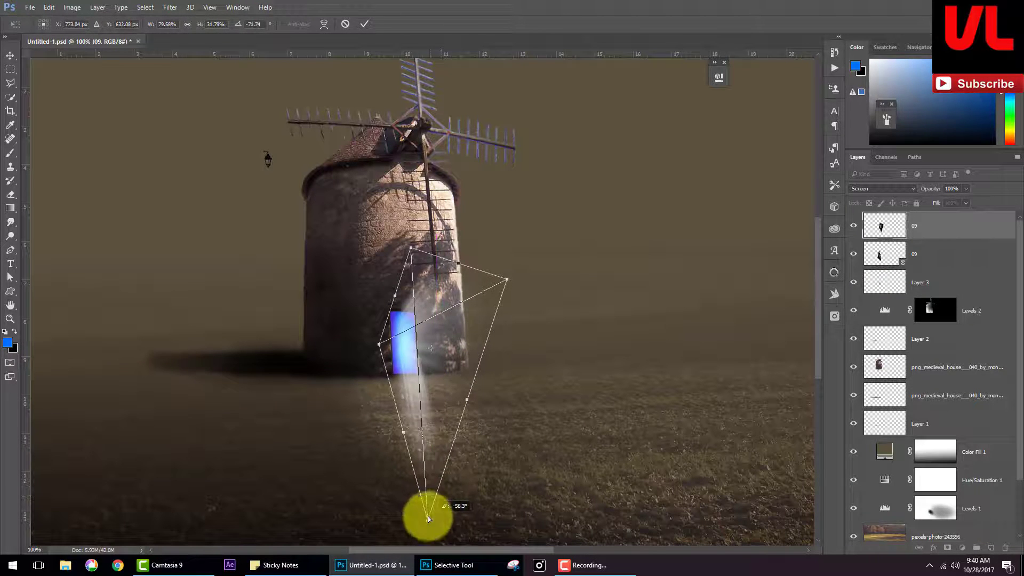
pyautogui.moveTo(410, 246); pyautogui.dragTo(408, 236)
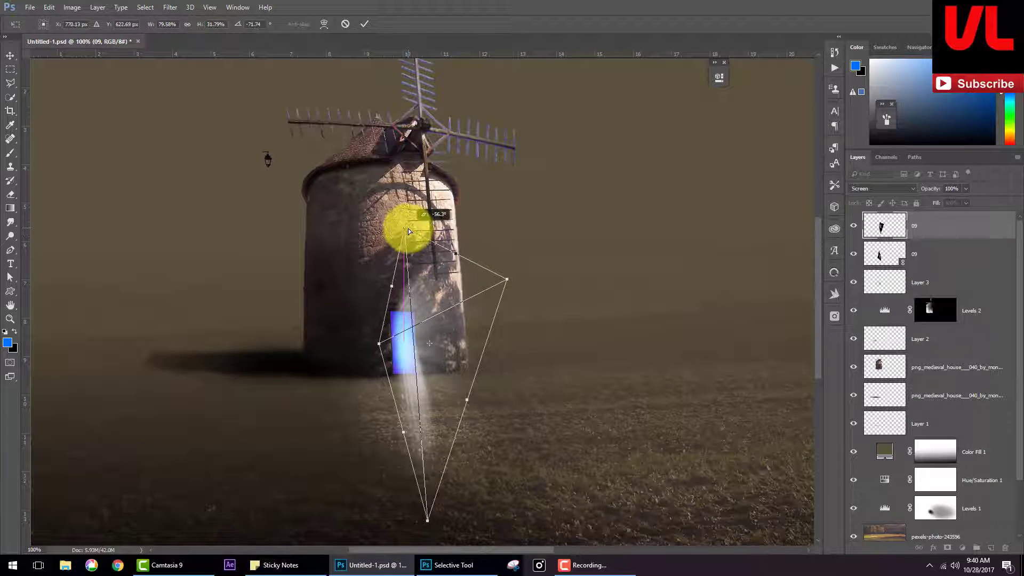
pyautogui.moveTo(427, 321); pyautogui.dragTo(434, 323)
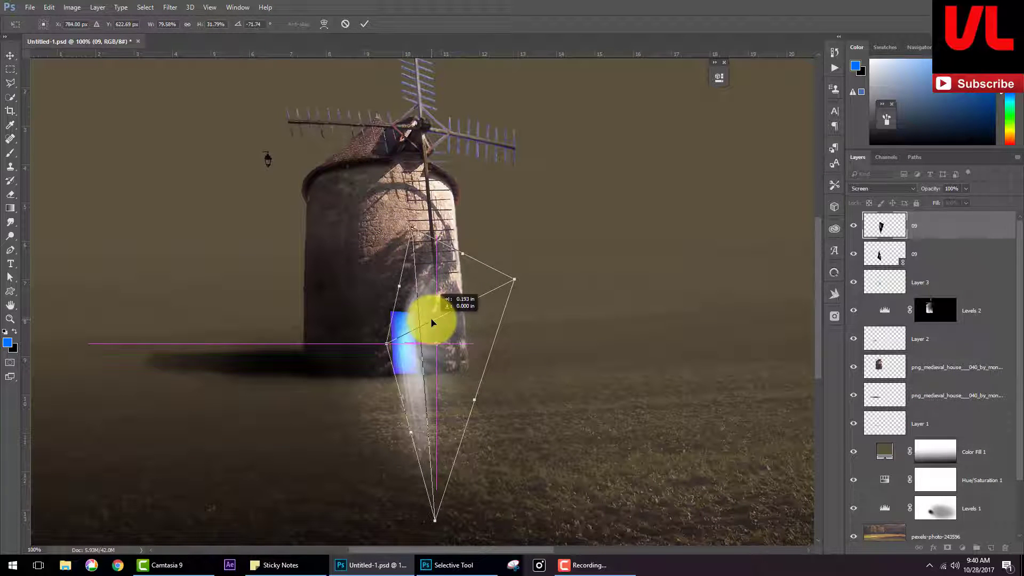
pyautogui.press('Return')
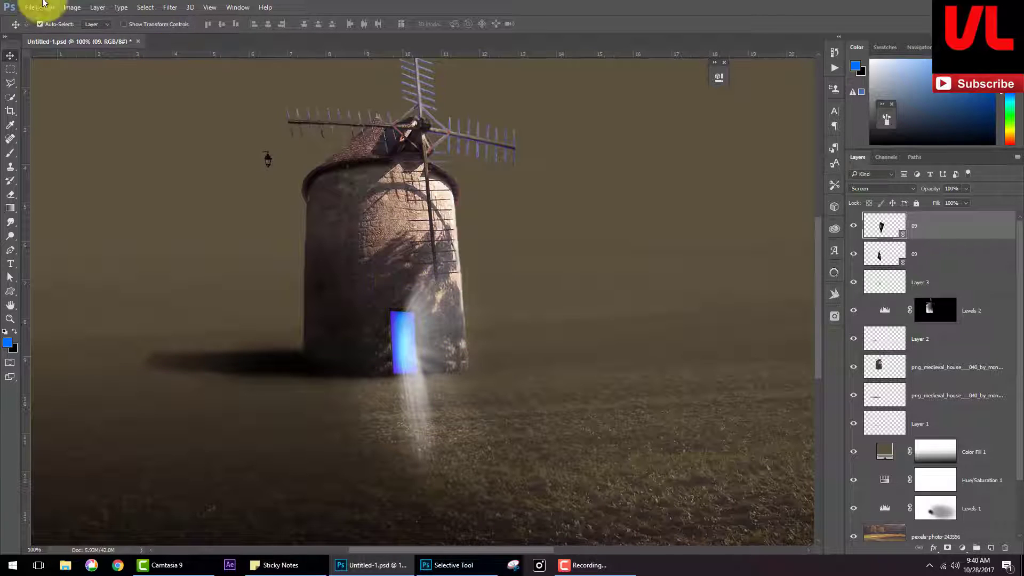
# Step: Place a third 09.jpg copy in Screen mode, flip it horizontally and shrink it onto the doorway
pyautogui.click(30, 8)
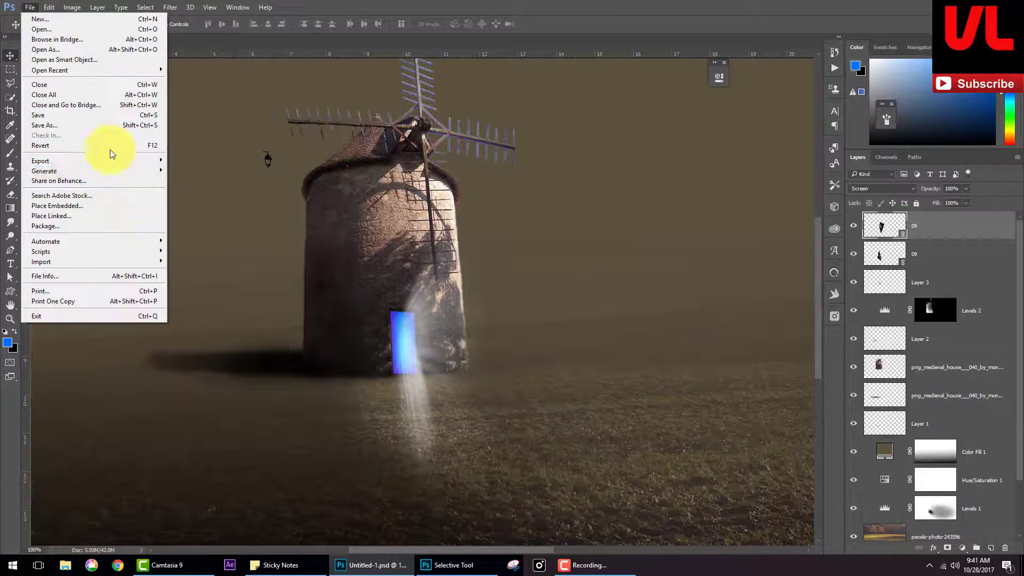
pyautogui.click(126, 214)
pyautogui.click(262, 98)
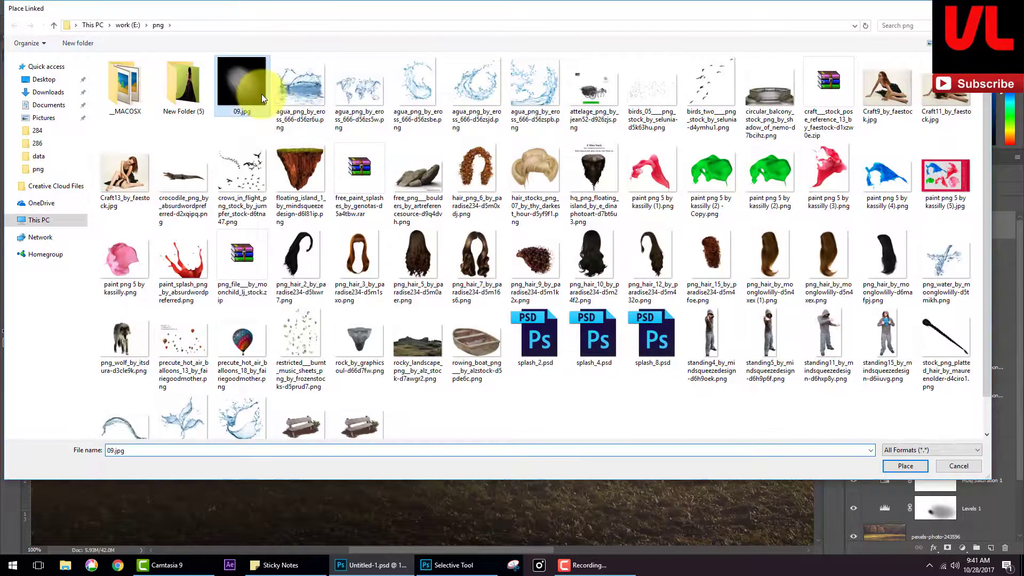
pyautogui.doubleClick(262, 98)
pyautogui.click(906, 189)
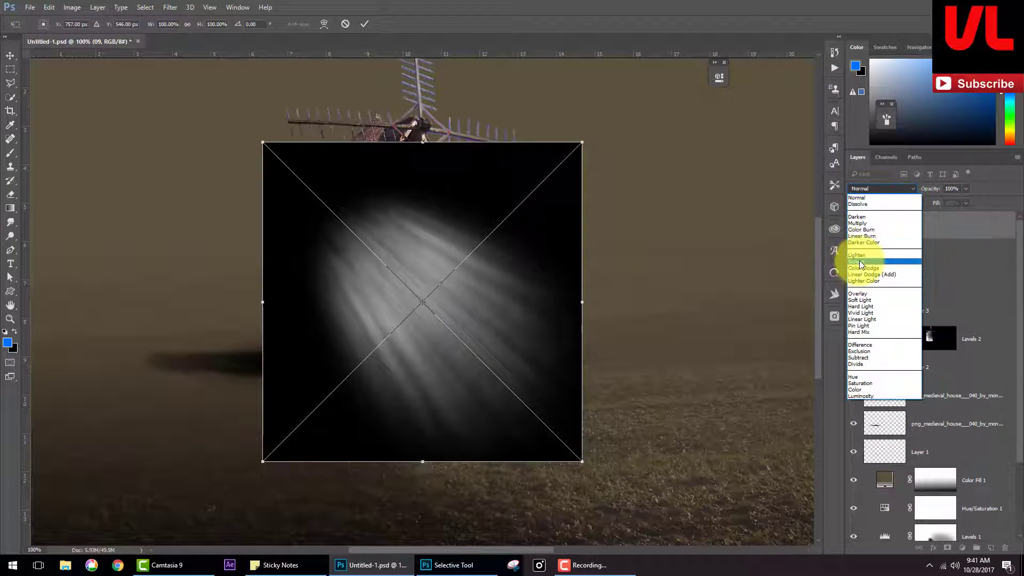
pyautogui.click(860, 262)
pyautogui.moveTo(490, 251)
pyautogui.mouseDown()
pyautogui.moveTo(520, 293)
pyautogui.moveTo(522, 264)
pyautogui.mouseUp()
pyautogui.rightClick(522, 264)
pyautogui.click(557, 406)
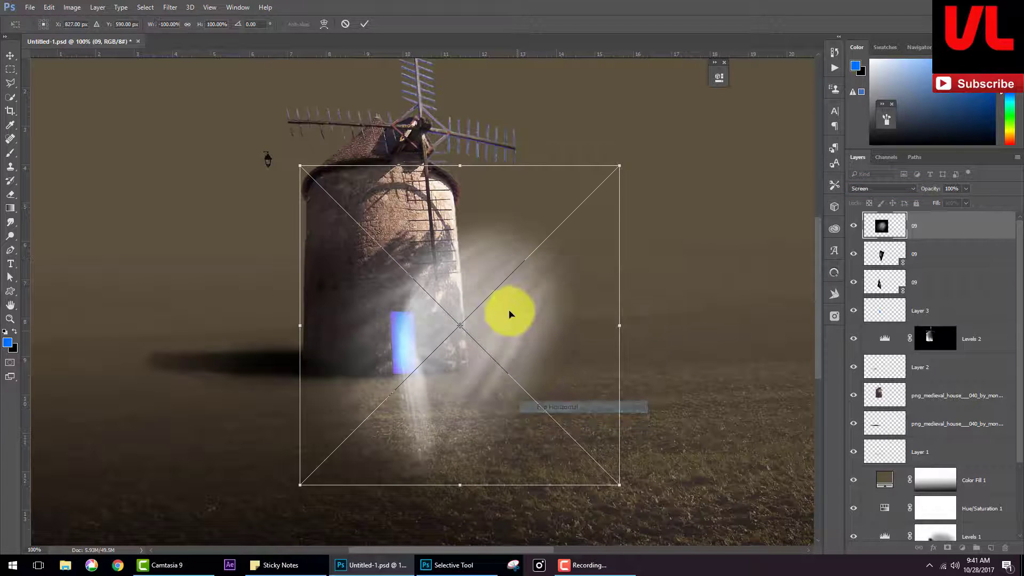
pyautogui.moveTo(509, 315); pyautogui.dragTo(396, 376)
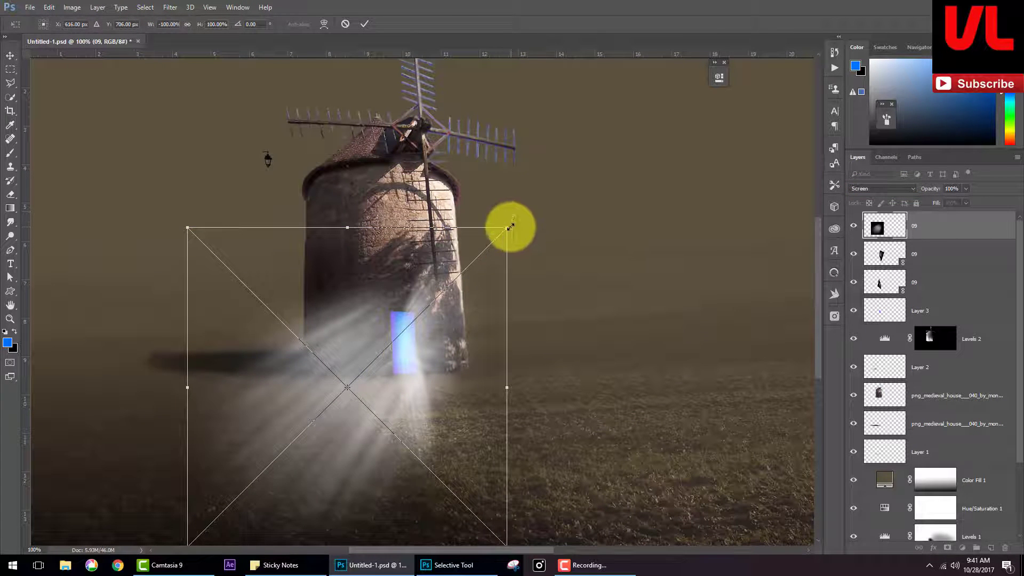
pyautogui.moveTo(510, 226); pyautogui.dragTo(415, 319)
pyautogui.moveTo(408, 358); pyautogui.dragTo(426, 335)
# Step: Distort the light into a rough beam running from the door toward the ground
pyautogui.rightClick(410, 335)
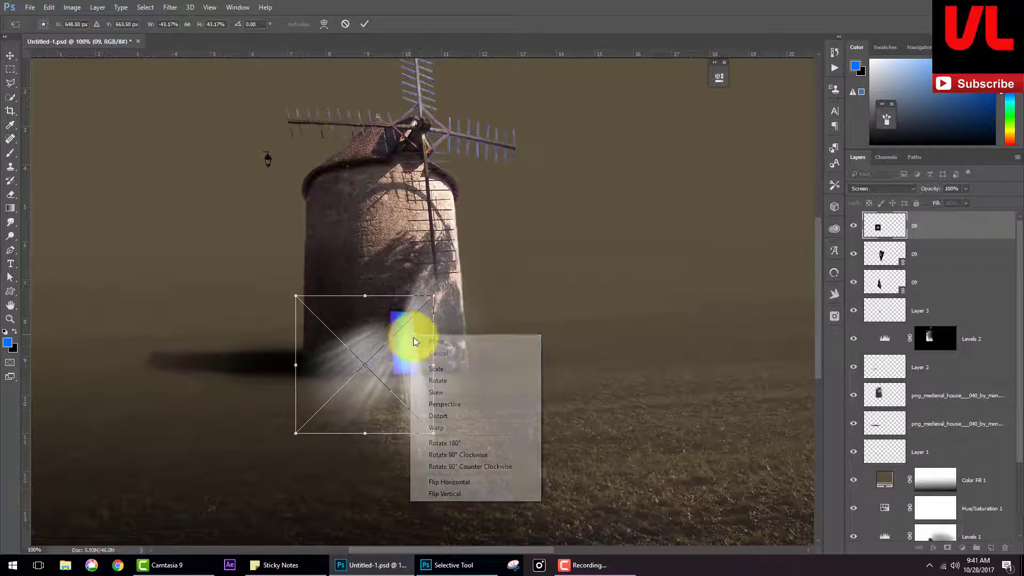
pyautogui.click(433, 416)
pyautogui.moveTo(296, 296); pyautogui.dragTo(340, 270)
pyautogui.moveTo(296, 430); pyautogui.dragTo(287, 320)
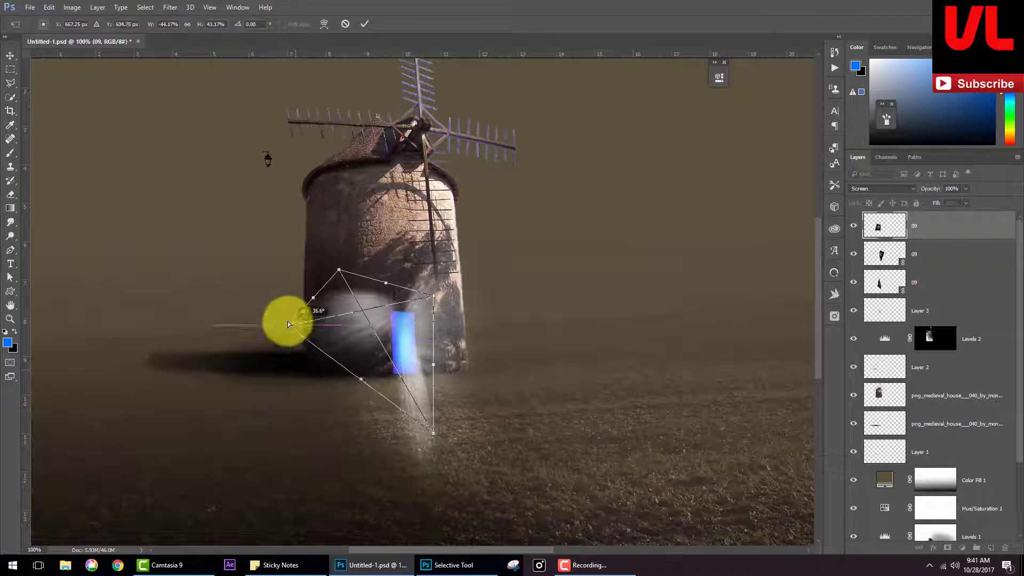
pyautogui.moveTo(432, 433); pyautogui.dragTo(353, 460)
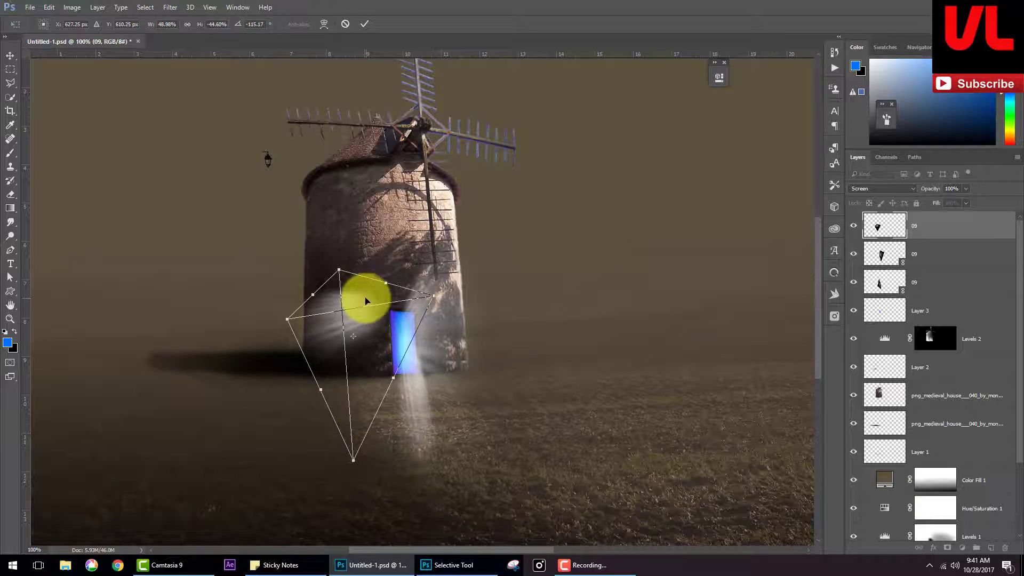
pyautogui.moveTo(339, 272); pyautogui.dragTo(368, 305)
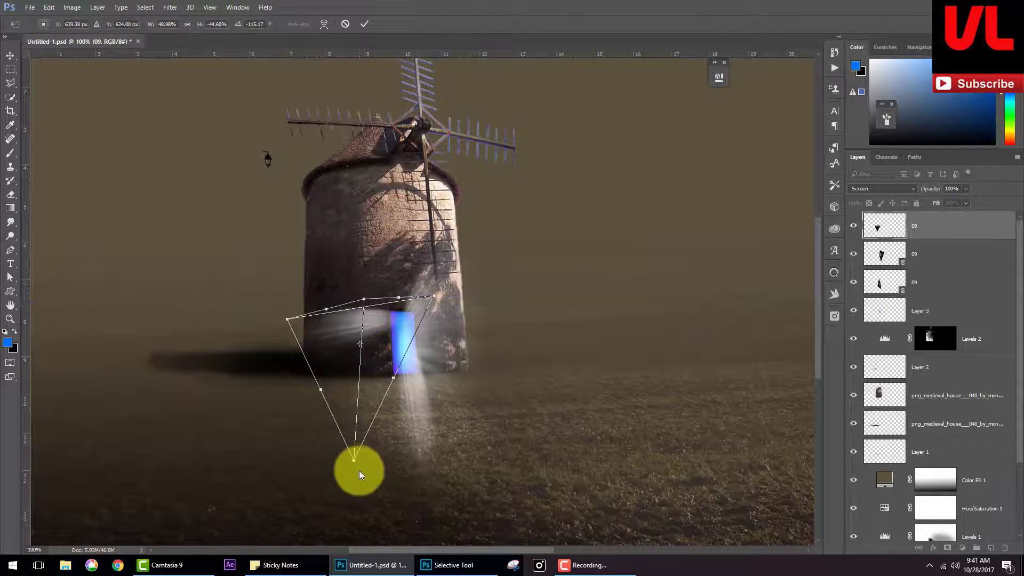
pyautogui.moveTo(372, 472); pyautogui.dragTo(482, 493)
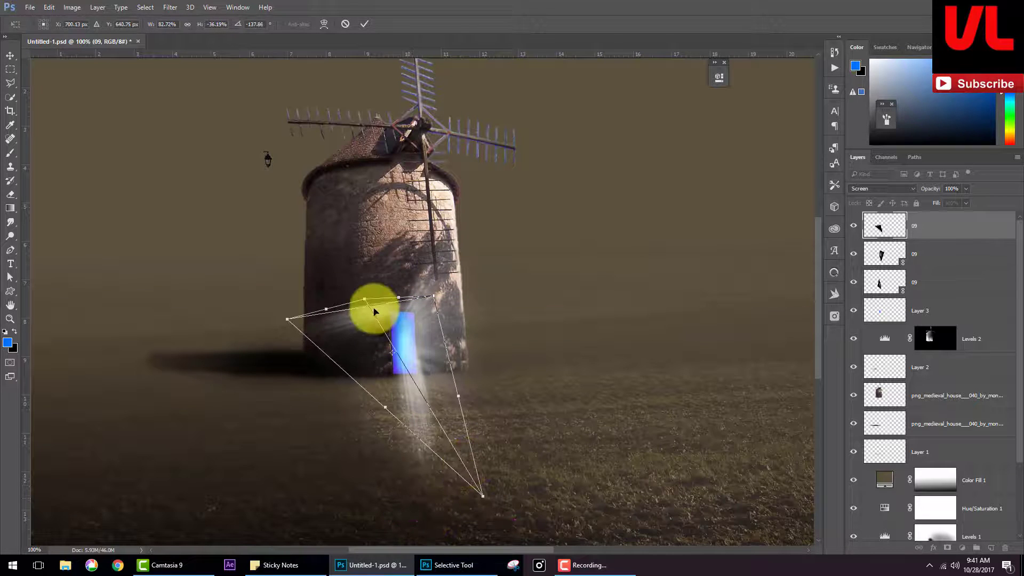
# Step: Fine-tune the beam's corners to narrow at the door and fan over the ground, then apply
pyautogui.moveTo(365, 300); pyautogui.dragTo(340, 234)
pyautogui.moveTo(402, 324); pyautogui.dragTo(405, 357)
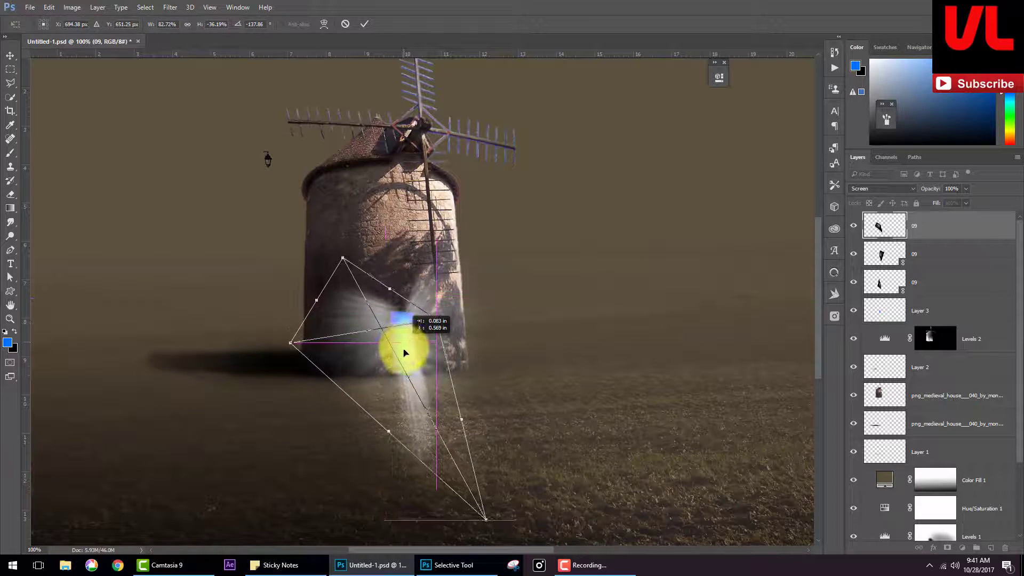
pyautogui.moveTo(337, 267); pyautogui.dragTo(361, 258)
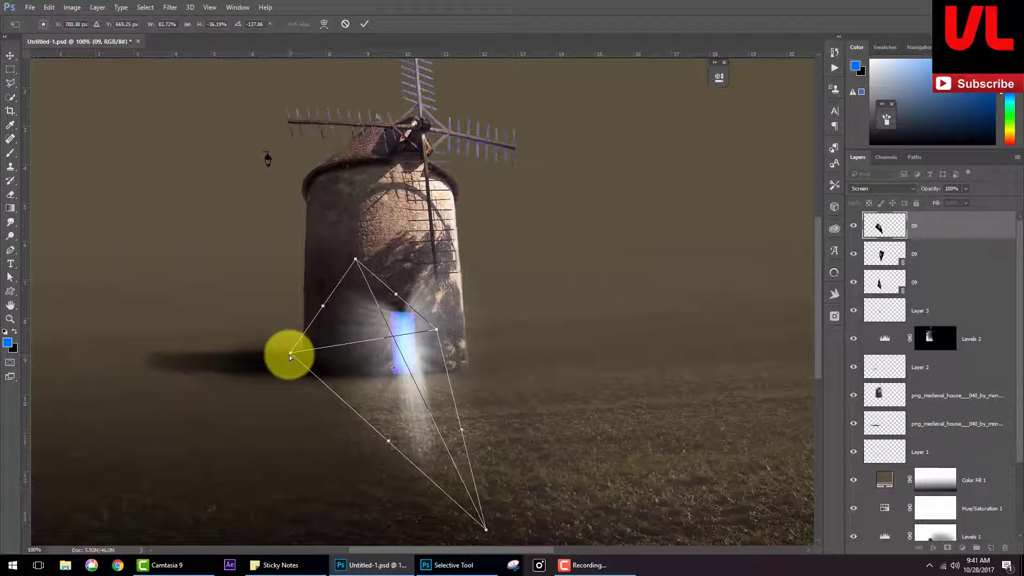
pyautogui.moveTo(289, 354); pyautogui.dragTo(341, 341)
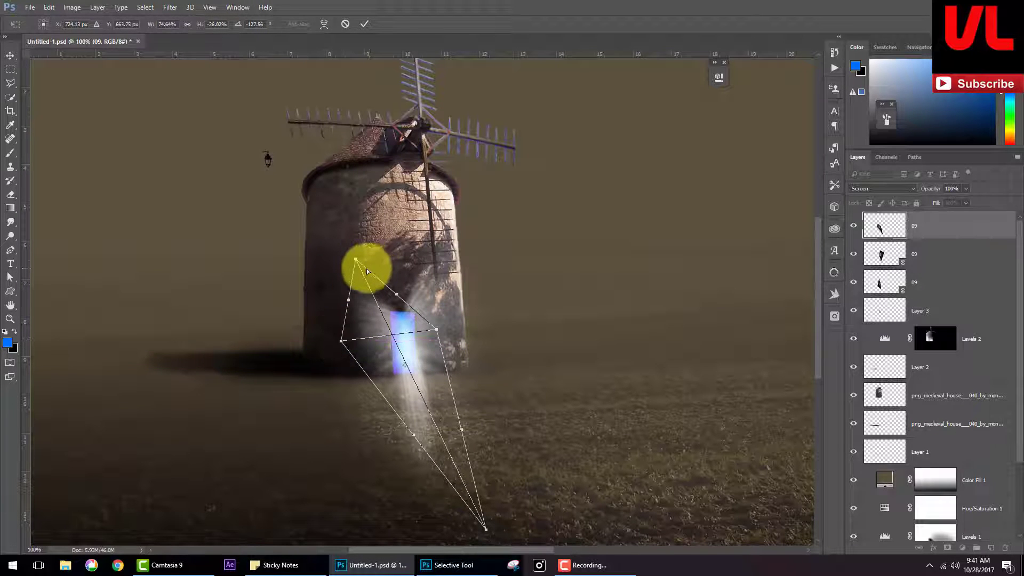
pyautogui.moveTo(357, 263); pyautogui.dragTo(367, 253)
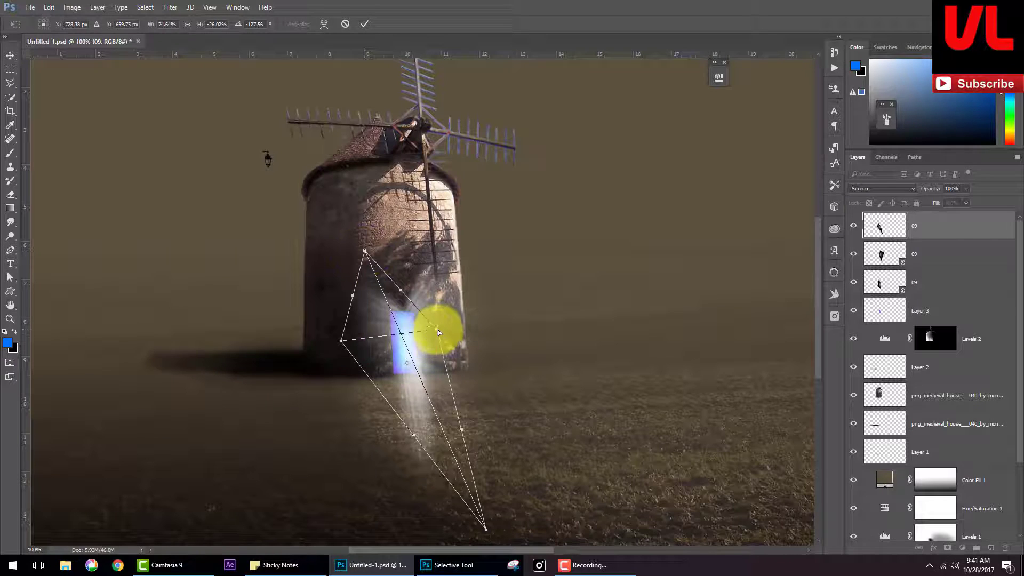
pyautogui.moveTo(437, 329); pyautogui.dragTo(418, 325)
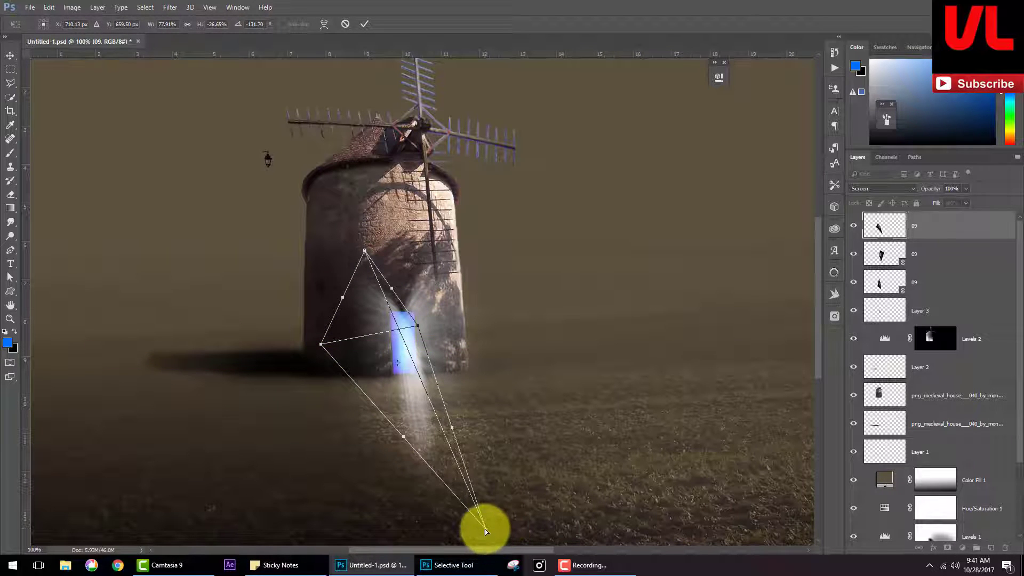
pyautogui.moveTo(485, 531)
pyautogui.mouseDown()
pyautogui.moveTo(446, 521)
pyautogui.moveTo(462, 529)
pyautogui.mouseUp()
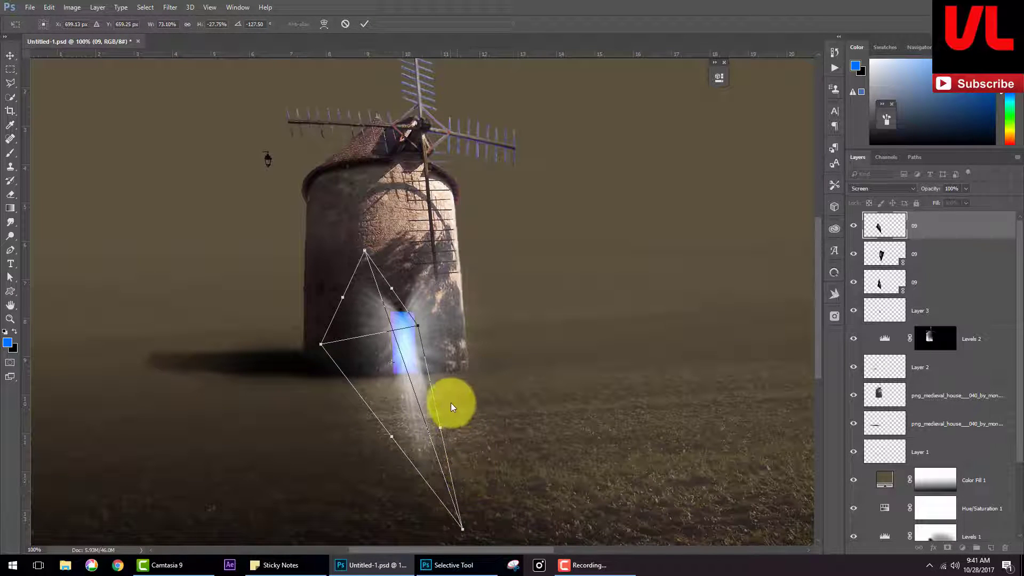
pyautogui.press('Return')
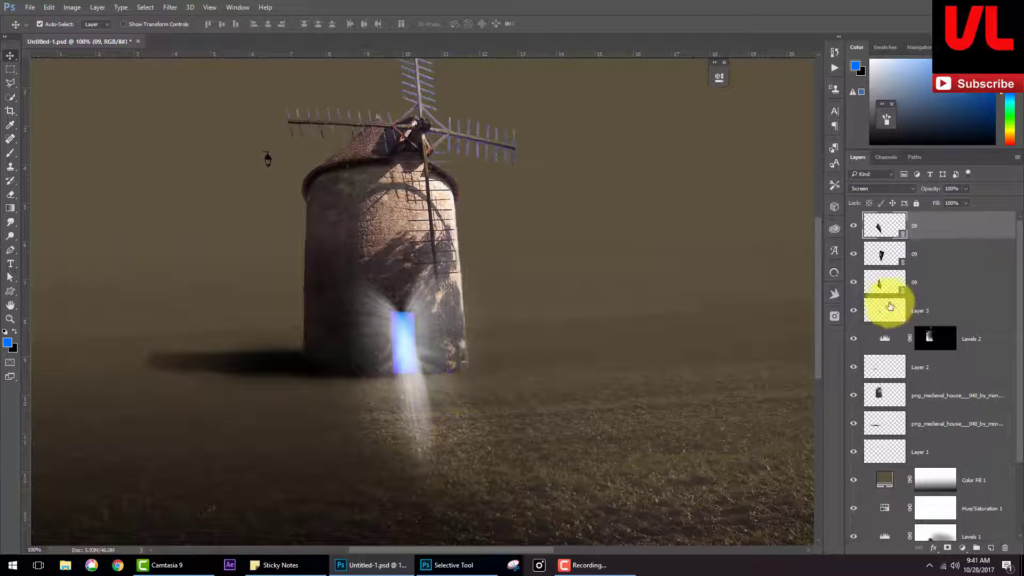
# Step: Duplicate the third 09 light-ray layer, flip the copy vertically and move it up onto the windmill
pyautogui.click(883, 290)
pyautogui.moveTo(403, 341); pyautogui.dragTo(418, 308)
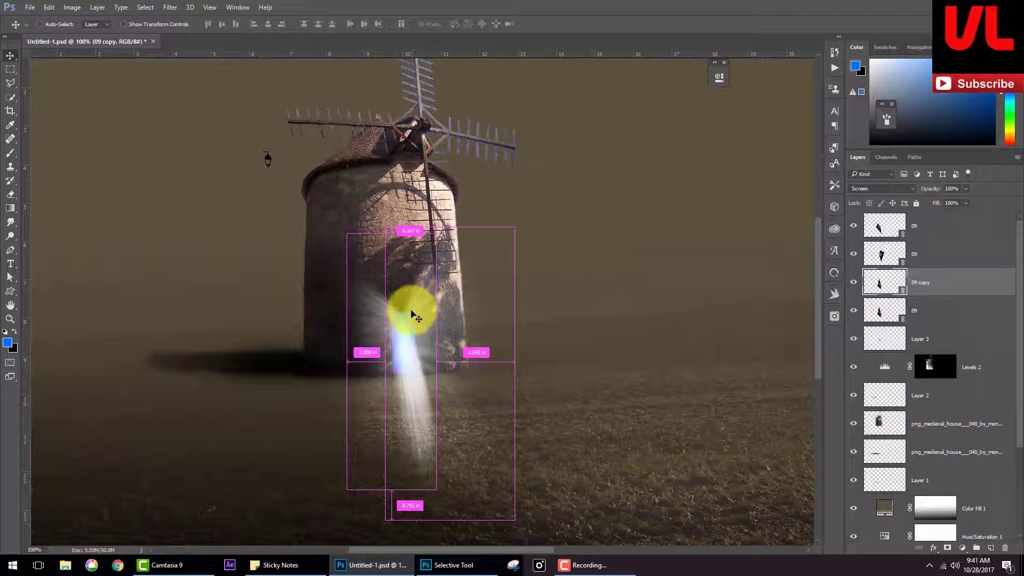
pyautogui.hotkey('ctrl', 't')
pyautogui.rightClick(411, 325)
pyautogui.click(460, 484)
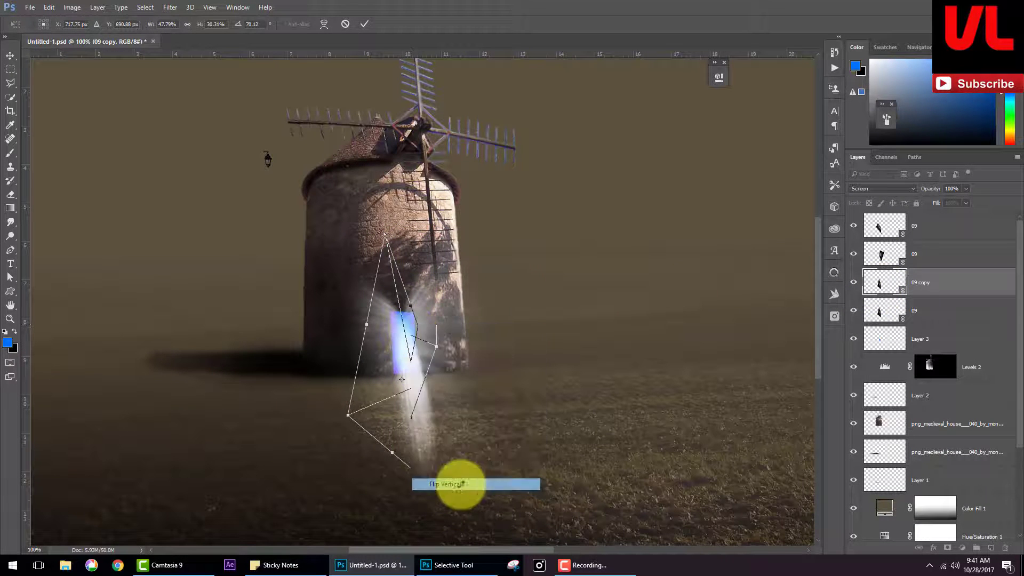
pyautogui.moveTo(422, 403); pyautogui.dragTo(416, 329)
pyautogui.click(432, 201)
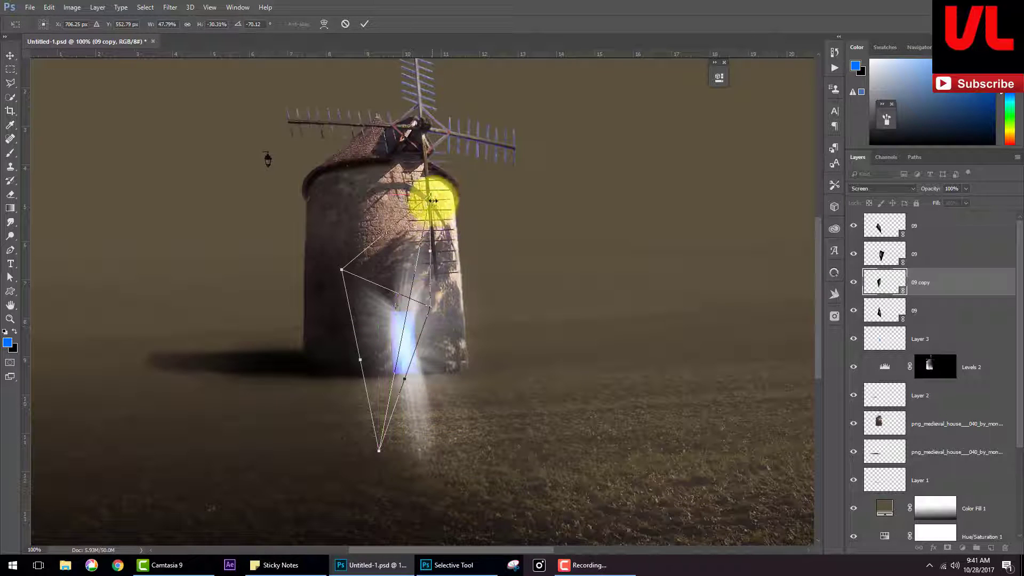
pyautogui.moveTo(433, 196); pyautogui.dragTo(416, 241)
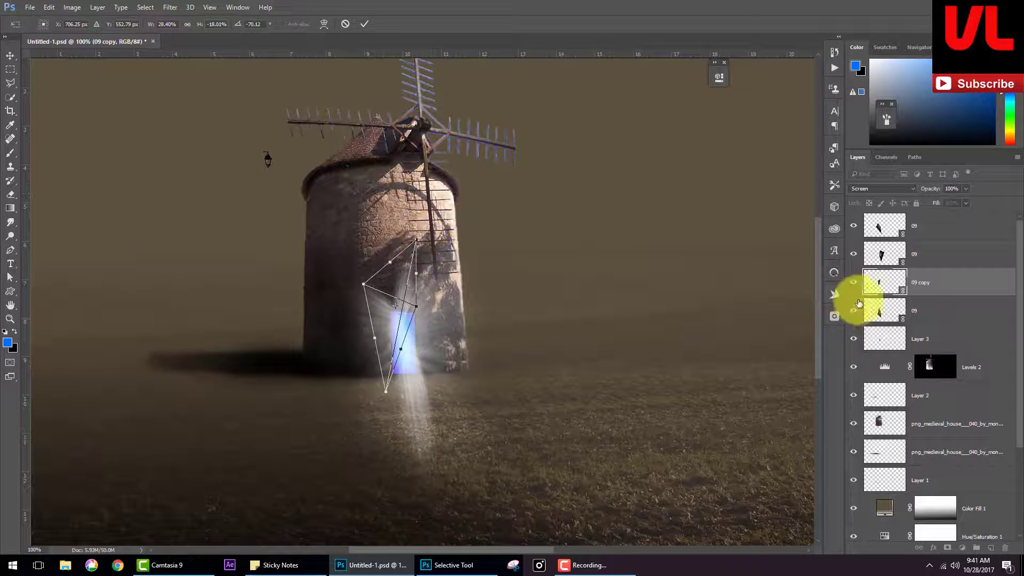
pyautogui.hotkey('ctrl', 'z')
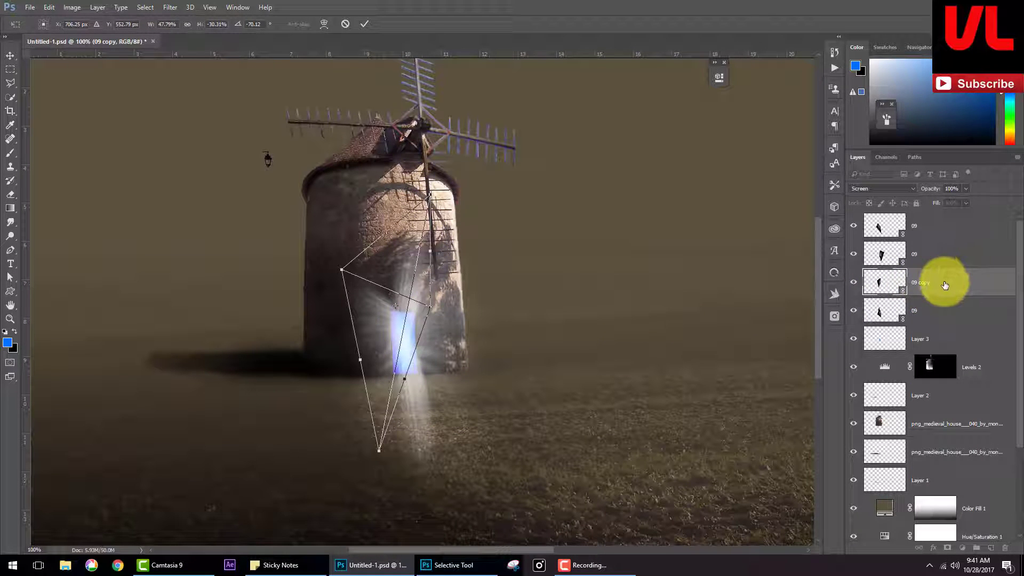
pyautogui.press('Return')
# Step: Rasterize the 09 copy, scale it to about 72% and tilt it about 17 degrees
pyautogui.rightClick(944, 286)
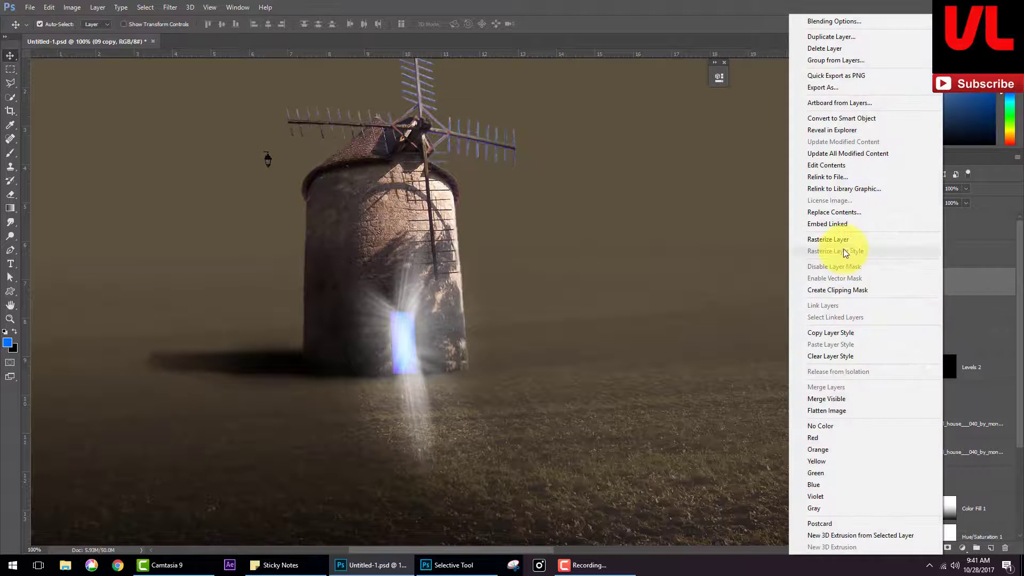
pyautogui.click(824, 241)
pyautogui.hotkey('ctrl', 't')
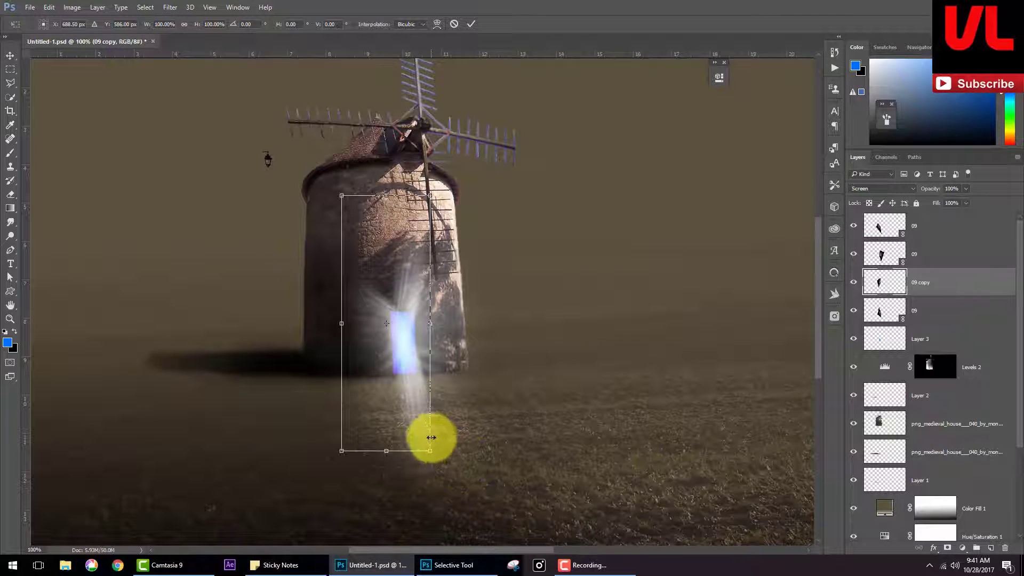
pyautogui.moveTo(430, 454); pyautogui.dragTo(418, 415)
pyautogui.moveTo(412, 458)
pyautogui.mouseDown()
pyautogui.moveTo(419, 374)
pyautogui.moveTo(456, 449)
pyautogui.mouseUp()
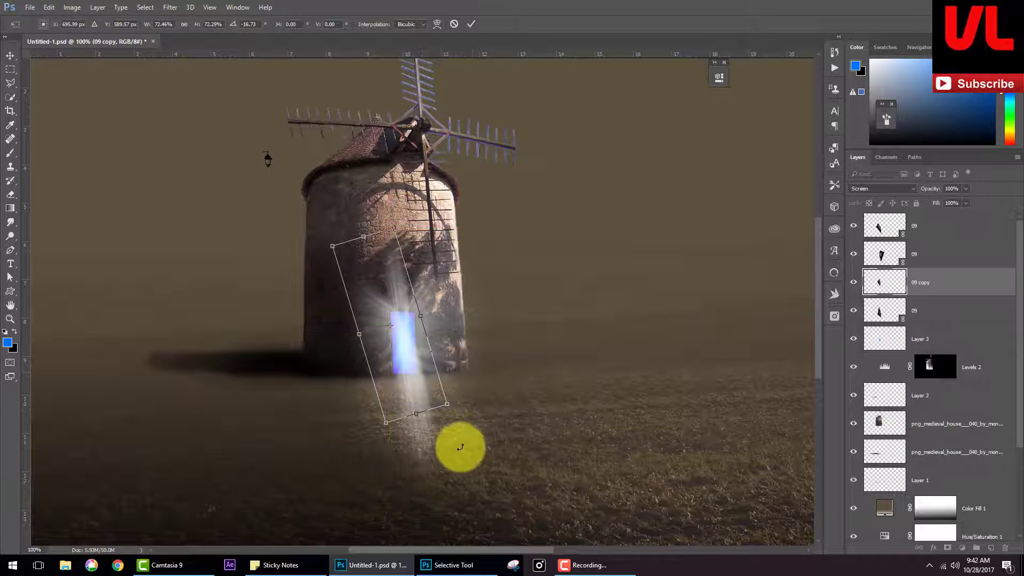
# Step: Distort the copied ray's corners to spread it over the windmill wall, then commit
pyautogui.rightClick(391, 295)
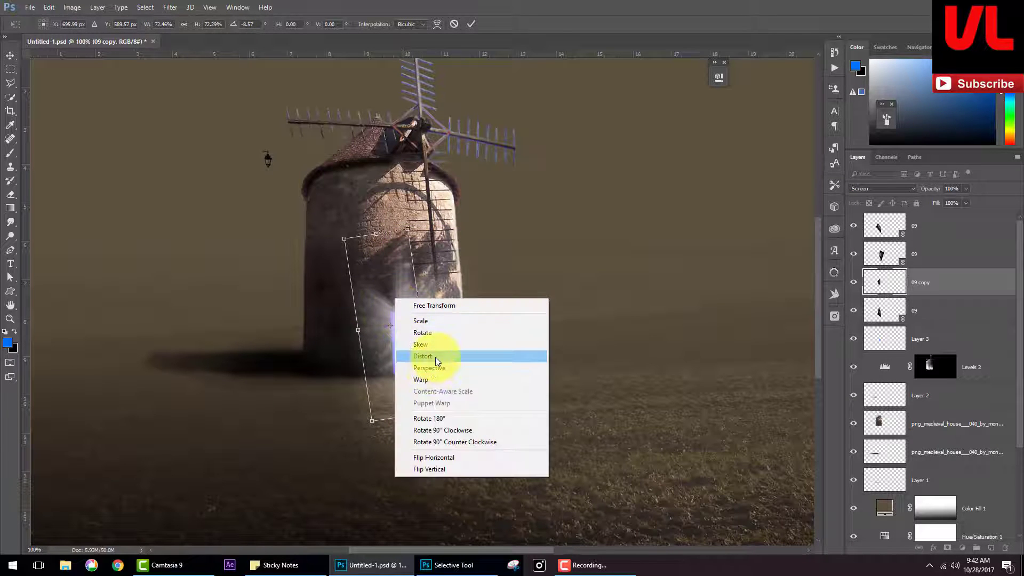
pyautogui.click(435, 355)
pyautogui.moveTo(421, 232); pyautogui.dragTo(454, 229)
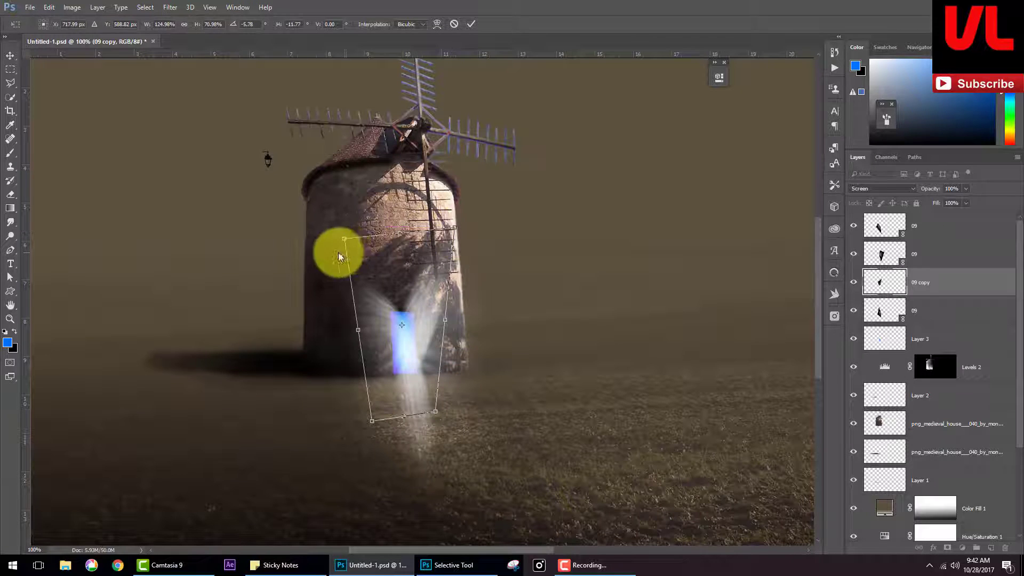
pyautogui.moveTo(332, 245); pyautogui.dragTo(315, 248)
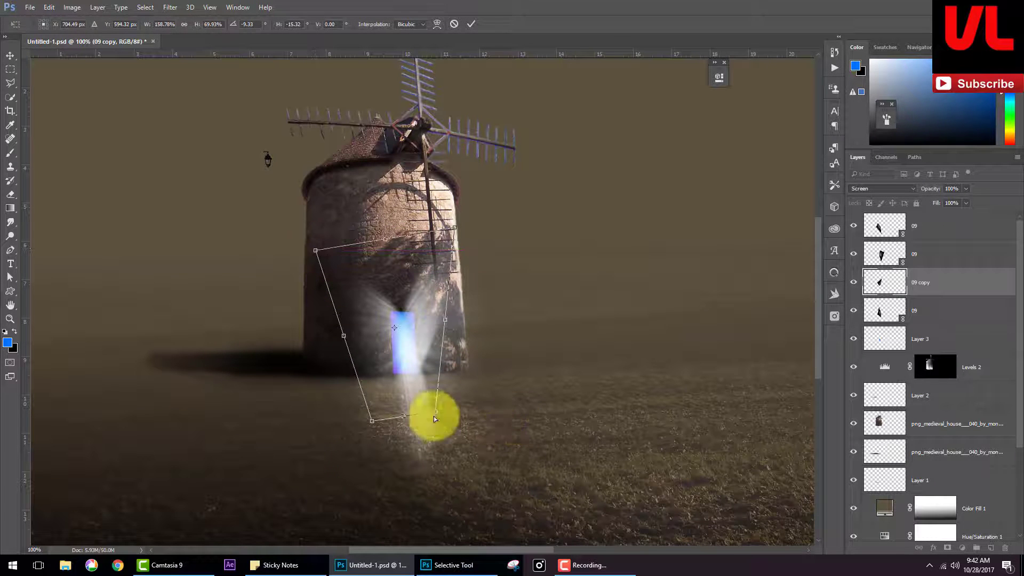
pyautogui.moveTo(432, 414); pyautogui.dragTo(449, 399)
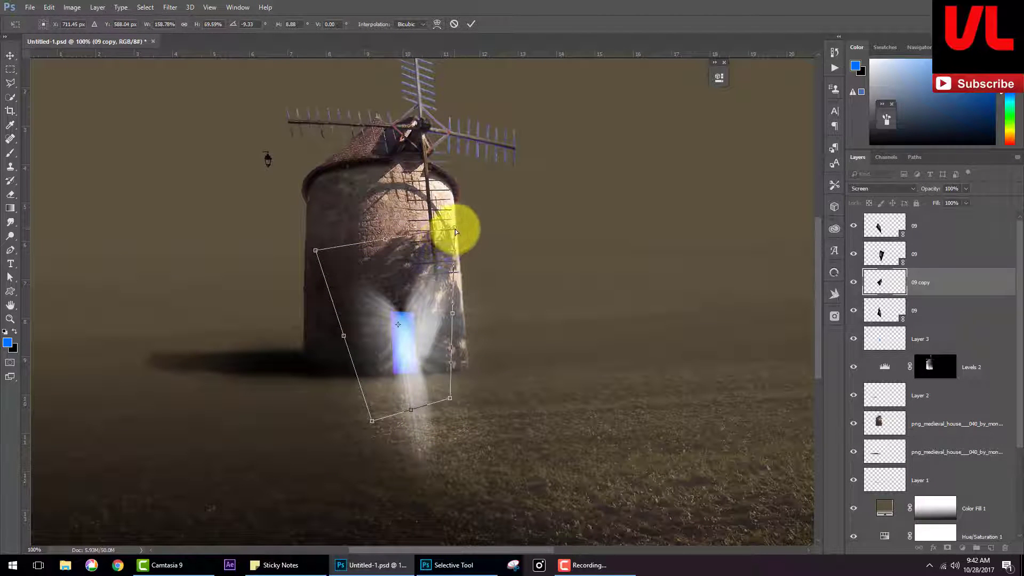
pyautogui.moveTo(456, 229); pyautogui.dragTo(405, 235)
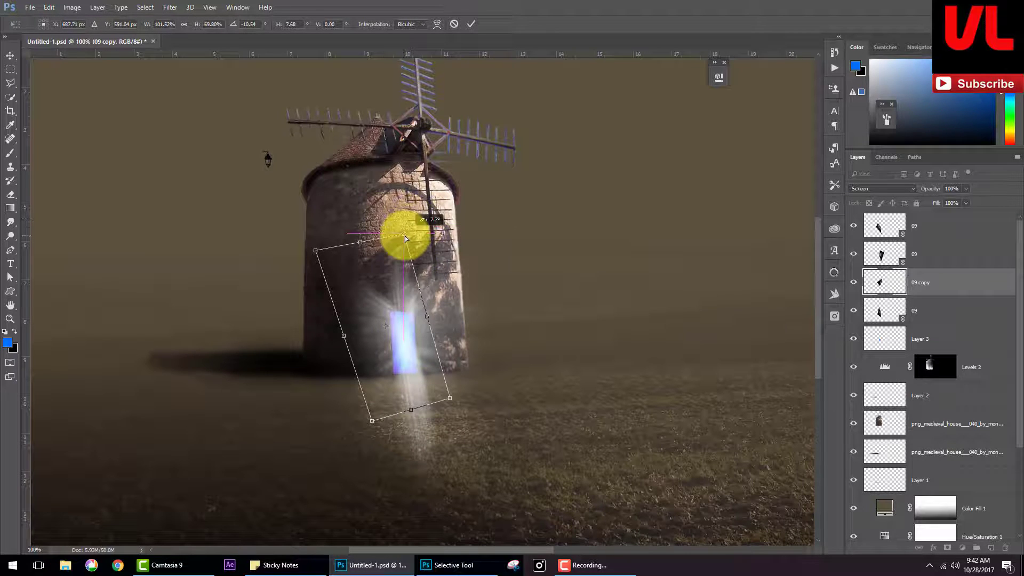
pyautogui.moveTo(402, 240); pyautogui.dragTo(403, 240)
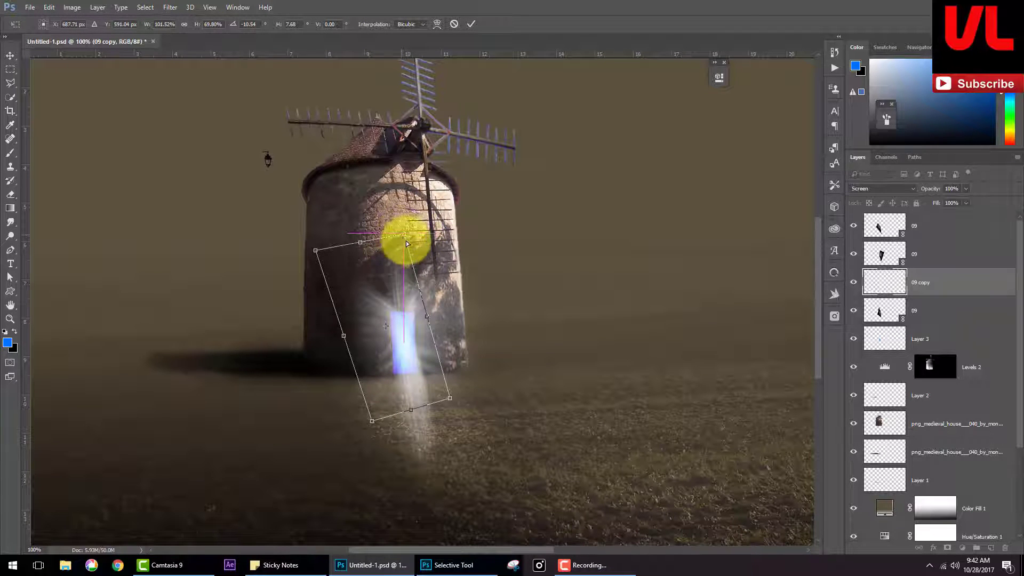
pyautogui.press('Return')
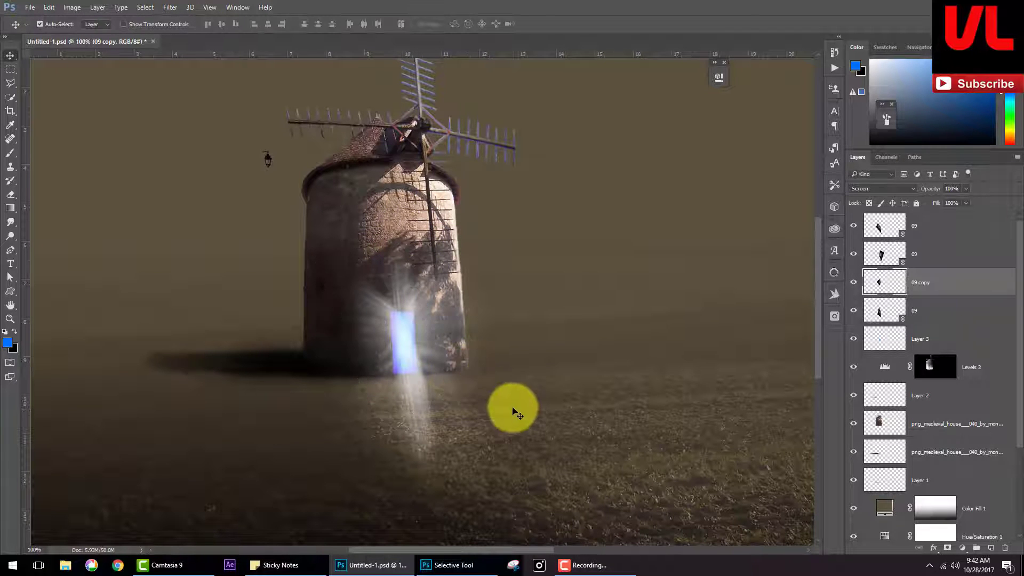
pyautogui.click(25, 7)
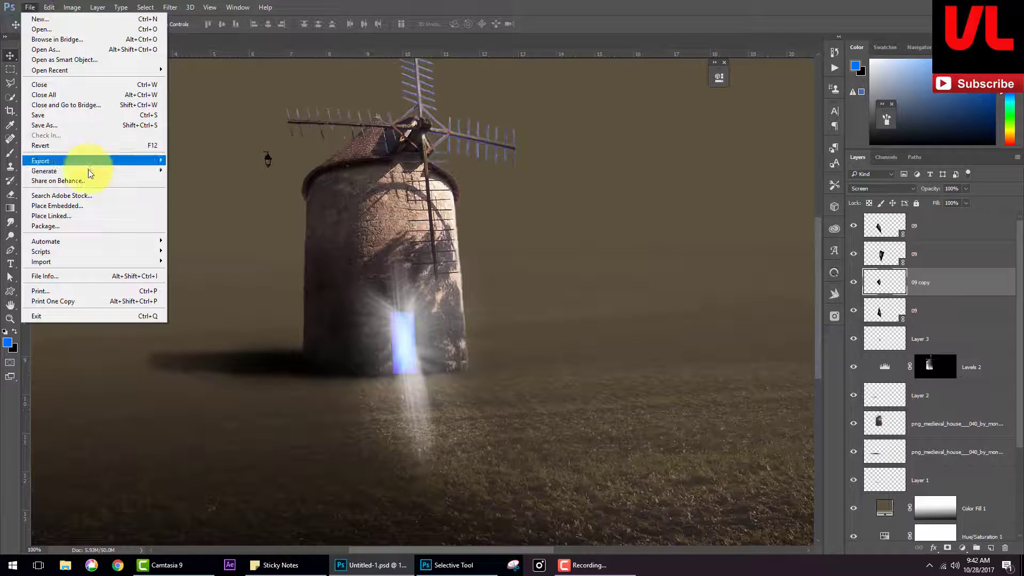
# Step: Place 09.jpg as a linked image and set its blend mode to Screen
pyautogui.click(91, 217)
pyautogui.doubleClick(233, 92)
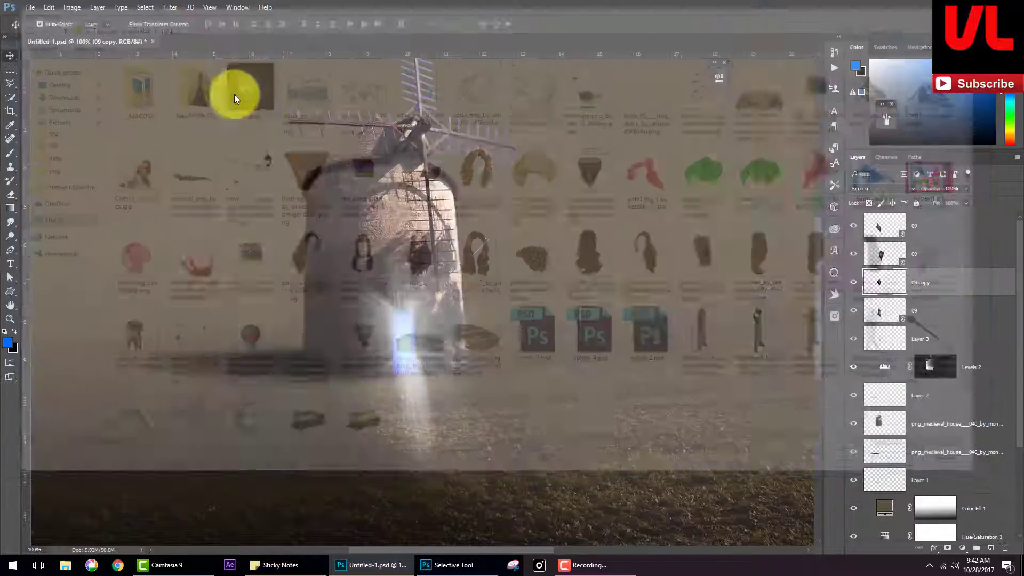
pyautogui.click(901, 188)
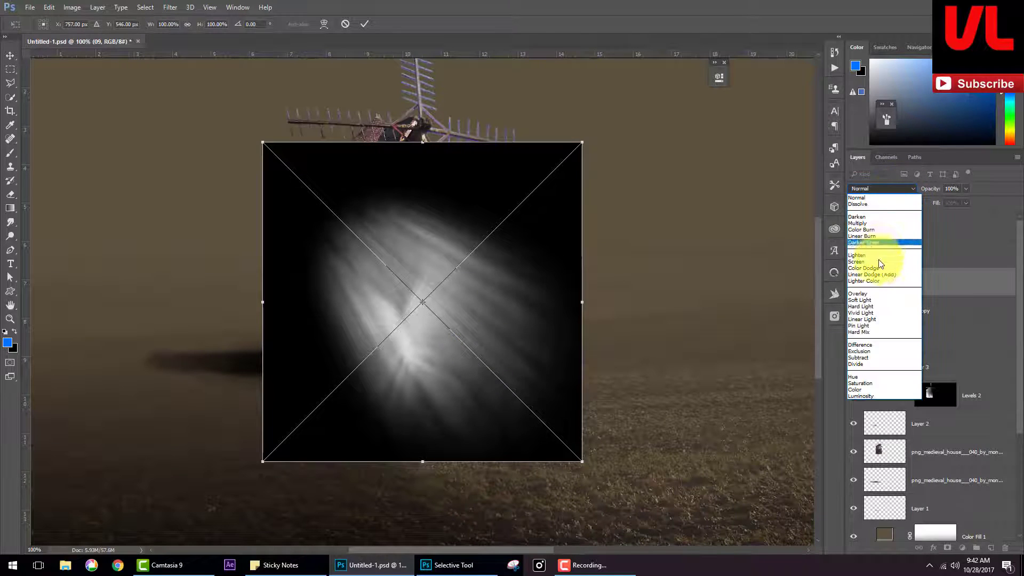
pyautogui.click(886, 269)
# Step: Shrink the placed light to about a third, tilt it about 35 degrees and centre it under the door
pyautogui.moveTo(467, 237); pyautogui.dragTo(482, 285)
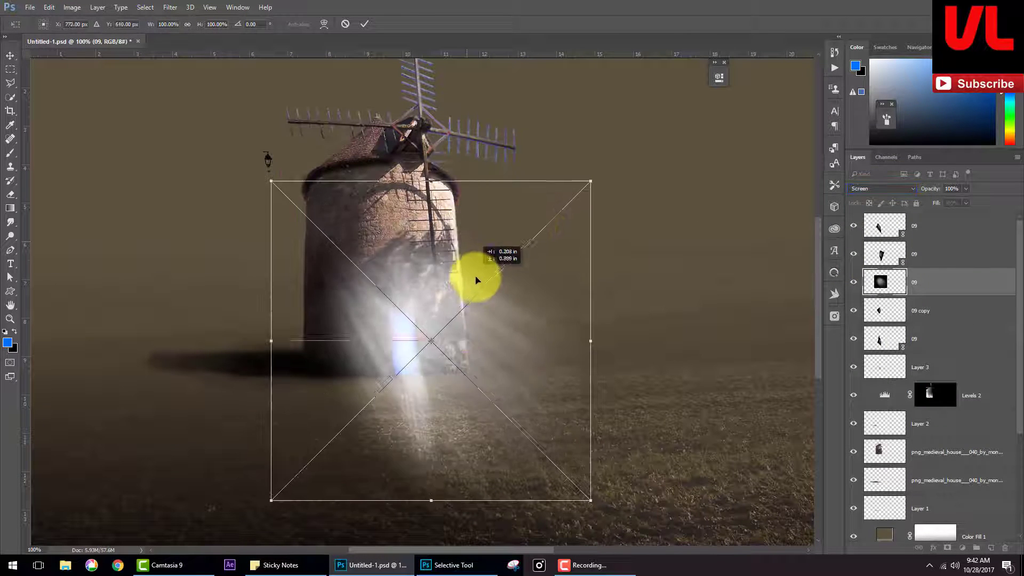
pyautogui.moveTo(598, 195); pyautogui.dragTo(516, 276)
pyautogui.moveTo(554, 427)
pyautogui.mouseDown()
pyautogui.moveTo(485, 456)
pyautogui.moveTo(496, 449)
pyautogui.mouseUp()
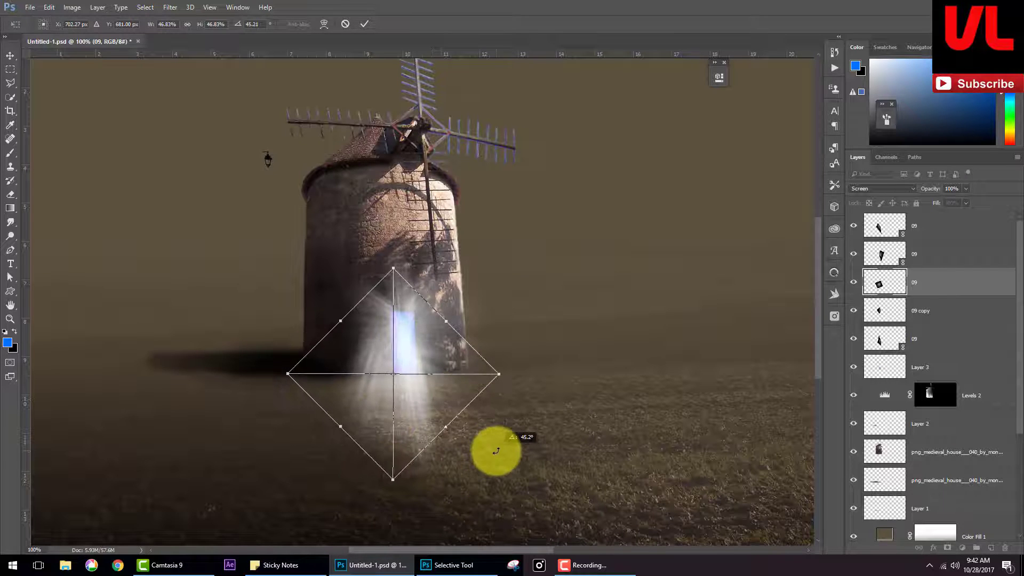
pyautogui.moveTo(429, 406); pyautogui.dragTo(423, 392)
pyautogui.moveTo(477, 447); pyautogui.dragTo(486, 436)
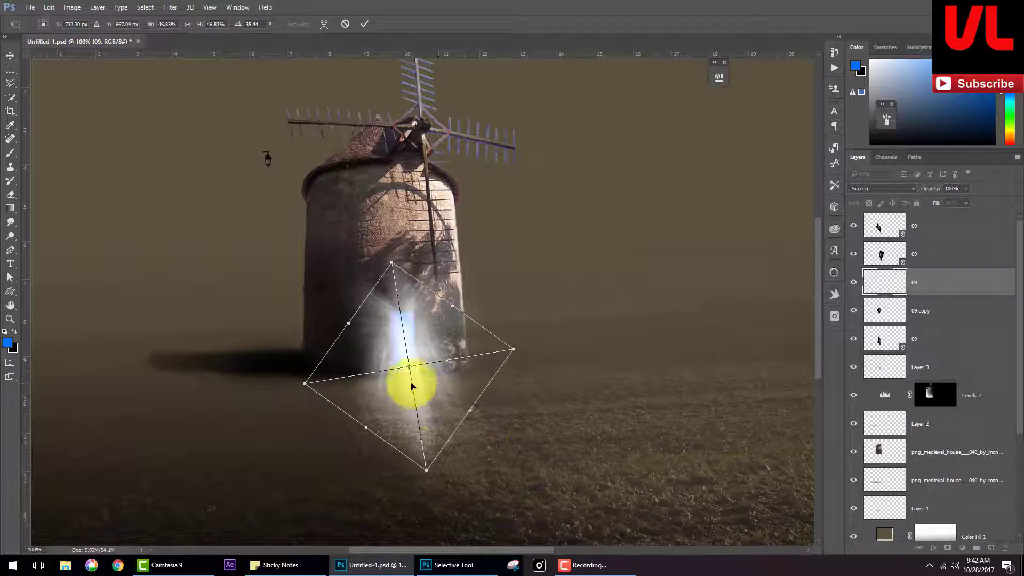
pyautogui.moveTo(413, 383); pyautogui.dragTo(416, 395)
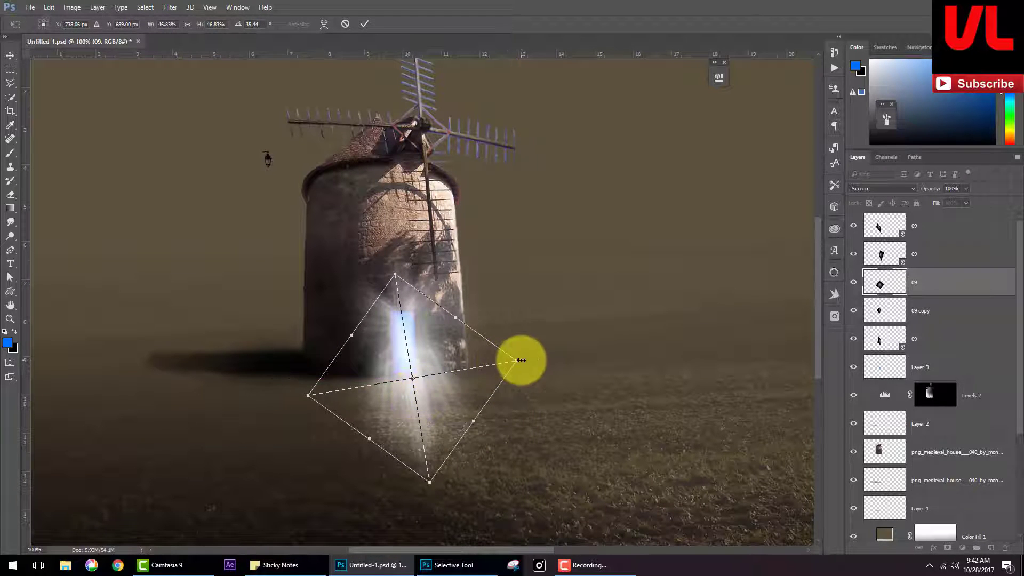
pyautogui.moveTo(516, 361)
pyautogui.mouseDown()
pyautogui.moveTo(445, 382)
pyautogui.moveTo(460, 392)
pyautogui.mouseUp()
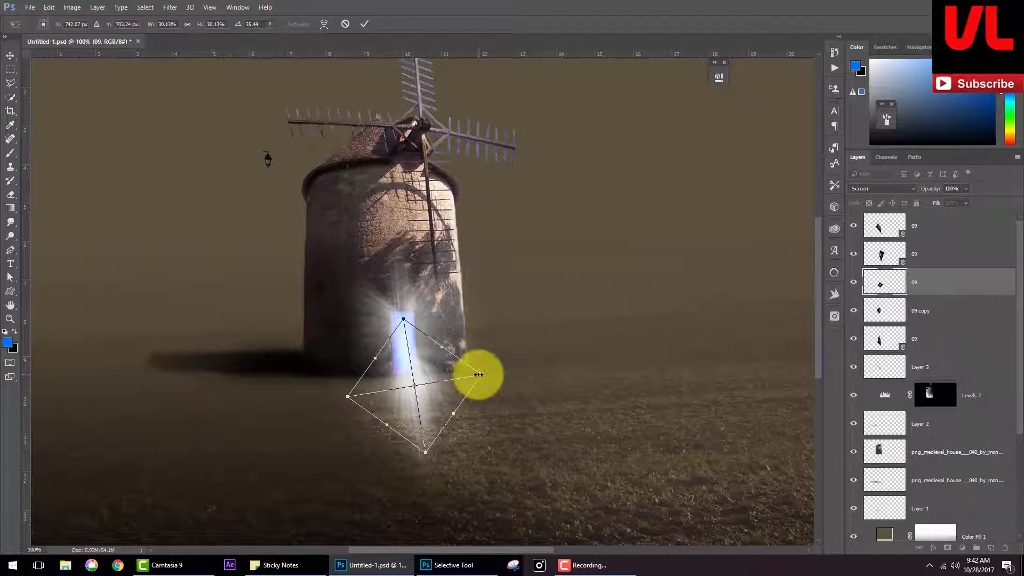
pyautogui.moveTo(478, 375); pyautogui.dragTo(442, 392)
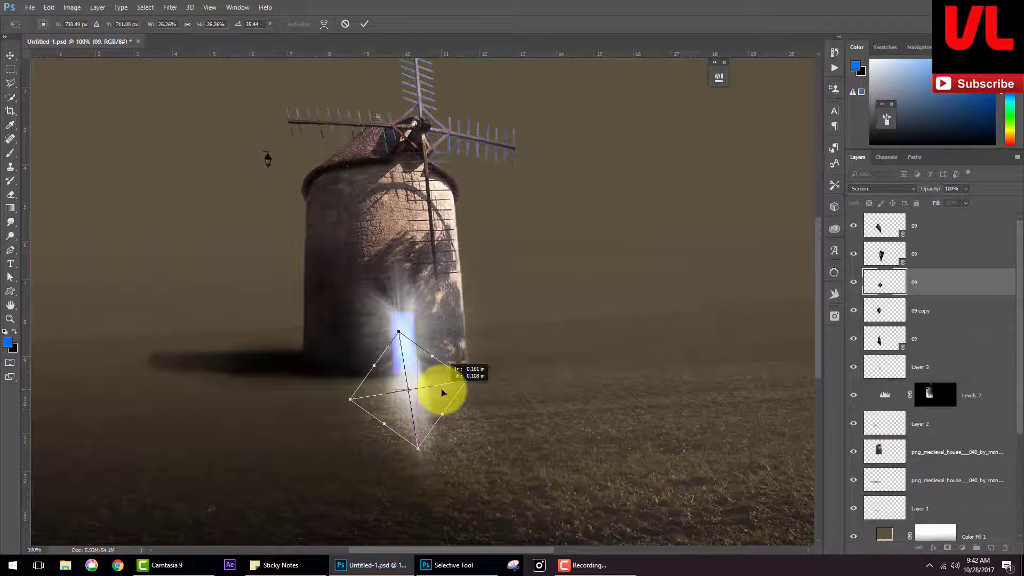
pyautogui.press('Return')
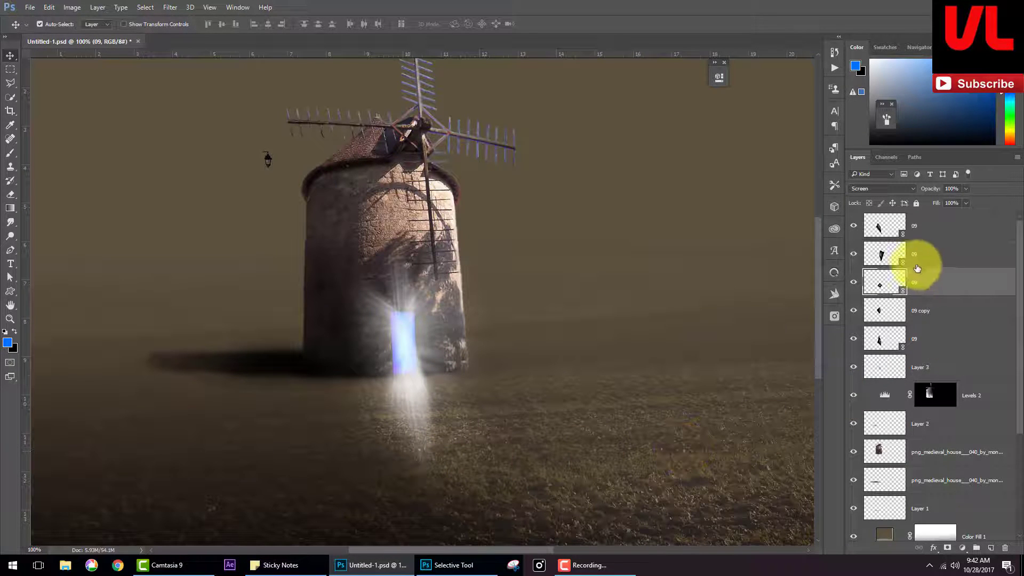
# Step: Merge the five 09 light layers into one, rename it and set it to Screen
pyautogui.moveTo(914, 228); pyautogui.dragTo(930, 319)
pyautogui.keyDown('shift'); pyautogui.click(936, 337); pyautogui.keyUp('shift')
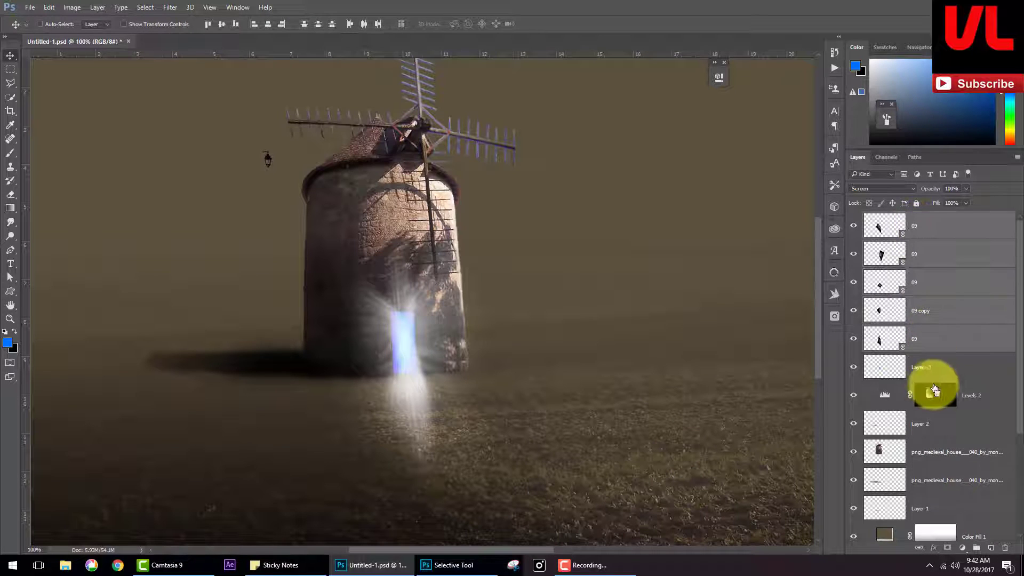
pyautogui.hotkey('ctrl', 'e')
pyautogui.doubleClick(935, 222)
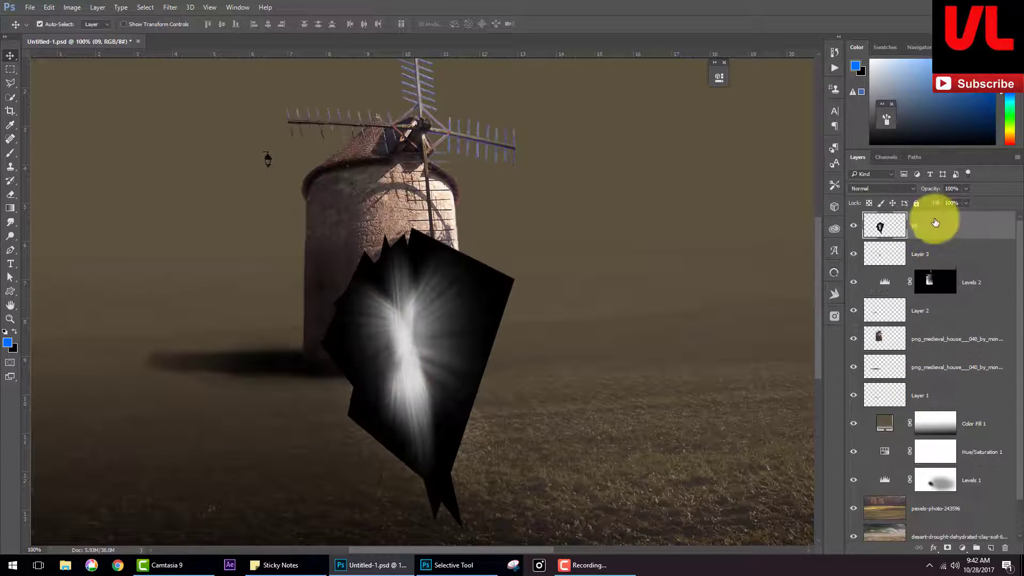
pyautogui.click(890, 191)
pyautogui.click(878, 259)
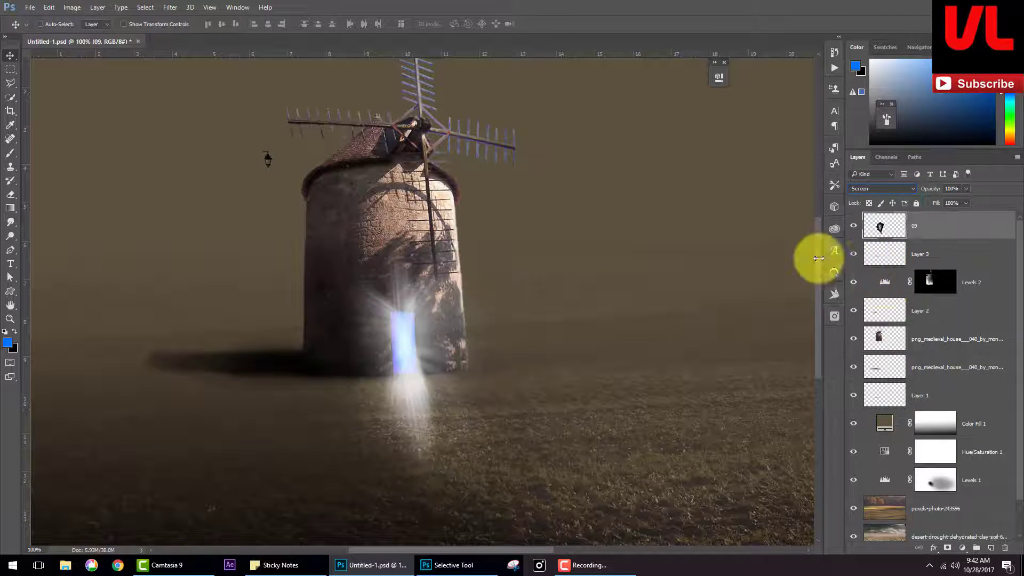
# Step: Darken the glow's midtones slightly with a Levels adjustment
pyautogui.hotkey('ctrl', 'l')
pyautogui.moveTo(848, 363); pyautogui.dragTo(894, 363)
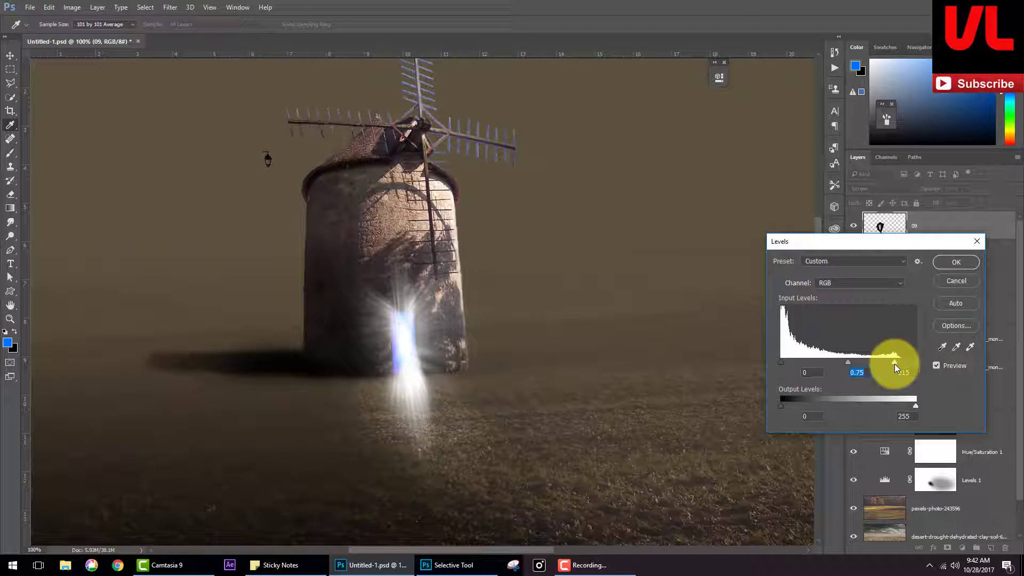
pyautogui.click(955, 261)
pyautogui.press('v')
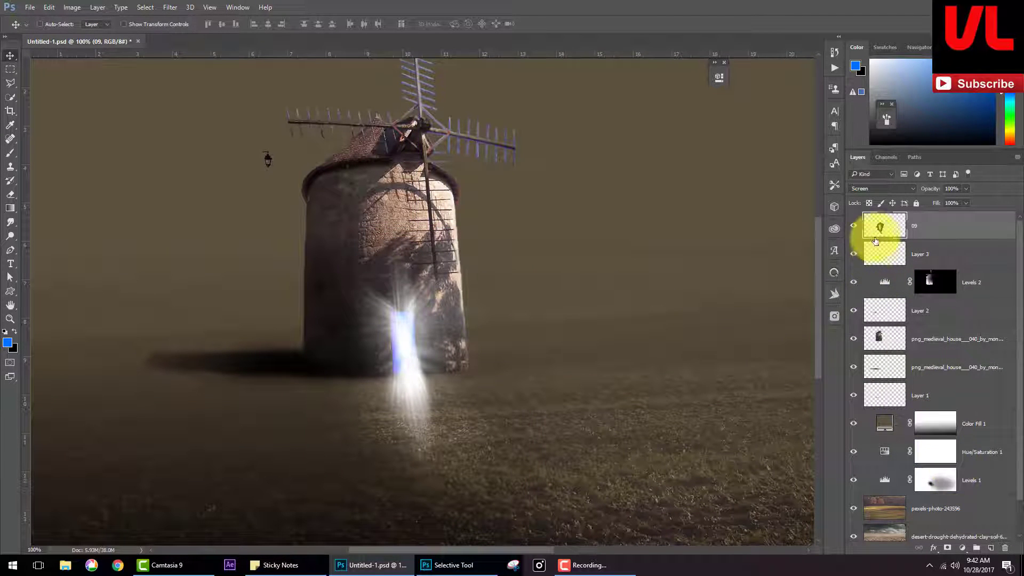
# Step: Colorize the glow purple with Hue/Saturation, Hue about 266 and Saturation about 83
pyautogui.hotkey('ctrl', 'u')
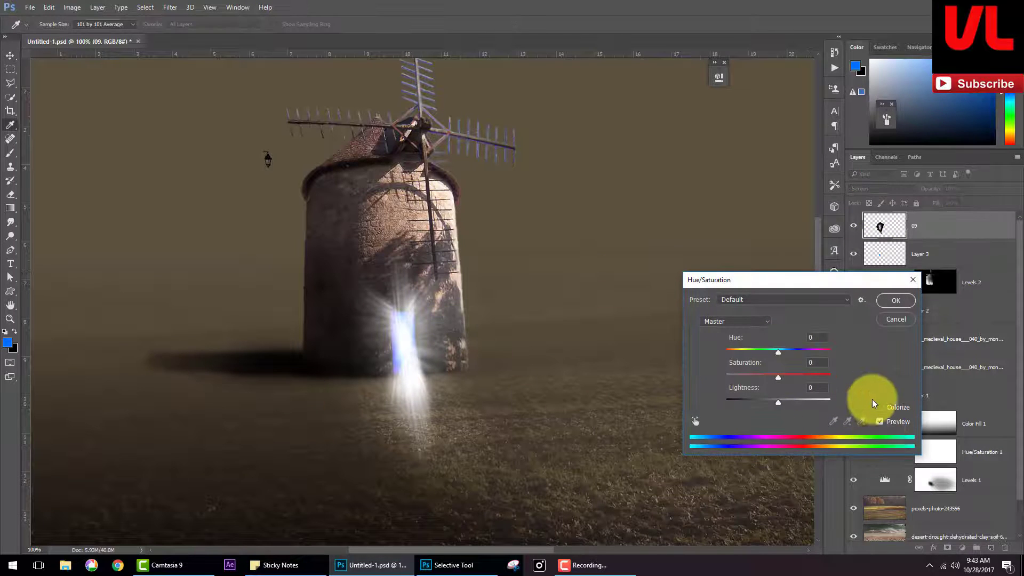
pyautogui.click(880, 409)
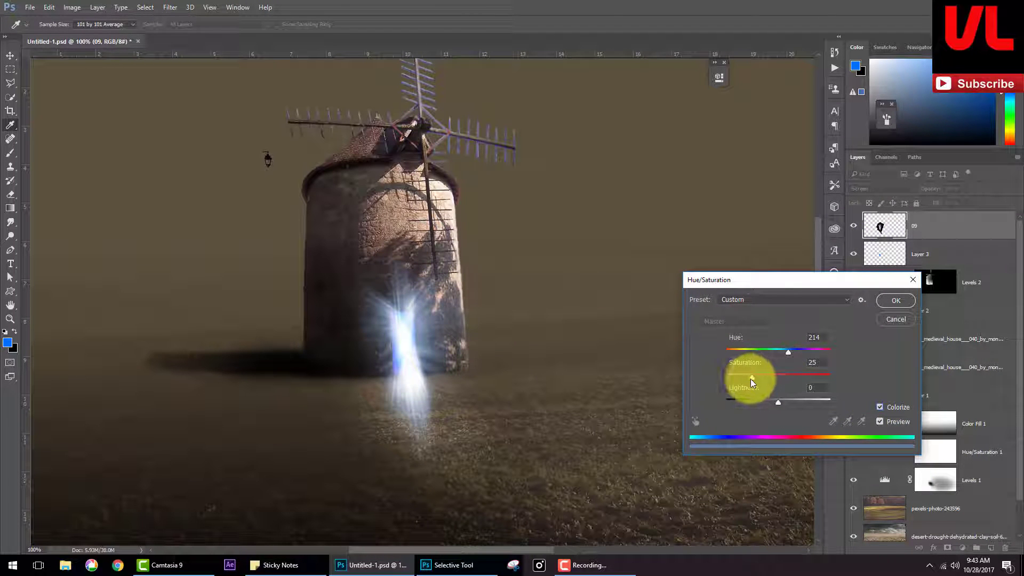
pyautogui.moveTo(752, 382)
pyautogui.mouseDown()
pyautogui.moveTo(790, 386)
pyautogui.moveTo(799, 359)
pyautogui.mouseUp()
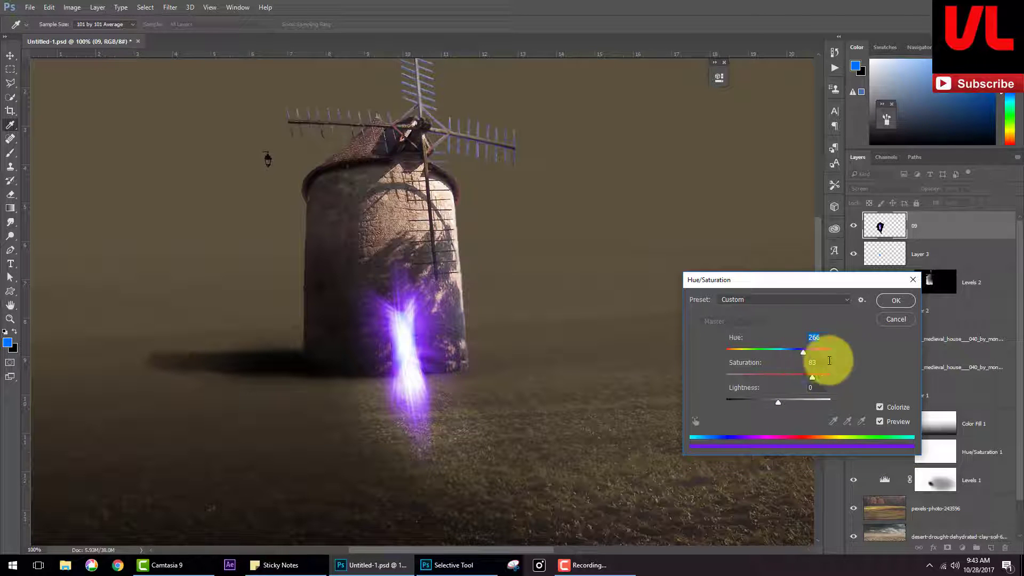
pyautogui.click(896, 301)
# Step: Add Layer 4 above Levels 2 in Color Dodge mode with Transparency Shapes Layer turned off
pyautogui.press('v')
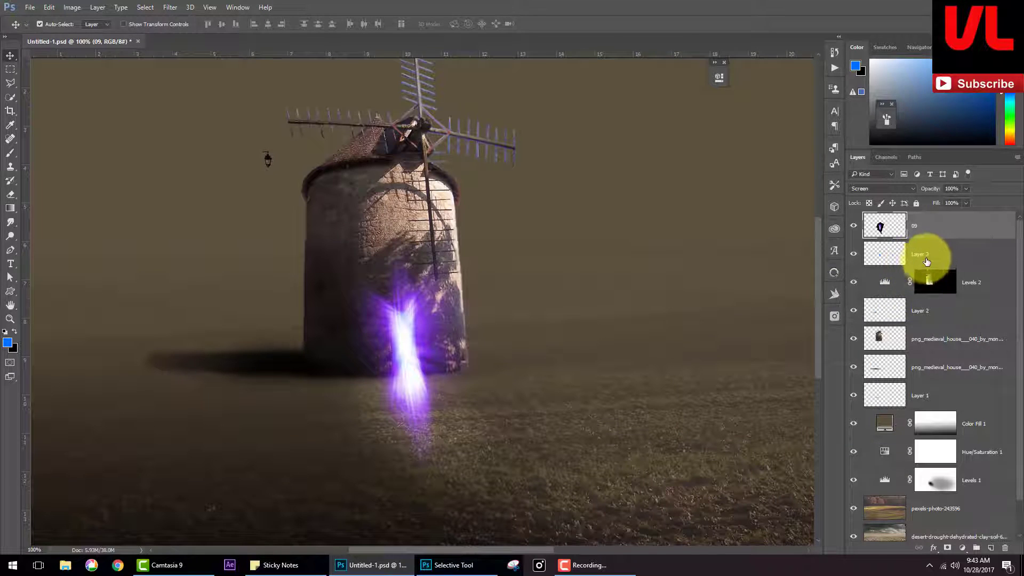
pyautogui.click(934, 282)
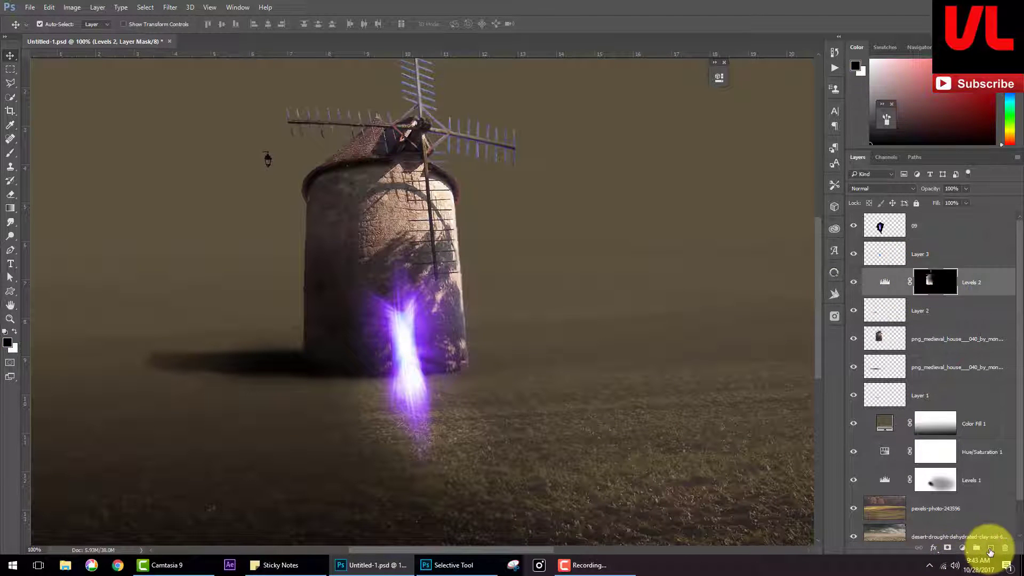
pyautogui.click(990, 549)
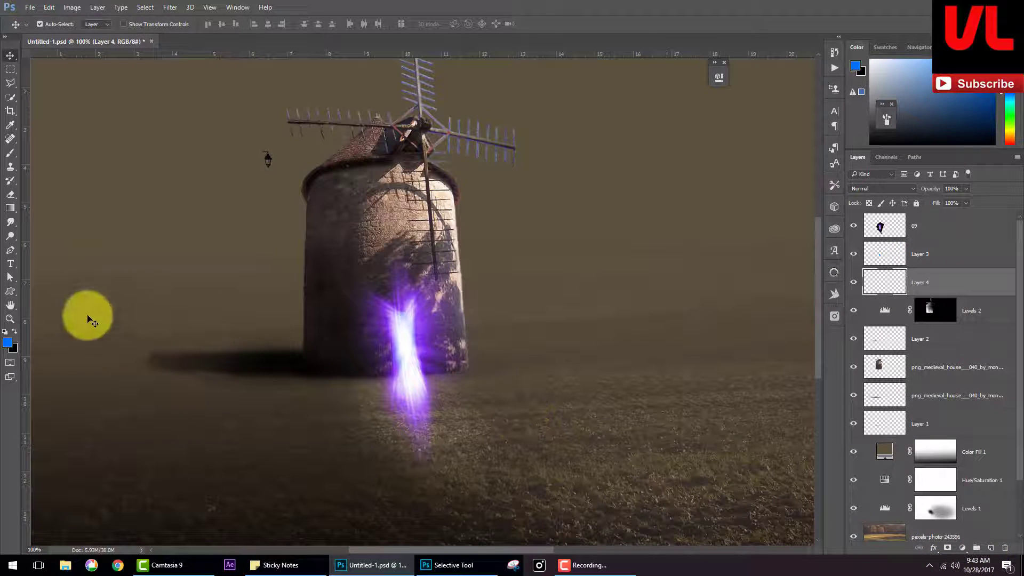
pyautogui.click(15, 153)
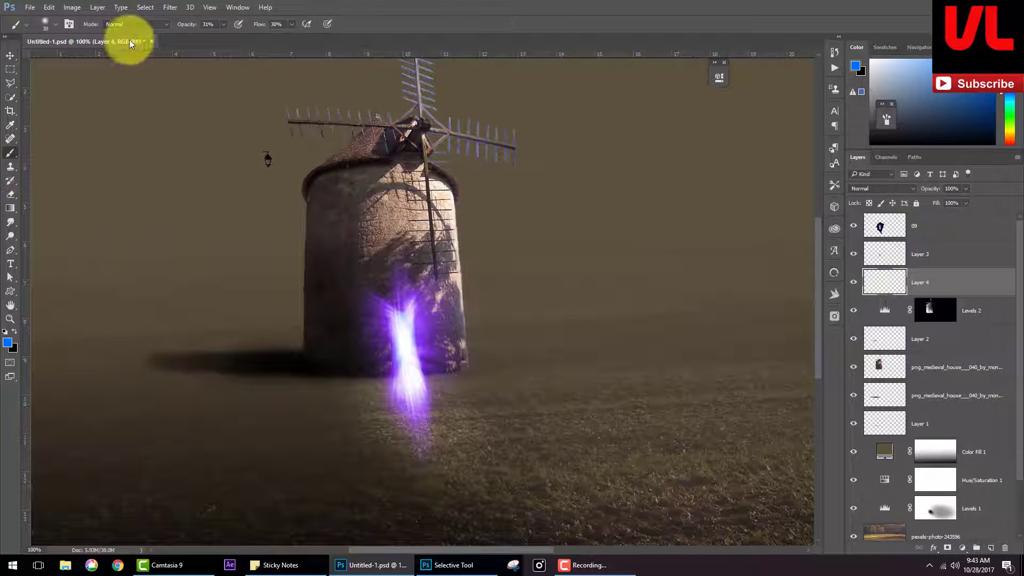
pyautogui.click(874, 189)
pyautogui.click(868, 261)
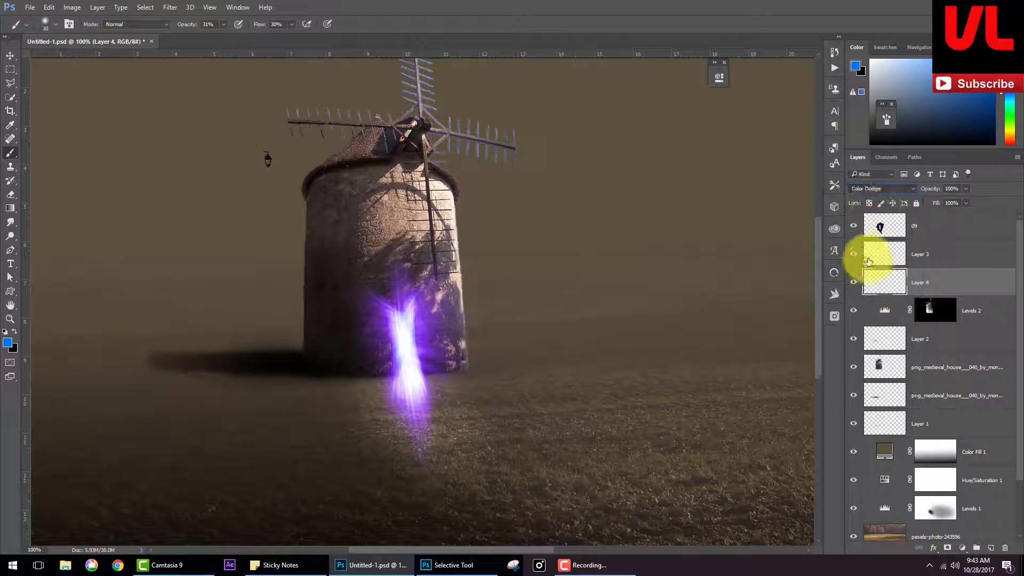
pyautogui.doubleClick(891, 295)
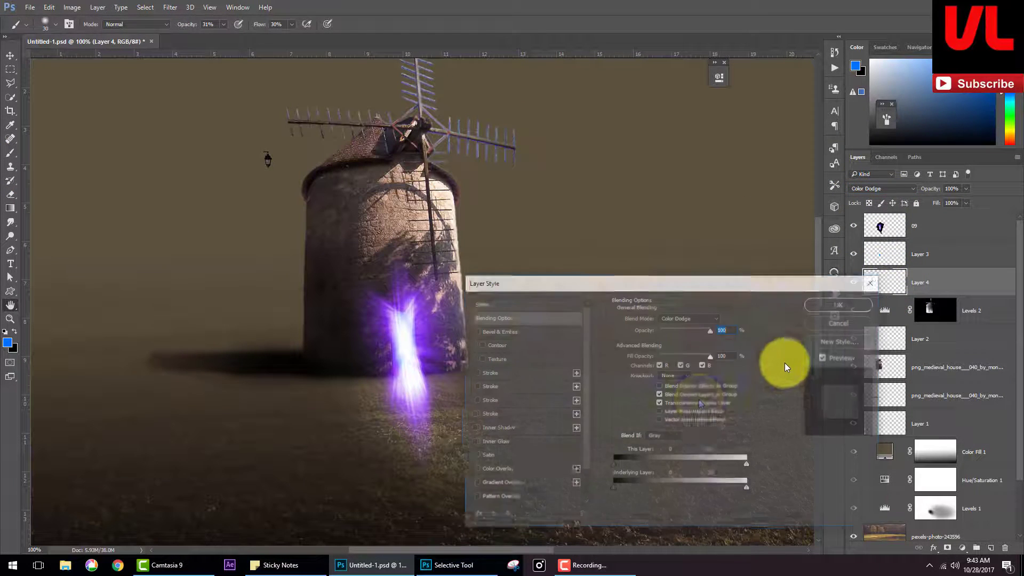
pyautogui.click(660, 402)
pyautogui.click(829, 307)
# Step: Paint purple then white soft-brush glow into the door opening on Layer 4
pyautogui.press('b')
pyautogui.scroll(3, 434, 412)
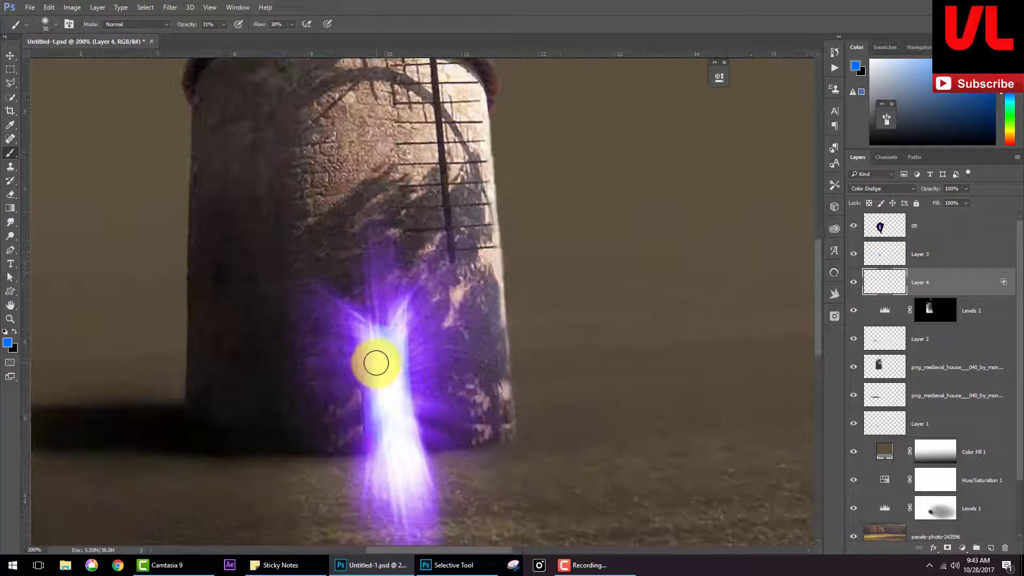
pyautogui.moveTo(377, 365)
pyautogui.mouseDown()
pyautogui.moveTo(365, 330)
pyautogui.moveTo(361, 381)
pyautogui.moveTo(361, 320)
pyautogui.moveTo(411, 334)
pyautogui.moveTo(399, 325)
pyautogui.moveTo(281, 348)
pyautogui.mouseUp()
pyautogui.press('d')
pyautogui.press('x')
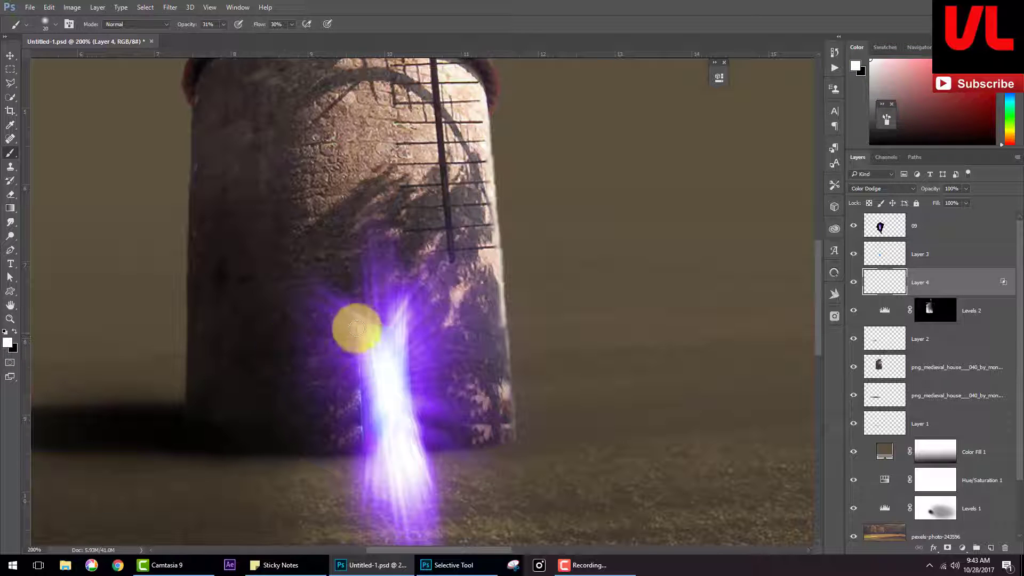
pyautogui.moveTo(354, 327)
pyautogui.mouseDown()
pyautogui.moveTo(366, 395)
pyautogui.moveTo(358, 332)
pyautogui.mouseUp()
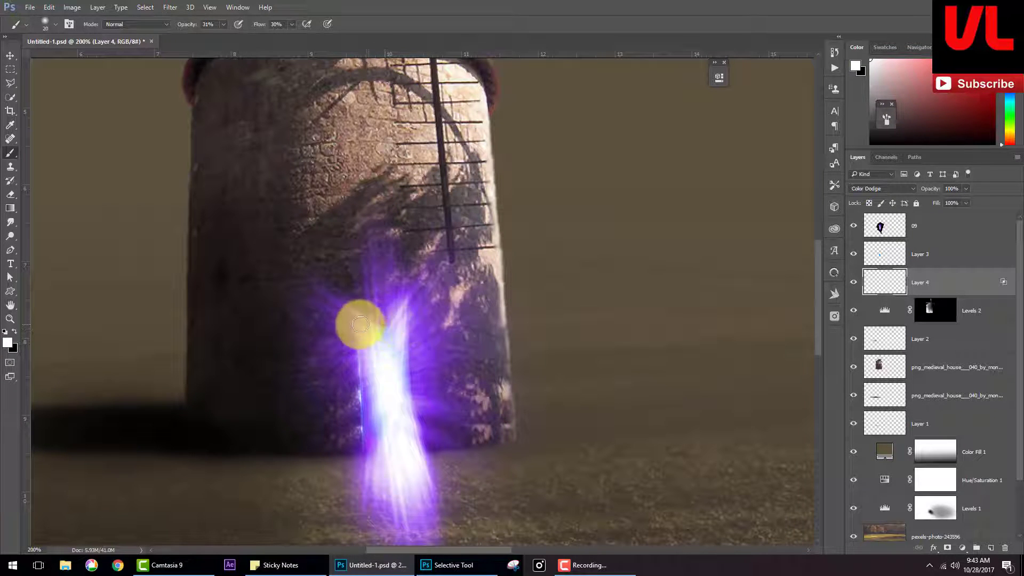
pyautogui.moveTo(411, 385)
pyautogui.mouseDown()
pyautogui.moveTo(407, 327)
pyautogui.moveTo(413, 373)
pyautogui.moveTo(400, 440)
pyautogui.moveTo(407, 361)
pyautogui.moveTo(424, 476)
pyautogui.moveTo(393, 317)
pyautogui.moveTo(400, 400)
pyautogui.moveTo(407, 323)
pyautogui.mouseUp()
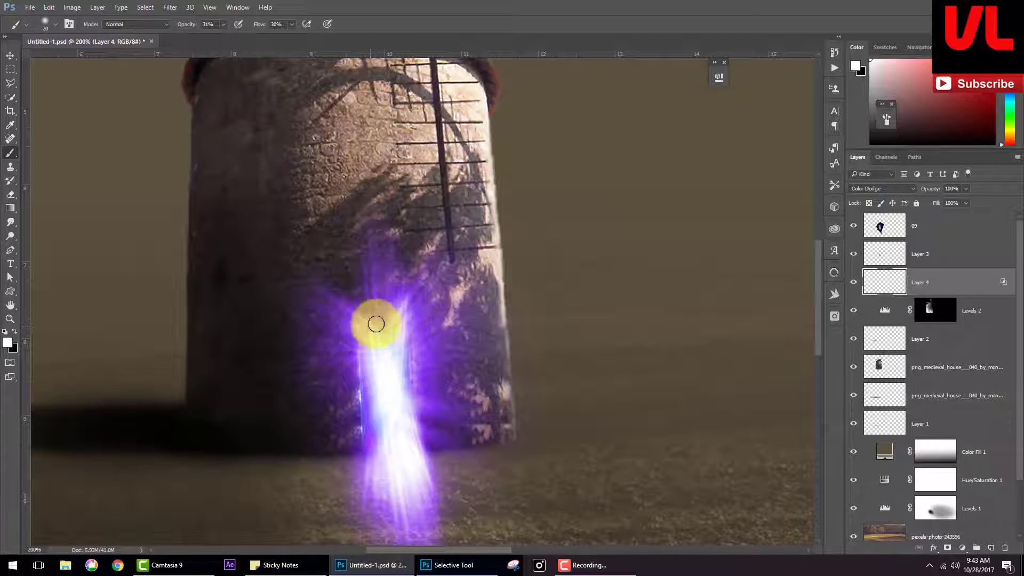
pyautogui.moveTo(364, 322)
pyautogui.mouseDown()
pyautogui.moveTo(354, 438)
pyautogui.moveTo(368, 393)
pyautogui.moveTo(361, 316)
pyautogui.moveTo(401, 321)
pyautogui.moveTo(361, 332)
pyautogui.moveTo(366, 377)
pyautogui.moveTo(372, 315)
pyautogui.moveTo(405, 342)
pyautogui.moveTo(405, 325)
pyautogui.moveTo(412, 400)
pyautogui.moveTo(413, 352)
pyautogui.moveTo(407, 453)
pyautogui.moveTo(414, 407)
pyautogui.moveTo(359, 460)
pyautogui.moveTo(423, 466)
pyautogui.moveTo(382, 496)
pyautogui.mouseUp()
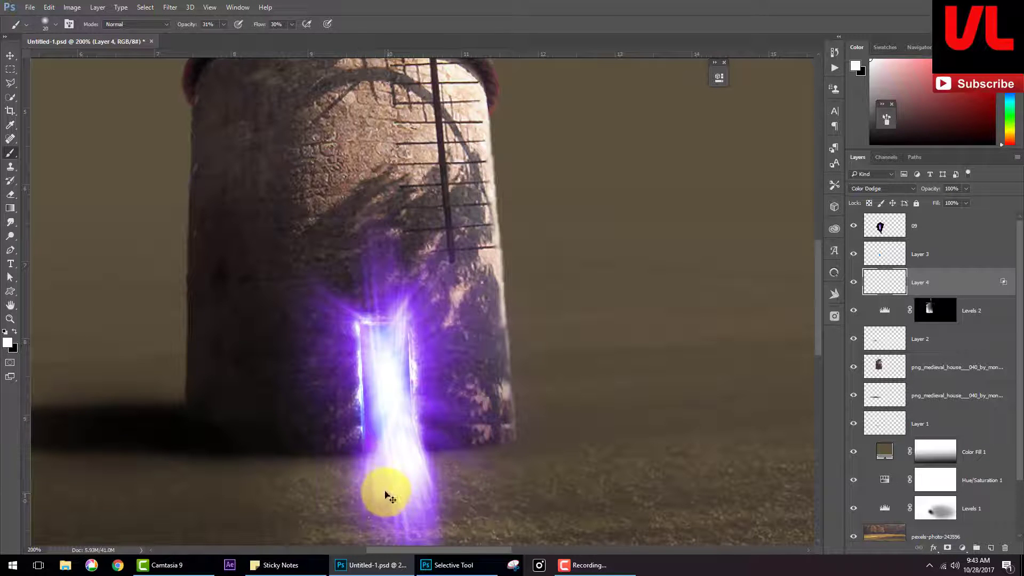
pyautogui.hotkey('ctrl', '-')
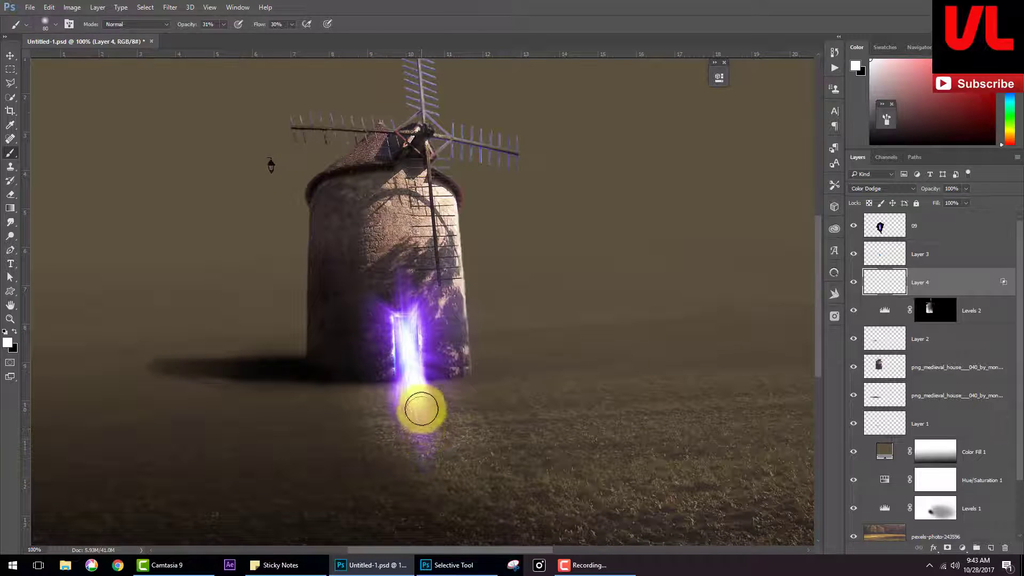
# Step: Paint a soft white light pool on the ground below the door at about 10% brush opacity
pyautogui.moveTo(421, 409)
pyautogui.mouseDown()
pyautogui.moveTo(425, 400)
pyautogui.moveTo(414, 448)
pyautogui.moveTo(448, 425)
pyautogui.moveTo(393, 411)
pyautogui.moveTo(421, 441)
pyautogui.moveTo(366, 402)
pyautogui.moveTo(350, 434)
pyautogui.moveTo(336, 416)
pyautogui.moveTo(433, 410)
pyautogui.moveTo(476, 430)
pyautogui.moveTo(471, 507)
pyautogui.moveTo(369, 381)
pyautogui.mouseUp()
pyautogui.hotkey('ctrl', '-')
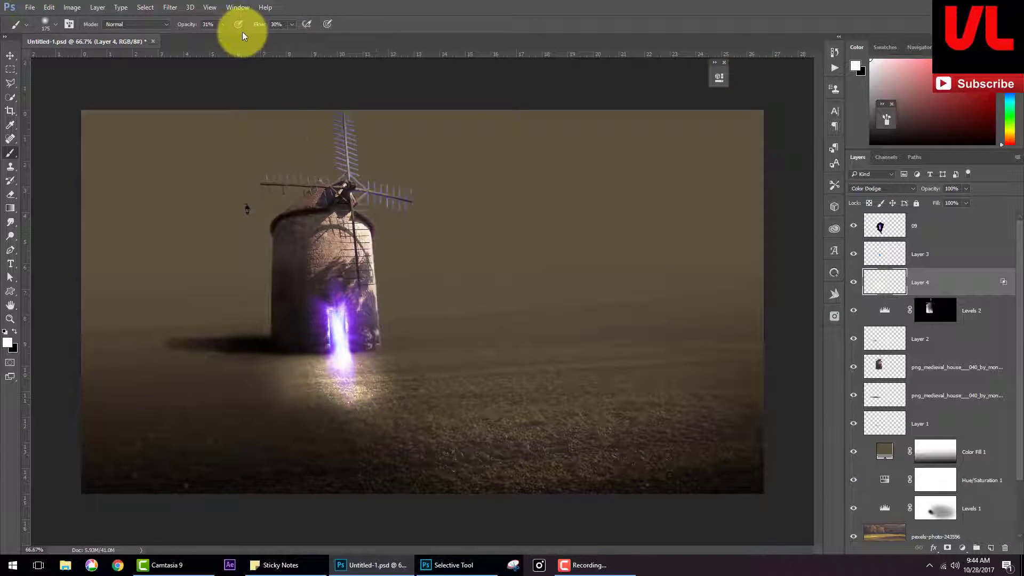
pyautogui.moveTo(198, 25)
pyautogui.mouseDown()
pyautogui.moveTo(168, 31)
pyautogui.moveTo(229, 26)
pyautogui.mouseUp()
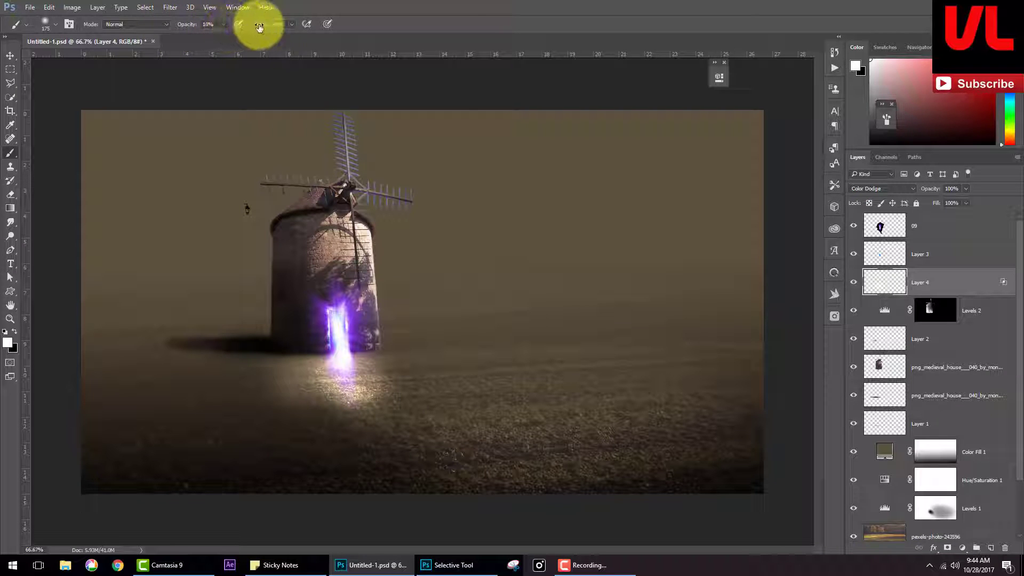
pyautogui.press(']')
pyautogui.moveTo(344, 400)
pyautogui.mouseDown()
pyautogui.moveTo(309, 413)
pyautogui.moveTo(423, 389)
pyautogui.moveTo(343, 411)
pyautogui.moveTo(378, 421)
pyautogui.moveTo(293, 427)
pyautogui.moveTo(277, 368)
pyautogui.moveTo(403, 364)
pyautogui.mouseUp()
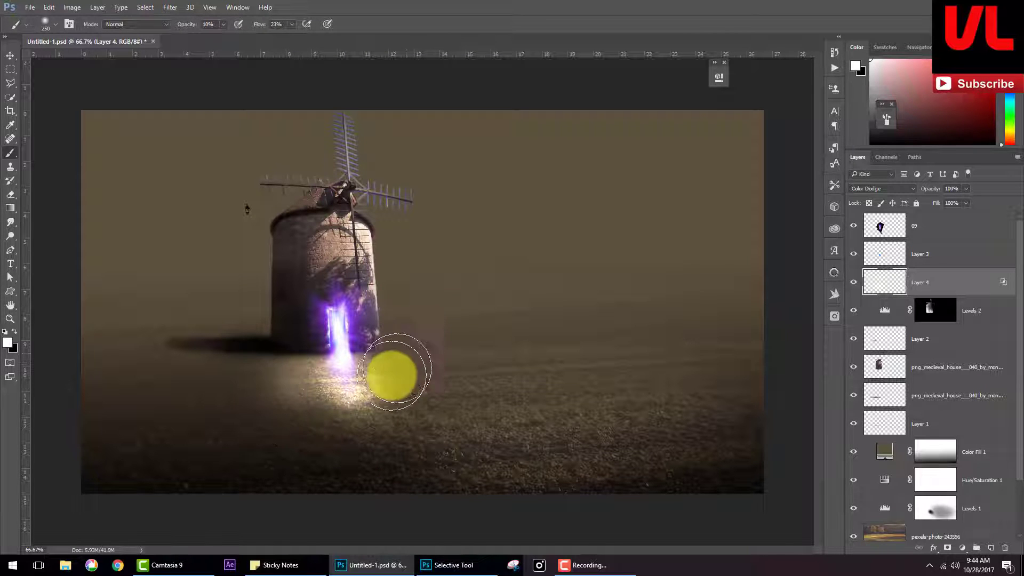
pyautogui.hotkey('ctrl', '+')
pyautogui.hotkey('ctrl', '+')
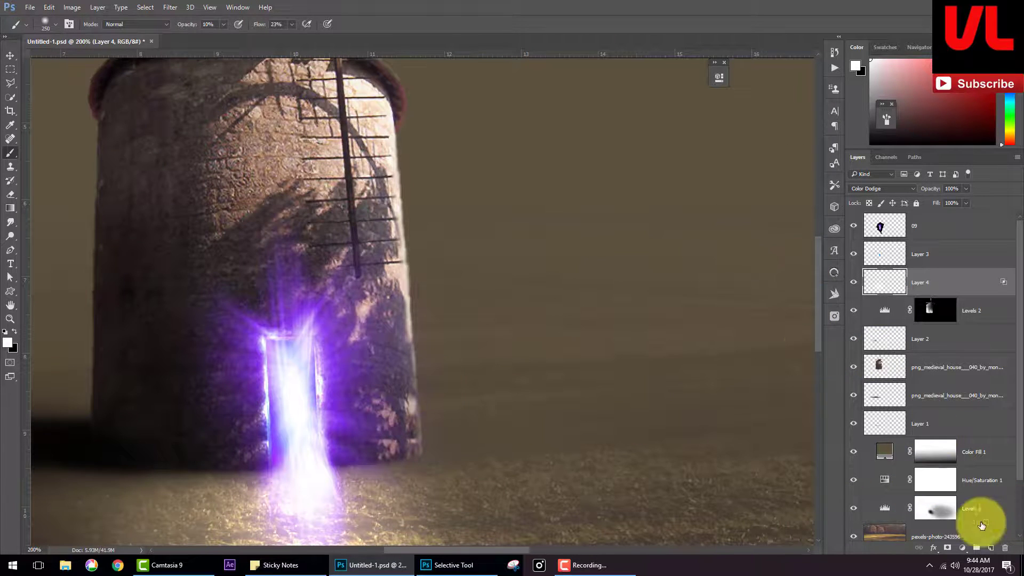
pyautogui.click(990, 548)
# Step: Set Layer 5 to Color Dodge and paint purple glow around the door at 60% opacity
pyautogui.click(896, 188)
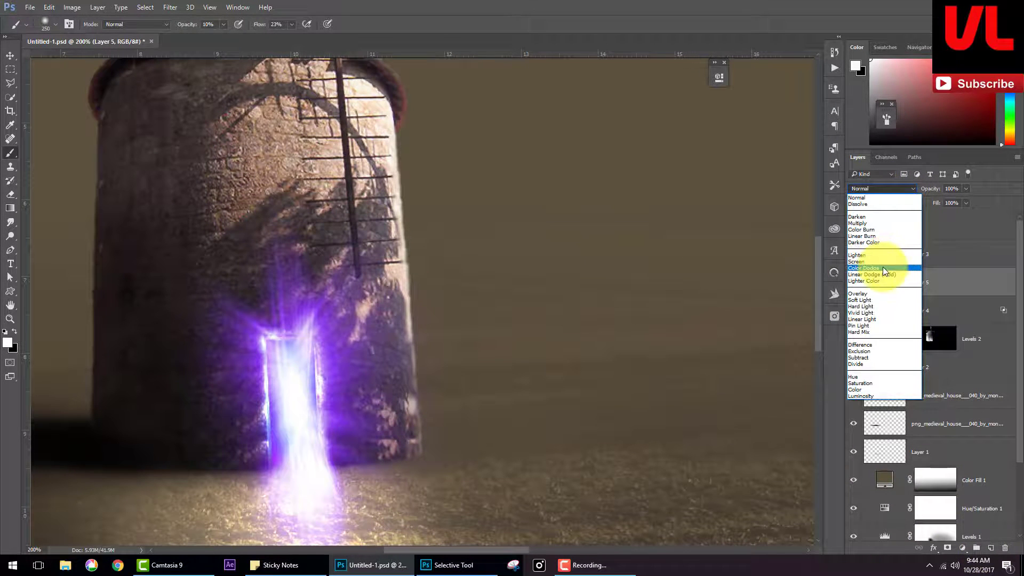
pyautogui.click(882, 267)
pyautogui.press('6')
pyautogui.moveTo(248, 27); pyautogui.dragTo(270, 23)
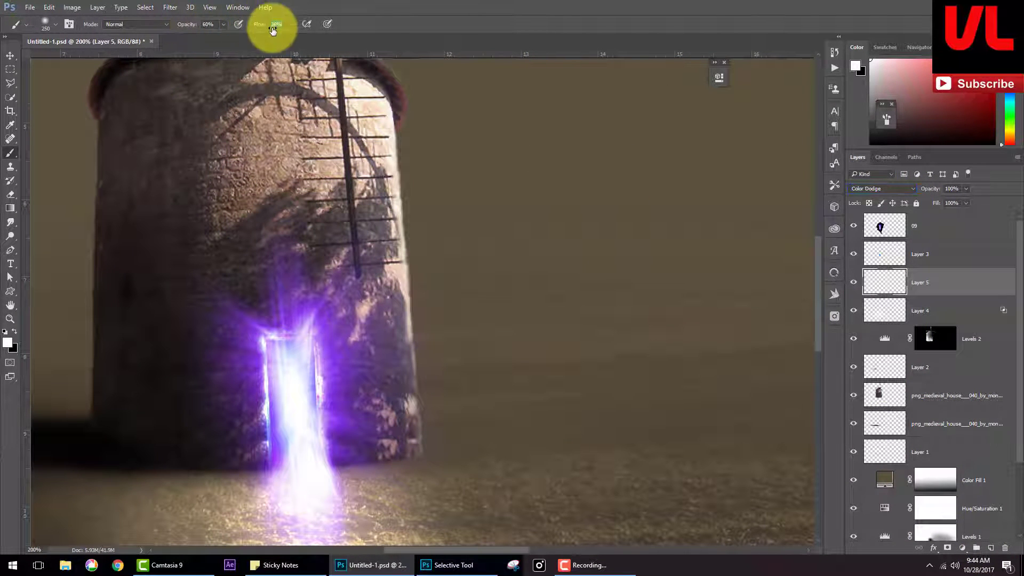
pyautogui.moveTo(357, 248); pyautogui.dragTo(310, 352)
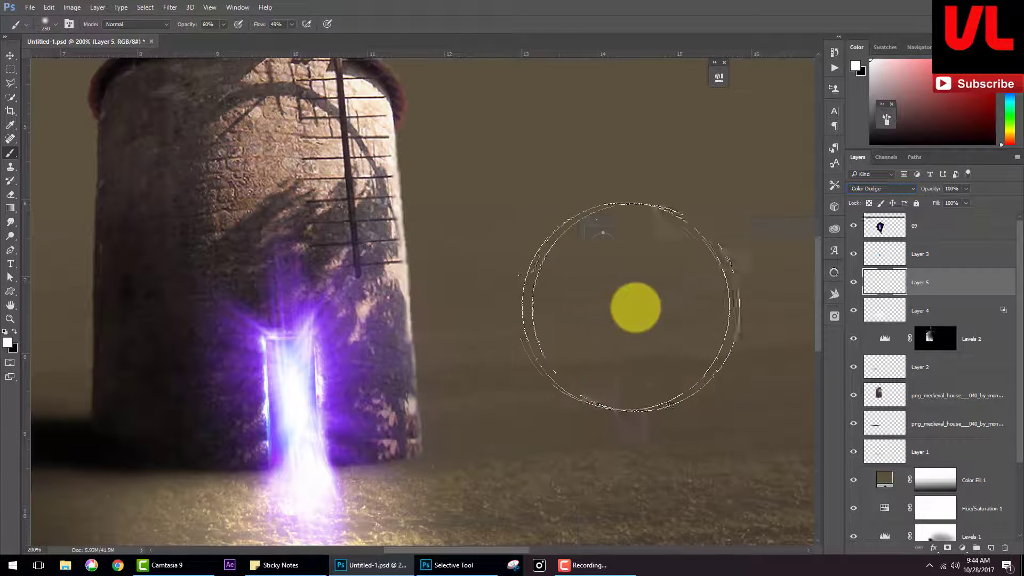
pyautogui.rightClick(637, 304)
pyautogui.press('Return')
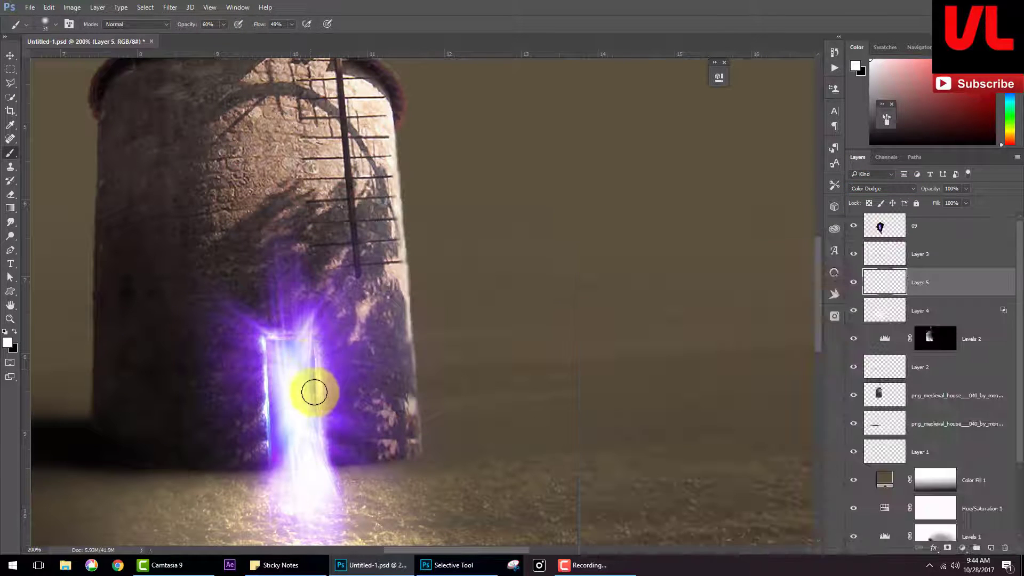
pyautogui.moveTo(313, 406)
pyautogui.mouseDown()
pyautogui.moveTo(312, 387)
pyautogui.moveTo(269, 425)
pyautogui.moveTo(274, 464)
pyautogui.moveTo(269, 349)
pyautogui.mouseUp()
# Step: On a new Layer 6 paint a thin bright line down the door's left edge; move Layer 3 above Levels 2
pyautogui.click(991, 547)
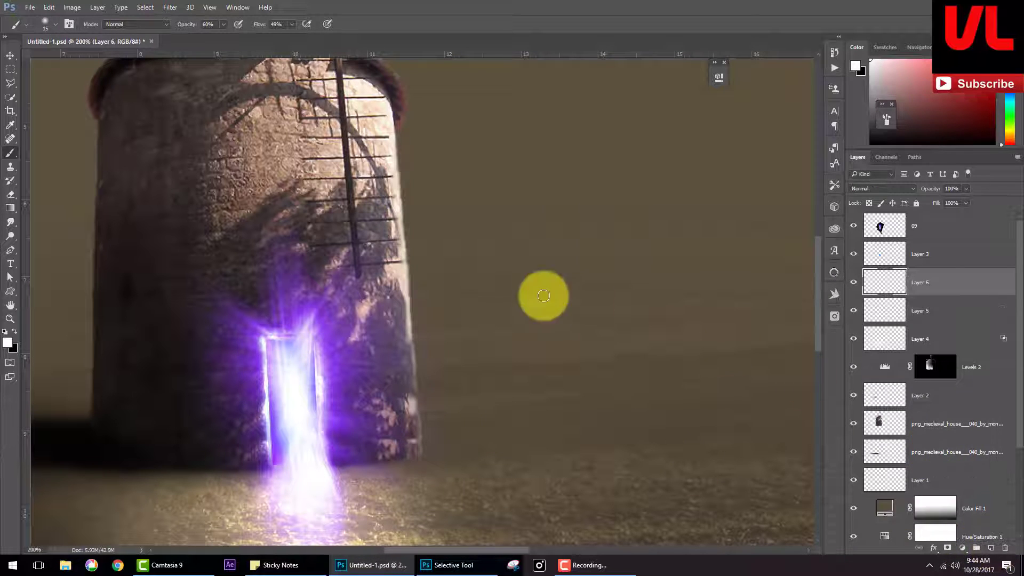
pyautogui.press('[')
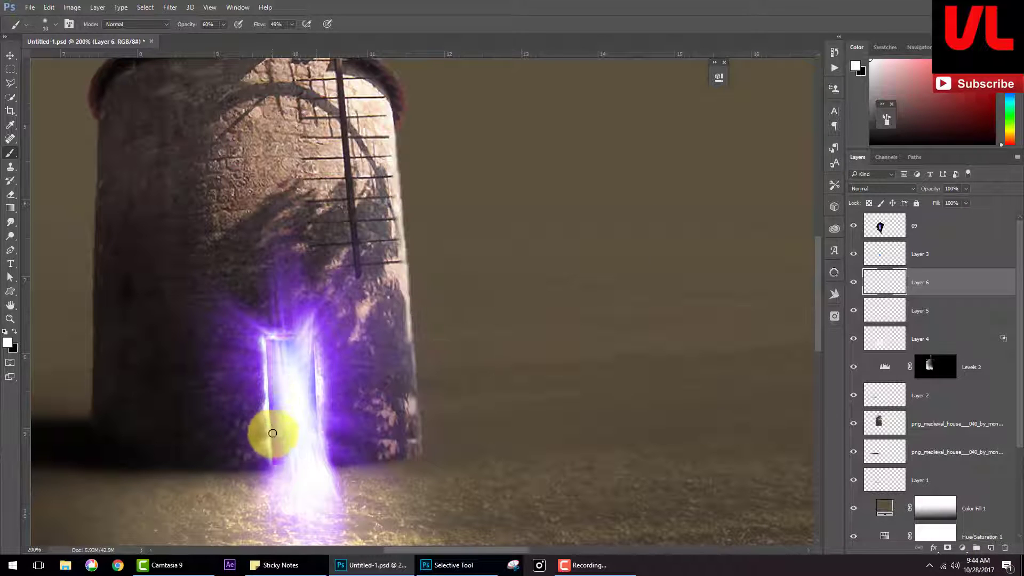
pyautogui.moveTo(274, 419); pyautogui.dragTo(278, 458)
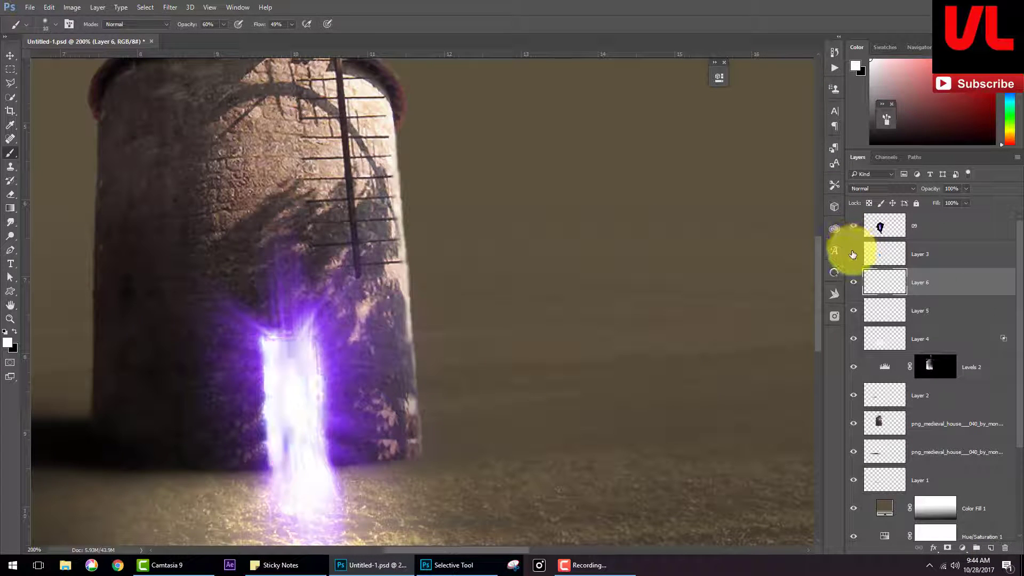
pyautogui.moveTo(890, 262); pyautogui.dragTo(888, 347)
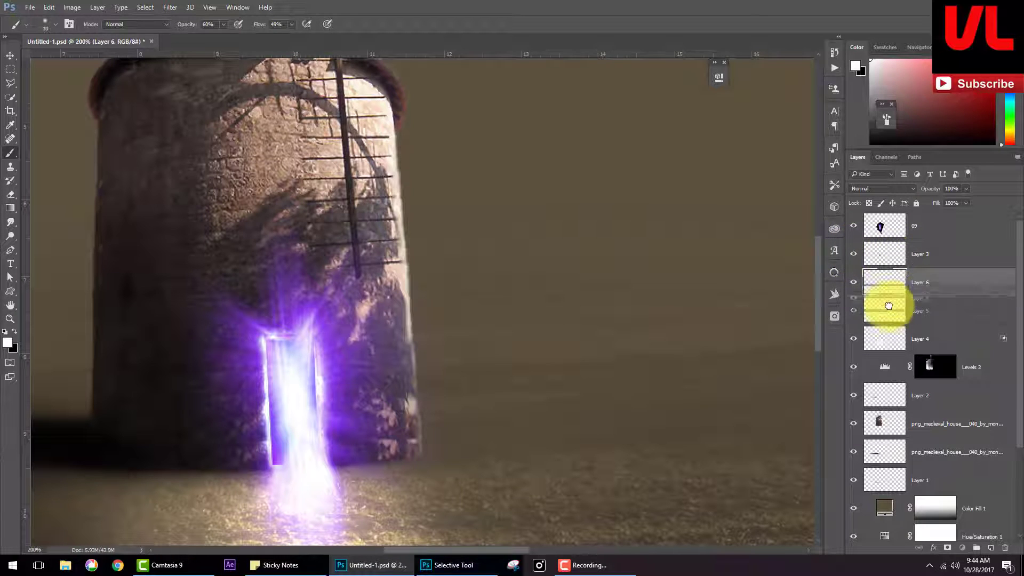
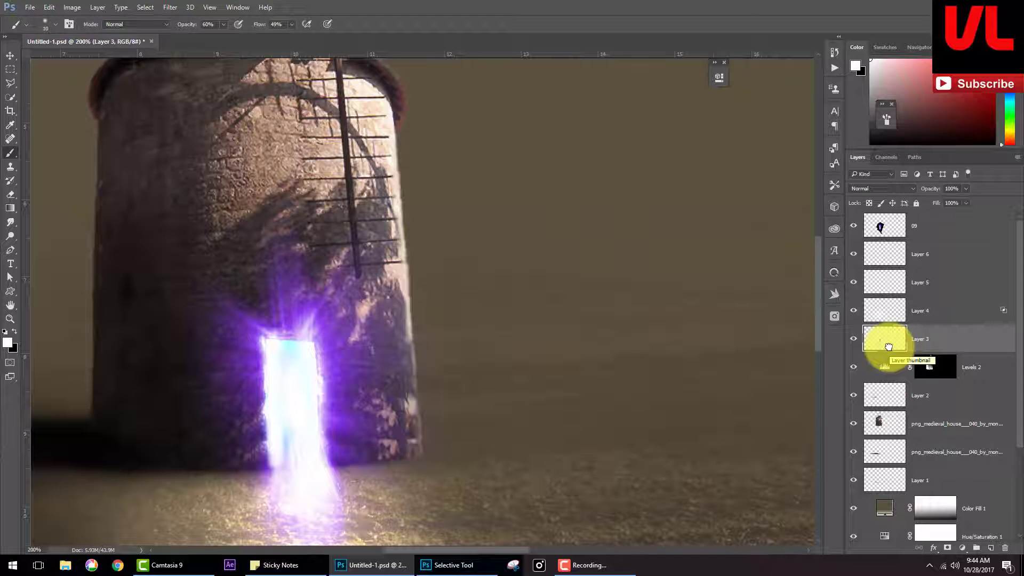
# Step: Compare Layer 4's glow, then duplicate Layer 3 under layer 09 at about 42% opacity
pyautogui.click(867, 310)
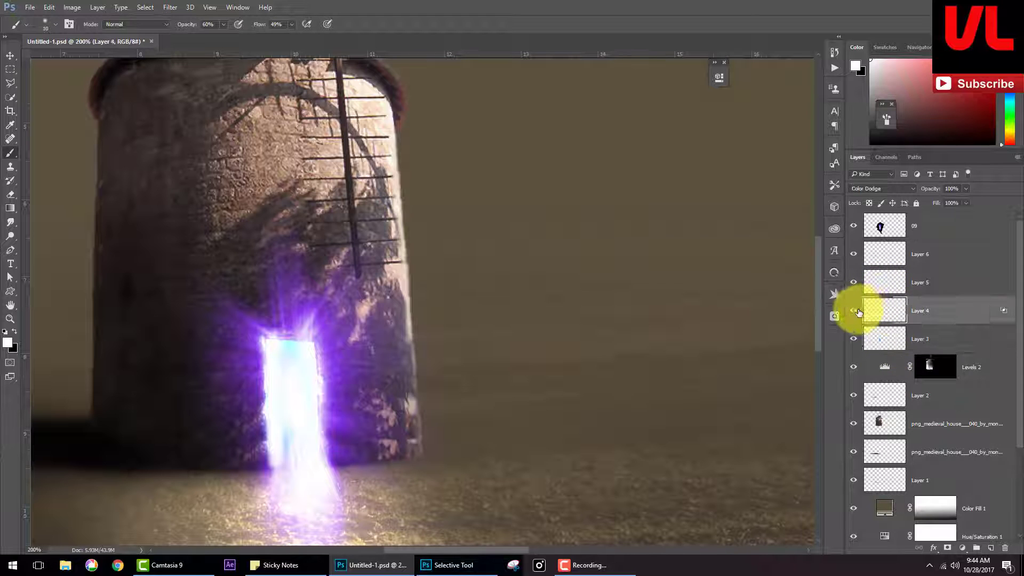
pyautogui.click(853, 311)
pyautogui.click(853, 312)
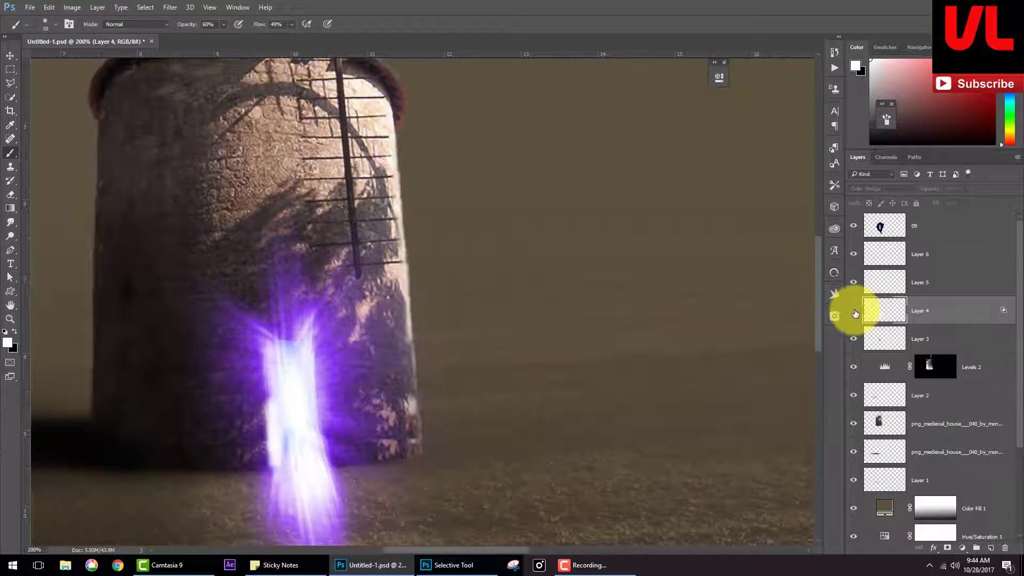
pyautogui.click(878, 342)
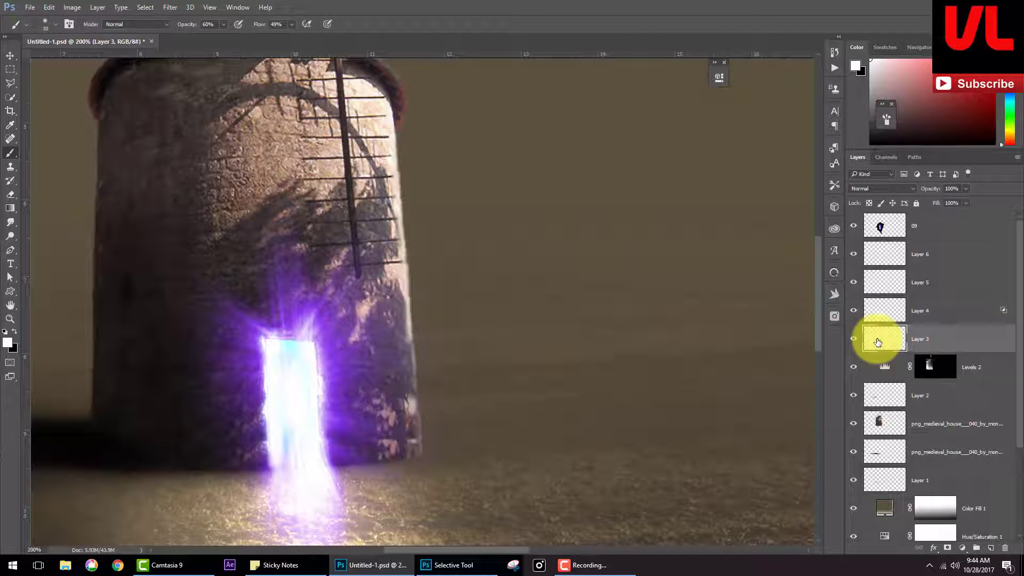
pyautogui.hotkey('ctrl', 'j')
pyautogui.moveTo(878, 340); pyautogui.dragTo(877, 242)
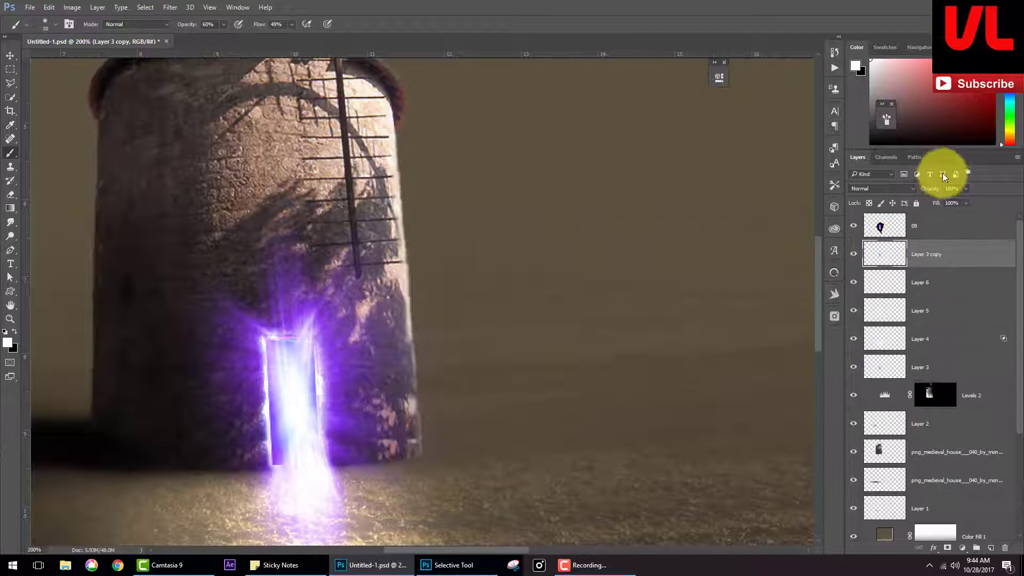
pyautogui.moveTo(923, 190); pyautogui.dragTo(909, 194)
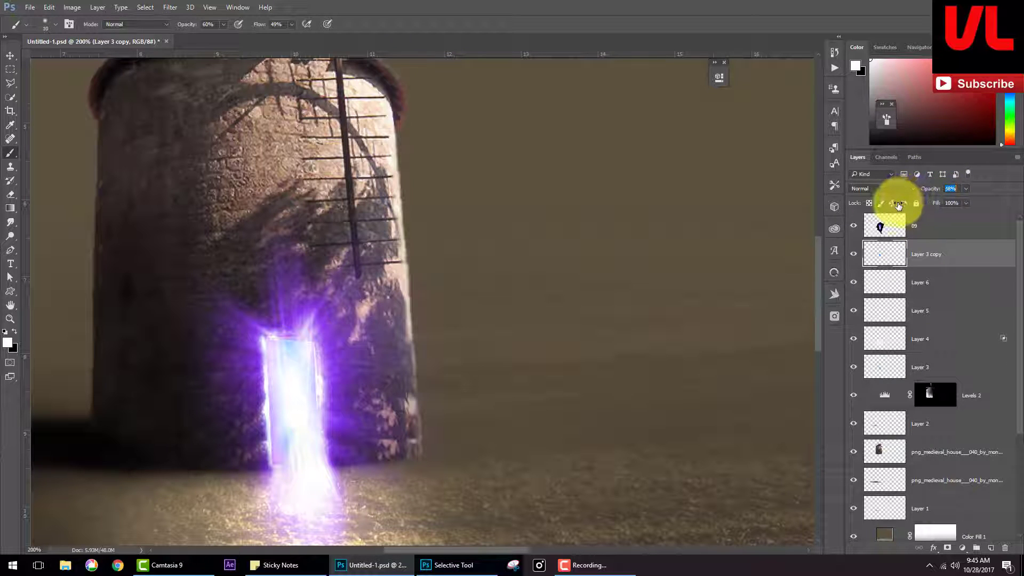
# Step: Erase the excess purple glow of Layer 3 copy at the door's lower sides
pyautogui.click(10, 194)
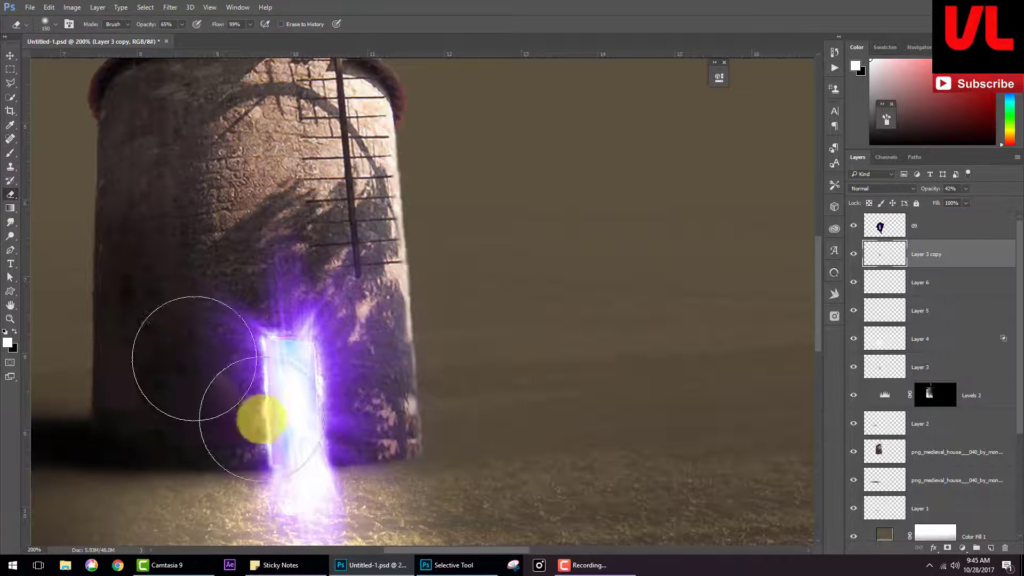
pyautogui.moveTo(281, 483); pyautogui.dragTo(293, 469)
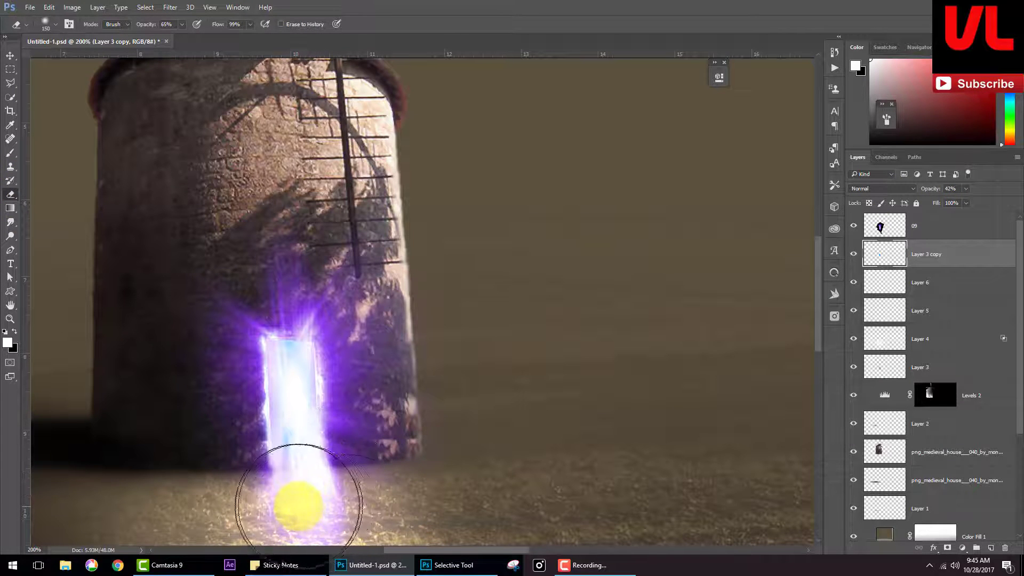
pyautogui.hotkey('ctrl', '-')
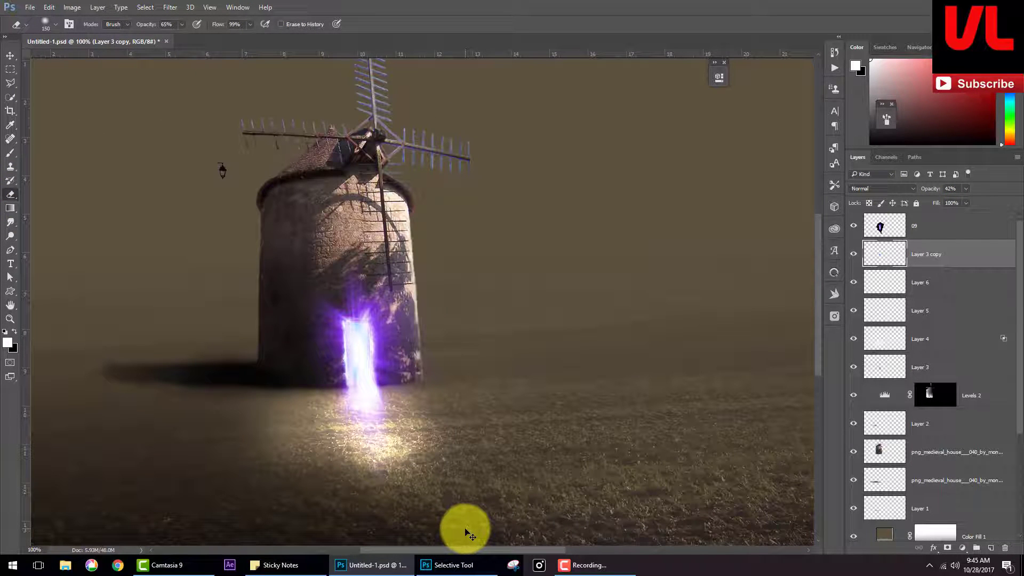
pyautogui.hotkey('ctrl', '-')
pyautogui.hotkey('ctrl', '+')
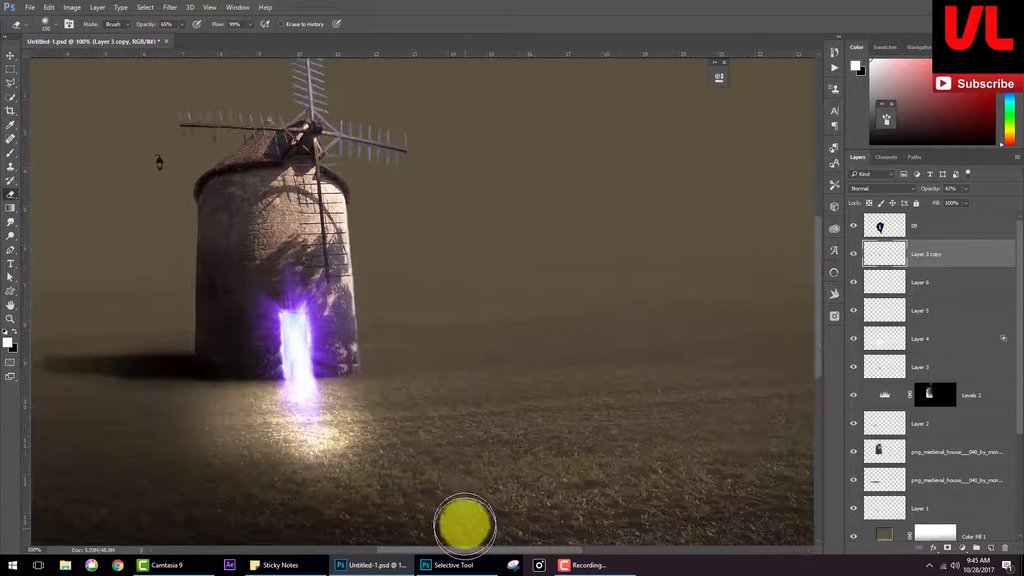
pyautogui.hotkey('ctrl', '-')
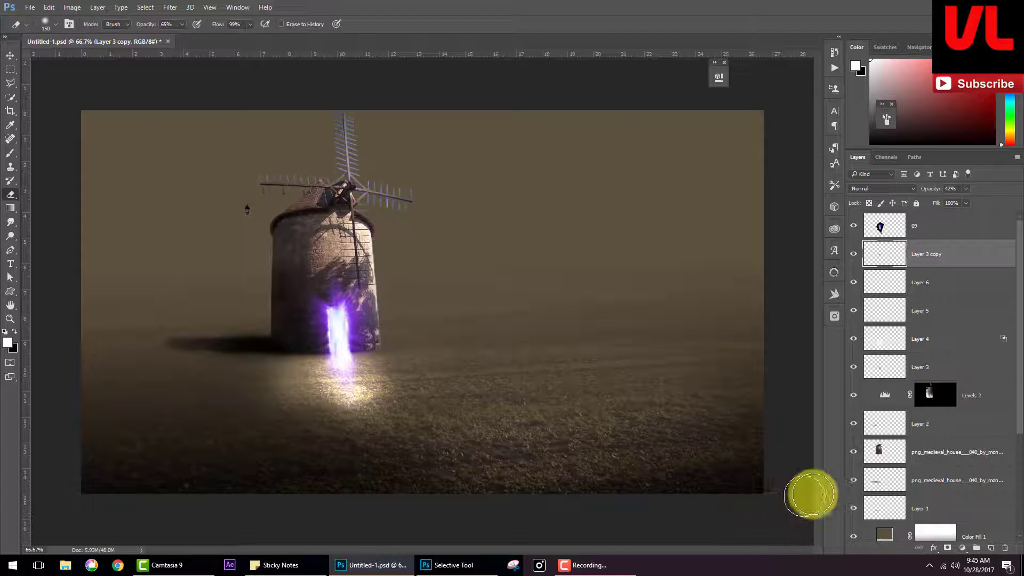
pyautogui.click(949, 230)
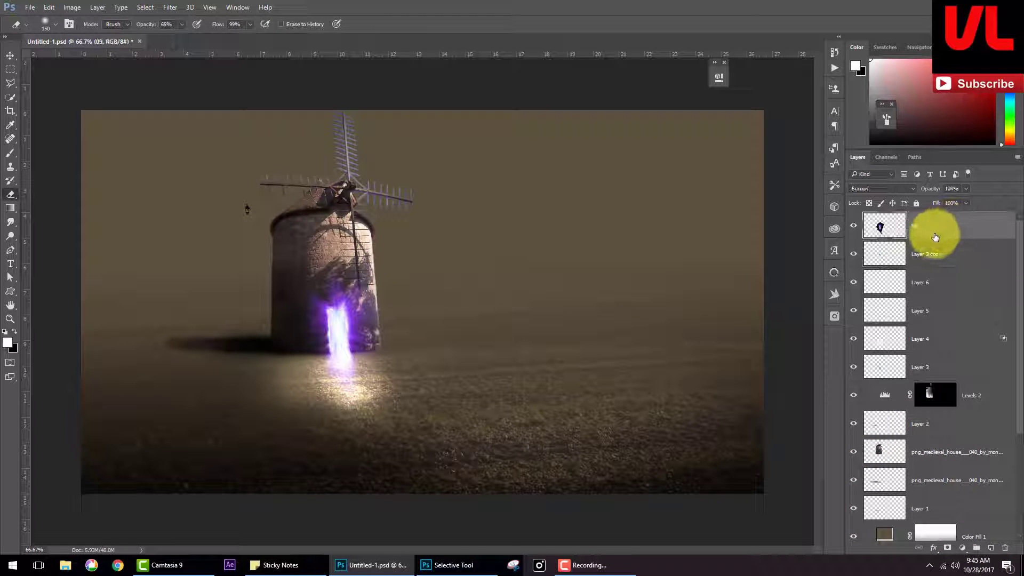
# Step: Duplicate layer 09 and try an enlarged, distorted version of the glow
pyautogui.hotkey('ctrl', 'j')
pyautogui.hotkey('ctrl', 't')
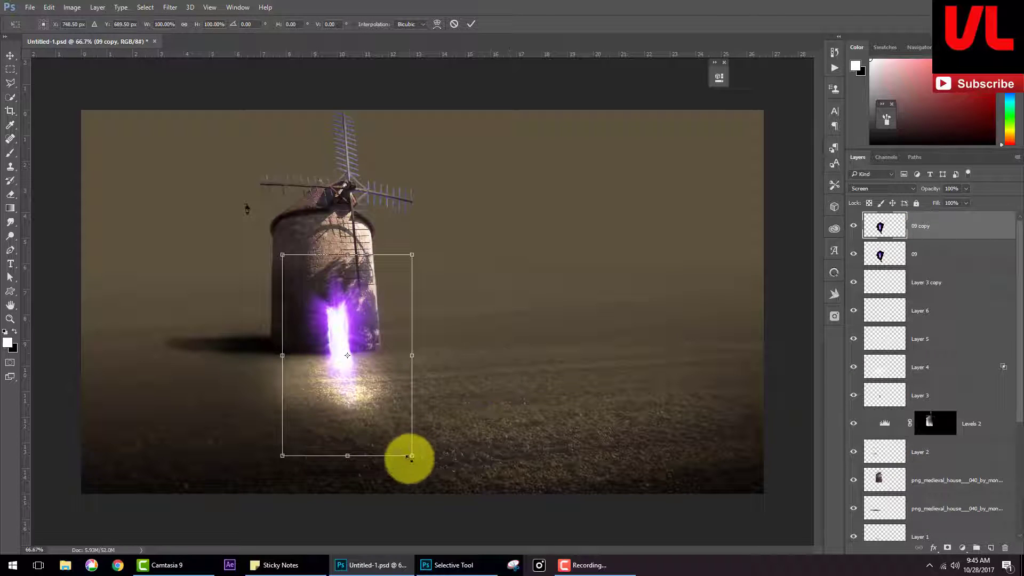
pyautogui.moveTo(413, 457); pyautogui.dragTo(448, 467)
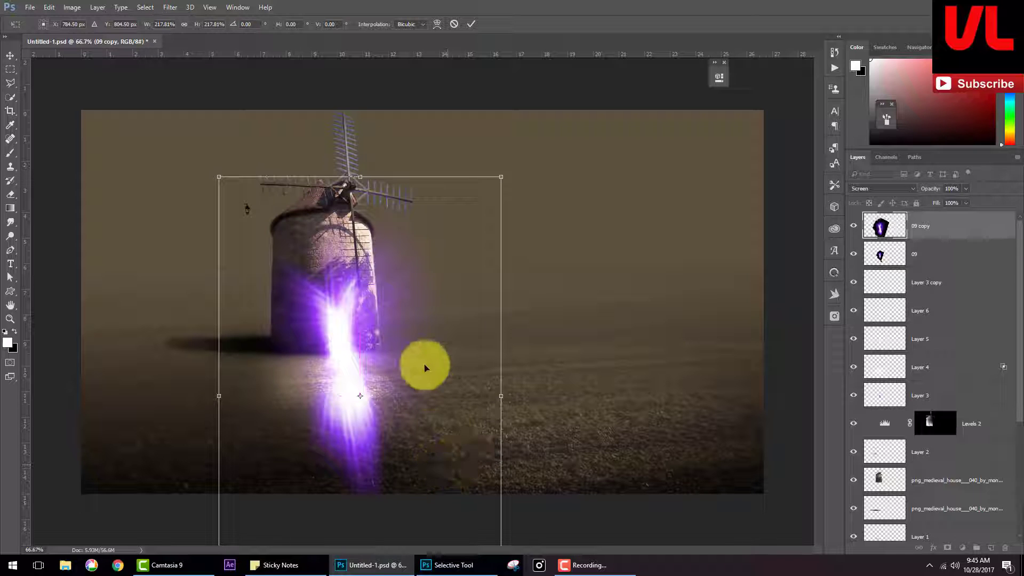
pyautogui.rightClick(422, 345)
pyautogui.click(455, 409)
pyautogui.hotkey('ctrl', '-')
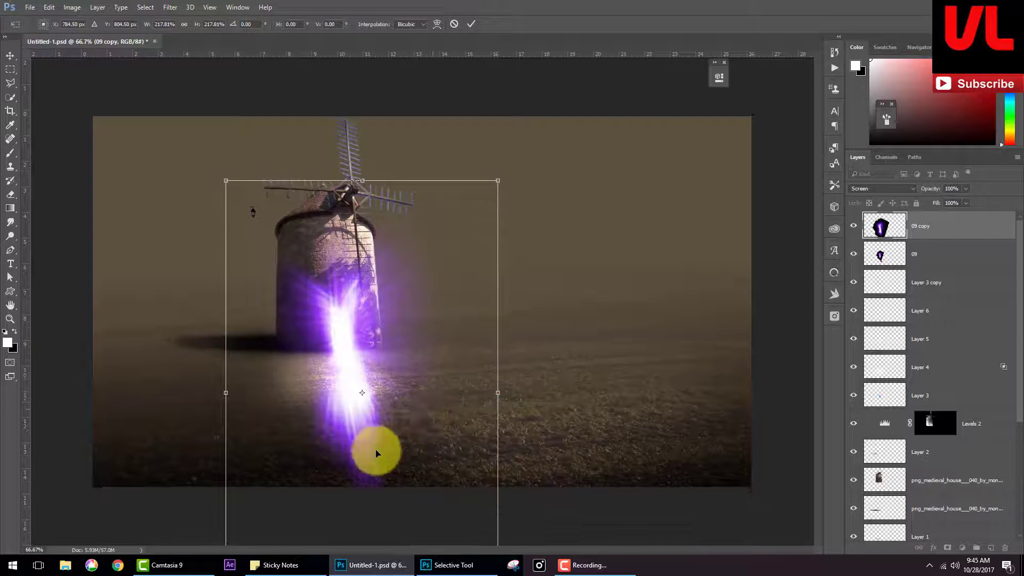
pyautogui.moveTo(270, 537); pyautogui.dragTo(269, 463)
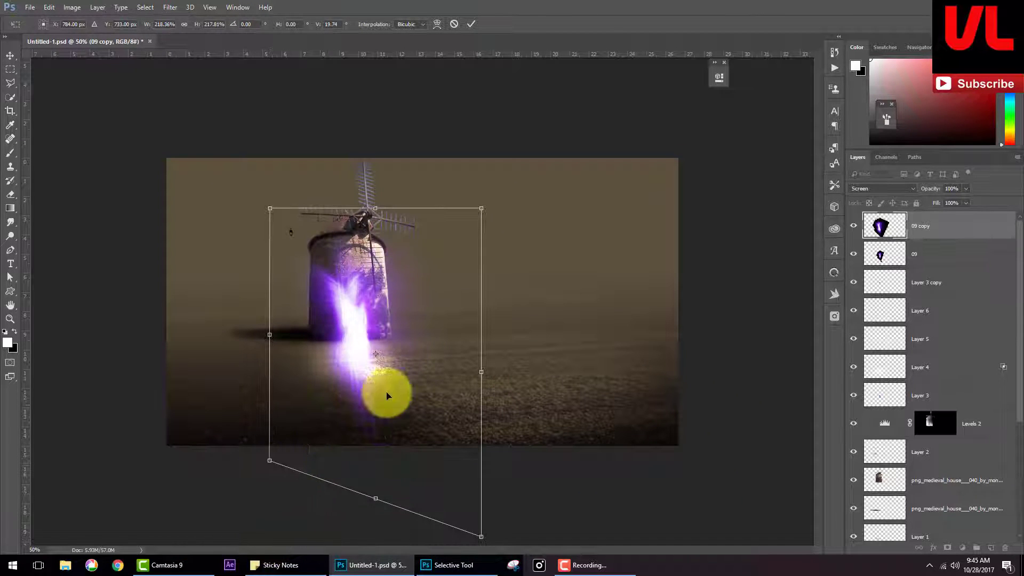
pyautogui.moveTo(385, 303); pyautogui.dragTo(392, 308)
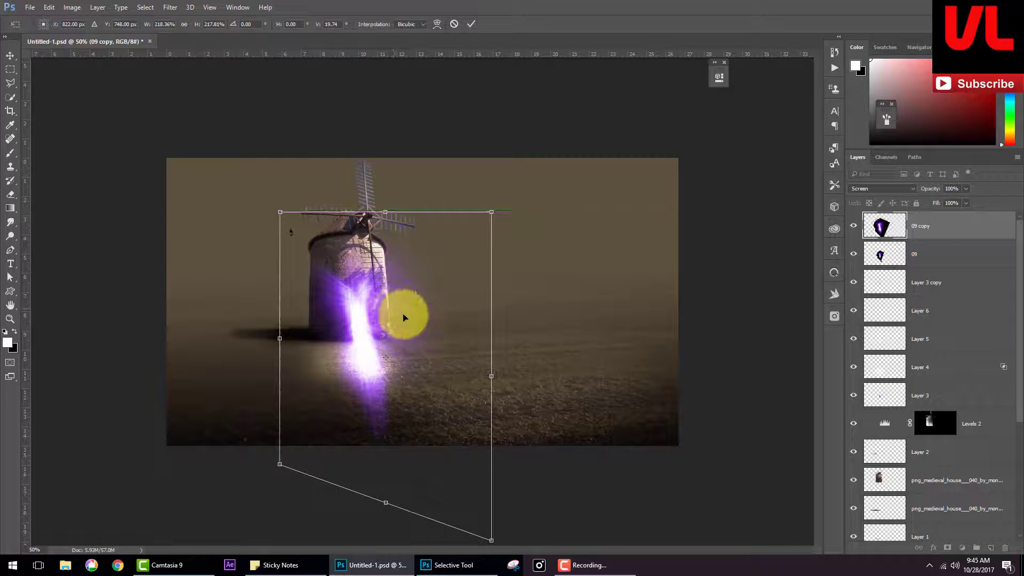
pyautogui.hotkey('ctrl', 'z')
pyautogui.press('Return')
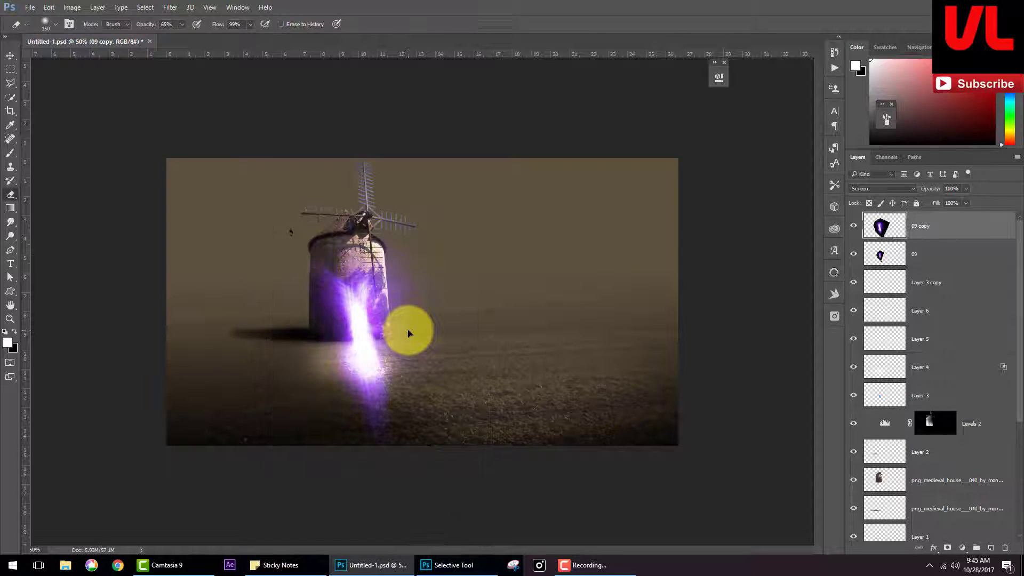
pyautogui.press('e')
# Step: Rescale the 09 copy glow to about 180% and warp its corners into a spreading flare
pyautogui.hotkey('ctrl', 't')
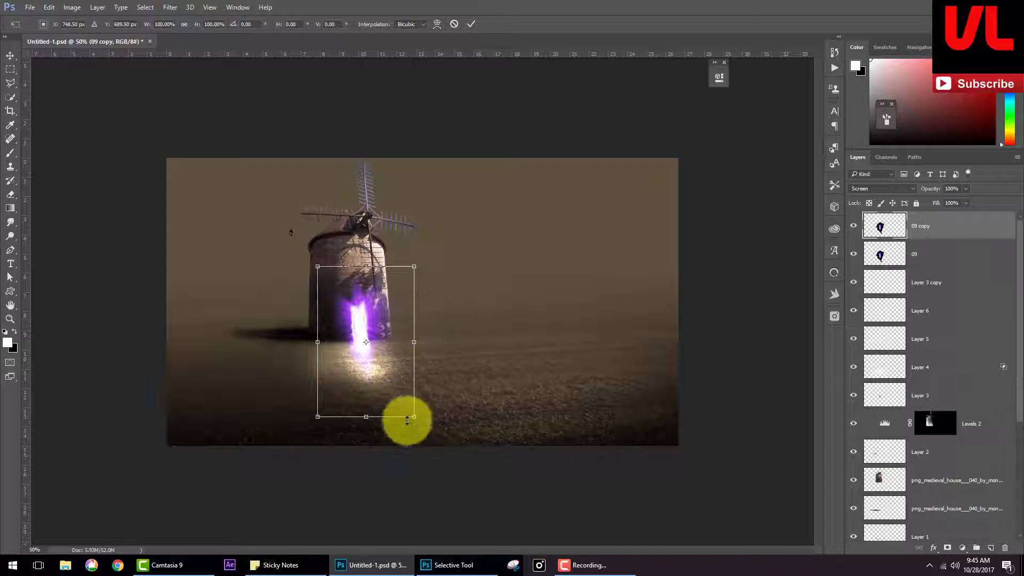
pyautogui.moveTo(414, 417); pyautogui.dragTo(421, 426)
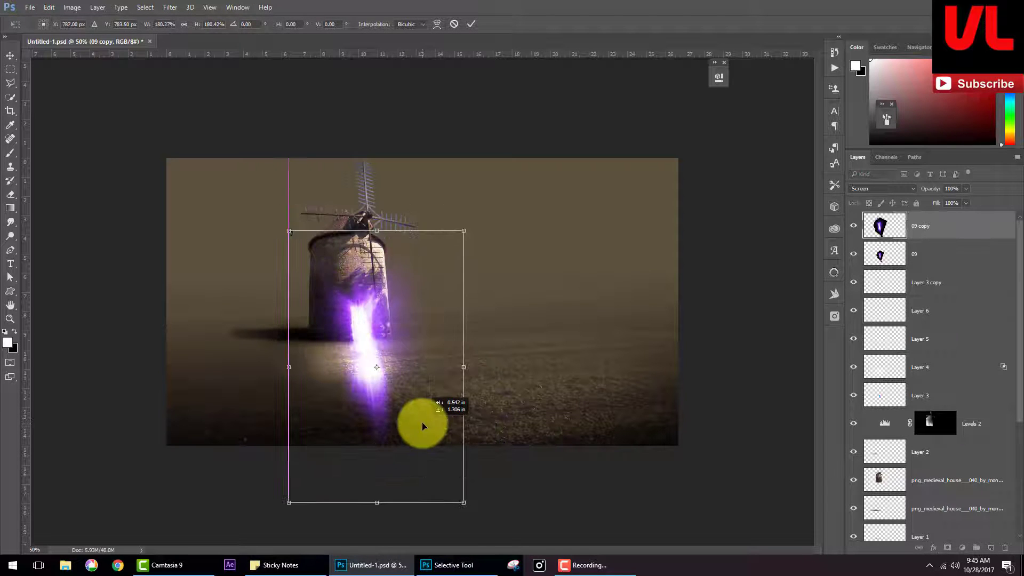
pyautogui.rightClick(401, 359)
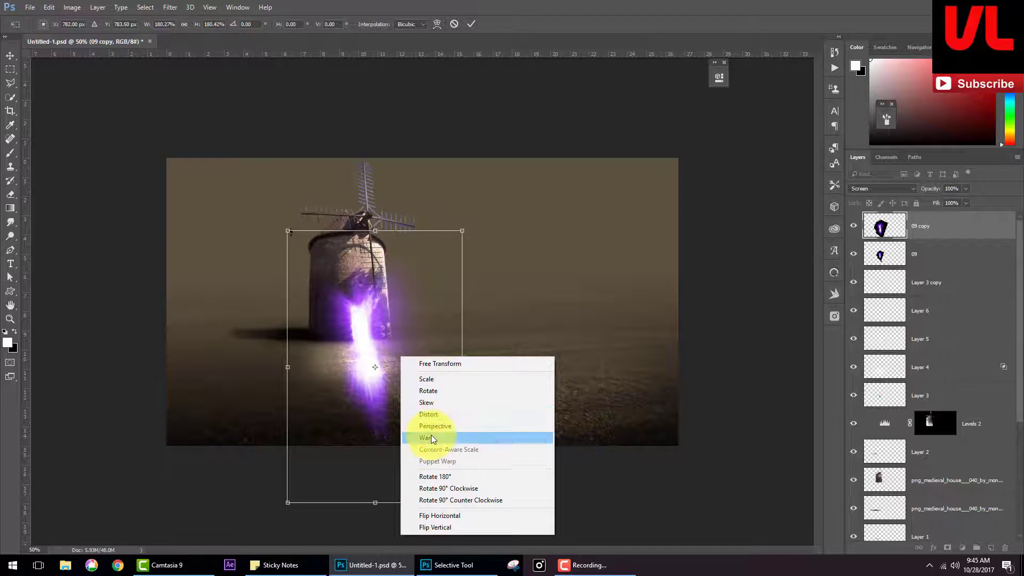
pyautogui.click(431, 435)
pyautogui.moveTo(396, 457); pyautogui.dragTo(380, 321)
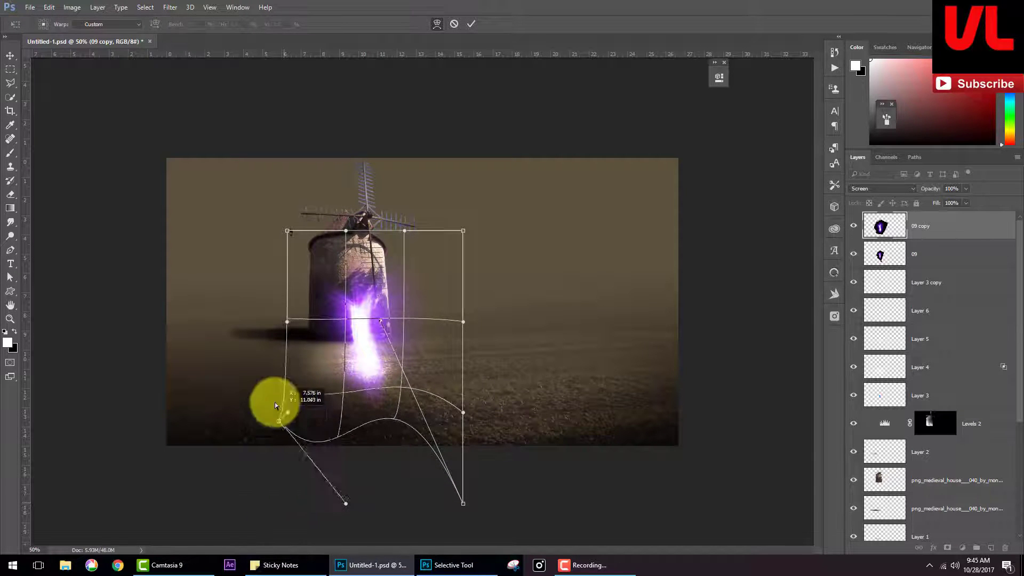
pyautogui.moveTo(287, 503); pyautogui.dragTo(265, 339)
pyautogui.moveTo(463, 505); pyautogui.dragTo(465, 332)
pyautogui.moveTo(288, 232); pyautogui.dragTo(272, 310)
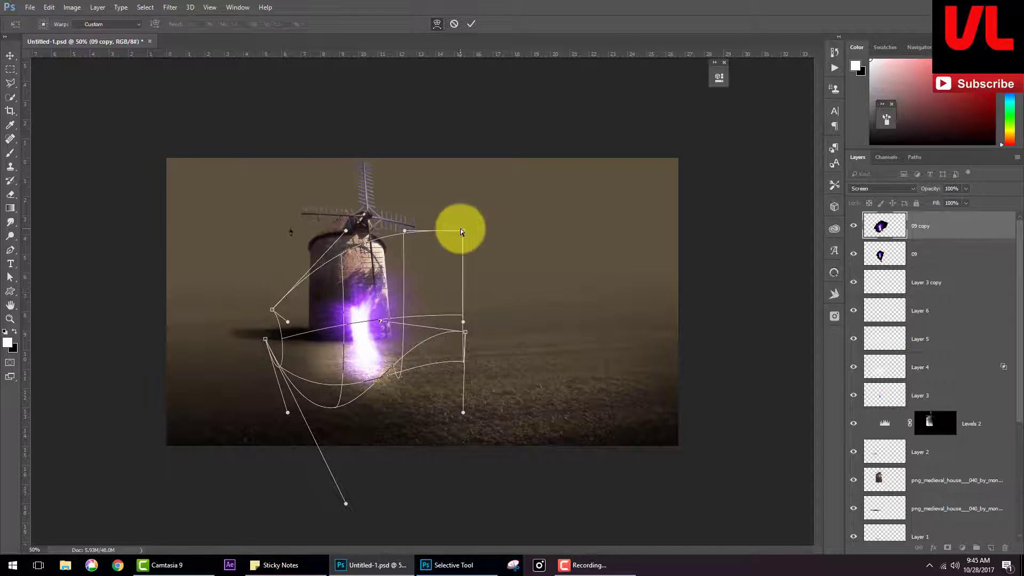
pyautogui.moveTo(462, 231)
pyautogui.mouseDown()
pyautogui.moveTo(496, 275)
pyautogui.moveTo(503, 354)
pyautogui.mouseUp()
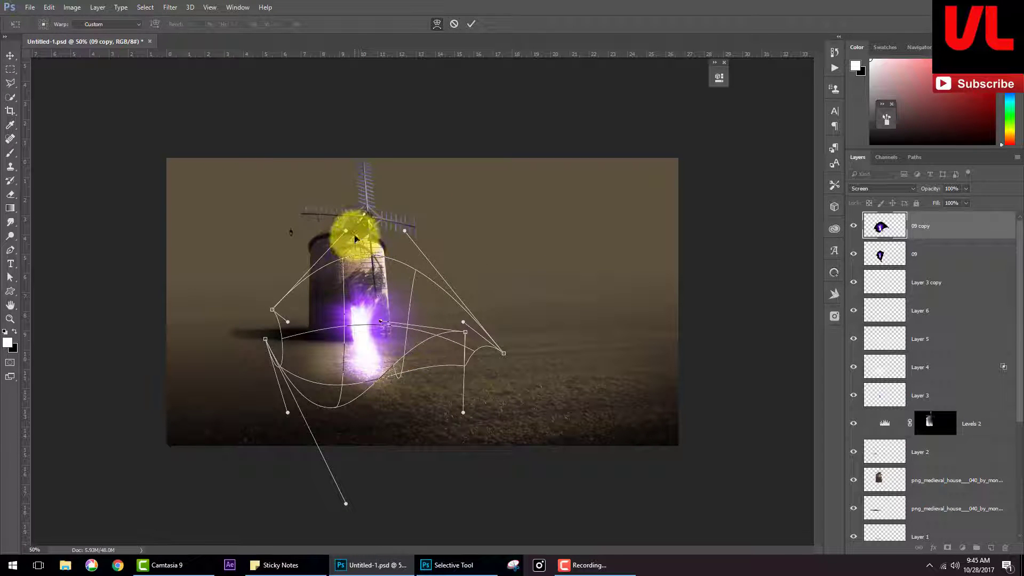
pyautogui.moveTo(344, 216); pyautogui.dragTo(341, 182)
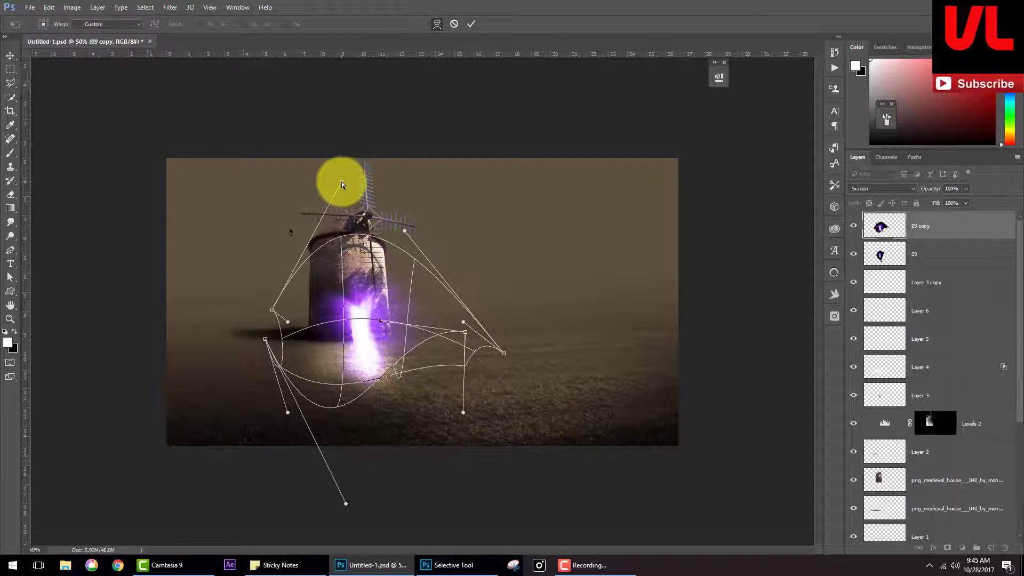
pyautogui.press('Return')
# Step: Apply Levels to the 09 copy glow, brightening midtones and lowering output highlights
pyautogui.press('e')
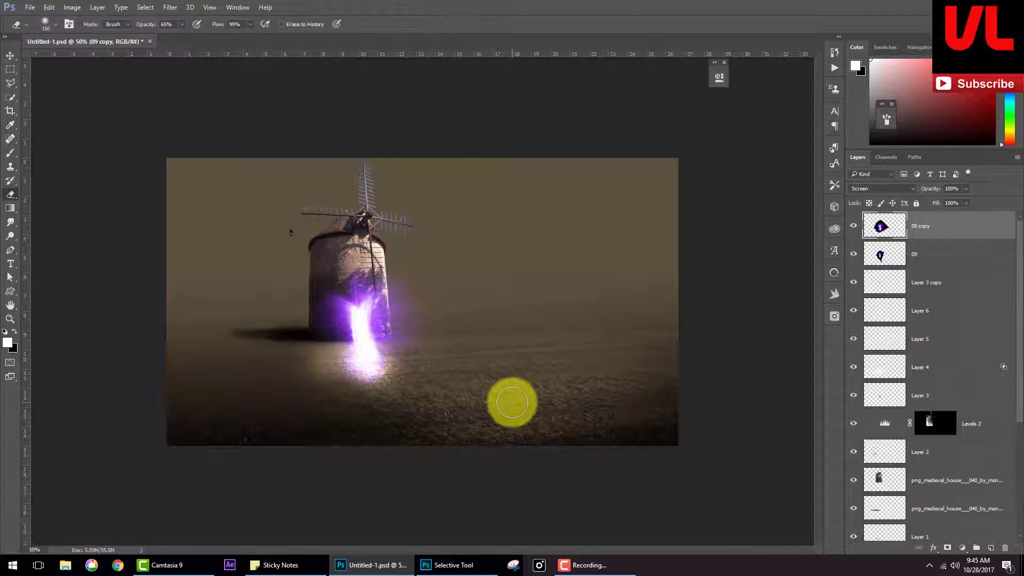
pyautogui.hotkey('ctrl', '+')
pyautogui.hotkey('ctrl', 'l')
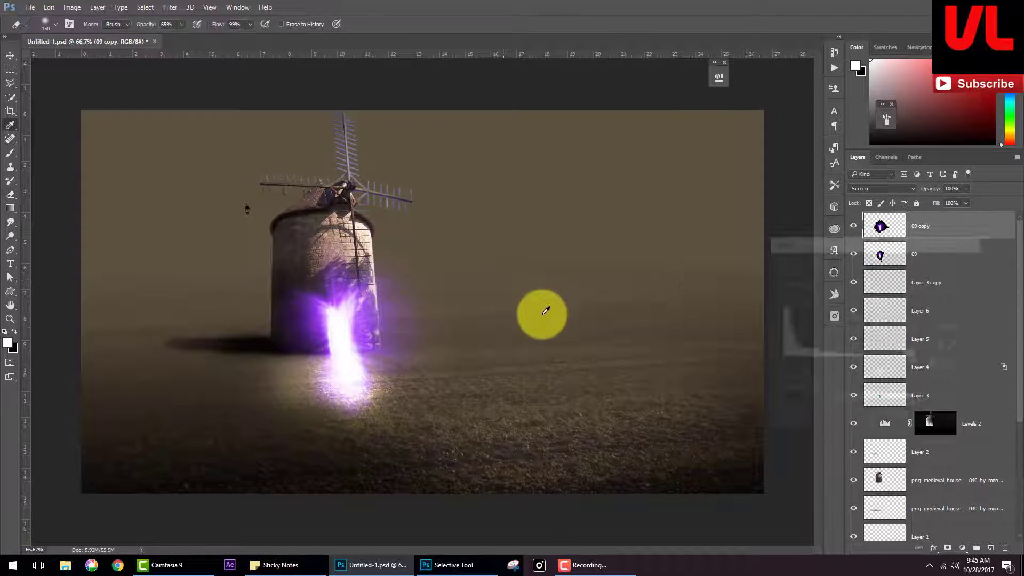
pyautogui.moveTo(849, 363)
pyautogui.mouseDown()
pyautogui.moveTo(814, 364)
pyautogui.moveTo(834, 366)
pyautogui.mouseUp()
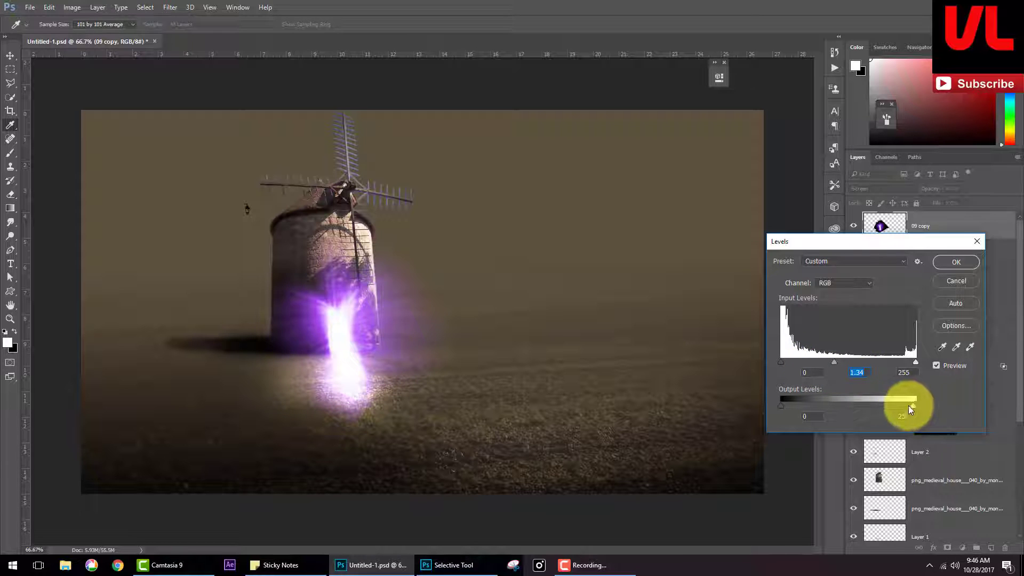
pyautogui.moveTo(910, 408)
pyautogui.mouseDown()
pyautogui.moveTo(849, 408)
pyautogui.moveTo(867, 416)
pyautogui.mouseUp()
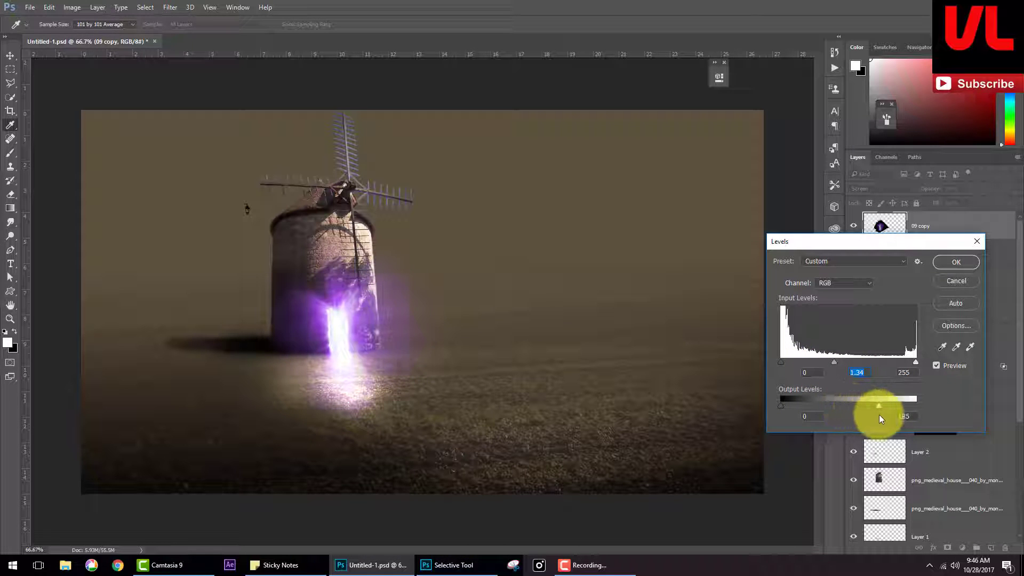
pyautogui.click(952, 264)
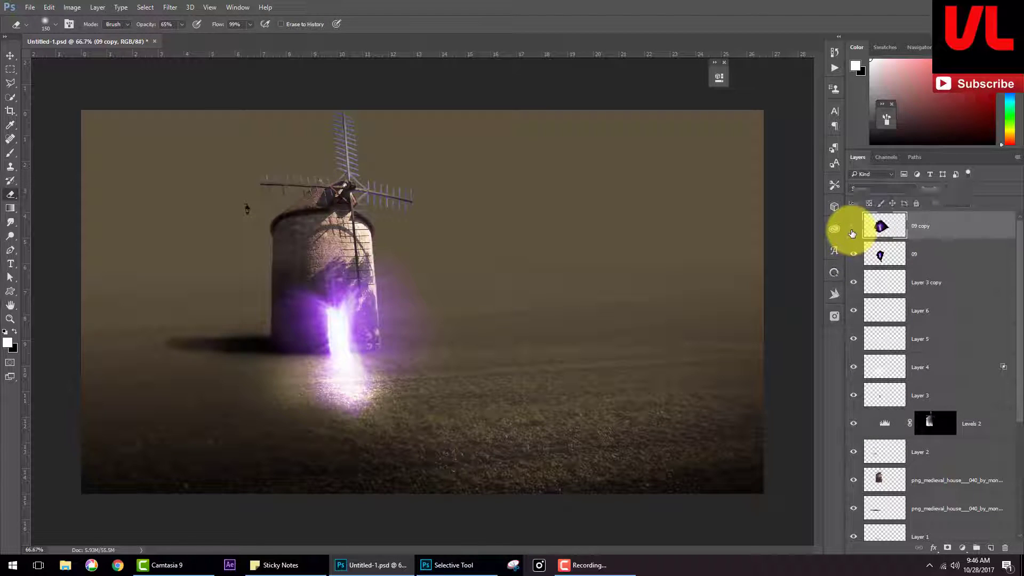
pyautogui.click(853, 227)
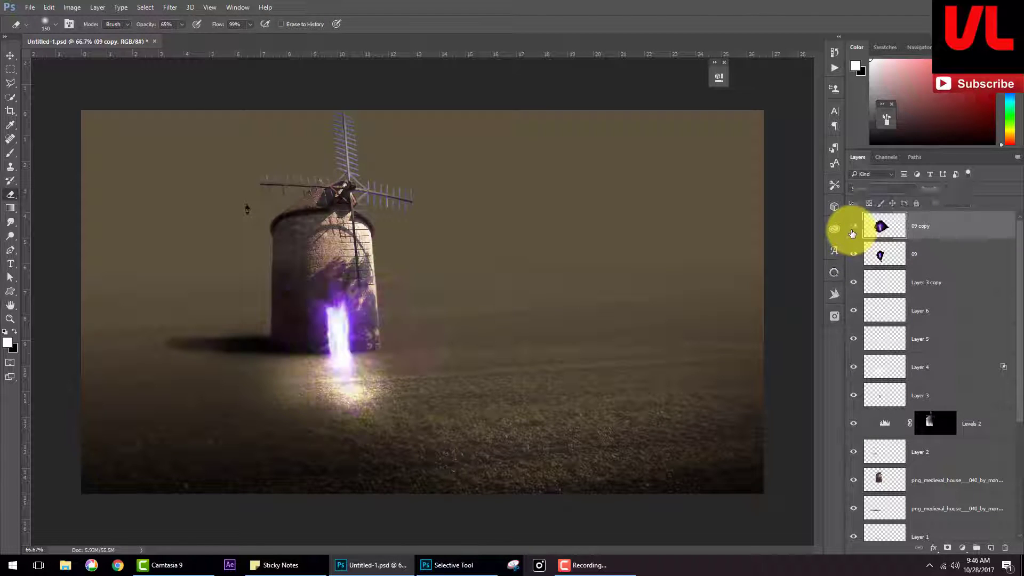
# Step: Add a mask to 09 copy and paint black with a 175 brush over the bright core
pyautogui.click(947, 550)
pyautogui.click(11, 153)
pyautogui.press('x')
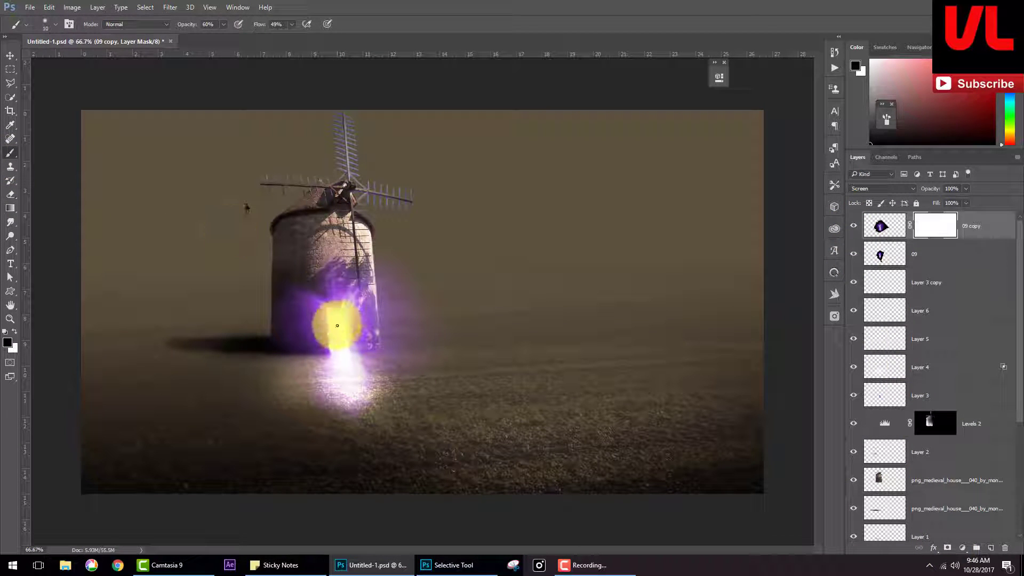
pyautogui.press(']')
pyautogui.press(']')
pyautogui.press(']')
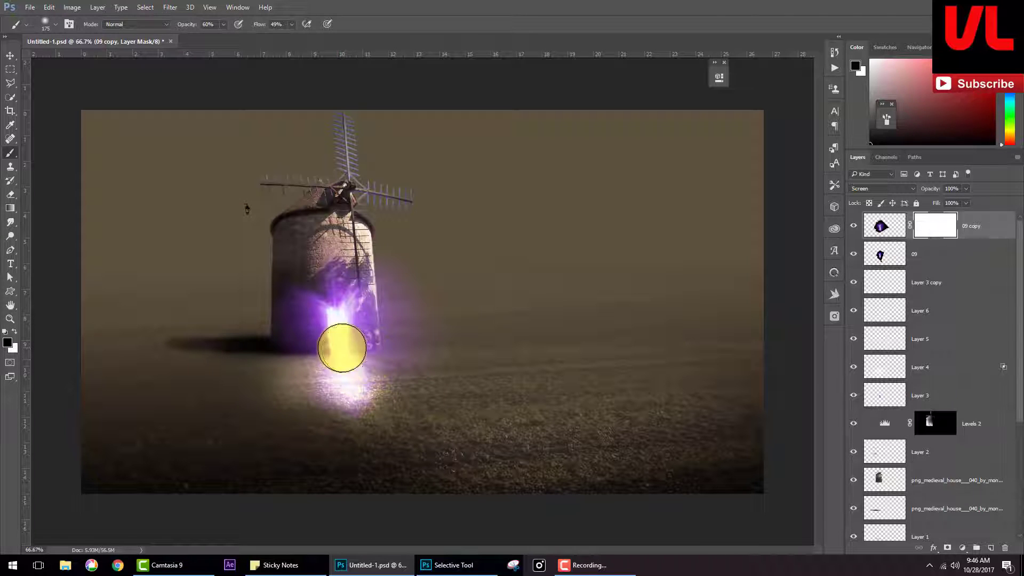
pyautogui.moveTo(344, 383); pyautogui.dragTo(339, 349)
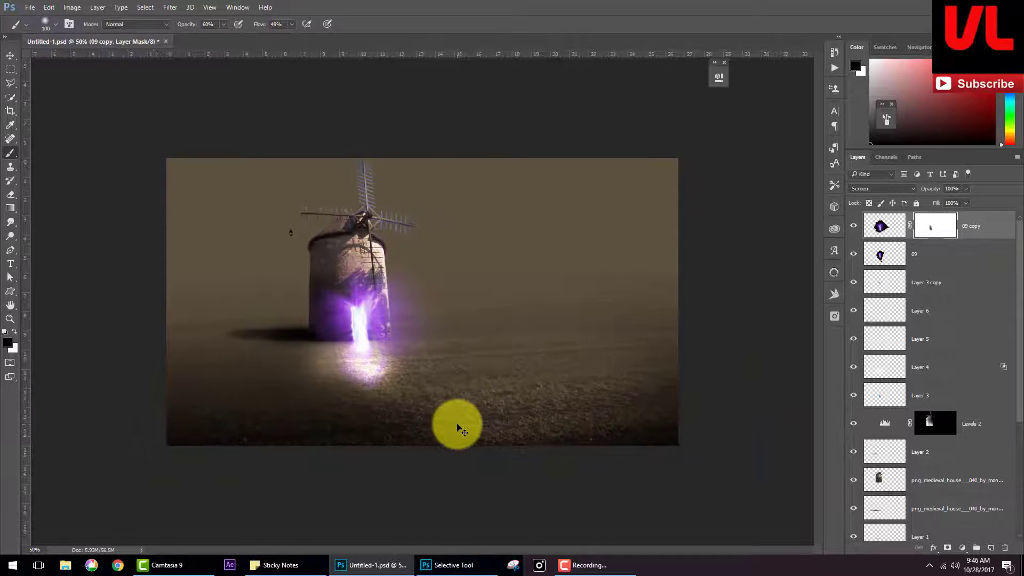
# Step: Duplicate layer 09, rotate the copy to about 158 degrees, and merge it down
pyautogui.click(896, 260)
pyautogui.press('x')
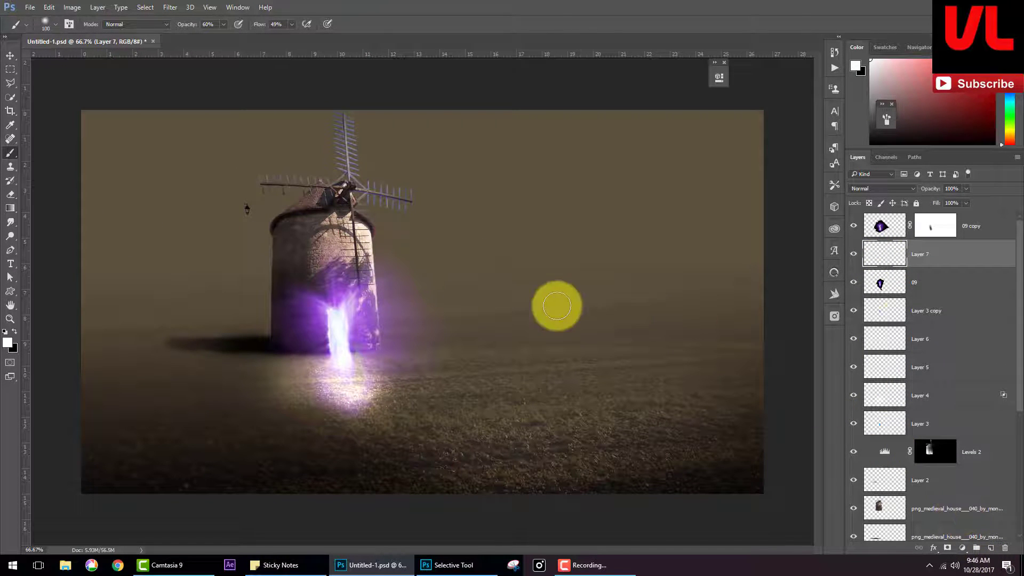
pyautogui.hotkey('ctrl', 'j')
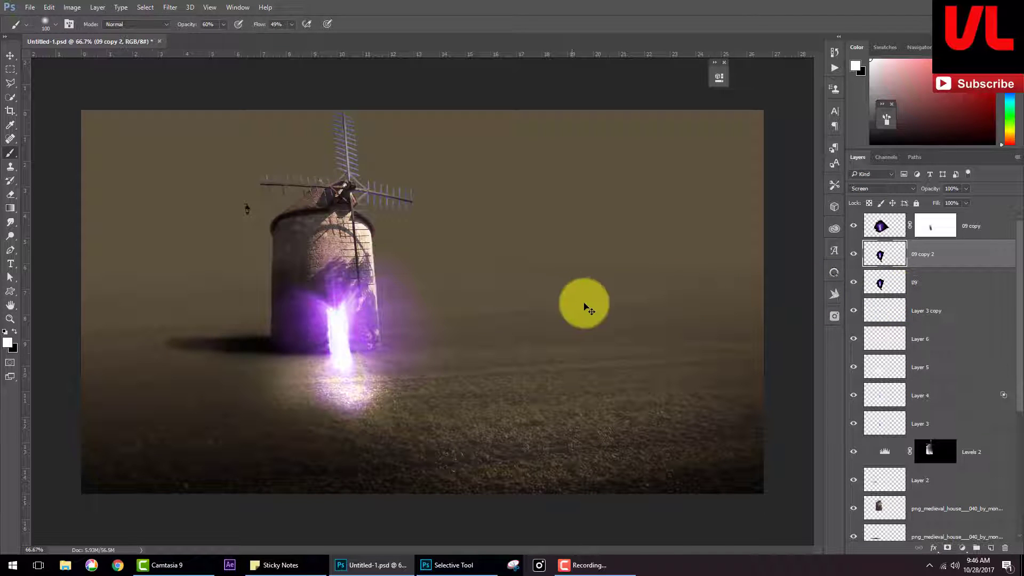
pyautogui.hotkey('ctrl', 't')
pyautogui.moveTo(539, 393)
pyautogui.mouseDown()
pyautogui.moveTo(520, 449)
pyautogui.moveTo(366, 404)
pyautogui.mouseUp()
pyautogui.moveTo(368, 341); pyautogui.dragTo(352, 309)
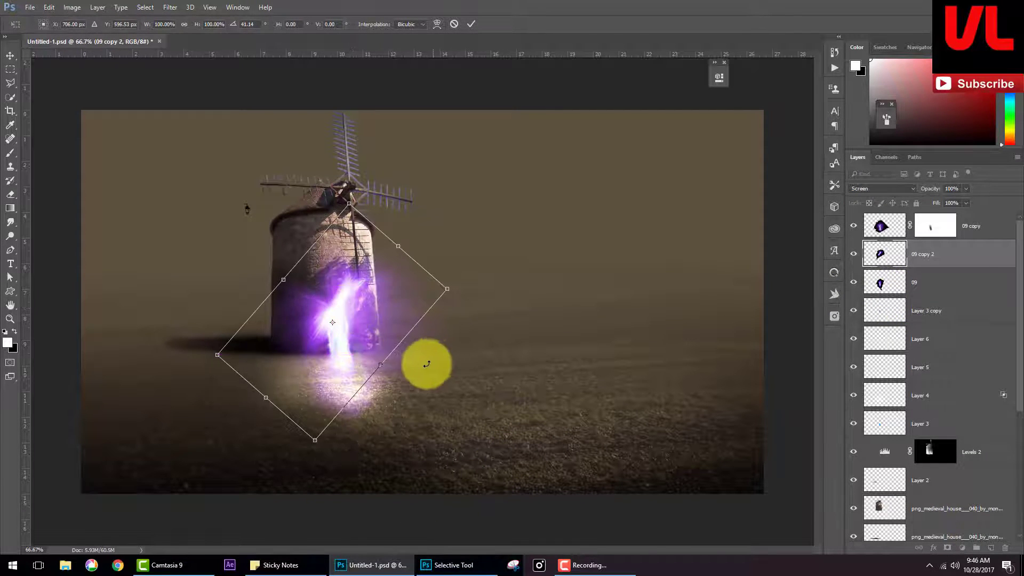
pyautogui.moveTo(428, 361); pyautogui.dragTo(171, 484)
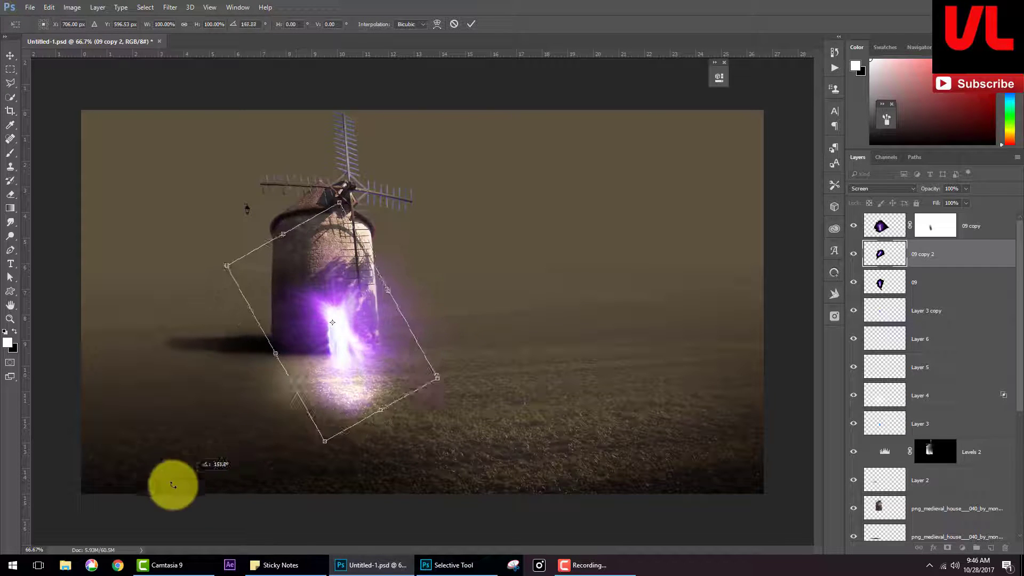
pyautogui.moveTo(348, 351); pyautogui.dragTo(347, 345)
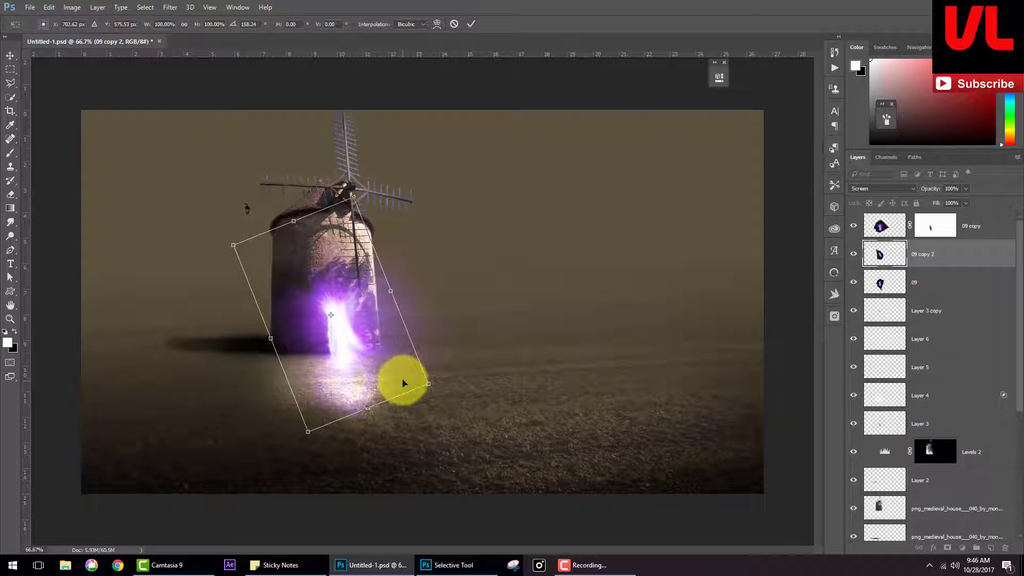
pyautogui.press('Return')
pyautogui.hotkey('ctrl', 'e')
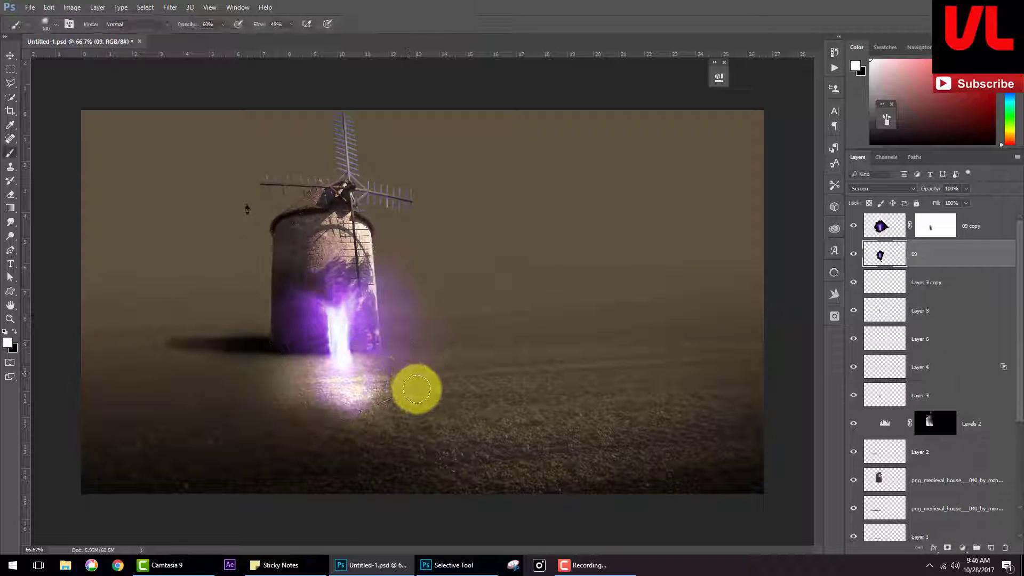
# Step: Select the 09 copy layer and choose File > Place Linked
pyautogui.press('b')
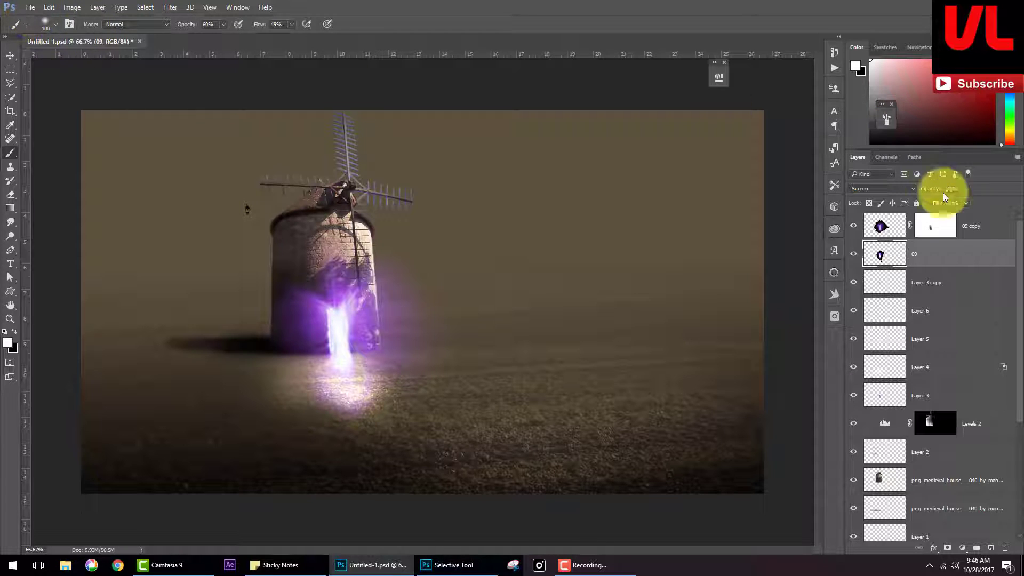
pyautogui.click(968, 224)
pyautogui.click(30, 9)
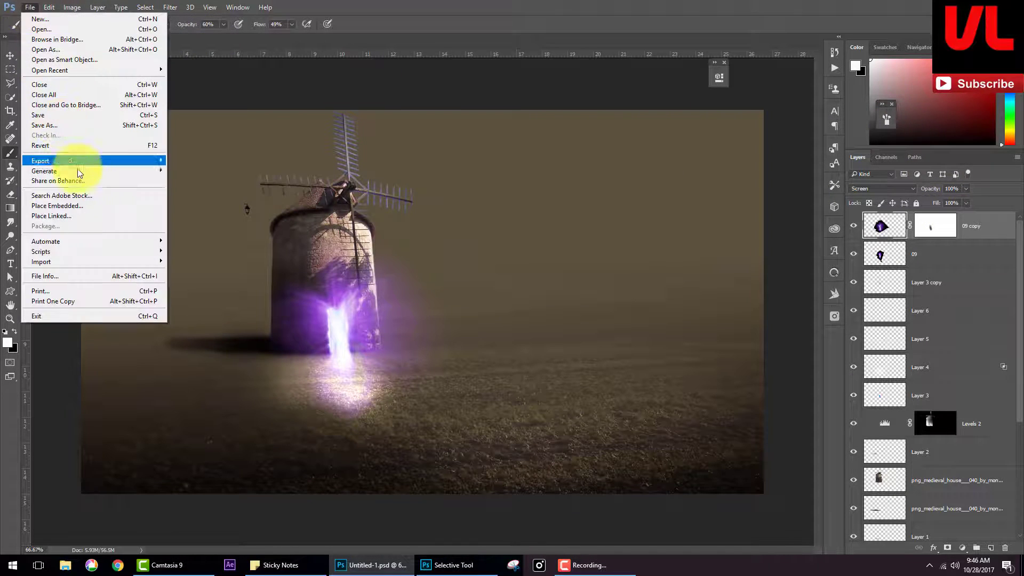
pyautogui.click(104, 212)
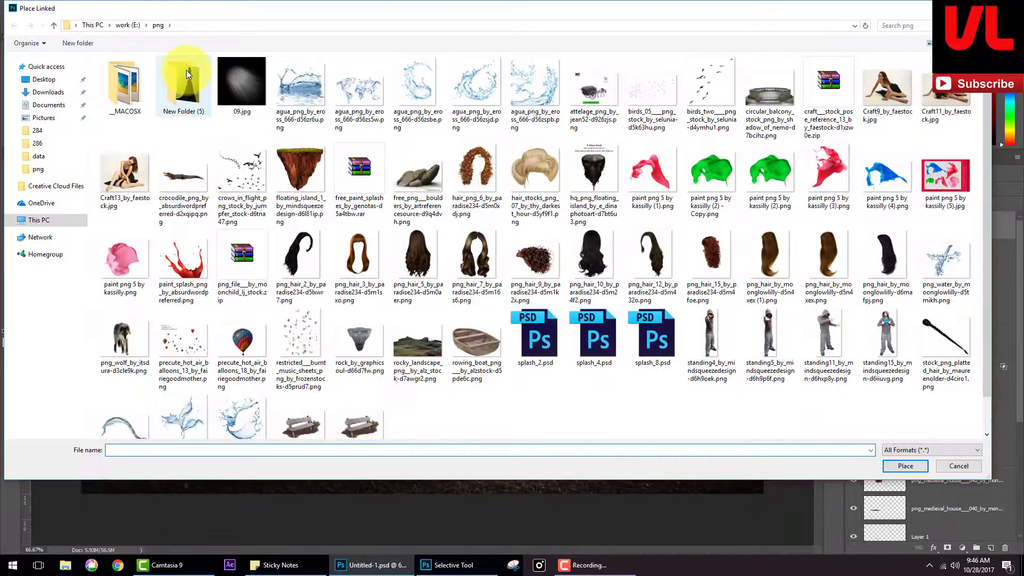
# Step: Place the woman image into the composite, then undo the placement
pyautogui.doubleClick(187, 69)
pyautogui.doubleClick(129, 78)
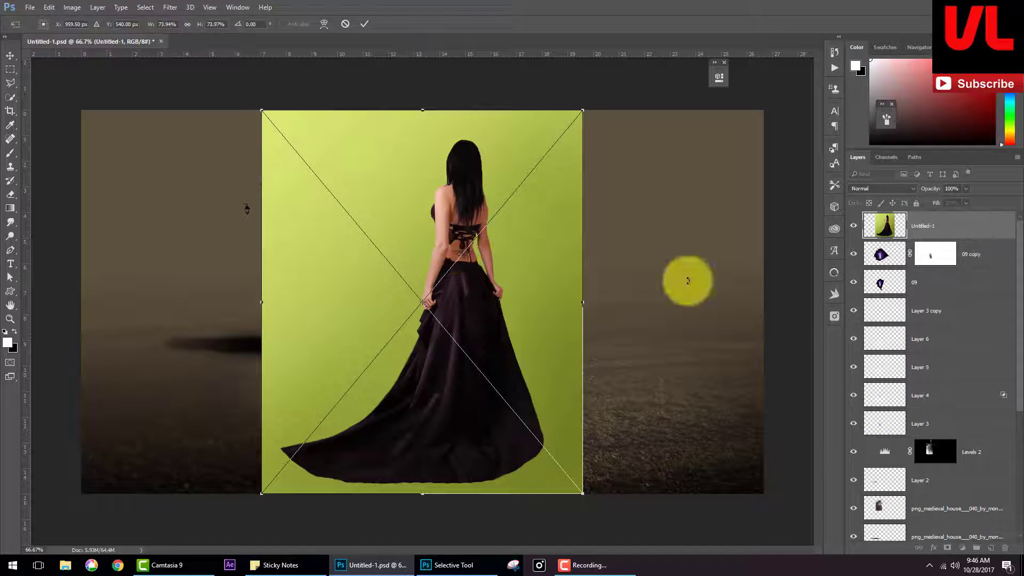
pyautogui.press('Return')
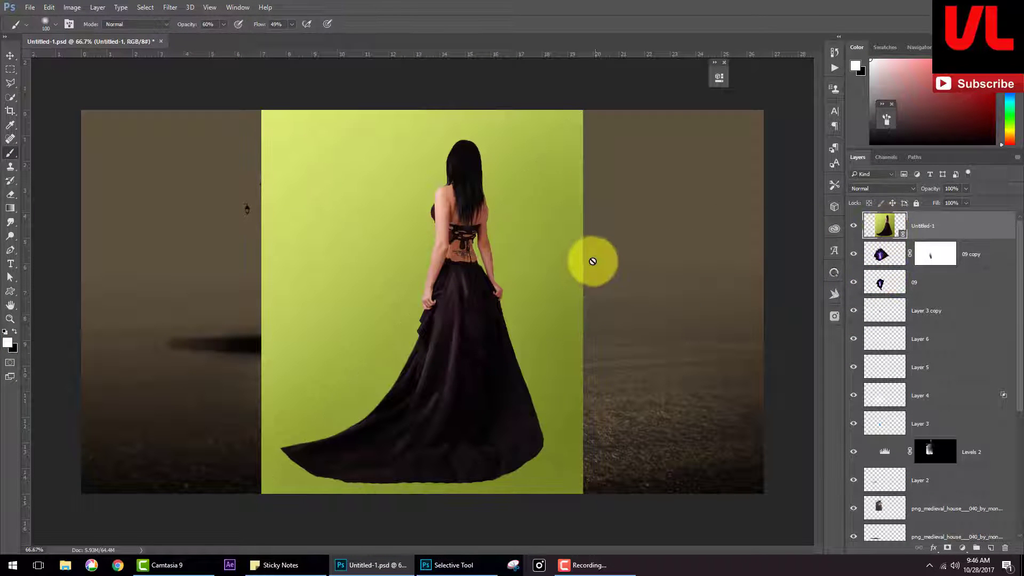
pyautogui.hotkey('ctrl', 'z')
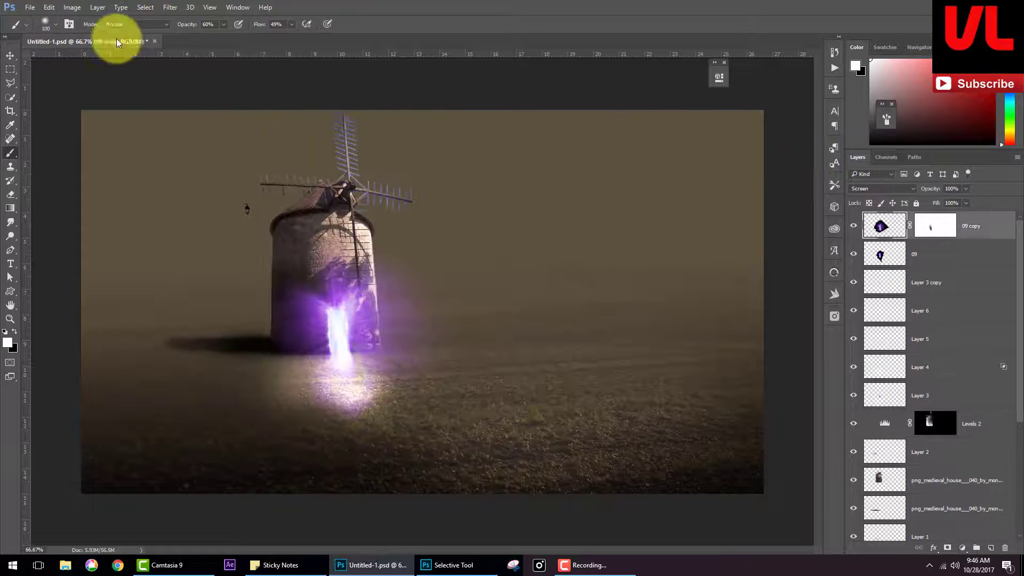
# Step: Open Untitled-1.tif, hide its green Background, and paste the woman into the windmill scene
pyautogui.click(30, 7)
pyautogui.click(50, 30)
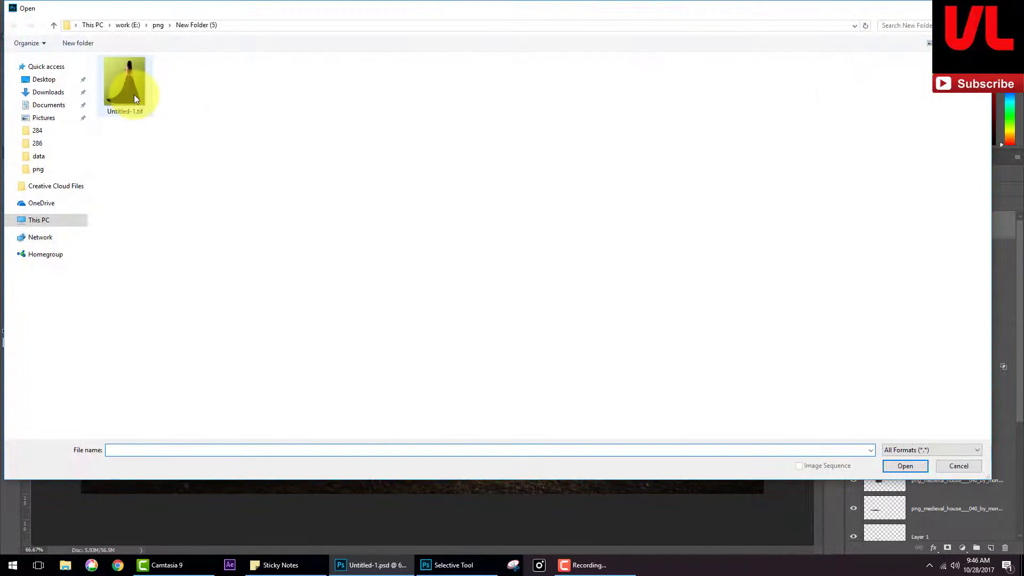
pyautogui.doubleClick(128, 88)
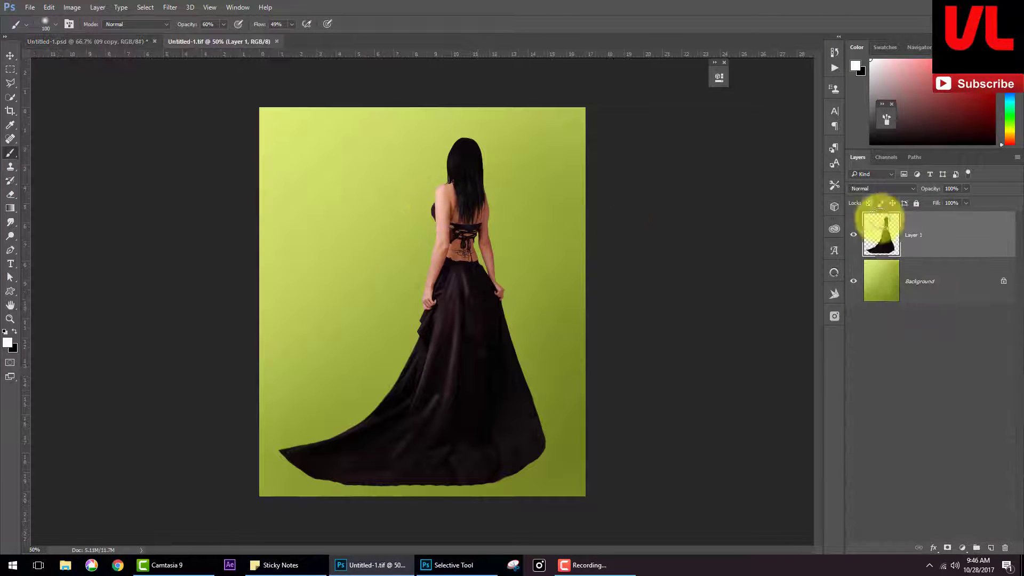
pyautogui.click(854, 278)
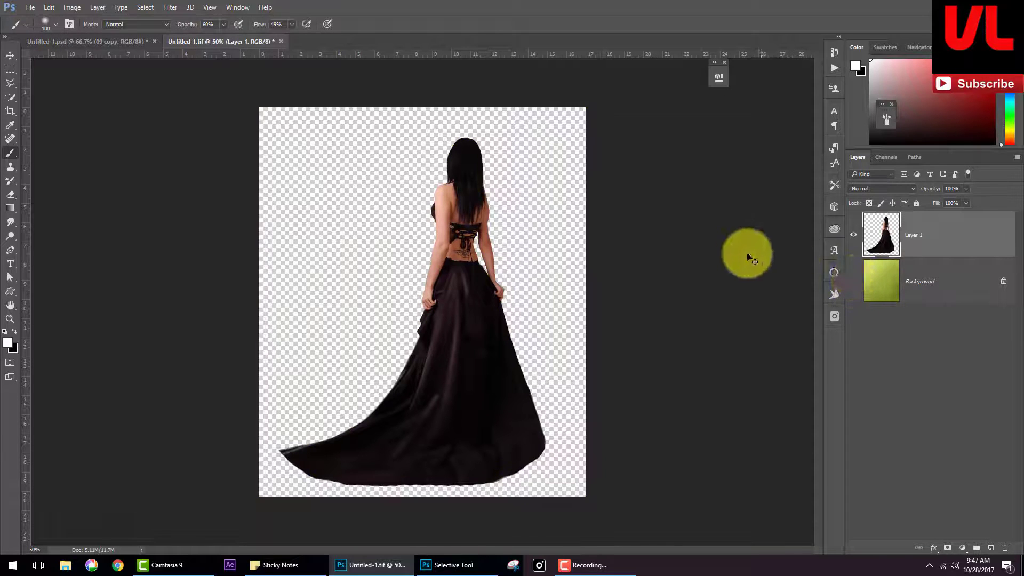
pyautogui.hotkey('ctrl', 'a')
pyautogui.click(108, 48)
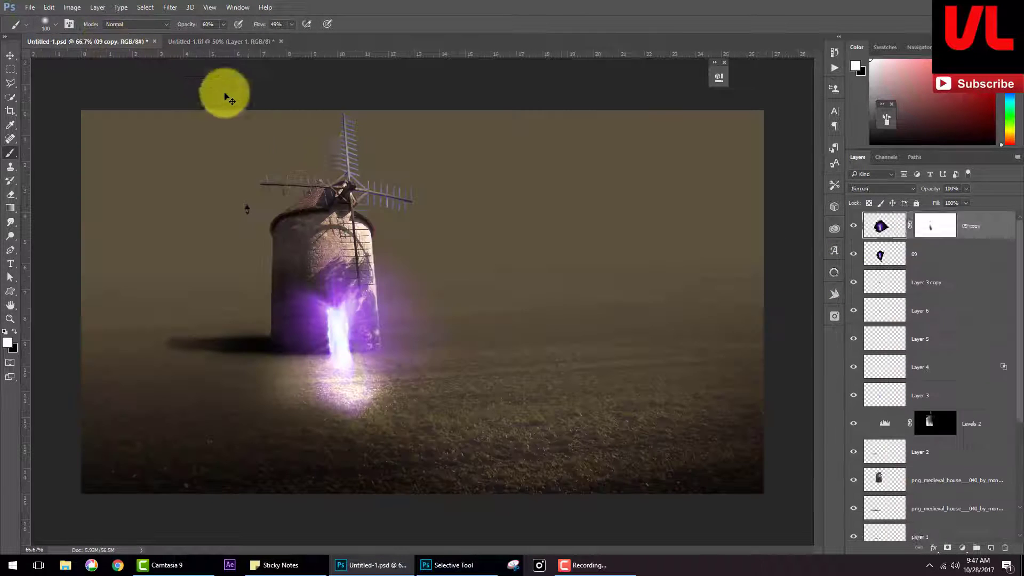
pyautogui.hotkey('ctrl', 'v')
# Step: Scale the woman on Layer 7 to about 26% and stand her right of the purple glow
pyautogui.hotkey('ctrl', 't')
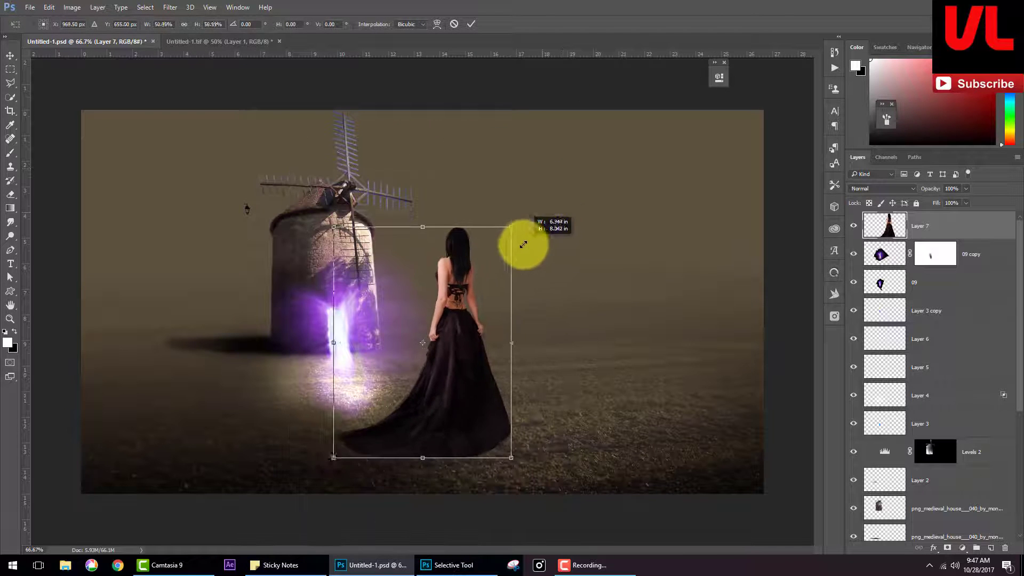
pyautogui.moveTo(599, 110); pyautogui.dragTo(502, 239)
pyautogui.moveTo(464, 323); pyautogui.dragTo(462, 331)
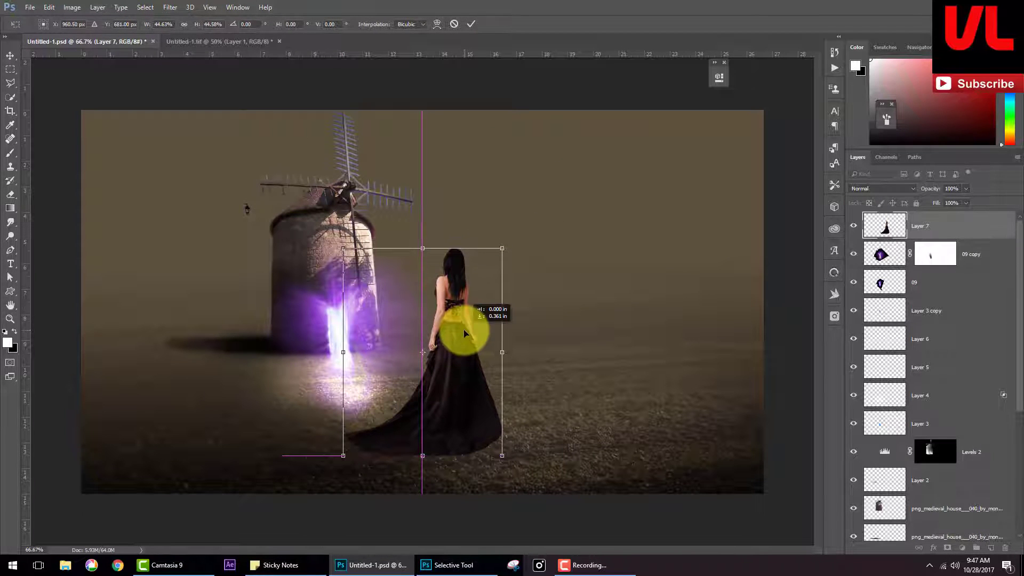
pyautogui.moveTo(496, 245)
pyautogui.mouseDown()
pyautogui.moveTo(494, 267)
pyautogui.moveTo(469, 294)
pyautogui.mouseUp()
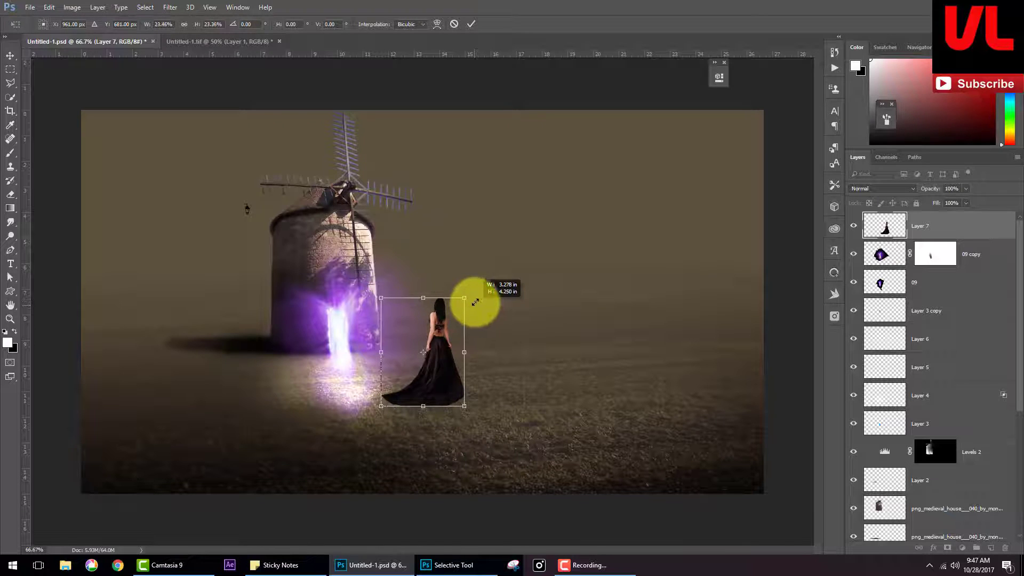
pyautogui.moveTo(456, 344)
pyautogui.mouseDown()
pyautogui.moveTo(447, 376)
pyautogui.moveTo(434, 375)
pyautogui.mouseUp()
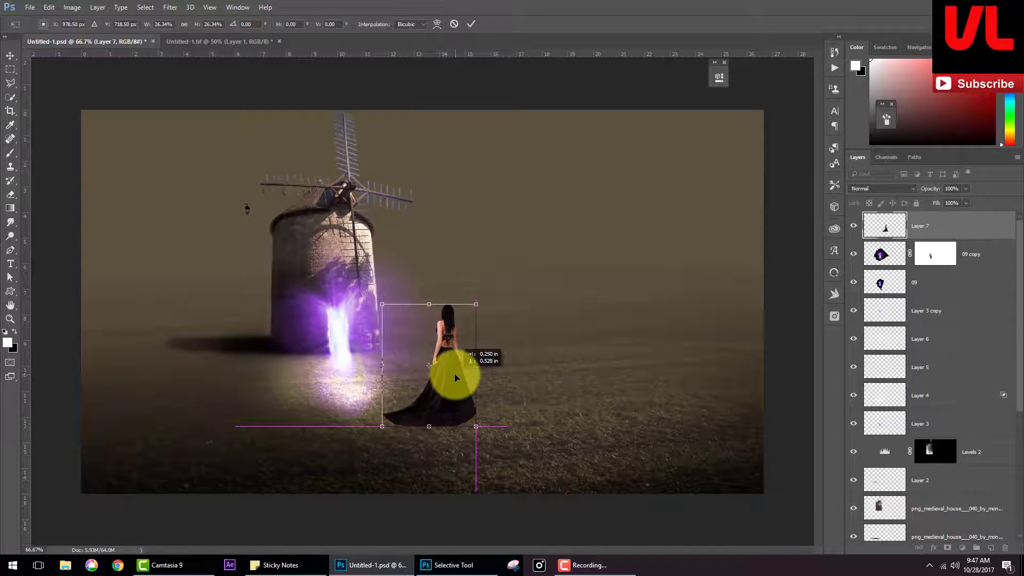
pyautogui.moveTo(435, 376)
pyautogui.mouseDown()
pyautogui.moveTo(456, 367)
pyautogui.moveTo(452, 376)
pyautogui.mouseUp()
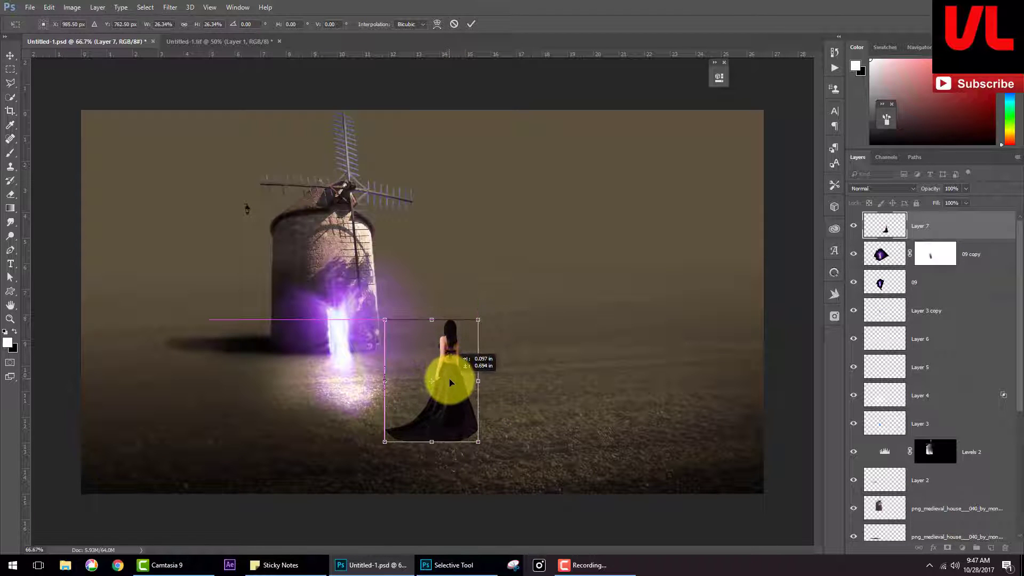
pyautogui.press('Return')
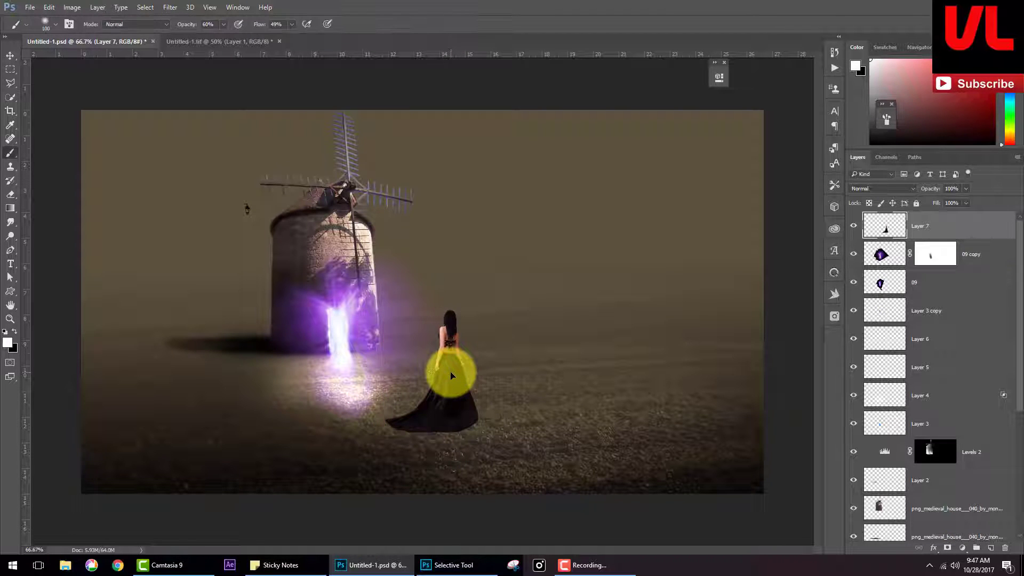
# Step: Load Layer 7's selection and add a Levels layer with 0.77 midtones and lowered highlights
pyautogui.keyDown('ctrl'); pyautogui.click(894, 235); pyautogui.keyUp('ctrl')
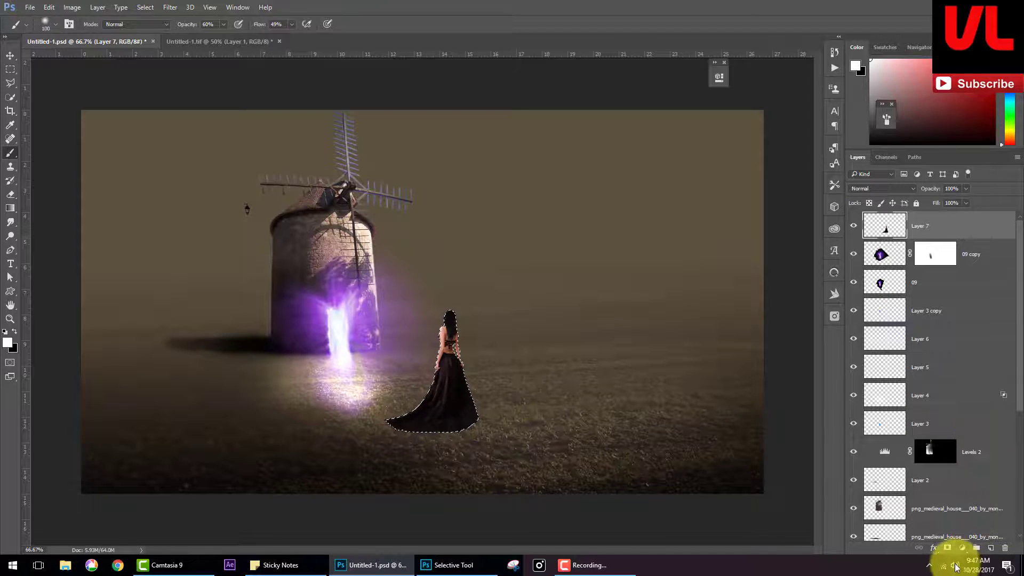
pyautogui.click(962, 547)
pyautogui.click(939, 369)
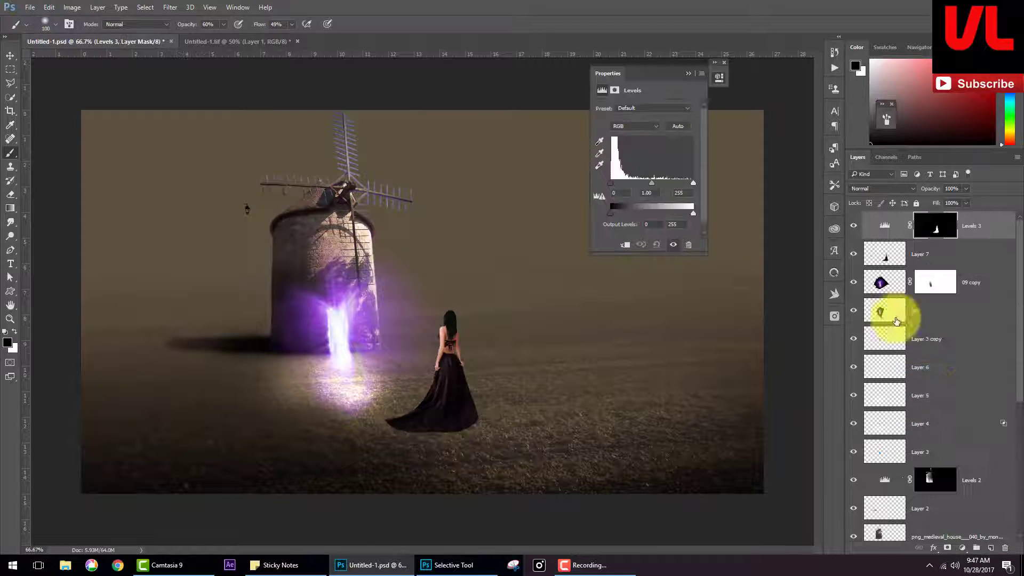
pyautogui.moveTo(651, 185); pyautogui.dragTo(658, 186)
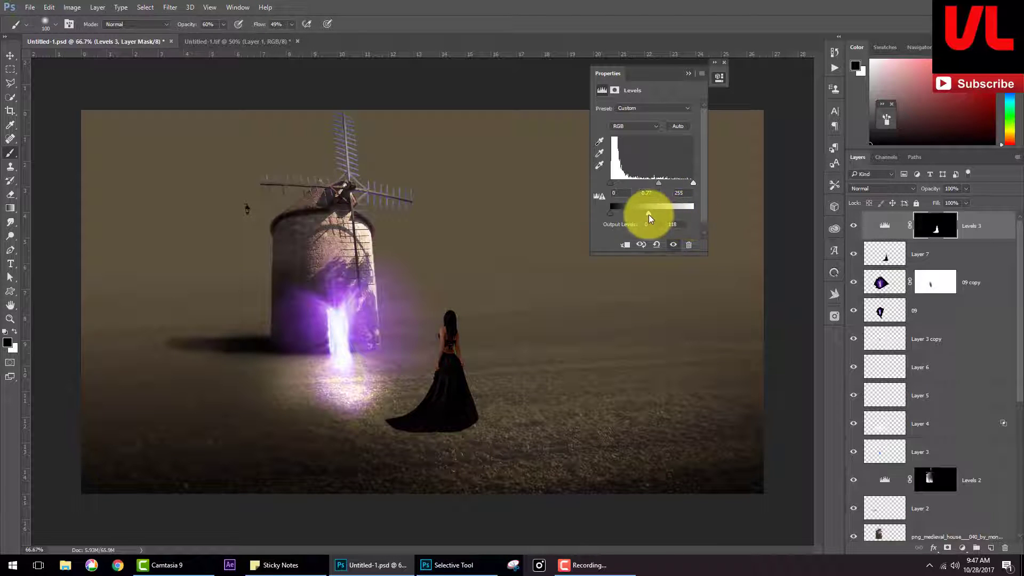
pyautogui.moveTo(632, 220); pyautogui.dragTo(641, 223)
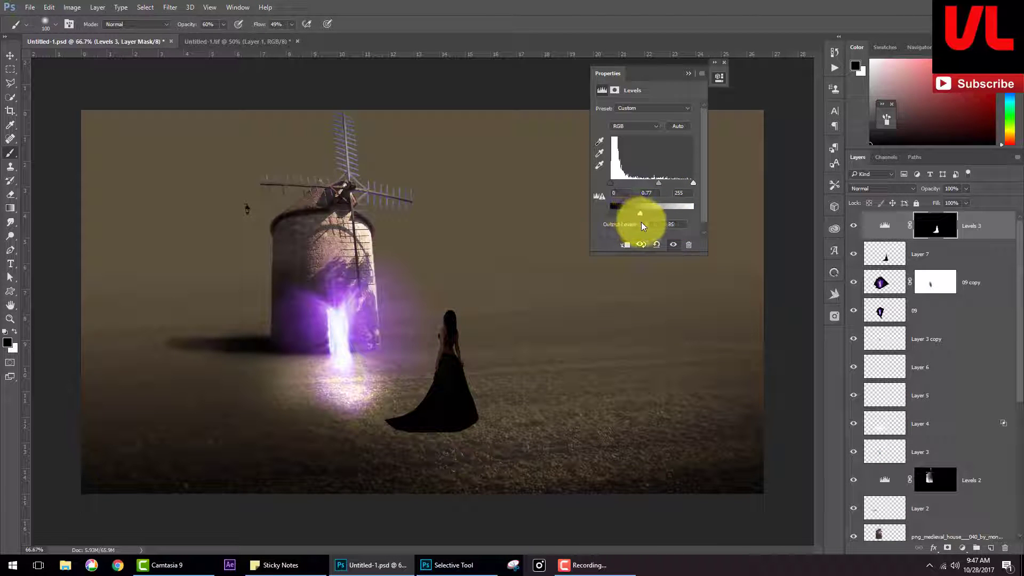
pyautogui.click(689, 73)
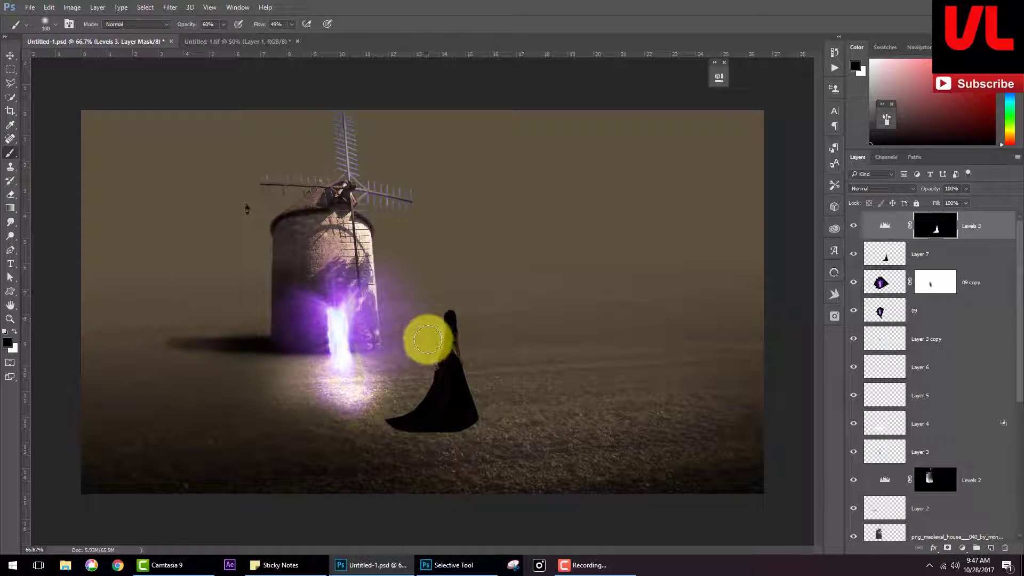
# Step: Paint the Levels 3 mask over the woman's back and waist with a small brush at 33% flow
pyautogui.press('[')
pyautogui.press('[')
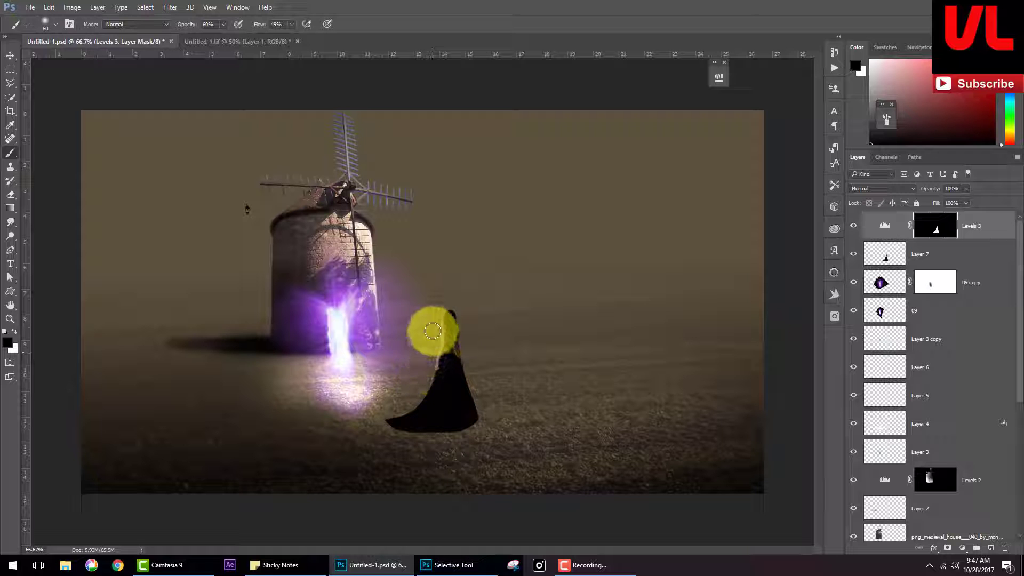
pyautogui.press('[')
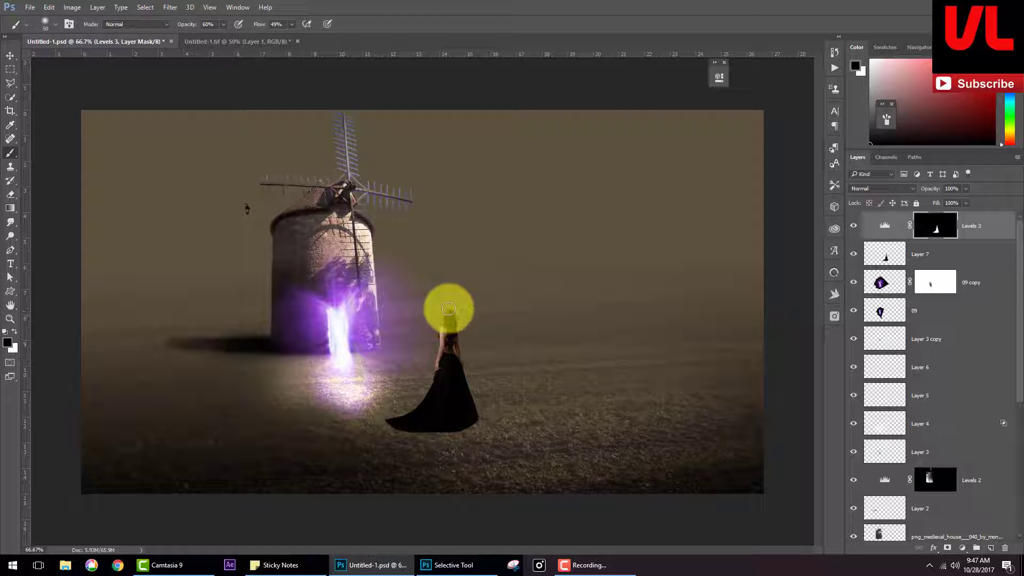
pyautogui.press('[')
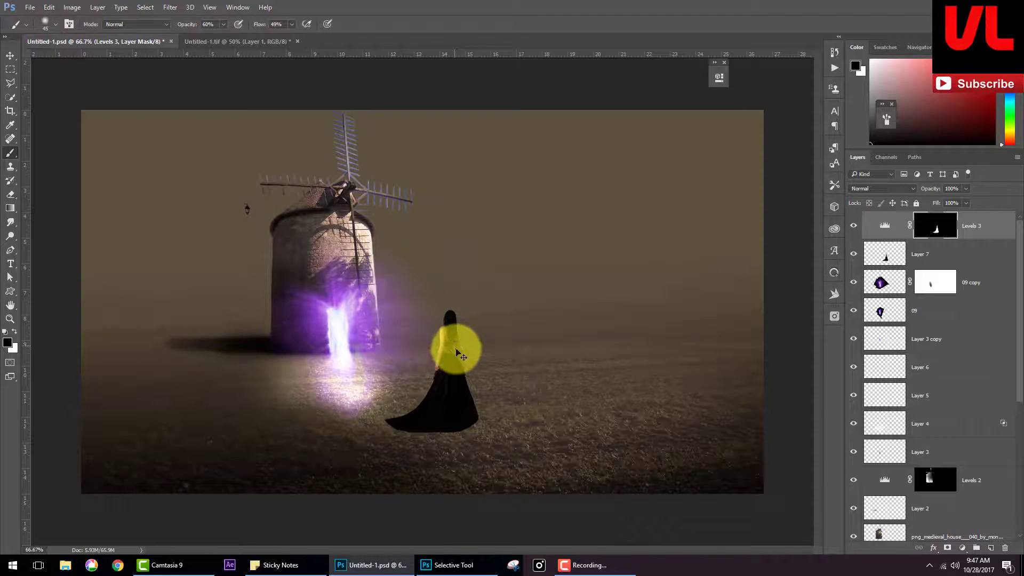
pyautogui.hotkey('ctrl', '+')
pyautogui.hotkey('ctrl', '+')
pyautogui.press('[')
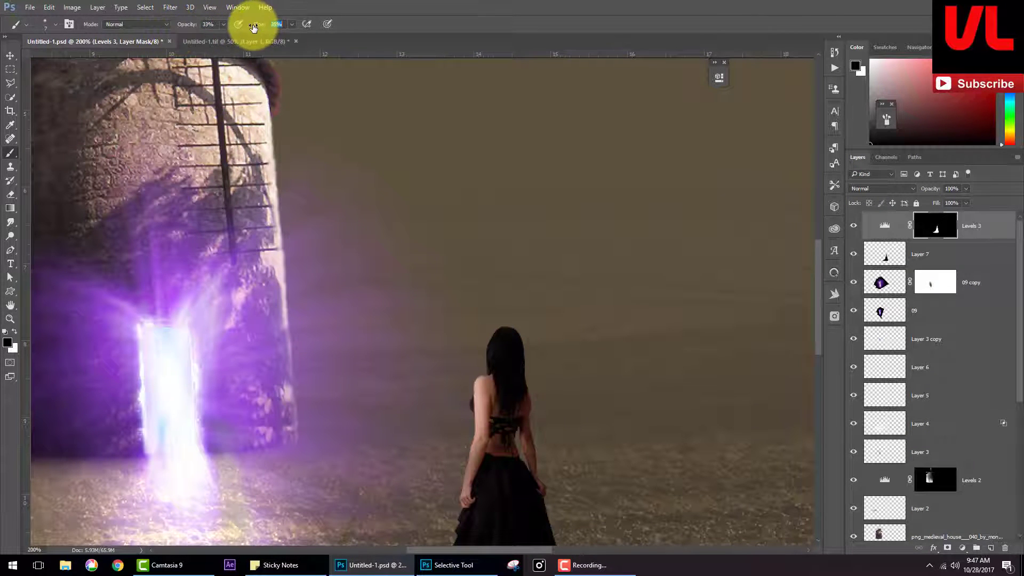
pyautogui.moveTo(253, 28); pyautogui.dragTo(251, 28)
pyautogui.click(508, 454)
pyautogui.moveTo(522, 430)
pyautogui.mouseDown()
pyautogui.moveTo(513, 427)
pyautogui.moveTo(528, 448)
pyautogui.moveTo(522, 440)
pyautogui.moveTo(519, 451)
pyautogui.mouseUp()
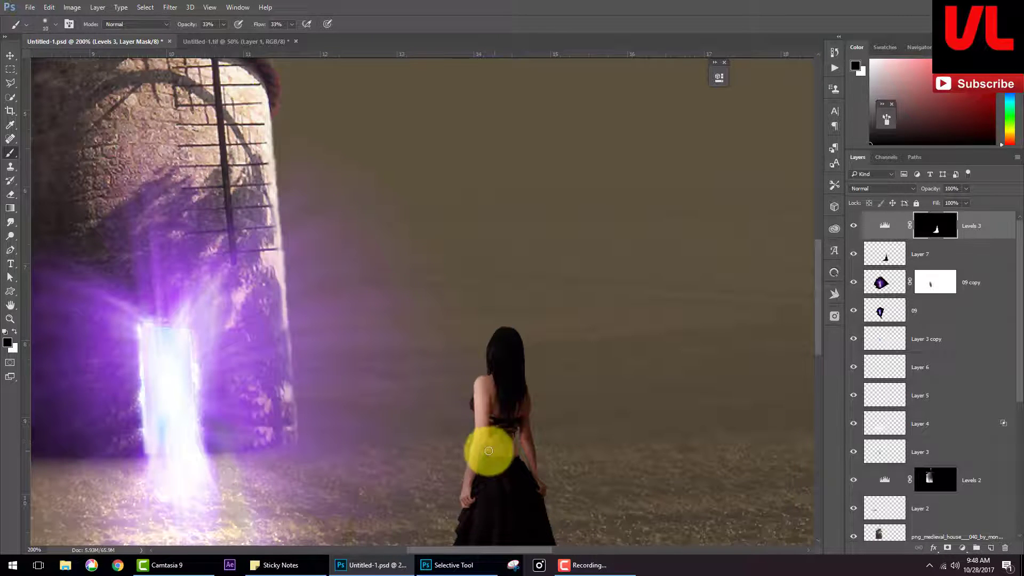
# Step: Paint the Levels 3 mask over the lower gown and train with a larger brush
pyautogui.scroll(-5, 489, 450)
pyautogui.press(']')
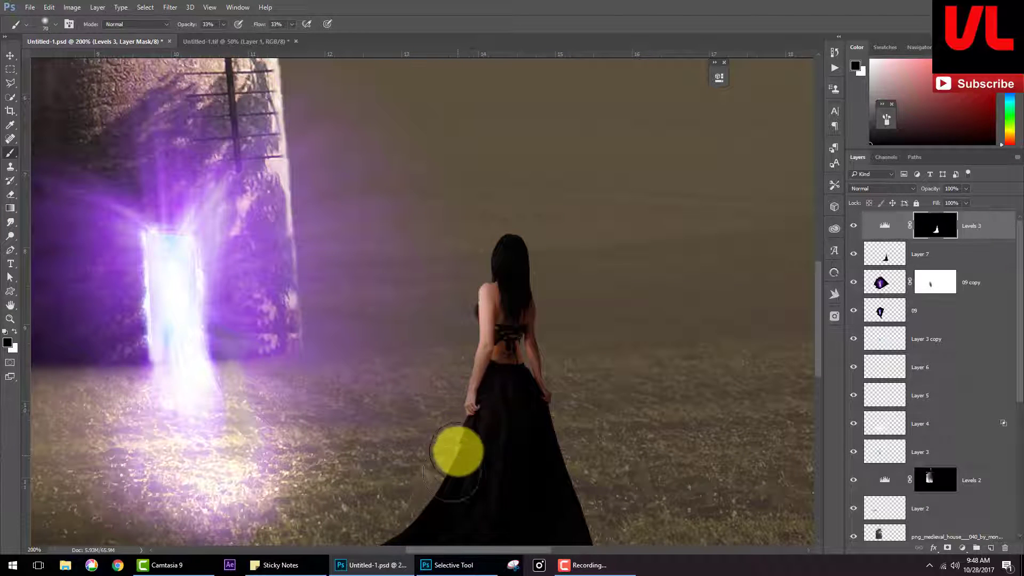
pyautogui.press(']')
pyautogui.press(']')
pyautogui.press(']')
pyautogui.moveTo(450, 441)
pyautogui.mouseDown()
pyautogui.moveTo(475, 375)
pyautogui.moveTo(322, 504)
pyautogui.moveTo(434, 423)
pyautogui.moveTo(466, 492)
pyautogui.moveTo(555, 455)
pyautogui.moveTo(476, 485)
pyautogui.mouseUp()
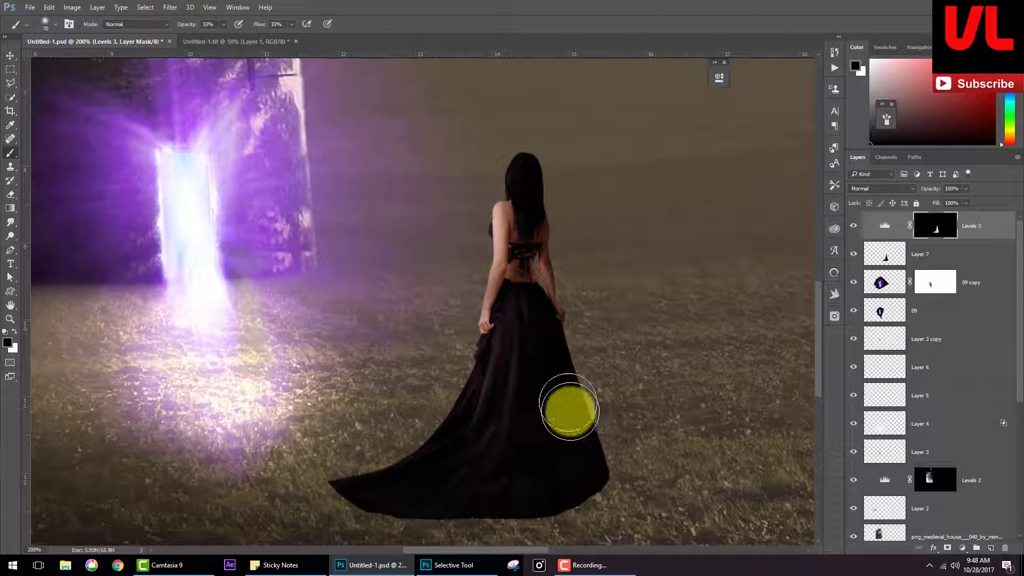
pyautogui.click(852, 227)
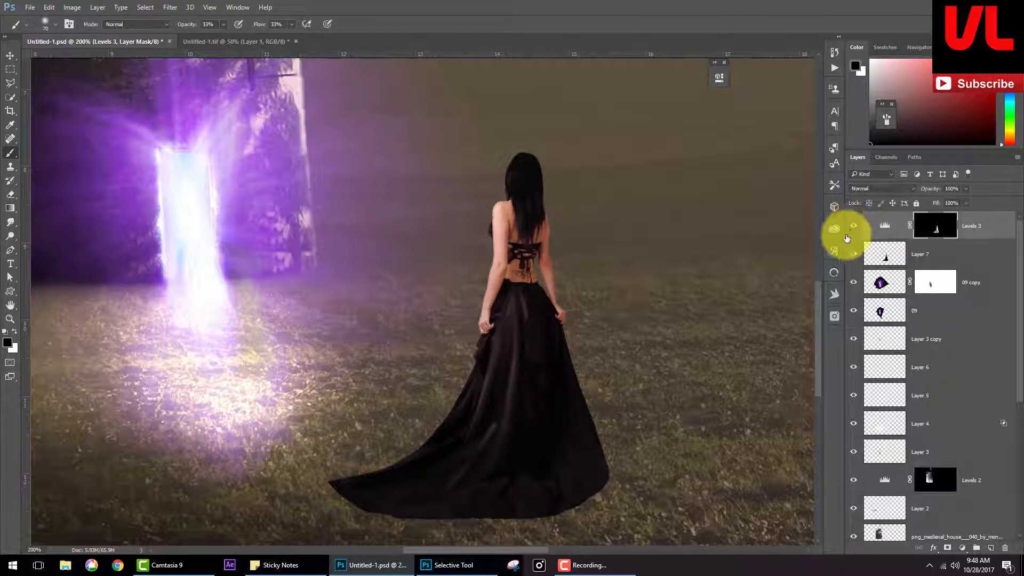
pyautogui.moveTo(697, 393)
pyautogui.mouseDown()
pyautogui.moveTo(448, 487)
pyautogui.moveTo(515, 546)
pyautogui.moveTo(547, 367)
pyautogui.moveTo(486, 545)
pyautogui.moveTo(571, 450)
pyautogui.moveTo(322, 491)
pyautogui.moveTo(382, 487)
pyautogui.mouseUp()
# Step: Paint the mask over the woman's shoulder and load her outline as a selection
pyautogui.press('[')
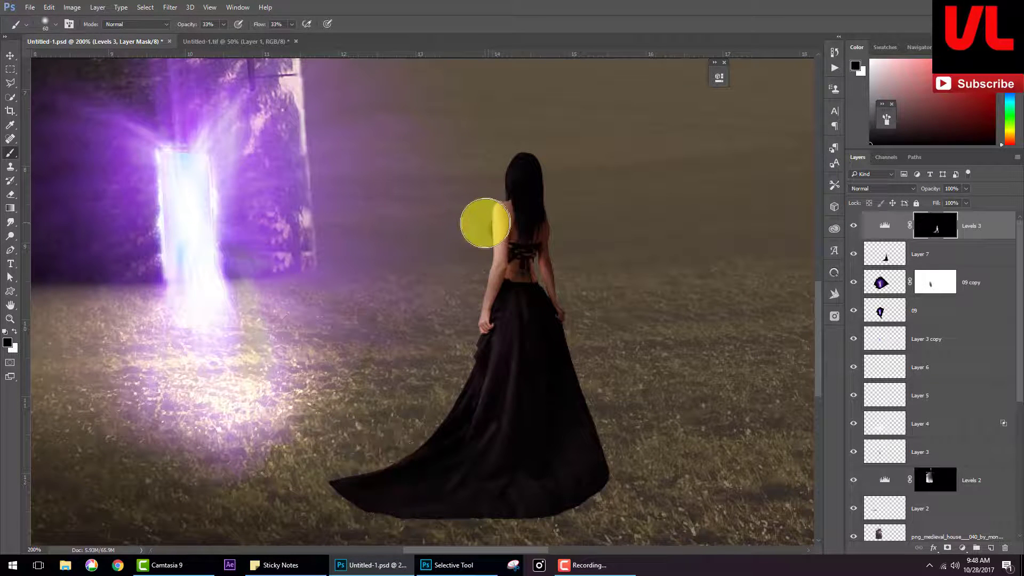
pyautogui.press('[')
pyautogui.press('[')
pyautogui.press('[')
pyautogui.moveTo(484, 216); pyautogui.dragTo(481, 290)
pyautogui.click(891, 269)
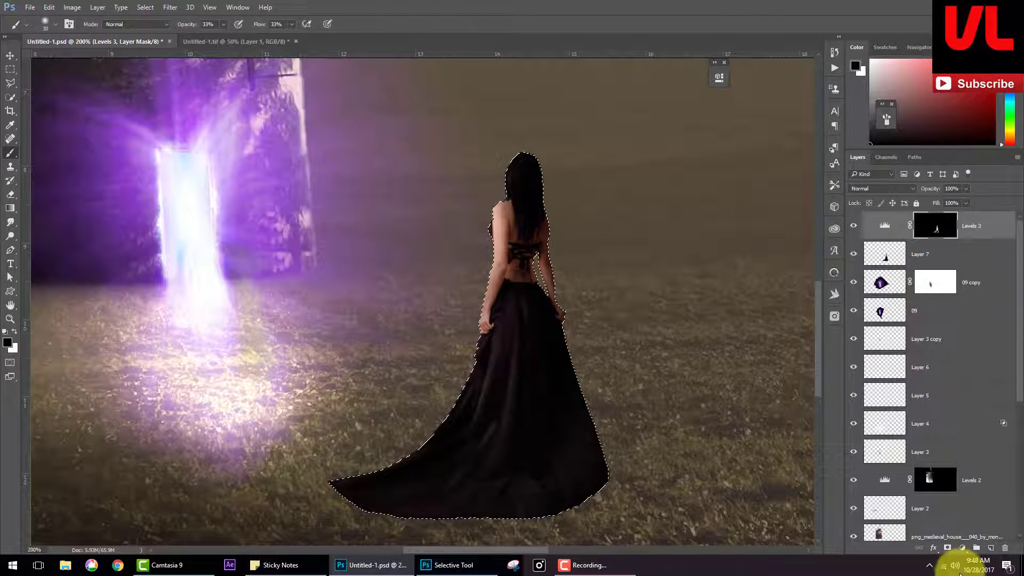
# Step: Add a new Color Dodge layer and sample the portal's purple as the foreground colour
pyautogui.click(990, 547)
pyautogui.press('x')
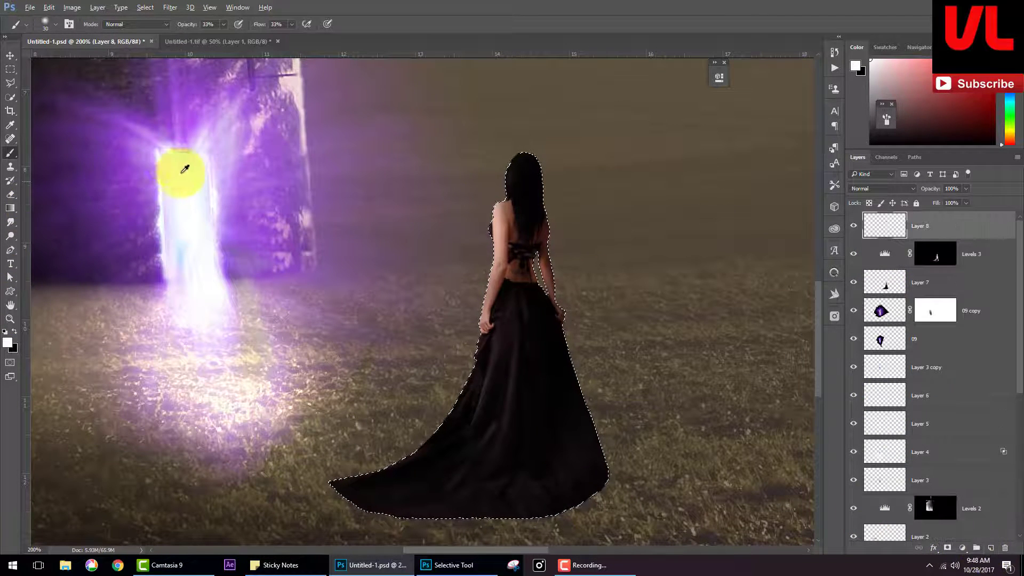
pyautogui.click(150, 145)
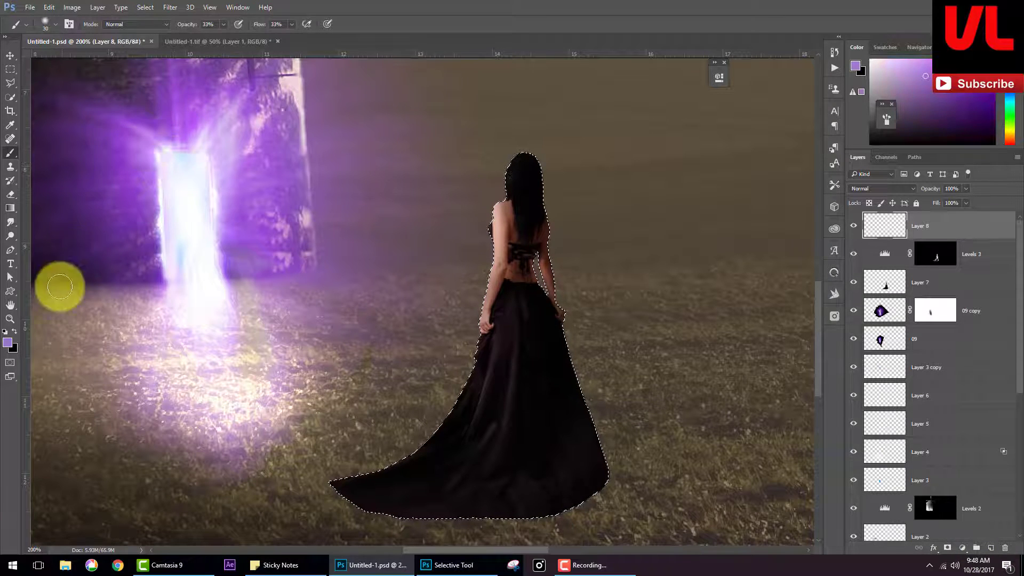
pyautogui.click(7, 342)
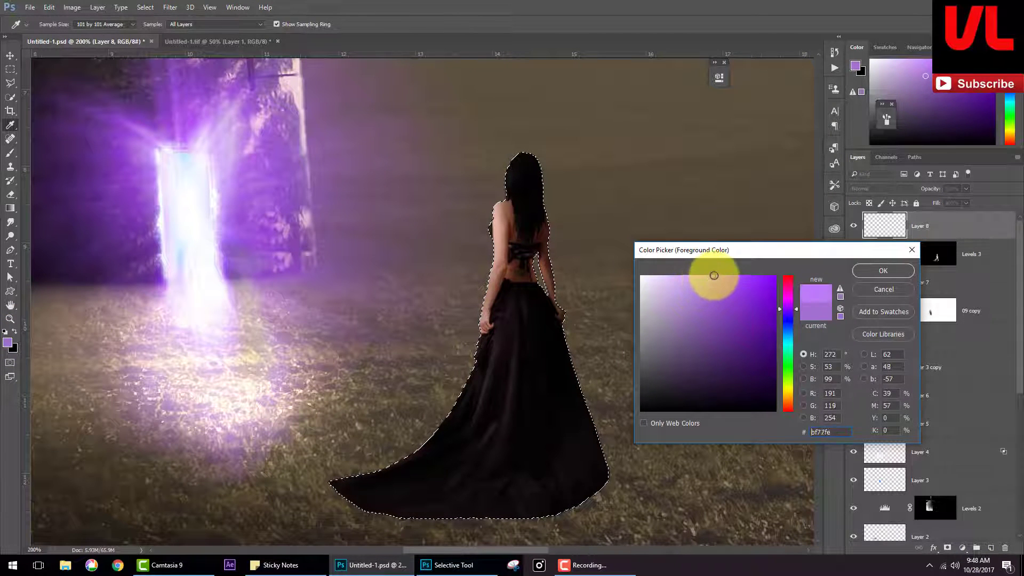
pyautogui.click(883, 270)
pyautogui.click(10, 153)
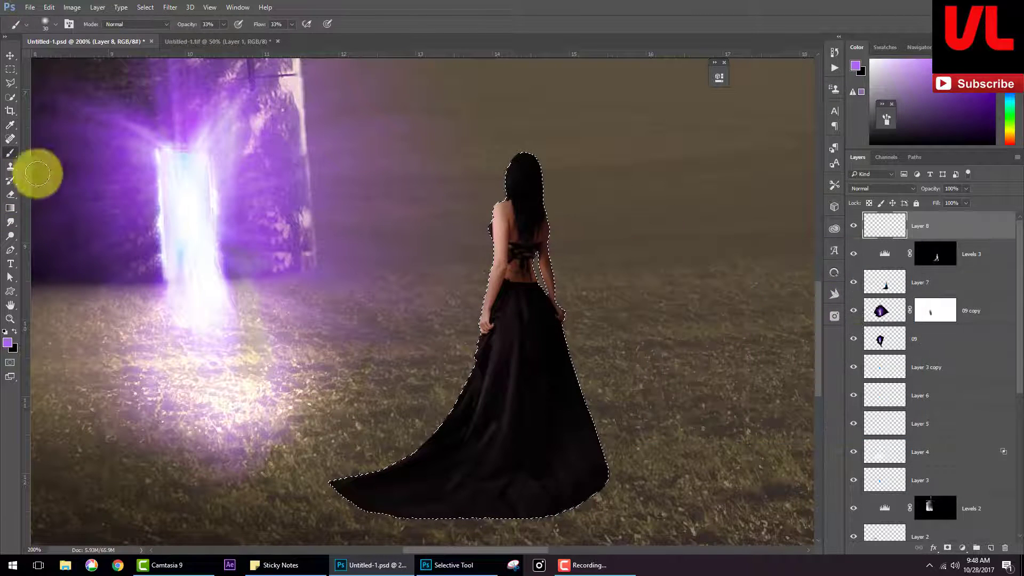
pyautogui.click(898, 190)
pyautogui.click(859, 264)
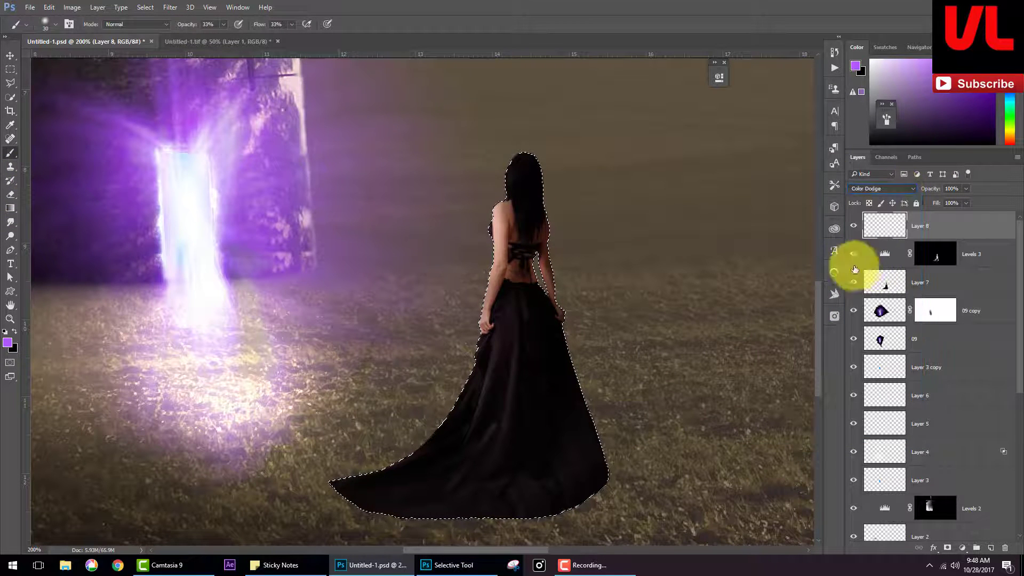
# Step: Paint purple rim light with a 21 px brush along the woman's waist and gown edge, then deselect
pyautogui.rightClick(490, 211)
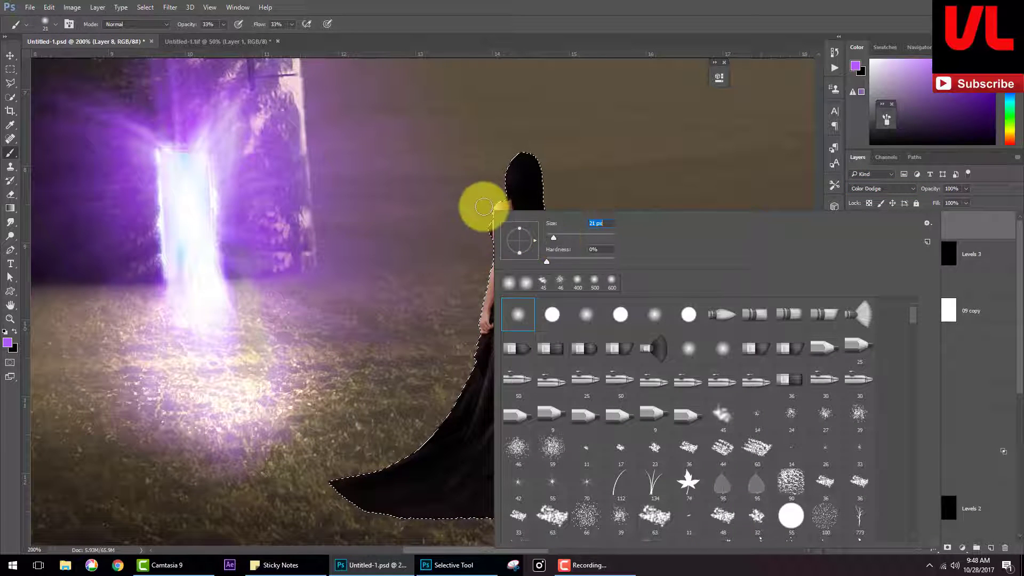
pyautogui.press('Return')
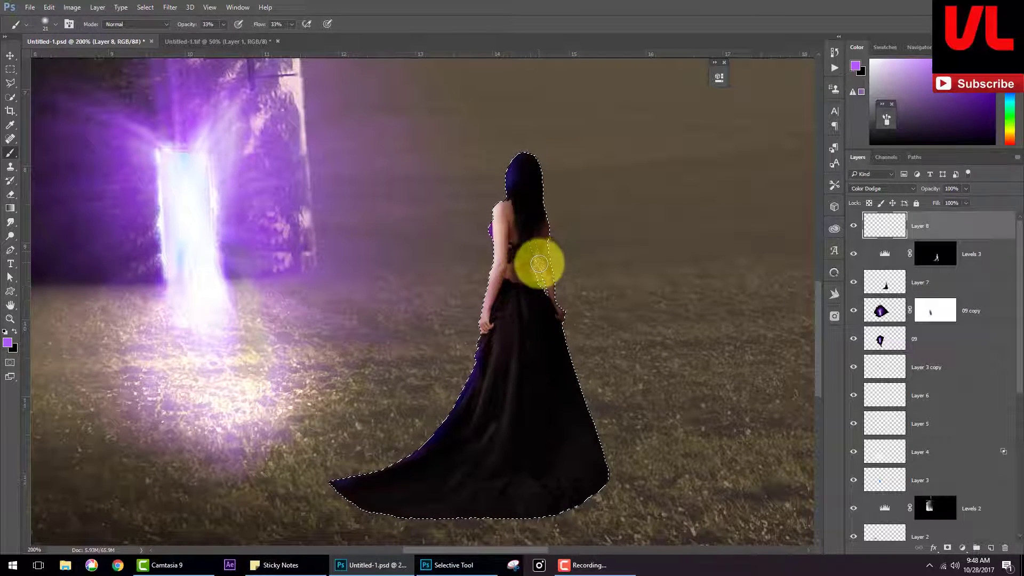
pyautogui.moveTo(539, 263); pyautogui.dragTo(547, 297)
pyautogui.moveTo(444, 414); pyautogui.dragTo(410, 454)
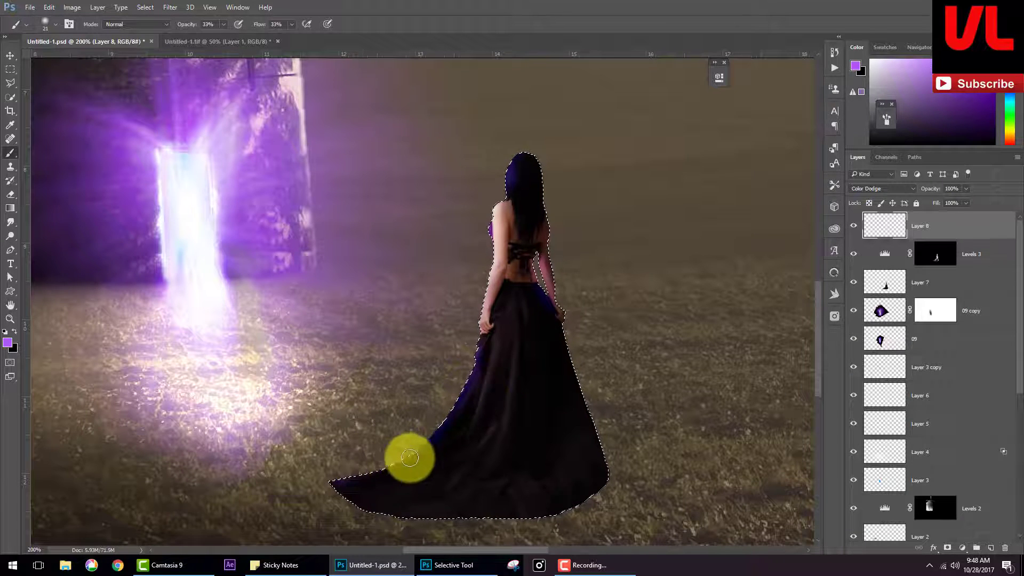
pyautogui.hotkey('ctrl', 'd')
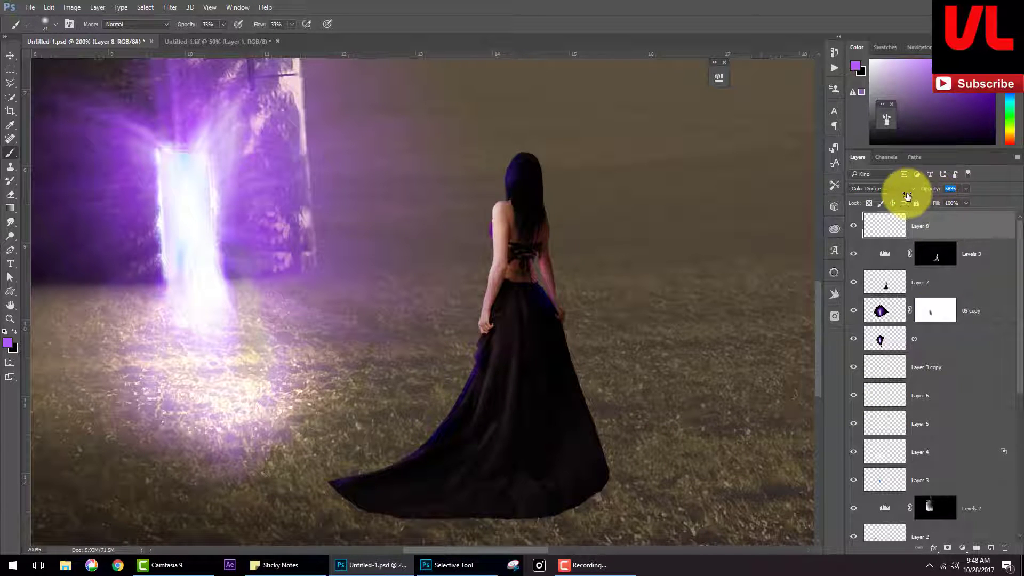
pyautogui.click(7, 341)
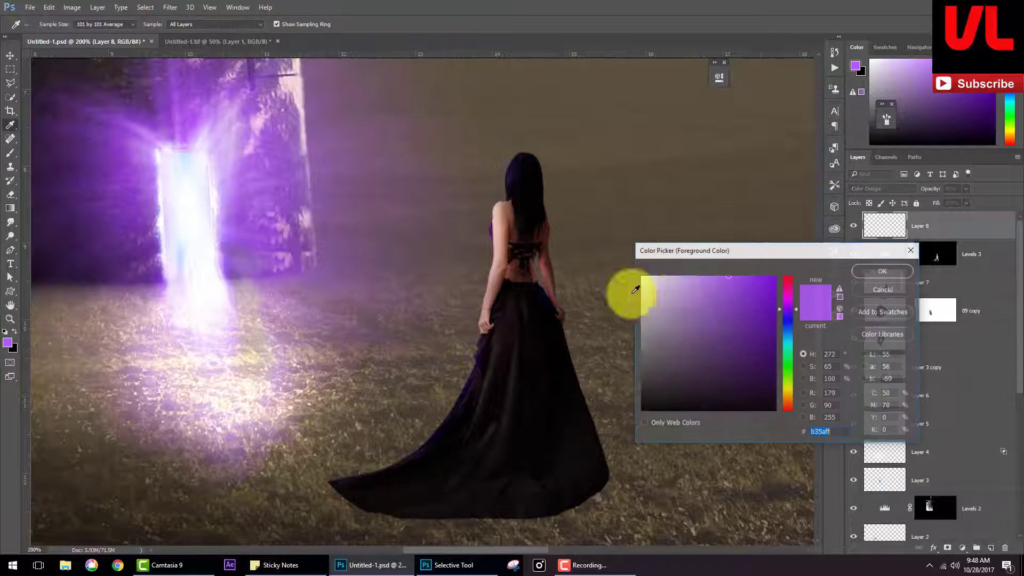
# Step: Pick a paler purple and add a Soft Light layer with the woman's outline selected
pyautogui.moveTo(692, 287); pyautogui.dragTo(684, 275)
pyautogui.click(883, 272)
pyautogui.press('b')
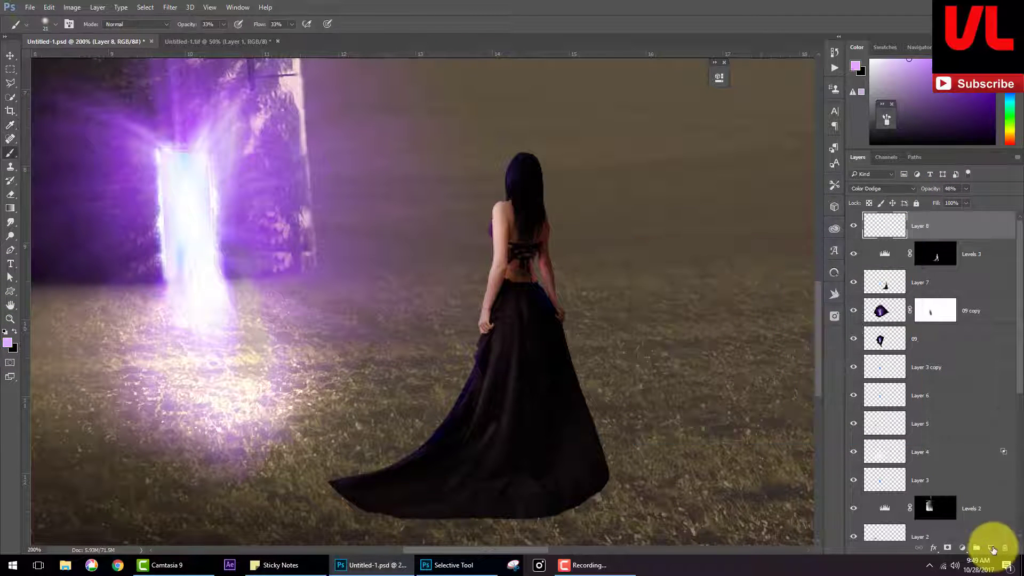
pyautogui.click(991, 548)
pyautogui.click(883, 188)
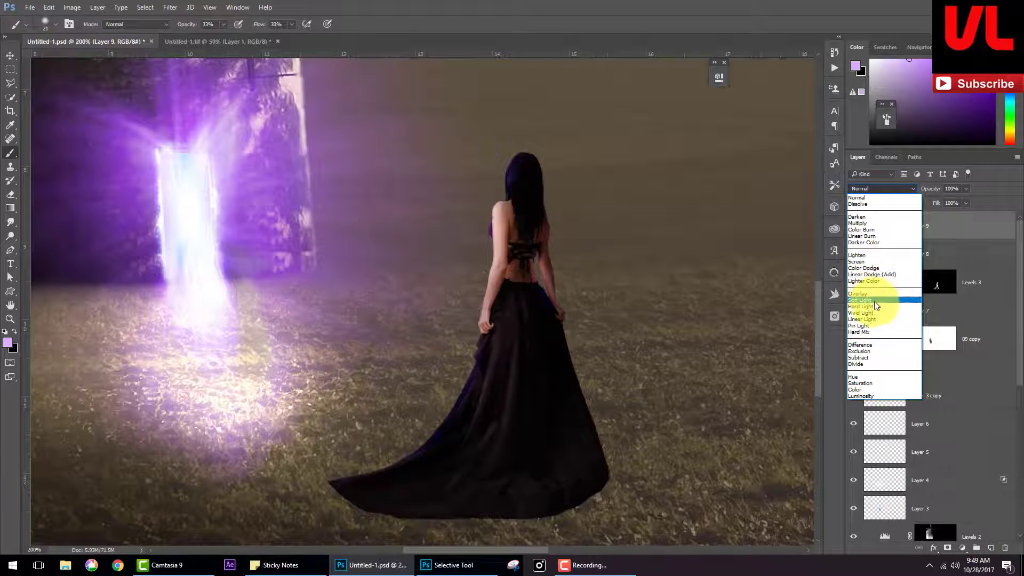
pyautogui.click(860, 300)
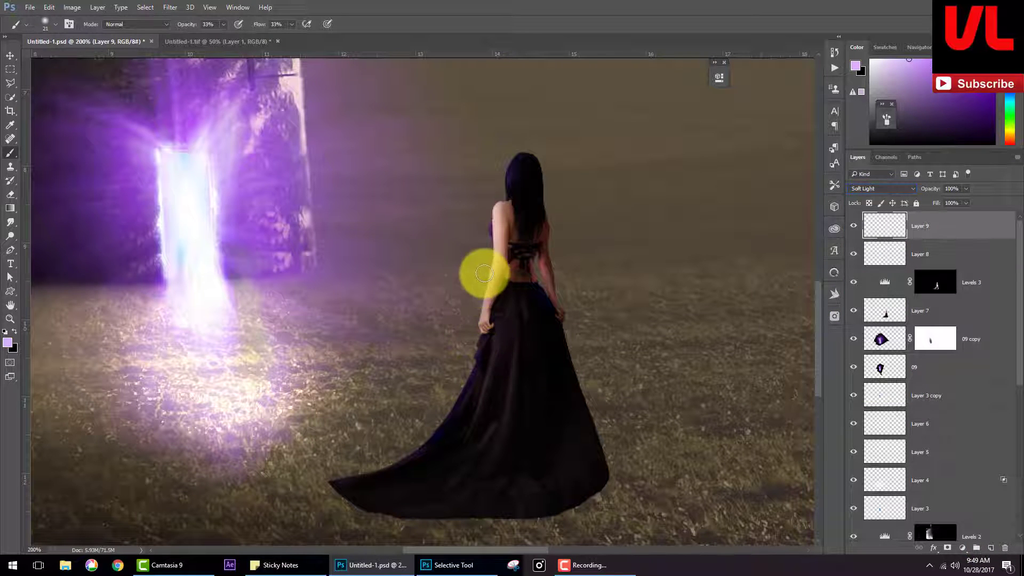
pyautogui.keyDown('ctrl'); pyautogui.click(923, 349); pyautogui.keyUp('ctrl')
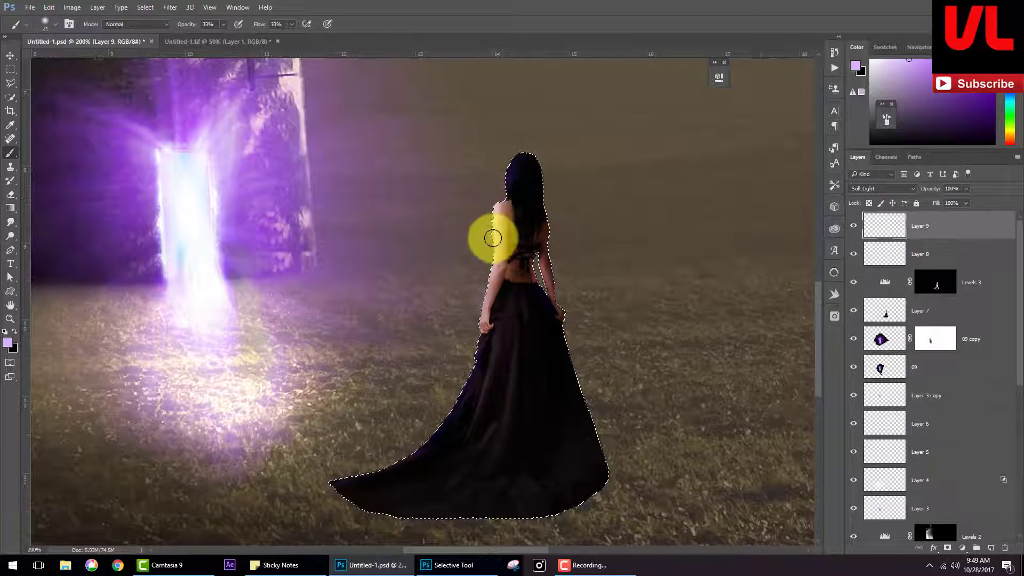
# Step: Paint a pale purple glow over the gown, then deselect and zoom out
pyautogui.moveTo(473, 380)
pyautogui.mouseDown()
pyautogui.moveTo(502, 356)
pyautogui.moveTo(421, 483)
pyautogui.moveTo(407, 463)
pyautogui.moveTo(345, 495)
pyautogui.mouseUp()
pyautogui.hotkey('ctrl', 'd')
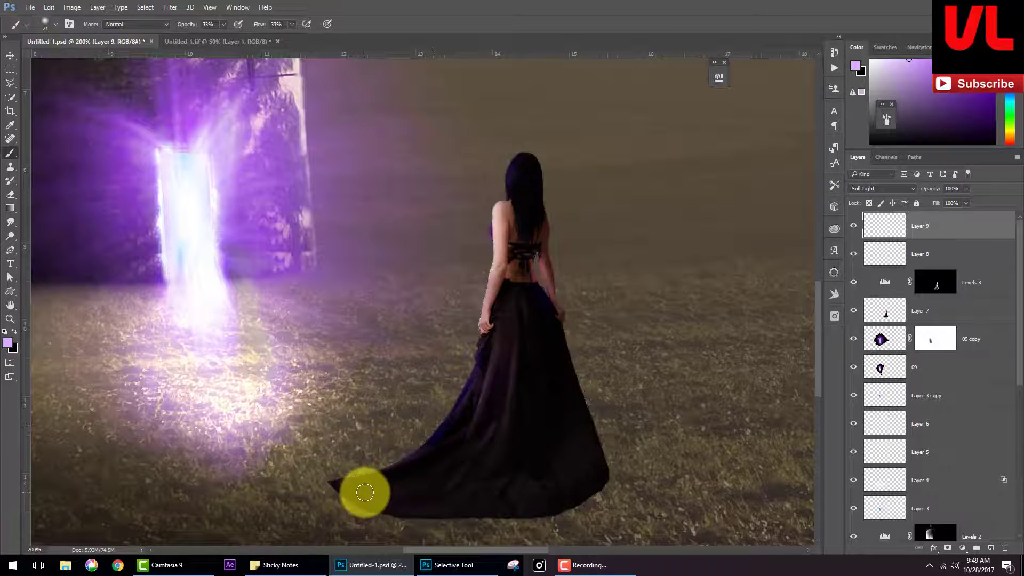
pyautogui.hotkey('ctrl', '-')
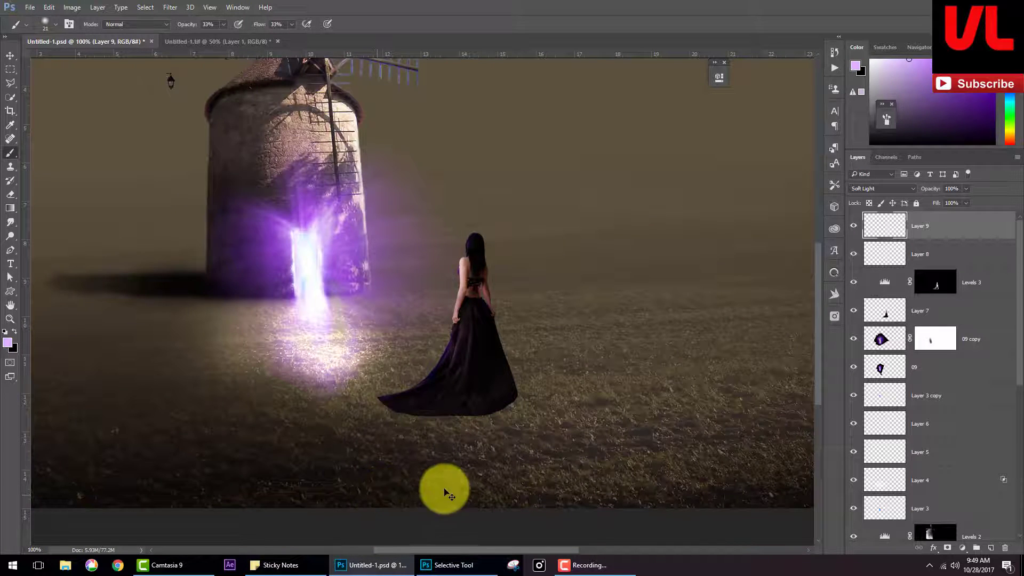
pyautogui.hotkey('ctrl', '-')
pyautogui.hotkey('ctrl', '+')
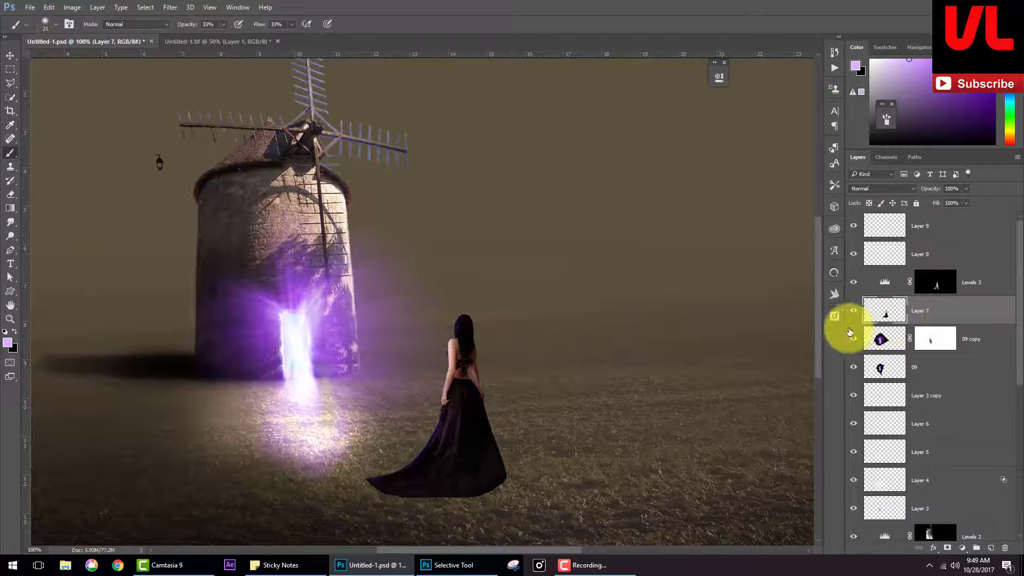
pyautogui.hotkey('ctrl', 'u')
# Step: Duplicate the woman's layer and darken the copy into a black silhouette with Hue/Saturation
pyautogui.click(887, 319)
pyautogui.hotkey('ctrl', 'j')
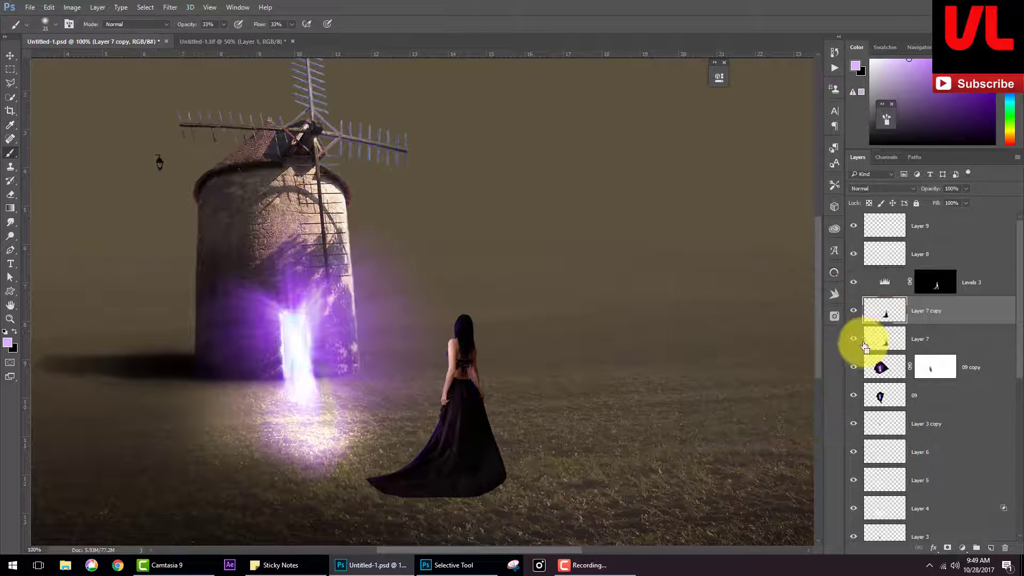
pyautogui.hotkey('ctrl', 'u')
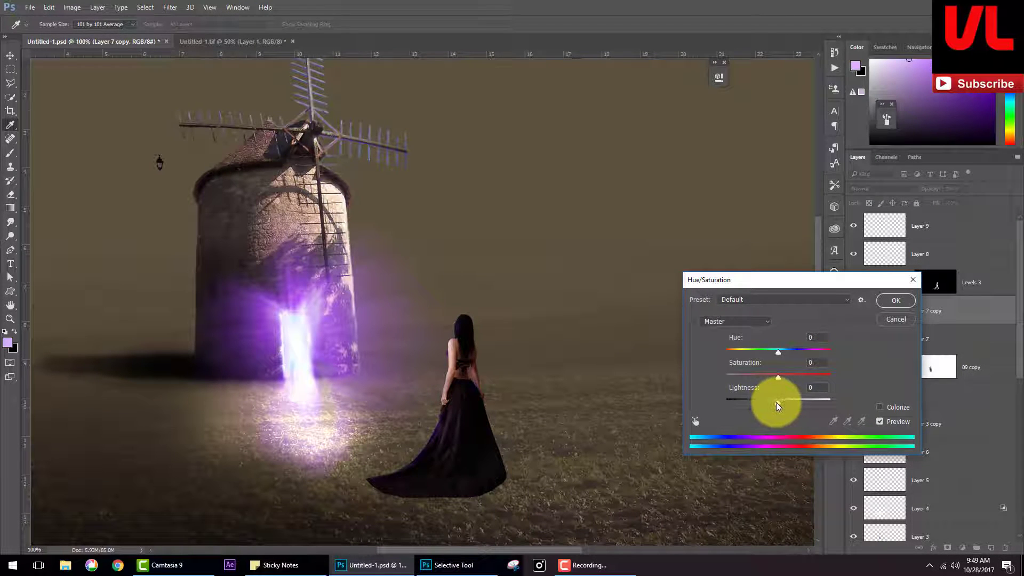
pyautogui.moveTo(776, 407); pyautogui.dragTo(668, 403)
pyautogui.click(896, 300)
pyautogui.press('b')
pyautogui.hotkey('ctrl', '-')
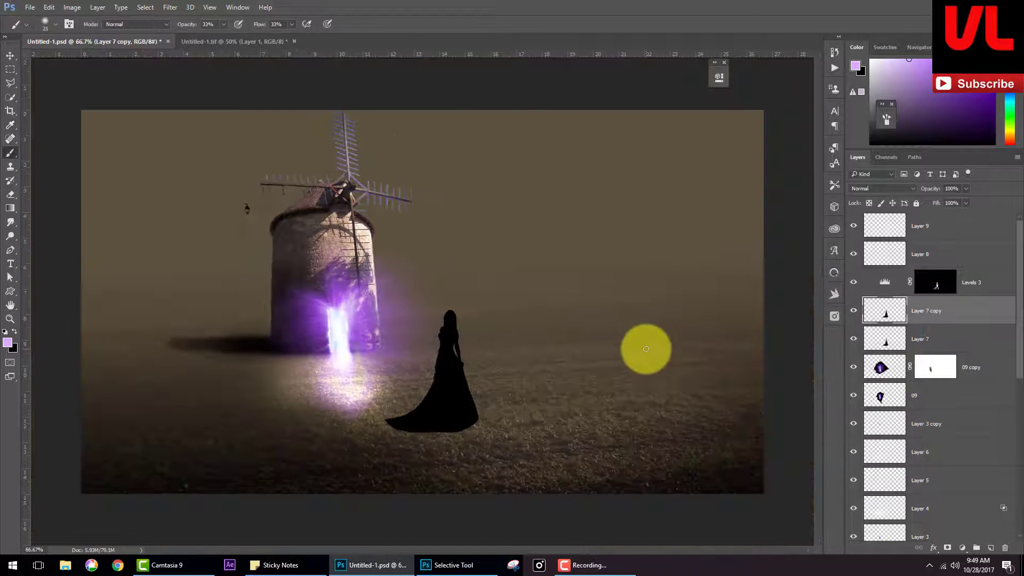
# Step: Skew the black silhouette to the right with Free Transform
pyautogui.hotkey('ctrl', 't')
pyautogui.rightClick(446, 348)
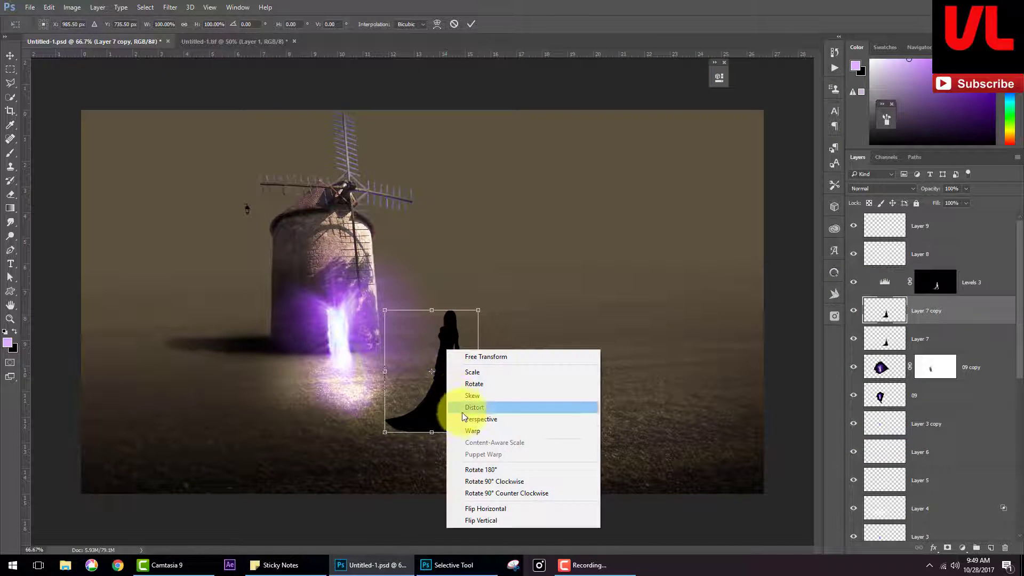
pyautogui.click(483, 397)
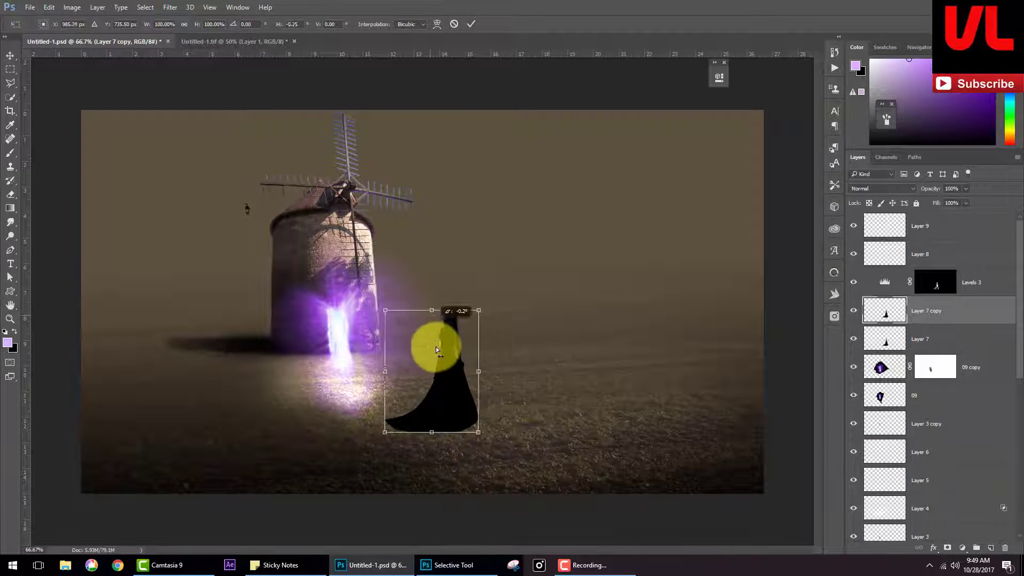
pyautogui.moveTo(436, 349); pyautogui.dragTo(455, 333)
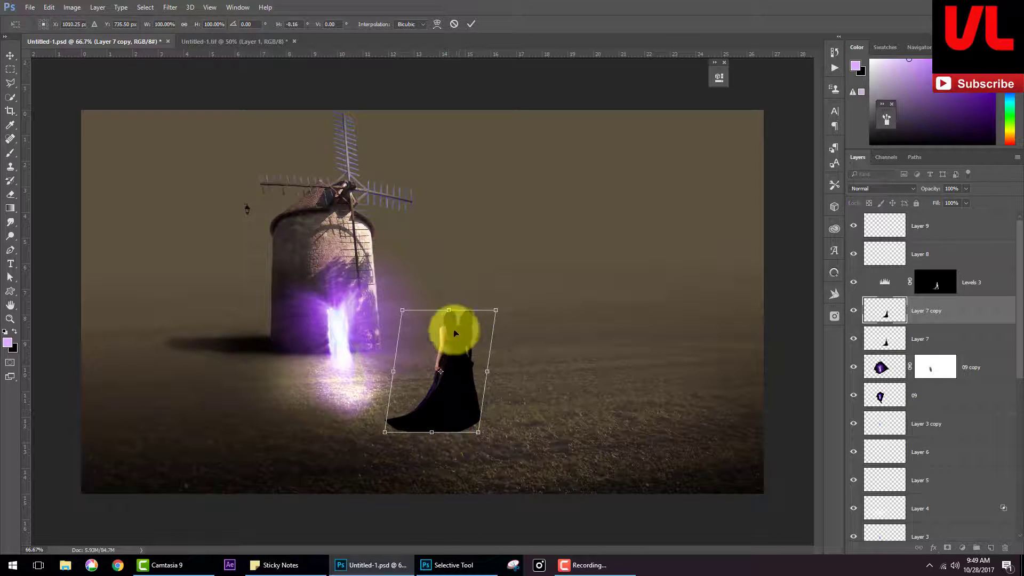
pyautogui.rightClick(453, 376)
pyautogui.click(482, 399)
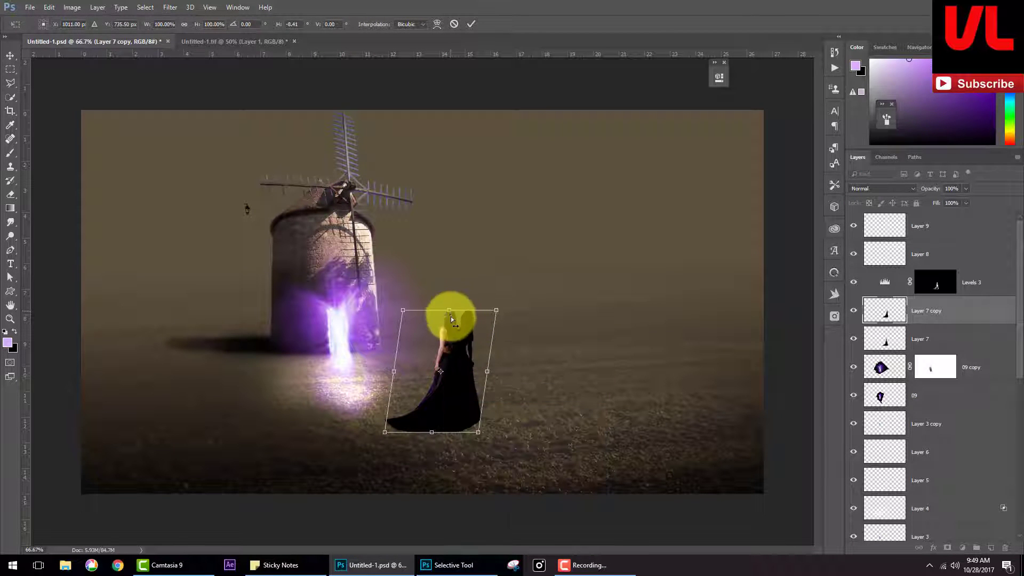
pyautogui.moveTo(451, 319); pyautogui.dragTo(482, 310)
pyautogui.rightClick(477, 336)
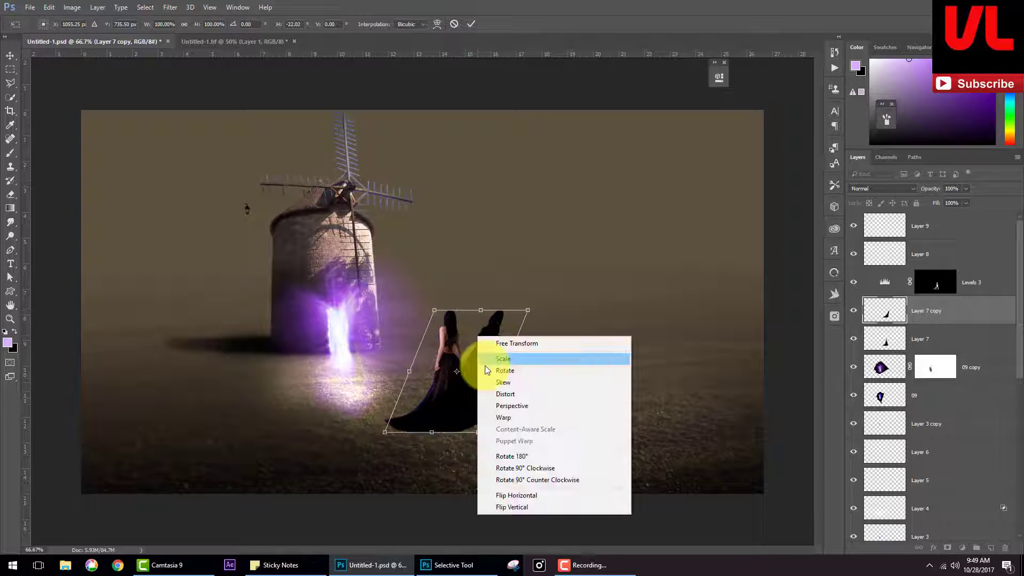
pyautogui.click(516, 381)
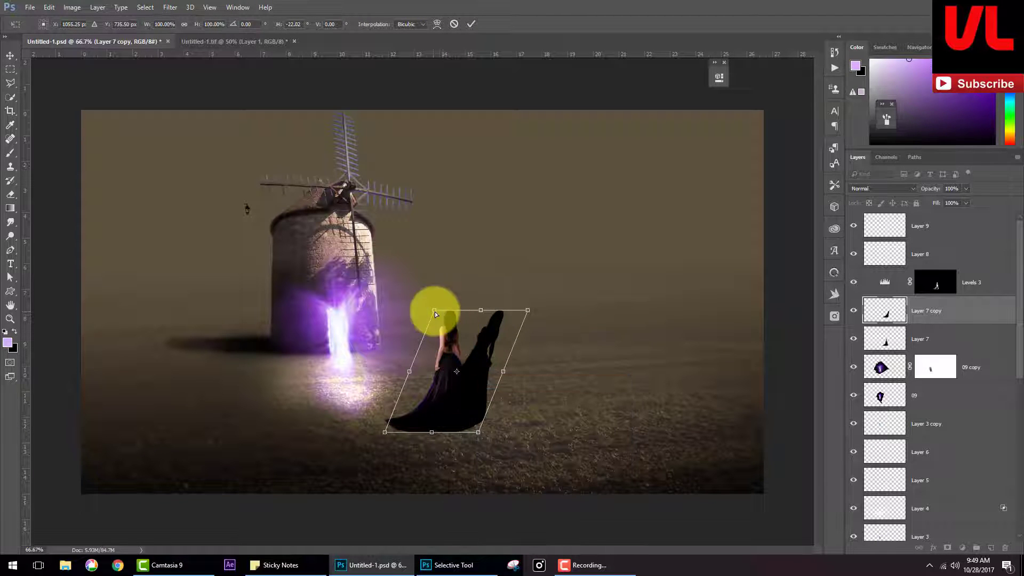
# Step: Distort the silhouette flat into a long shadow stretching right from her feet
pyautogui.moveTo(434, 311); pyautogui.dragTo(459, 478)
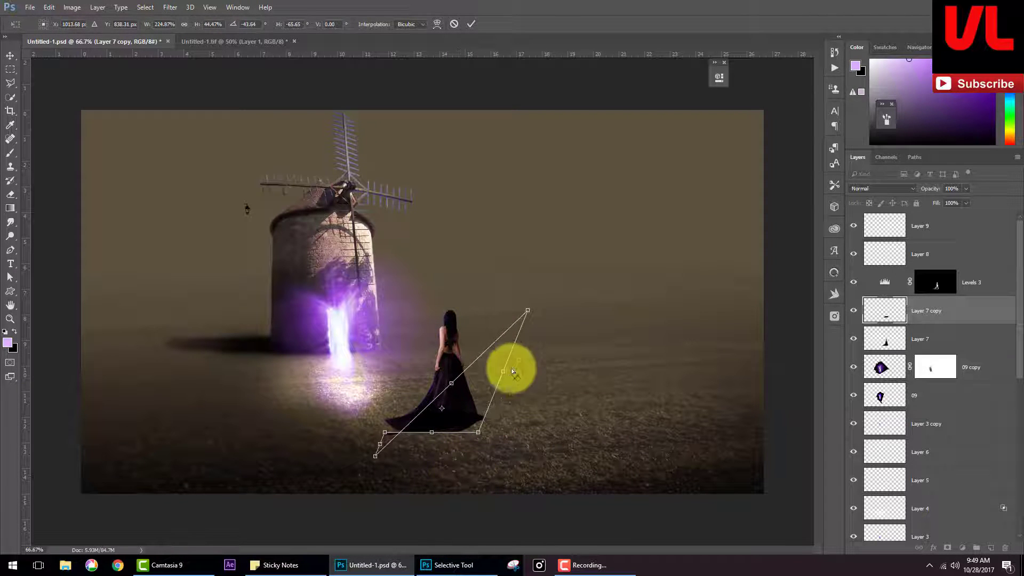
pyautogui.moveTo(528, 310); pyautogui.dragTo(500, 485)
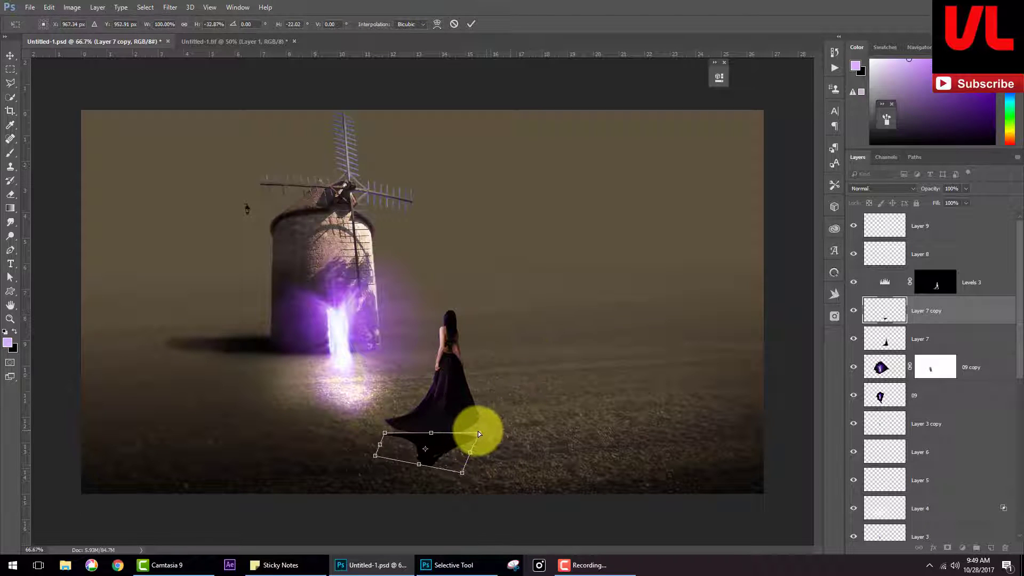
pyautogui.moveTo(478, 433); pyautogui.dragTo(475, 413)
pyautogui.moveTo(462, 474); pyautogui.dragTo(540, 457)
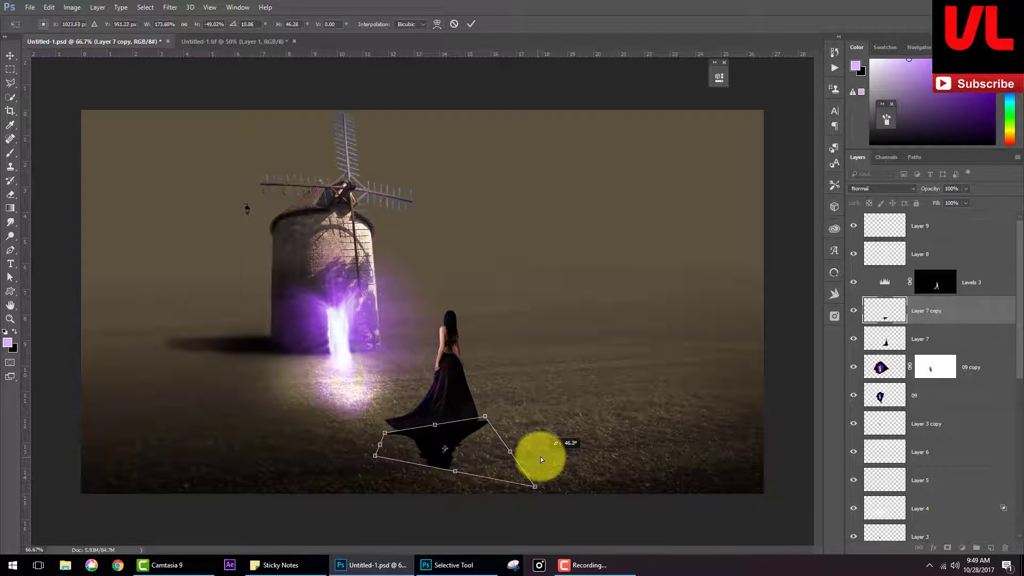
pyautogui.moveTo(377, 457); pyautogui.dragTo(443, 487)
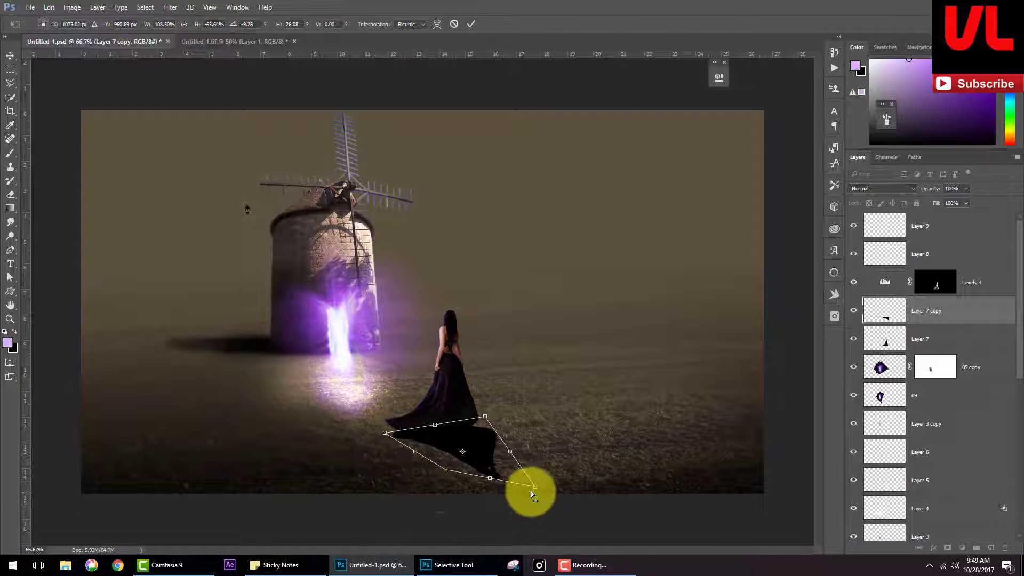
pyautogui.moveTo(534, 488)
pyautogui.mouseDown()
pyautogui.moveTo(535, 430)
pyautogui.moveTo(474, 414)
pyautogui.mouseUp()
pyautogui.moveTo(506, 448); pyautogui.dragTo(703, 440)
pyautogui.rightClick(490, 440)
pyautogui.click(525, 317)
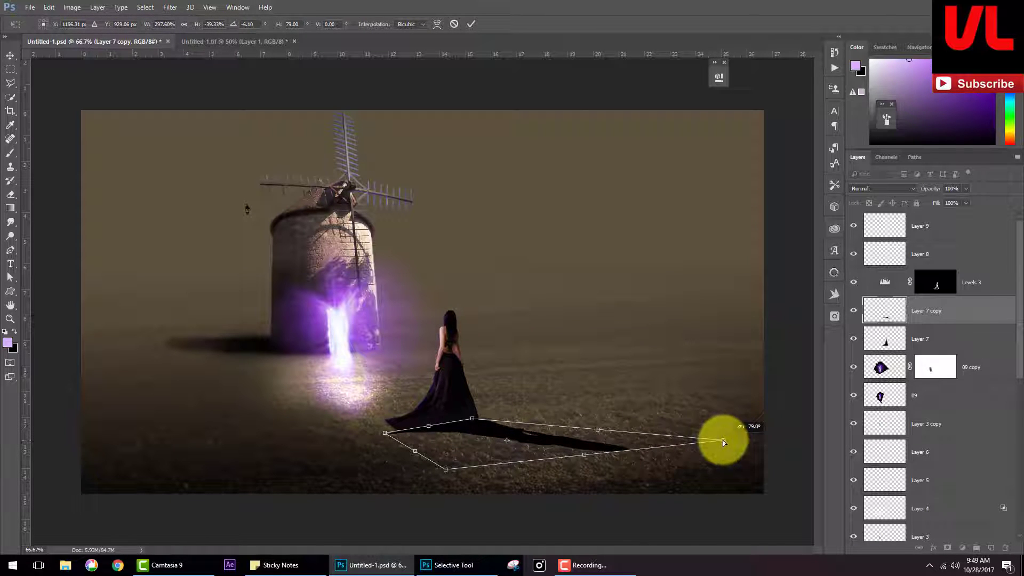
pyautogui.press('Return')
# Step: Move the shadow layer below the woman and apply a 3.4 px Gaussian Blur
pyautogui.press('b')
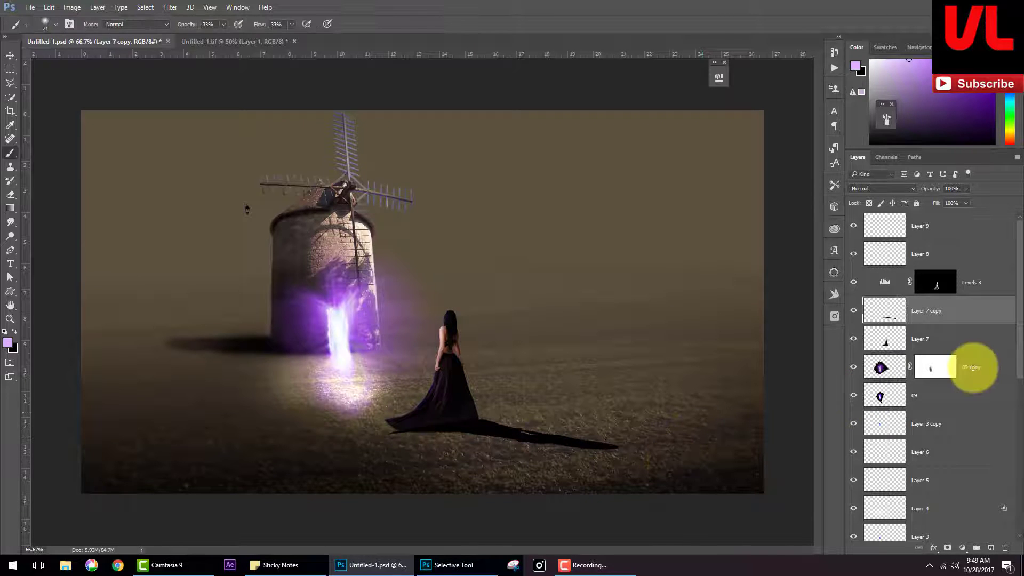
pyautogui.moveTo(888, 337); pyautogui.dragTo(897, 342)
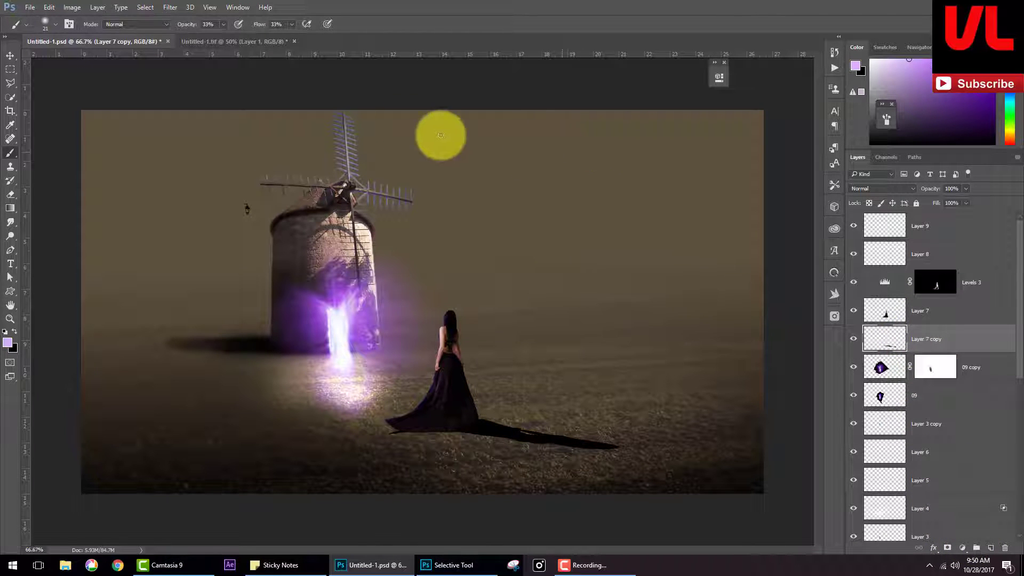
pyautogui.click(170, 7)
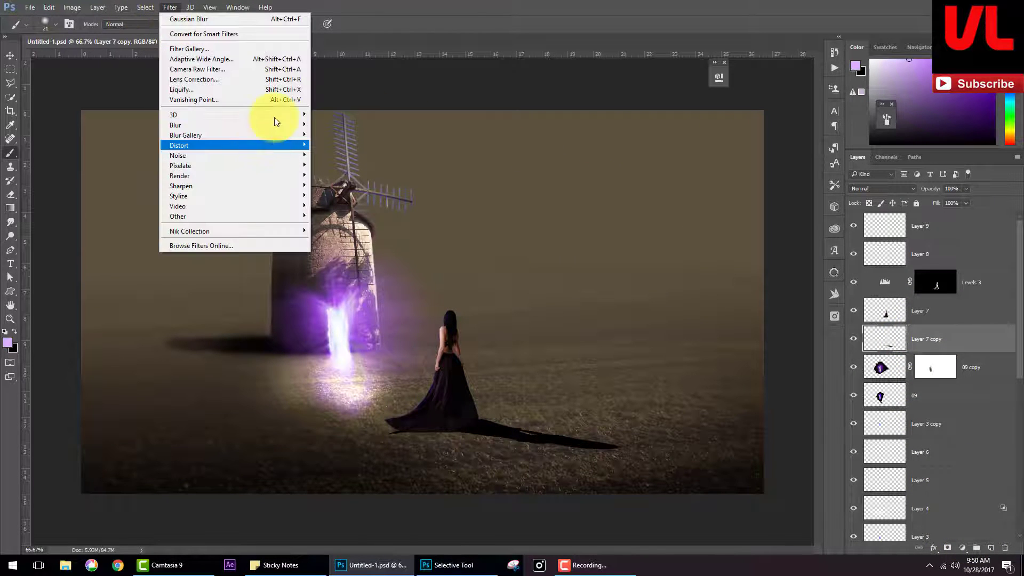
pyautogui.moveTo(175, 125)
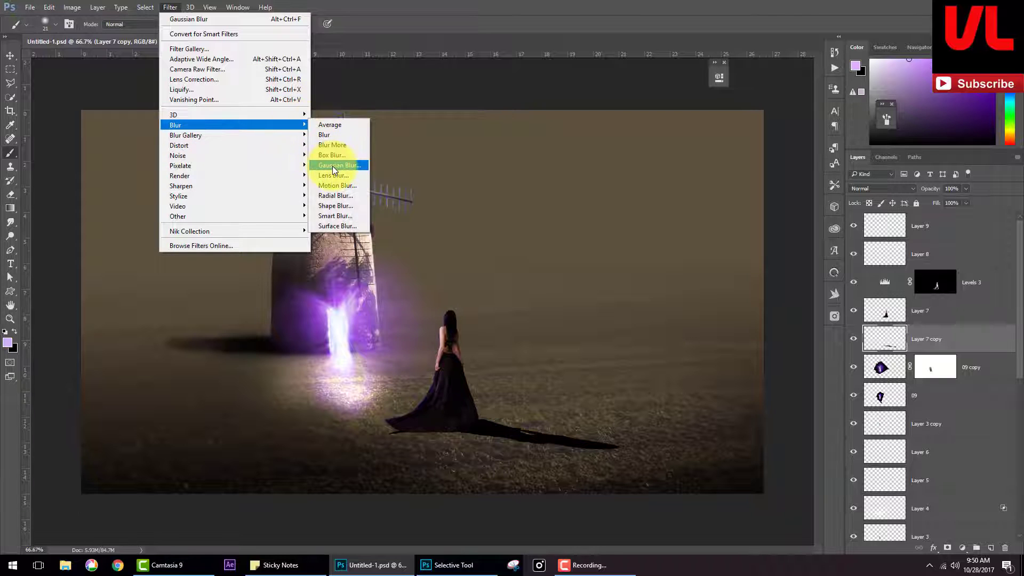
pyautogui.click(334, 167)
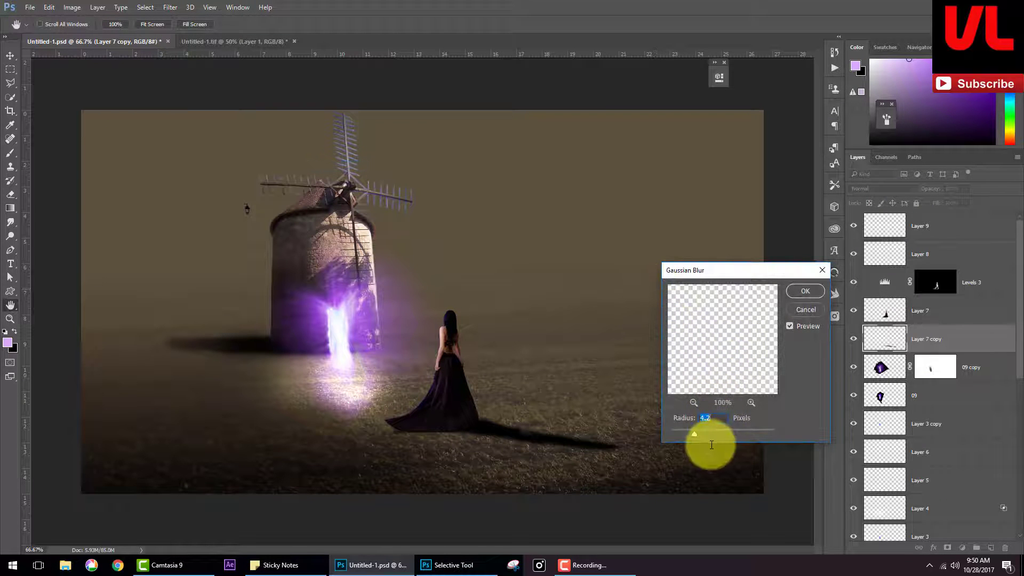
pyautogui.moveTo(690, 433); pyautogui.dragTo(689, 434)
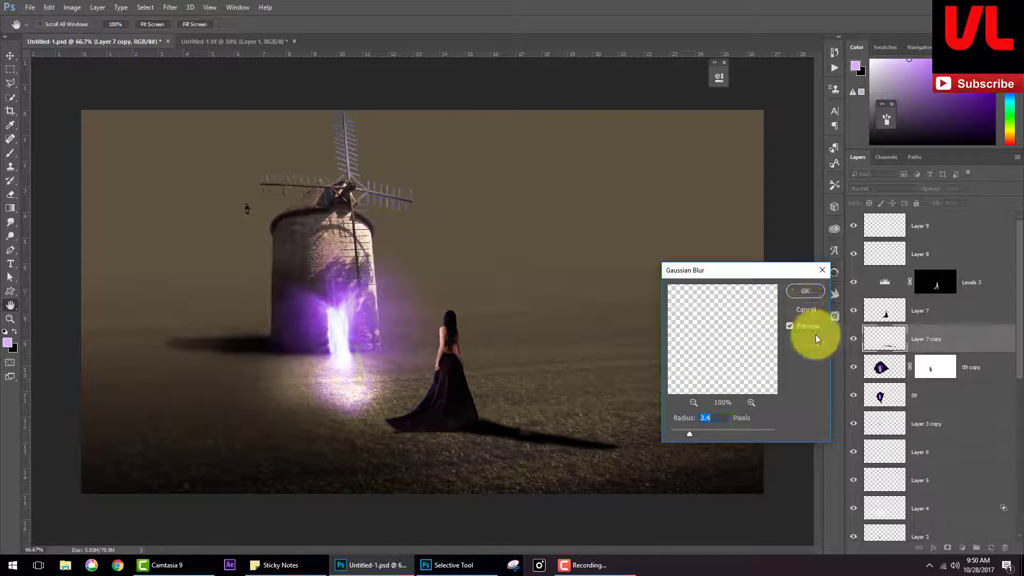
pyautogui.press('Return')
# Step: Fade the shadow's far tip with a 13% Eraser and add an empty layer above
pyautogui.press('b')
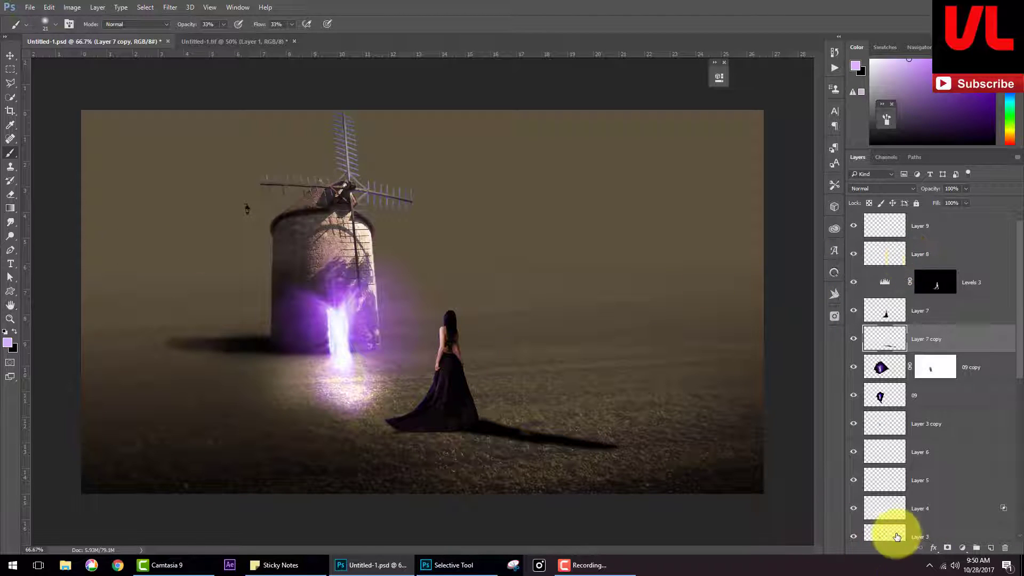
pyautogui.click(10, 194)
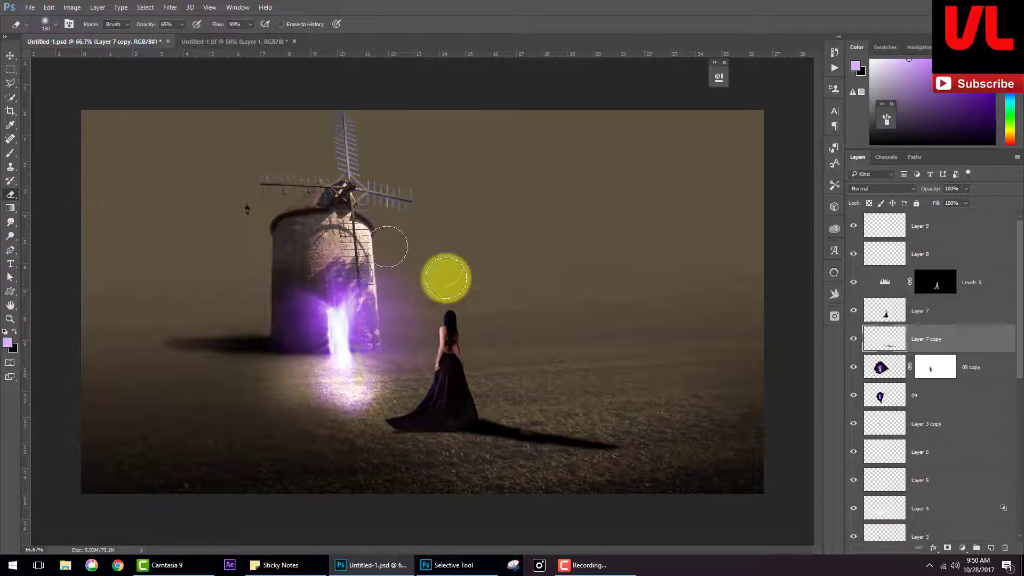
pyautogui.moveTo(608, 440); pyautogui.dragTo(539, 444)
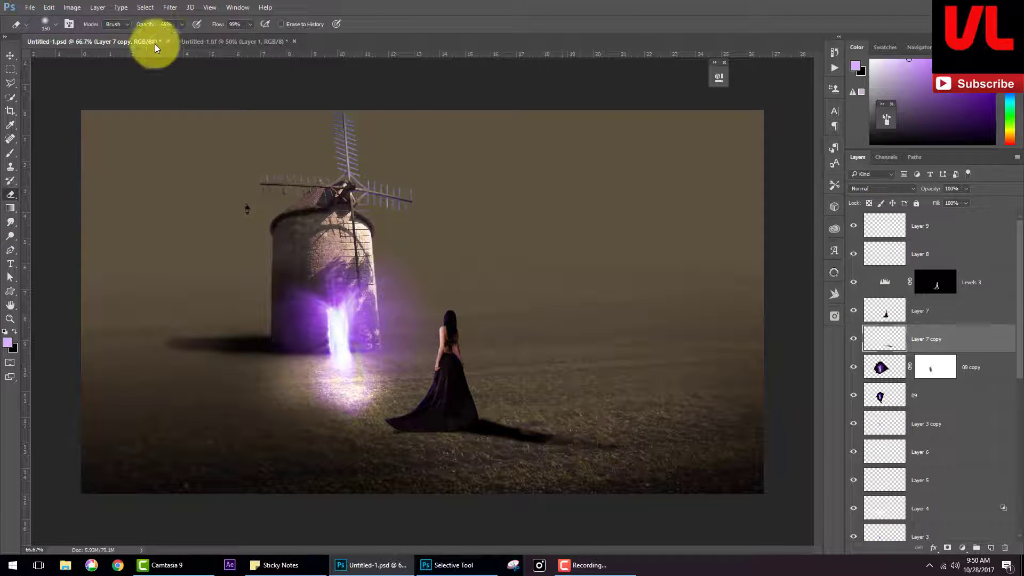
pyautogui.hotkey('ctrl', 'z')
pyautogui.moveTo(146, 25); pyautogui.dragTo(121, 56)
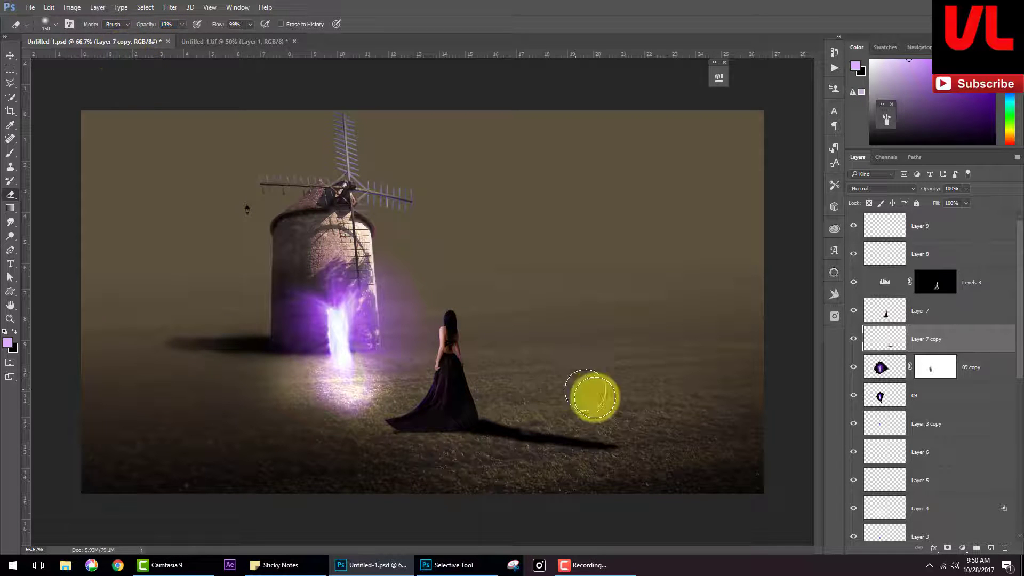
pyautogui.moveTo(590, 441); pyautogui.dragTo(624, 457)
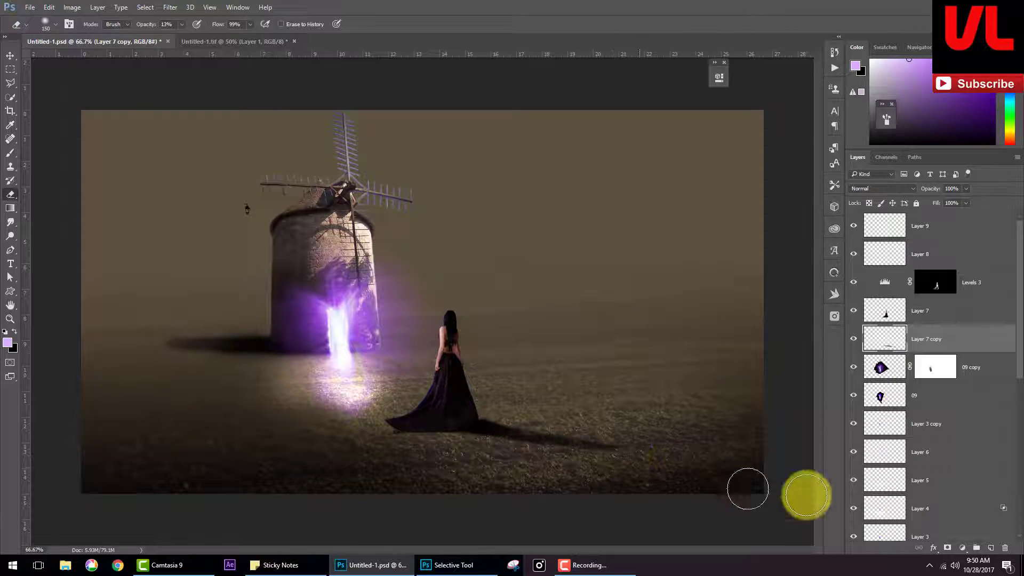
pyautogui.click(990, 548)
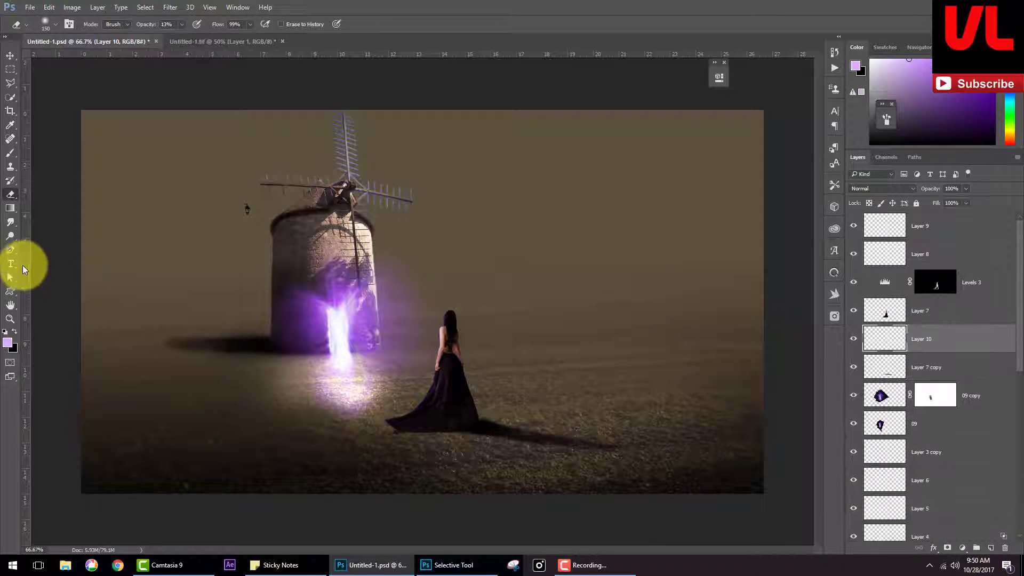
# Step: Brush soft black shading at 33% opacity around the dress hem on Layer 10
pyautogui.press('d')
pyautogui.click(17, 158)
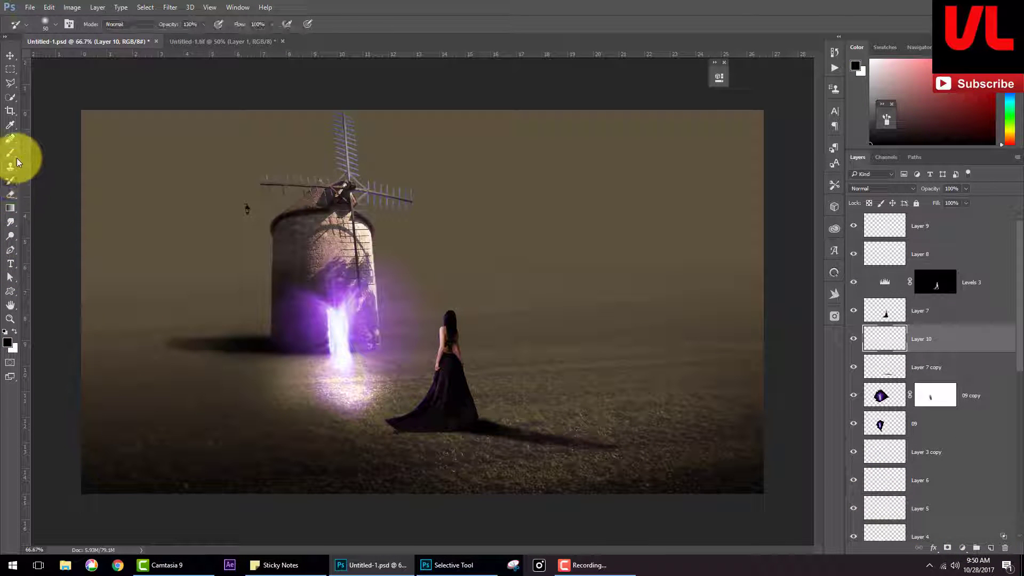
pyautogui.click(15, 154)
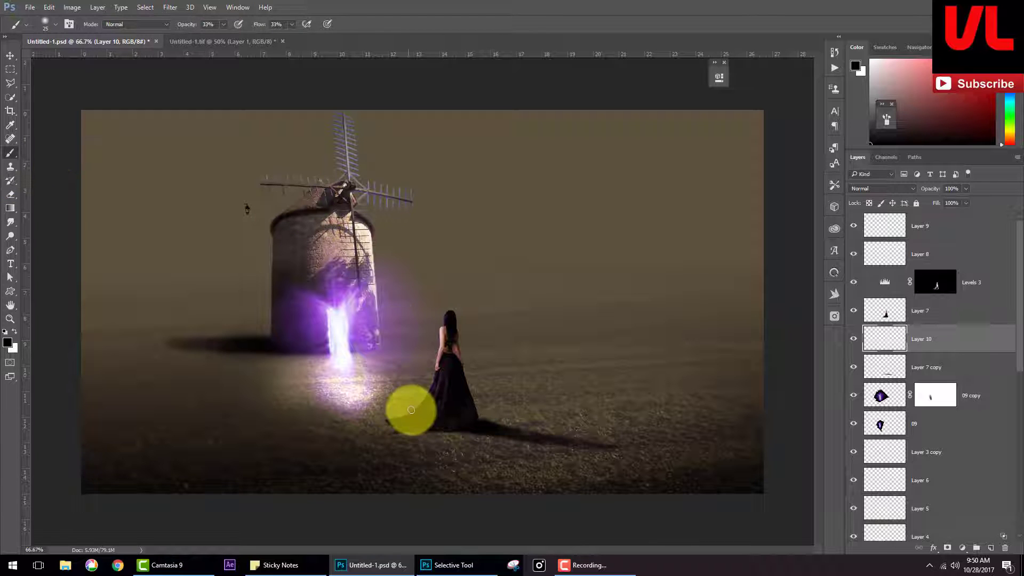
pyautogui.press(']')
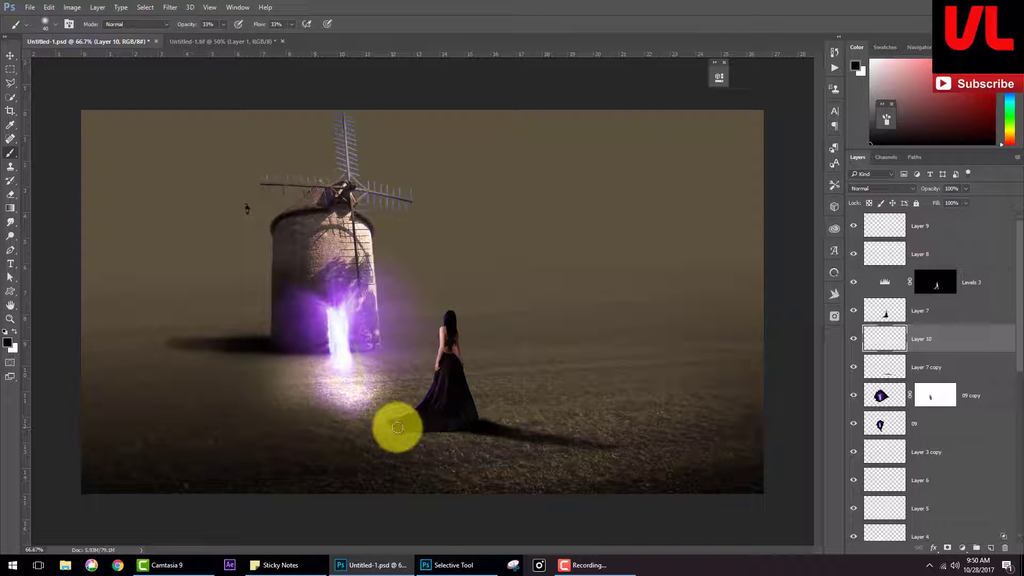
pyautogui.moveTo(398, 427)
pyautogui.mouseDown()
pyautogui.moveTo(507, 439)
pyautogui.moveTo(457, 434)
pyautogui.moveTo(471, 437)
pyautogui.mouseUp()
pyautogui.press(']')
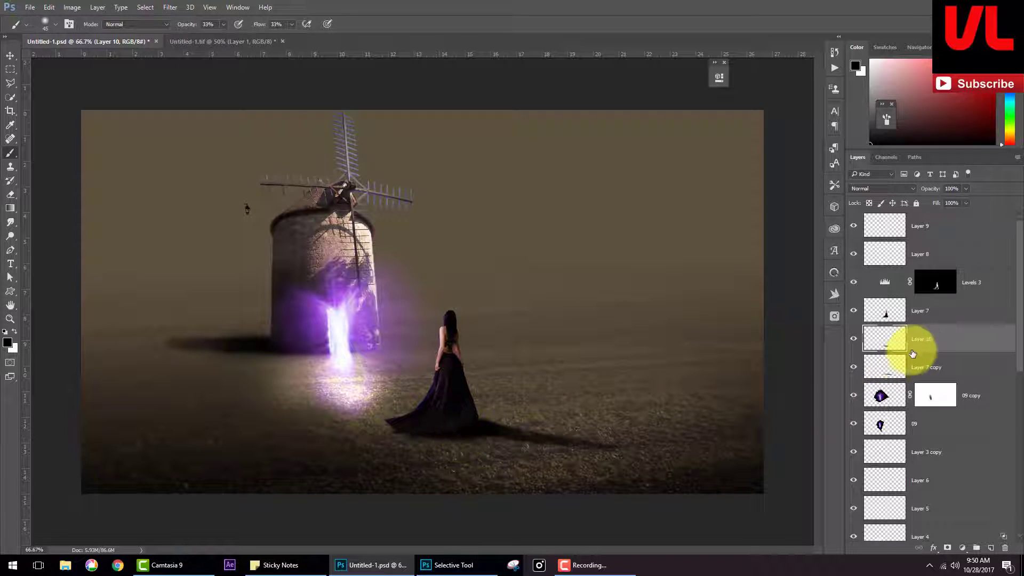
pyautogui.click(919, 364)
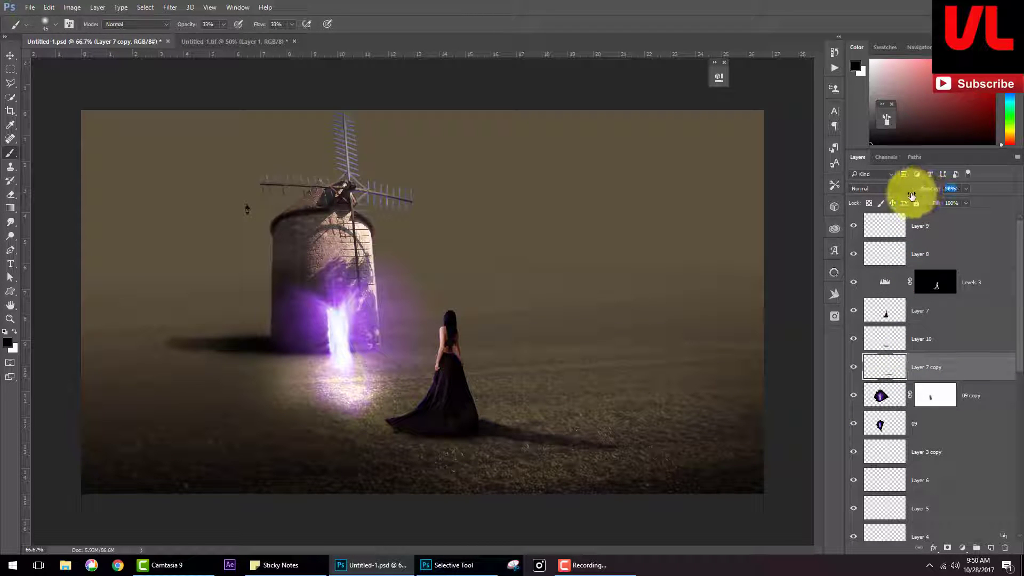
pyautogui.click(917, 339)
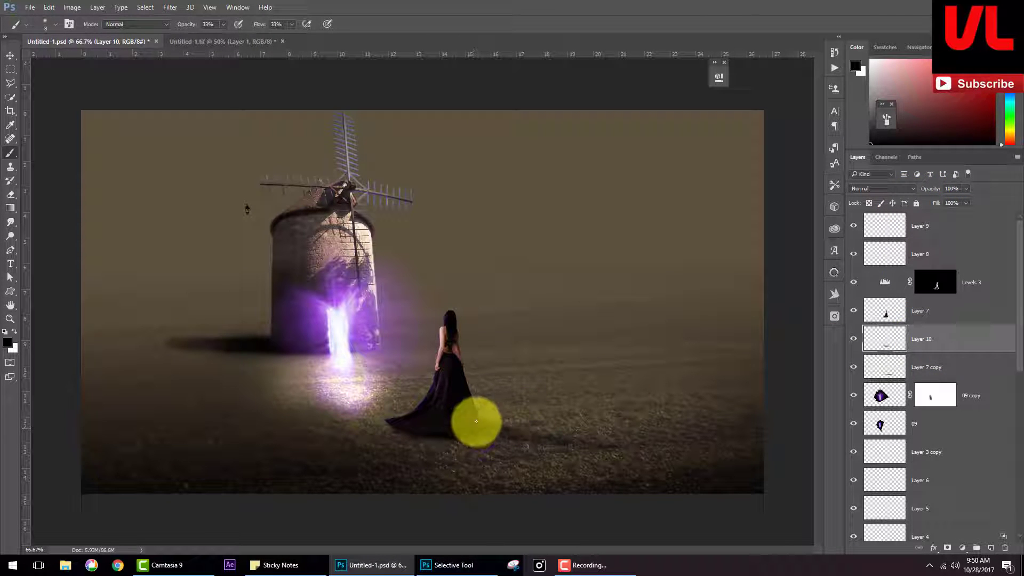
pyautogui.press(']')
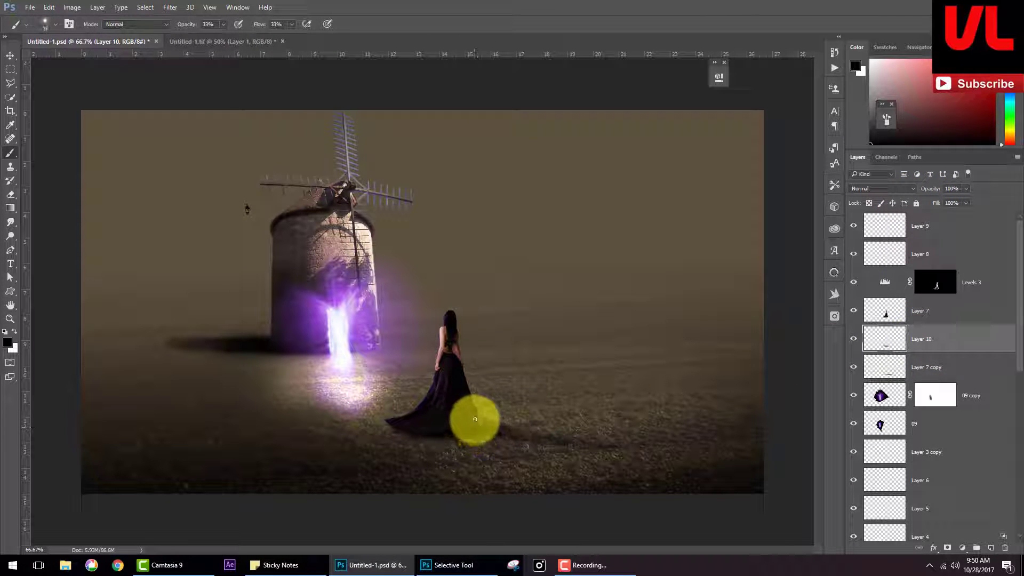
pyautogui.press(']')
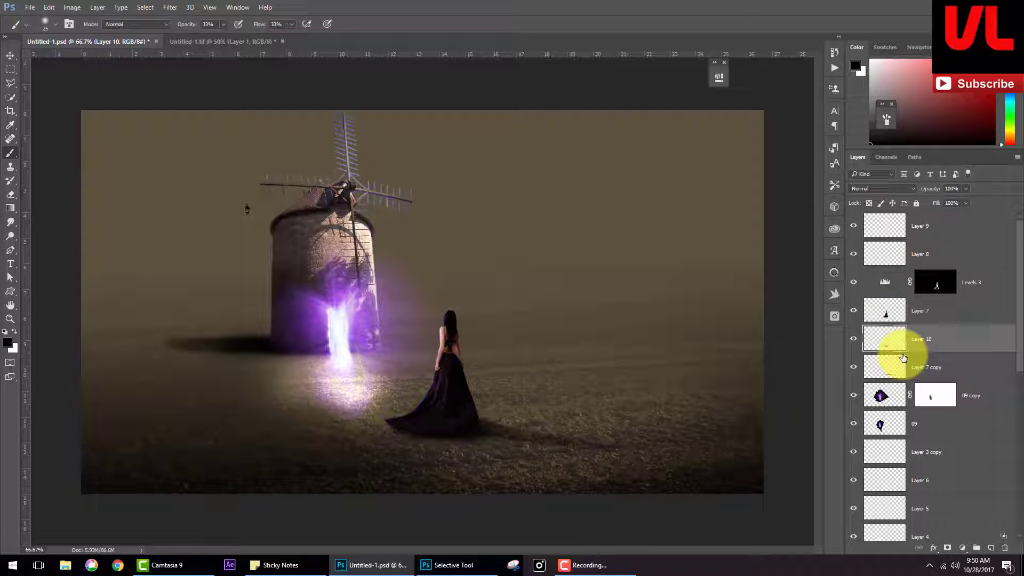
# Step: Change the Color Fill 1 colour from warm brown to dark blue 3f455d
pyautogui.scroll(-5, 923, 395)
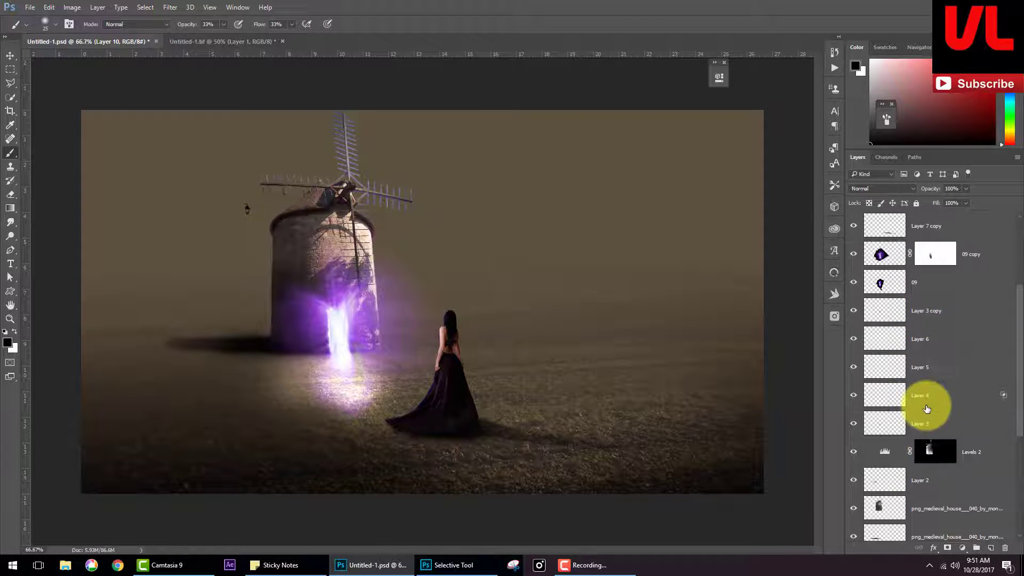
pyautogui.scroll(-5, 923, 399)
pyautogui.scroll(-2, 912, 406)
pyautogui.click(880, 377)
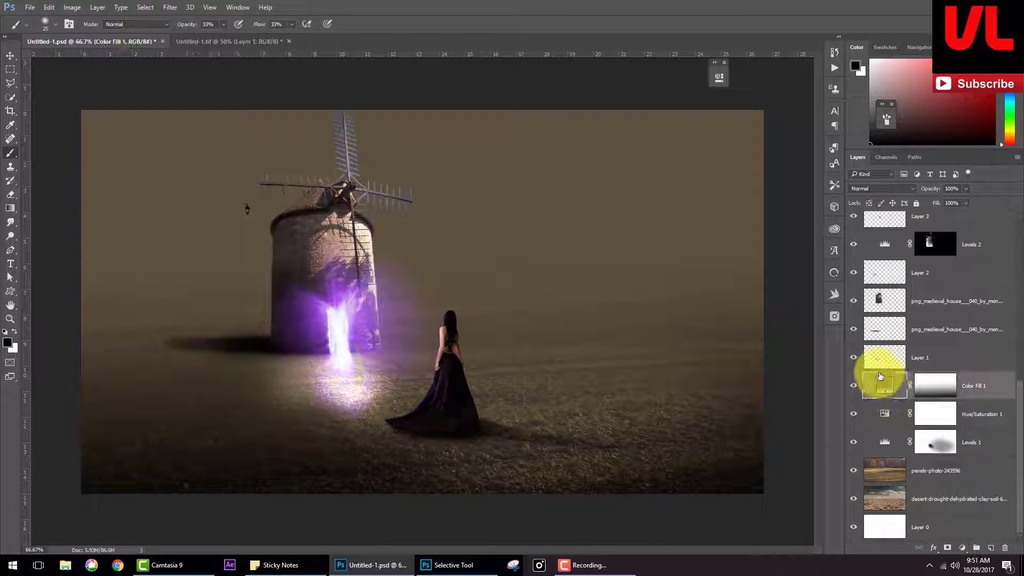
pyautogui.doubleClick(886, 385)
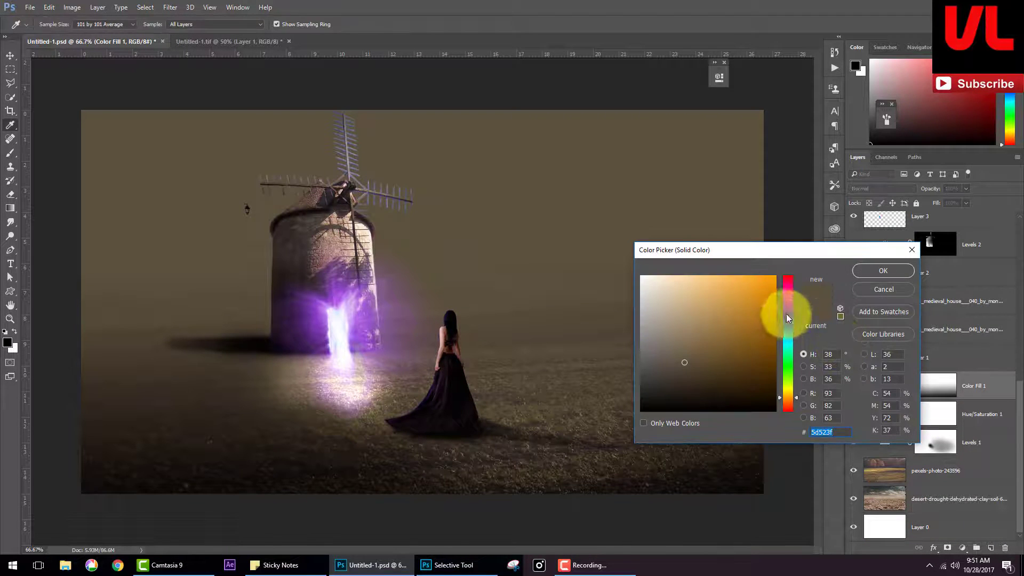
pyautogui.click(789, 330)
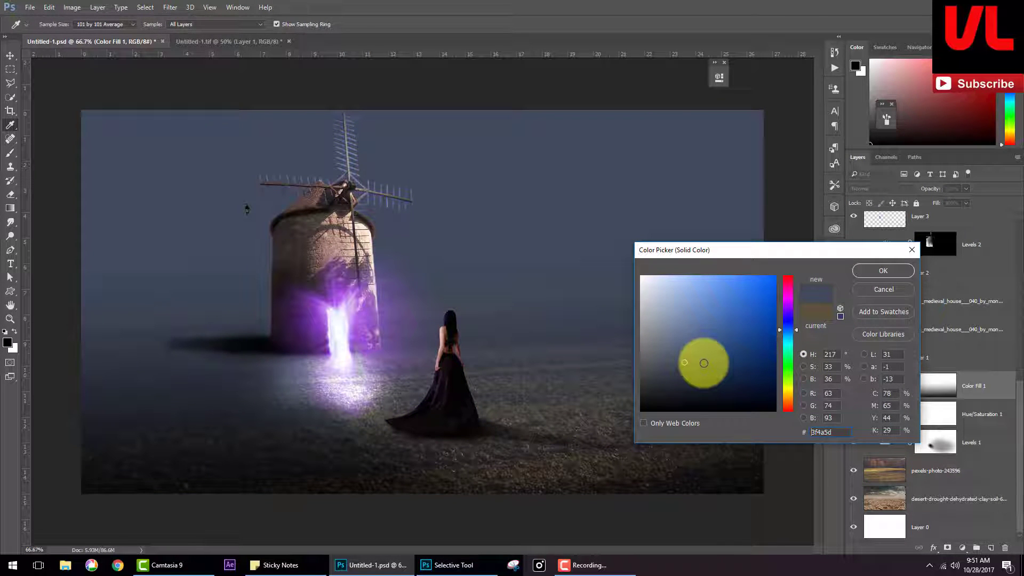
pyautogui.click(792, 338)
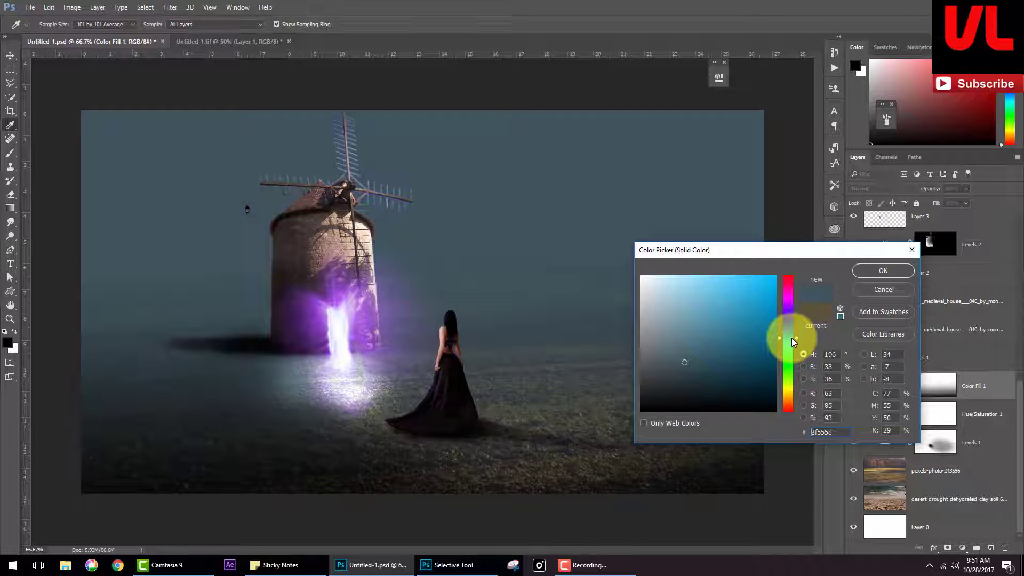
pyautogui.click(791, 326)
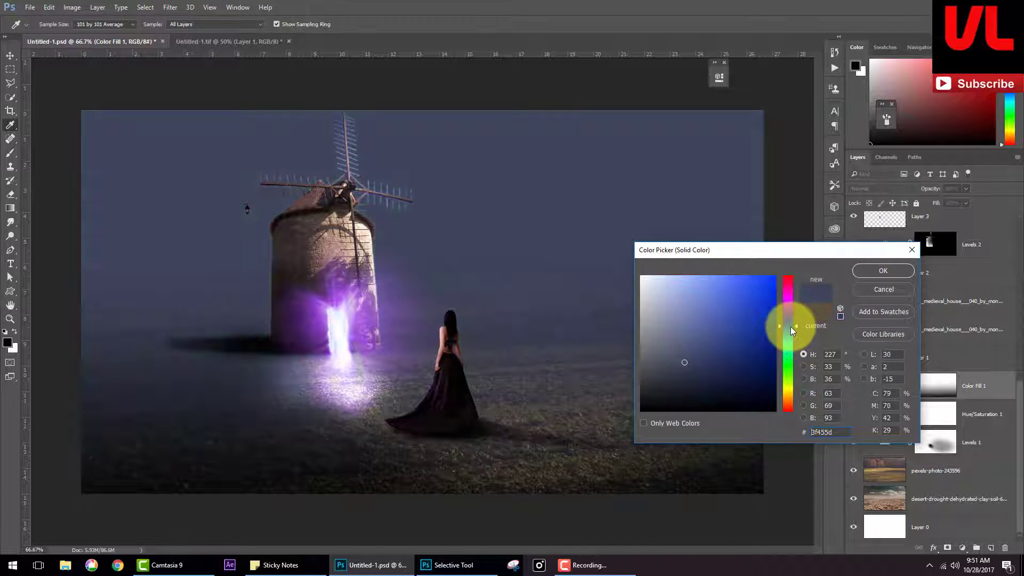
pyautogui.click(865, 274)
# Step: Add a new layer and set a cyan #00d2ff brush at 100% opacity and flow
pyautogui.click(989, 549)
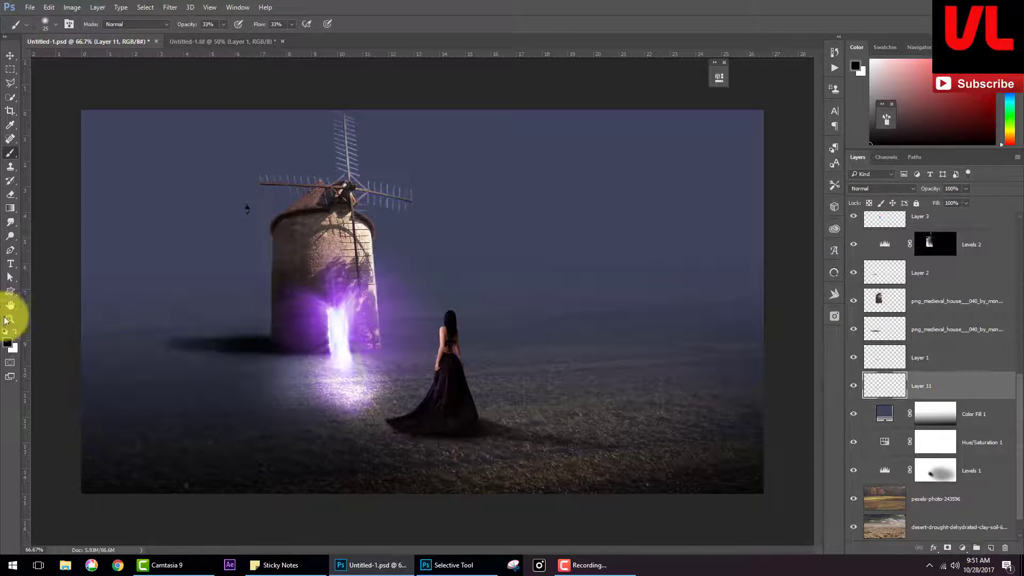
pyautogui.click(8, 343)
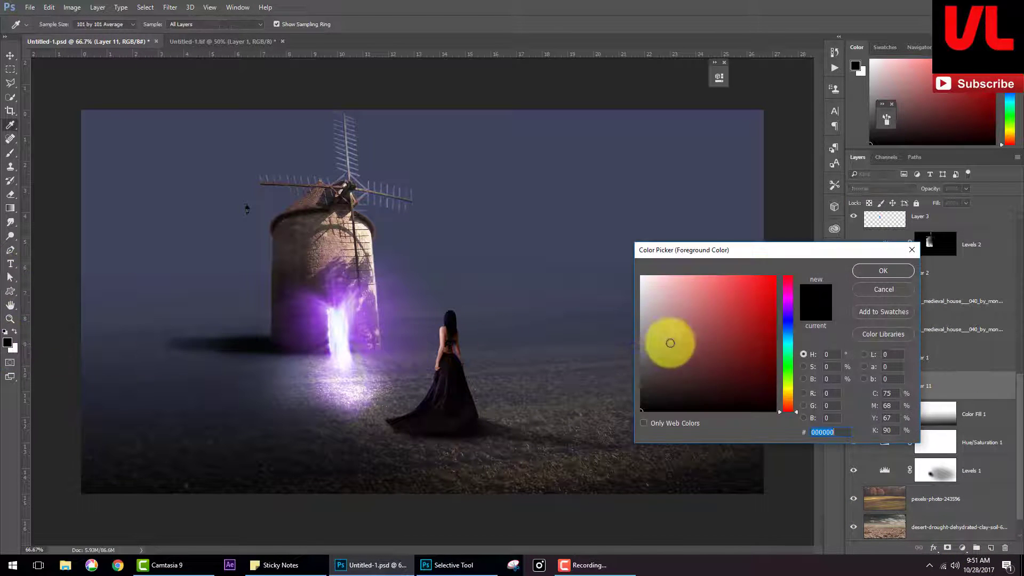
pyautogui.click(789, 339)
pyautogui.click(775, 276)
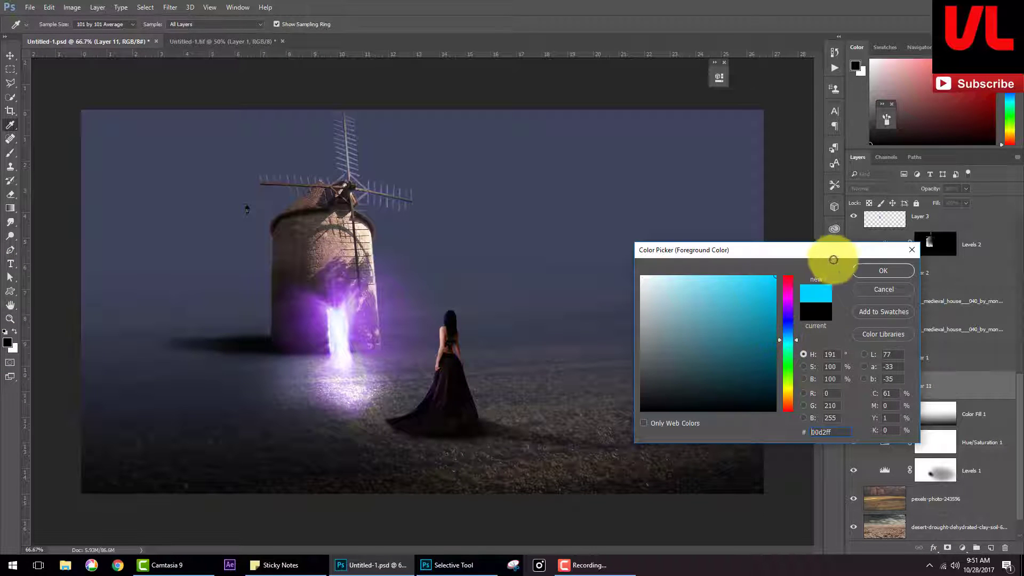
pyautogui.click(884, 270)
pyautogui.click(10, 153)
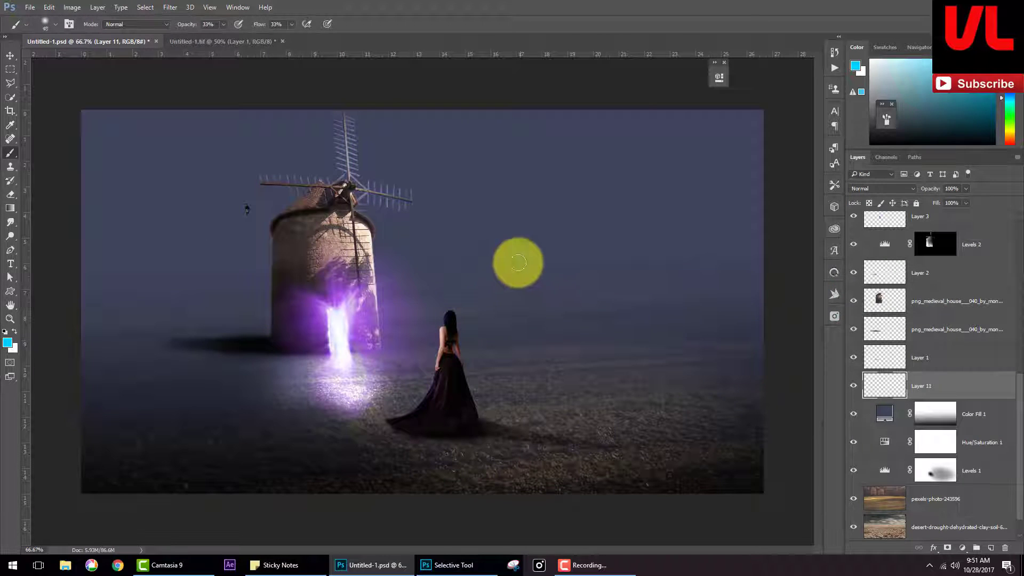
pyautogui.click(208, 24)
pyautogui.write('100')
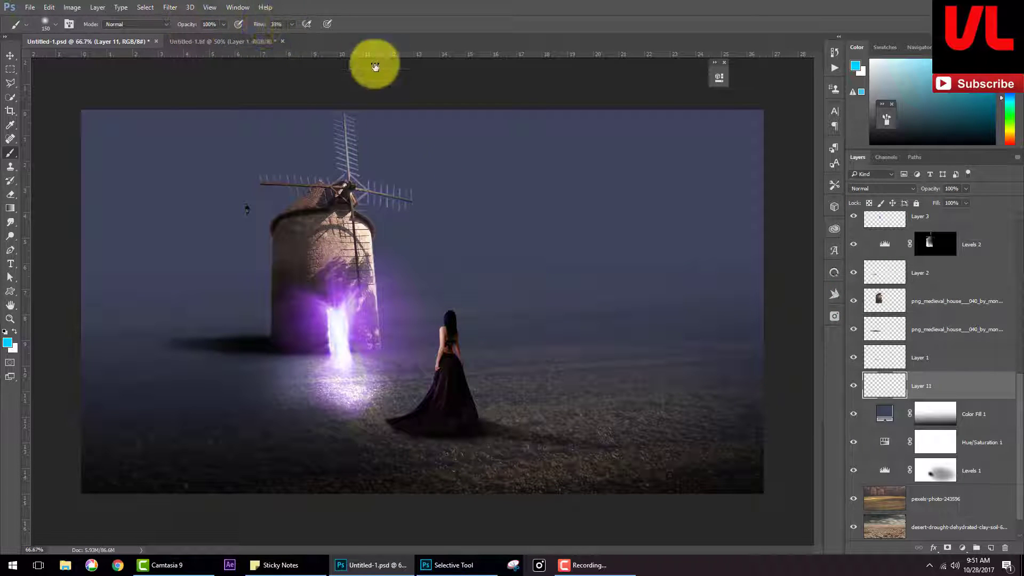
pyautogui.moveTo(261, 24); pyautogui.dragTo(255, 24)
pyautogui.write('100')
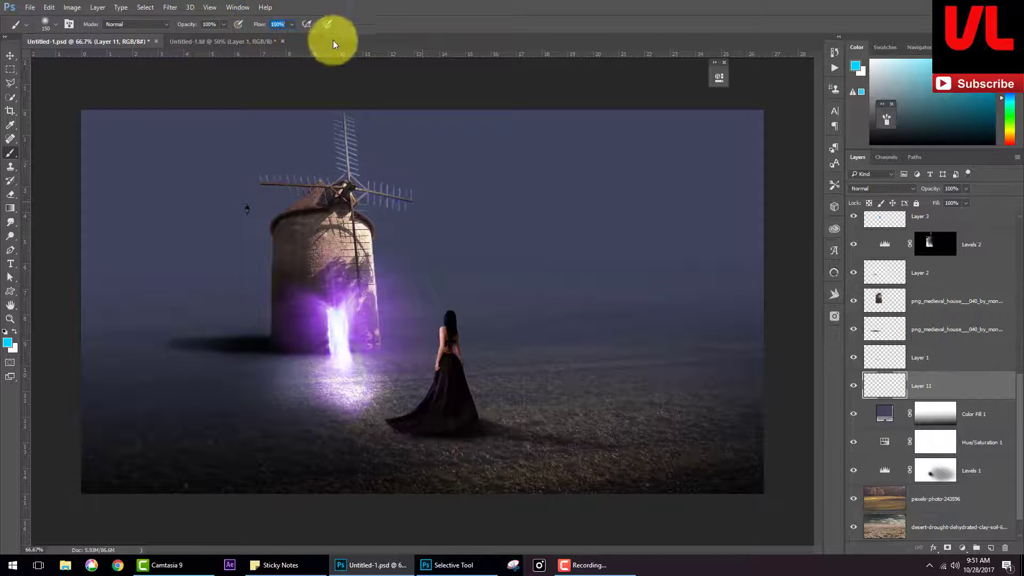
# Step: Paint a cyan dot, scale it into a large upper-right glow, and lower its opacity
pyautogui.click(482, 244)
pyautogui.hotkey('ctrl', 't')
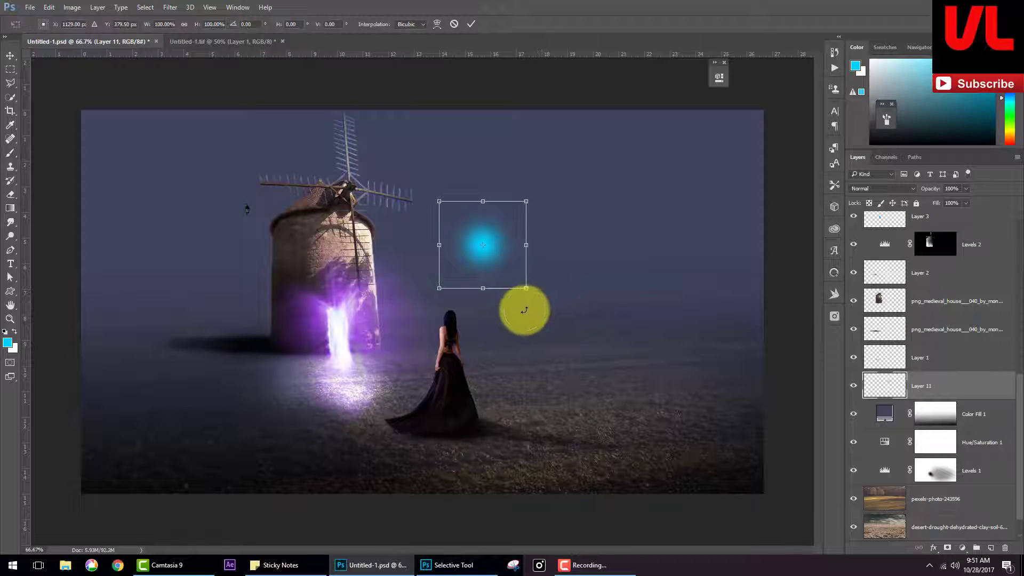
pyautogui.moveTo(528, 291)
pyautogui.mouseDown()
pyautogui.moveTo(679, 442)
pyautogui.moveTo(718, 439)
pyautogui.moveTo(765, 503)
pyautogui.mouseUp()
pyautogui.hotkey('ctrl', 'z')
pyautogui.moveTo(596, 390)
pyautogui.mouseDown()
pyautogui.moveTo(693, 274)
pyautogui.moveTo(722, 304)
pyautogui.moveTo(751, 293)
pyautogui.moveTo(764, 272)
pyautogui.mouseUp()
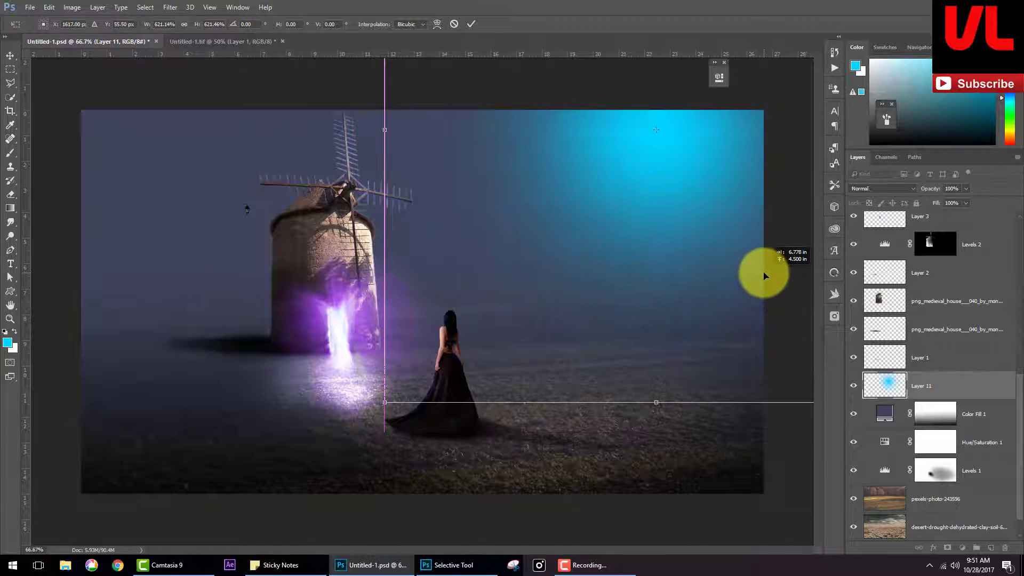
pyautogui.moveTo(919, 192); pyautogui.dragTo(888, 198)
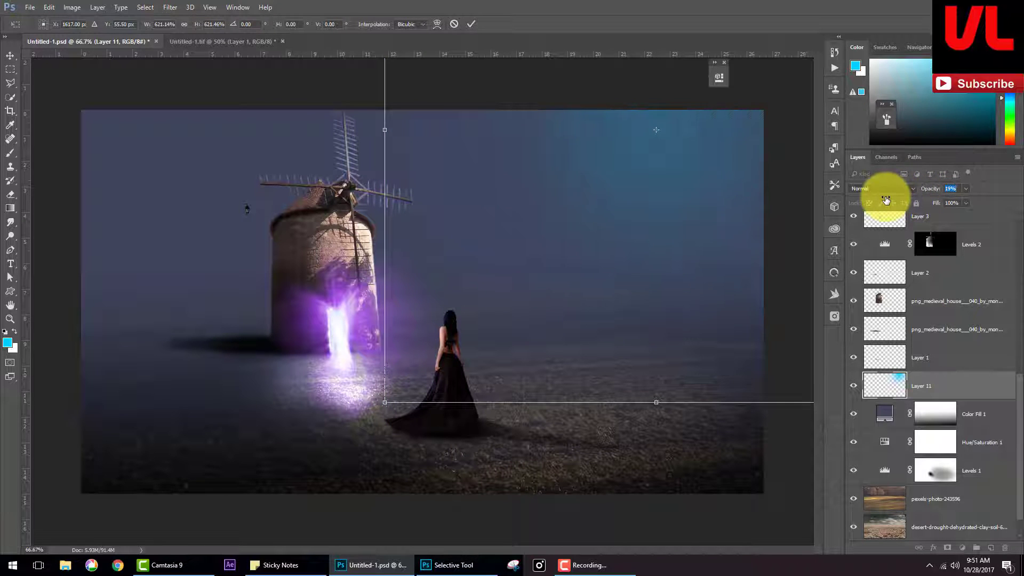
pyautogui.press('Return')
# Step: On new Layer 12, paint a white dot and enlarge it toward the upper-right corner
pyautogui.press('b')
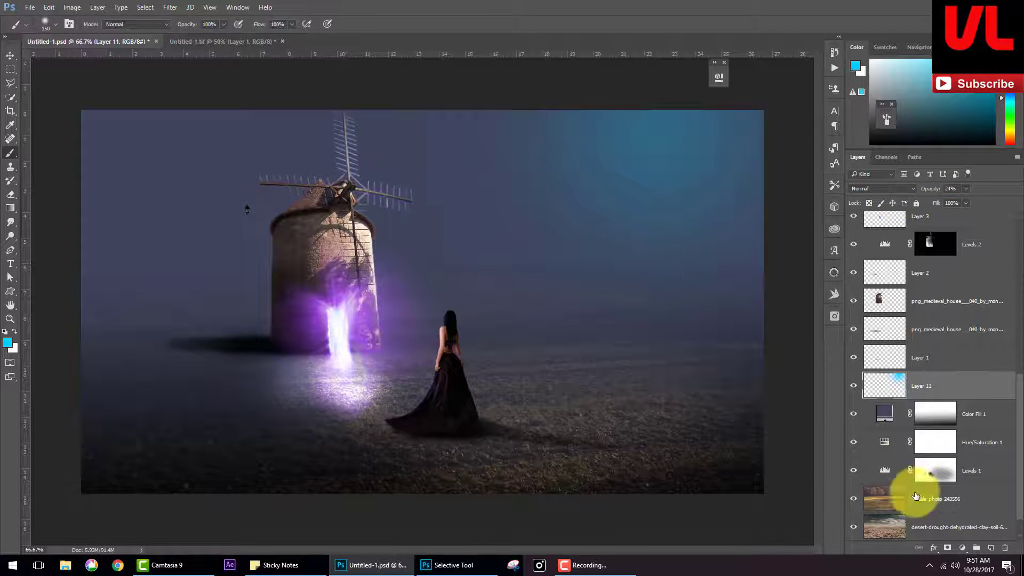
pyautogui.click(993, 549)
pyautogui.press('d')
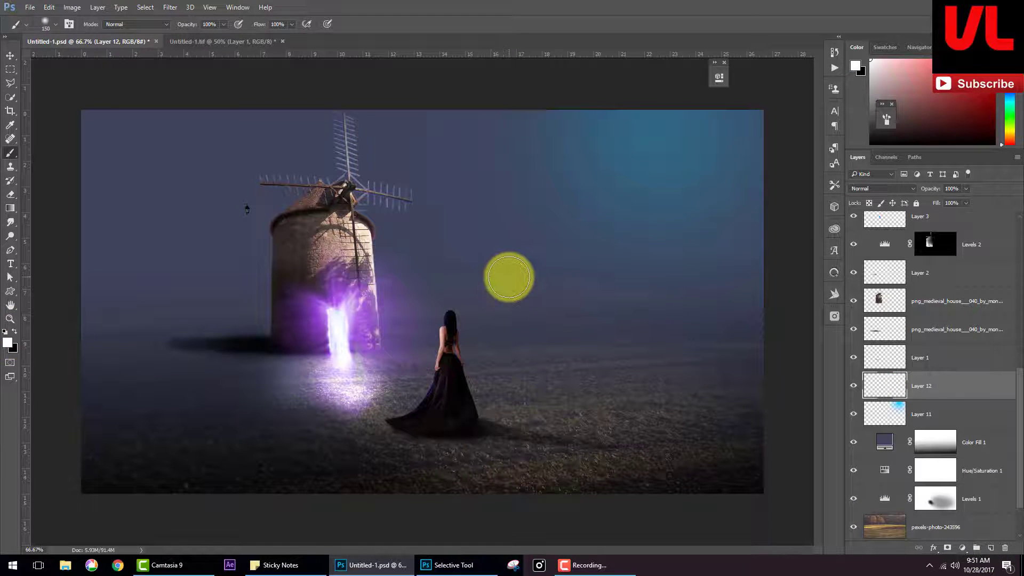
pyautogui.click(508, 277)
pyautogui.hotkey('ctrl', 't')
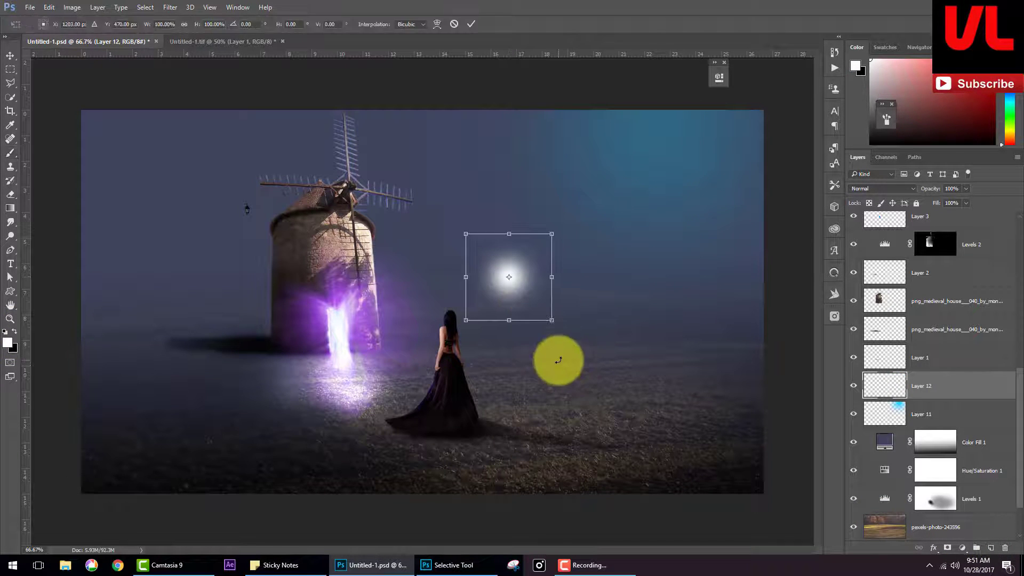
pyautogui.moveTo(549, 317); pyautogui.dragTo(745, 522)
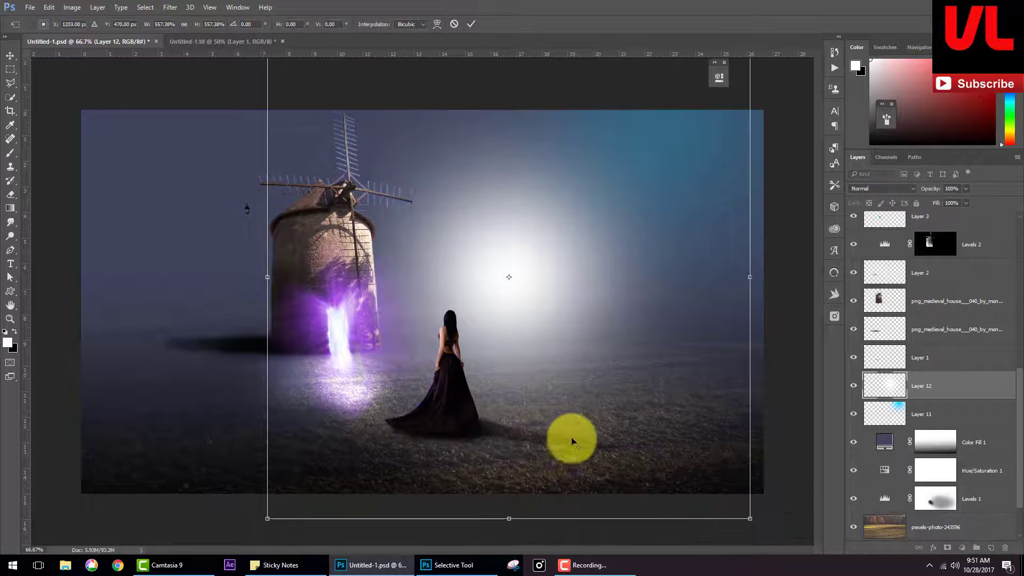
pyautogui.moveTo(569, 434)
pyautogui.mouseDown()
pyautogui.moveTo(837, 233)
pyautogui.moveTo(825, 187)
pyautogui.mouseUp()
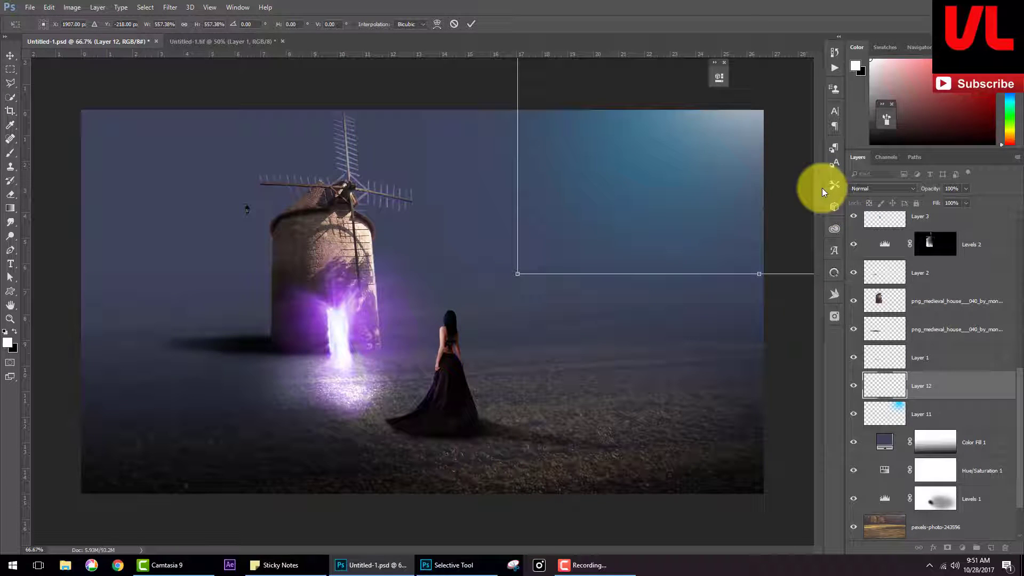
pyautogui.press('Return')
# Step: Set the cyan glow Layer 11 opacity to 5%
pyautogui.press('b')
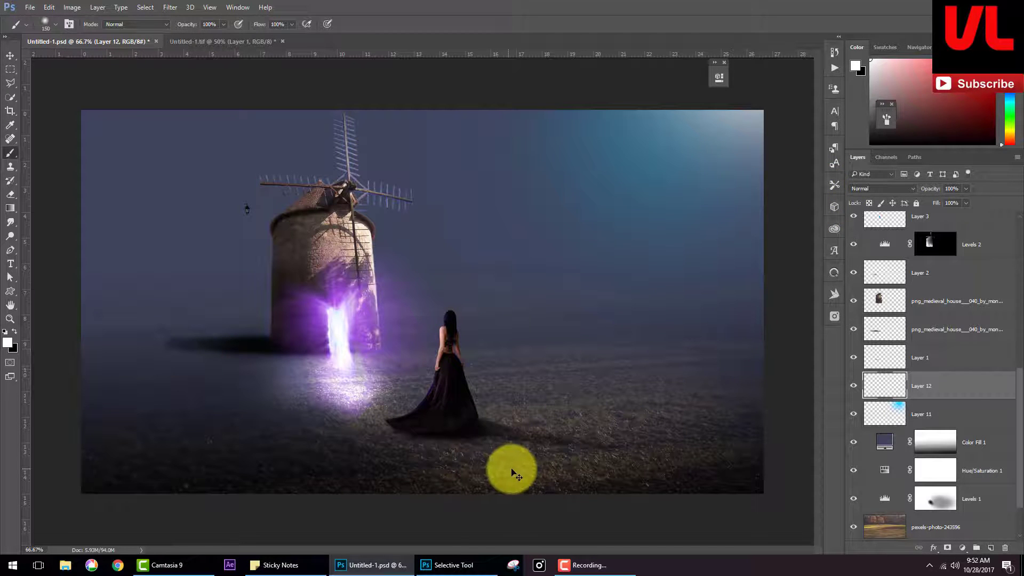
pyautogui.click(910, 220)
pyautogui.click(928, 192)
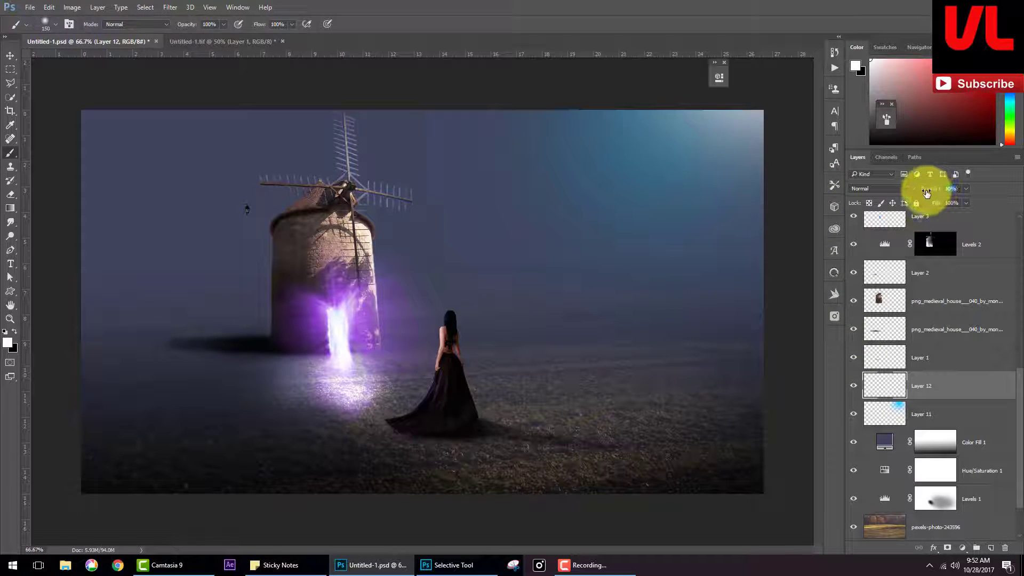
pyautogui.click(926, 412)
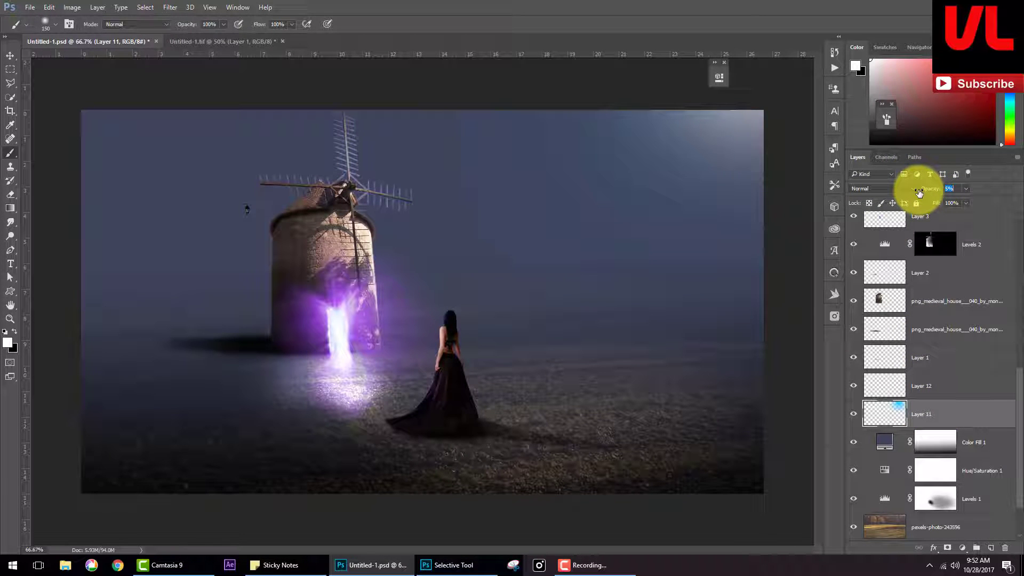
pyautogui.press('Return')
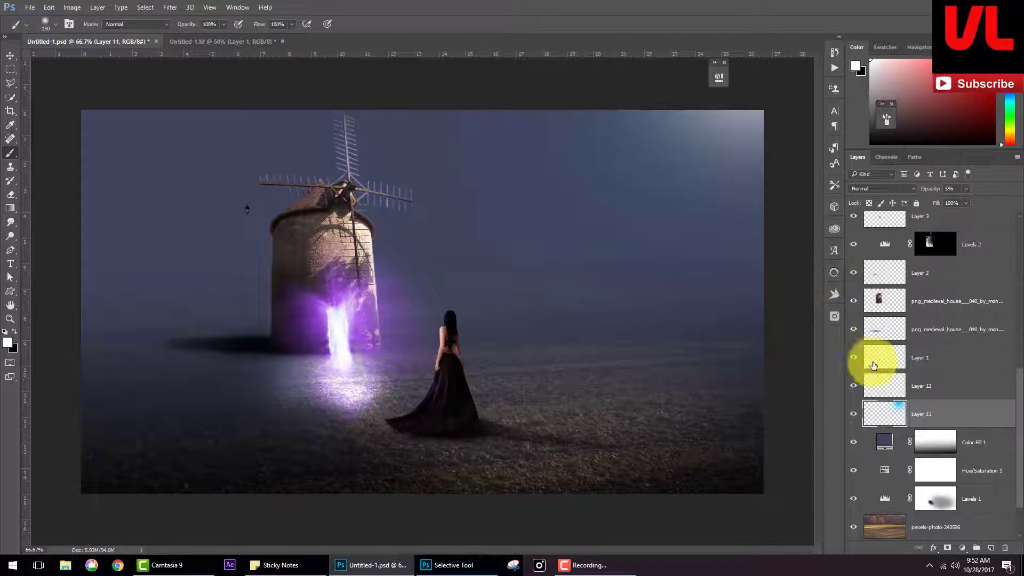
pyautogui.scroll(-1, 903, 377)
pyautogui.hotkey('ctrl', '+')
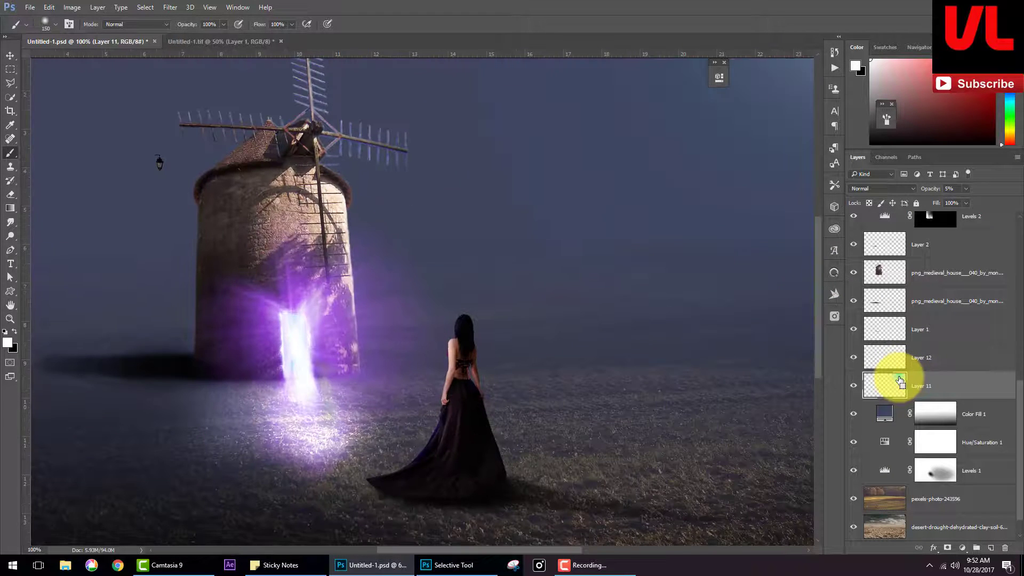
pyautogui.hotkey('ctrl', '-')
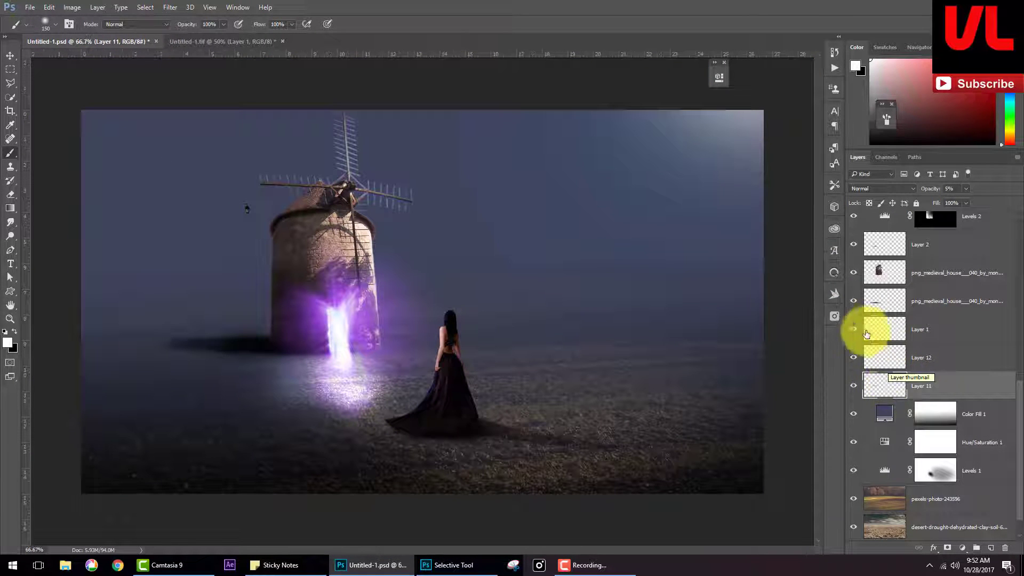
pyautogui.scroll(7, 965, 294)
# Step: Place Light Hit 26 linked from reff_images > Lens Distortions - Light Hits > Light Hits
pyautogui.scroll(5, 965, 288)
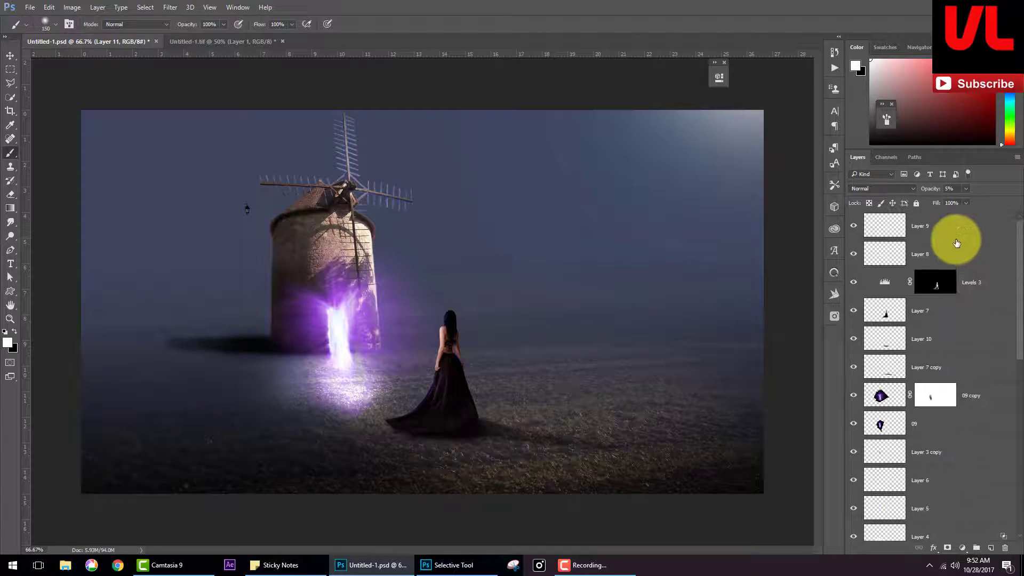
pyautogui.click(955, 230)
pyautogui.click(29, 7)
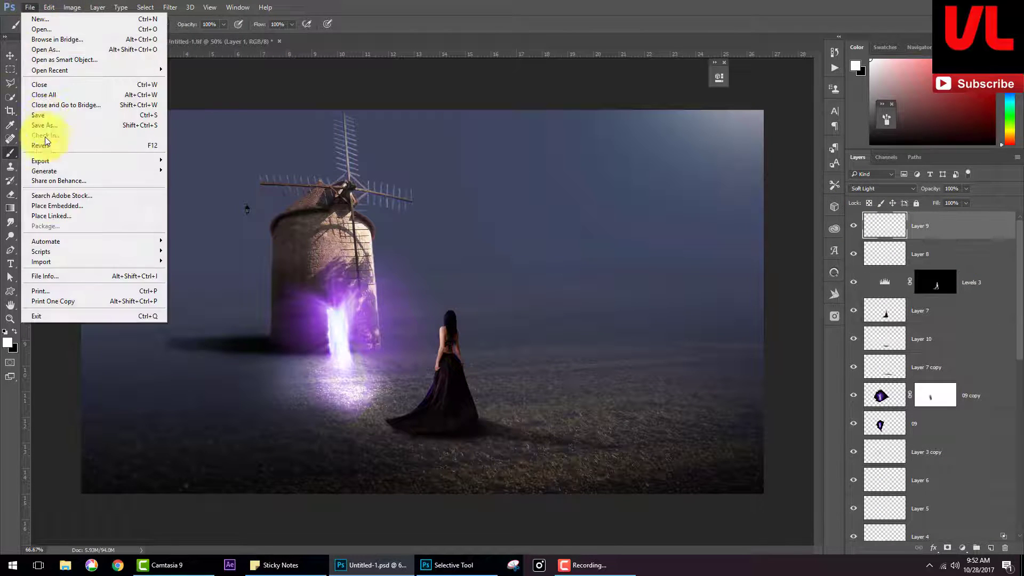
pyautogui.click(77, 221)
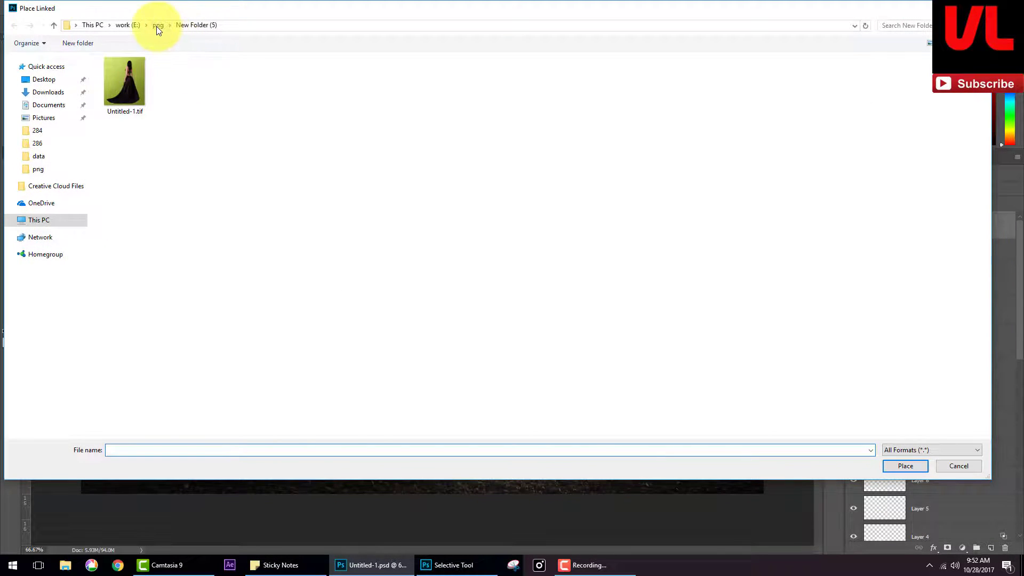
pyautogui.click(157, 25)
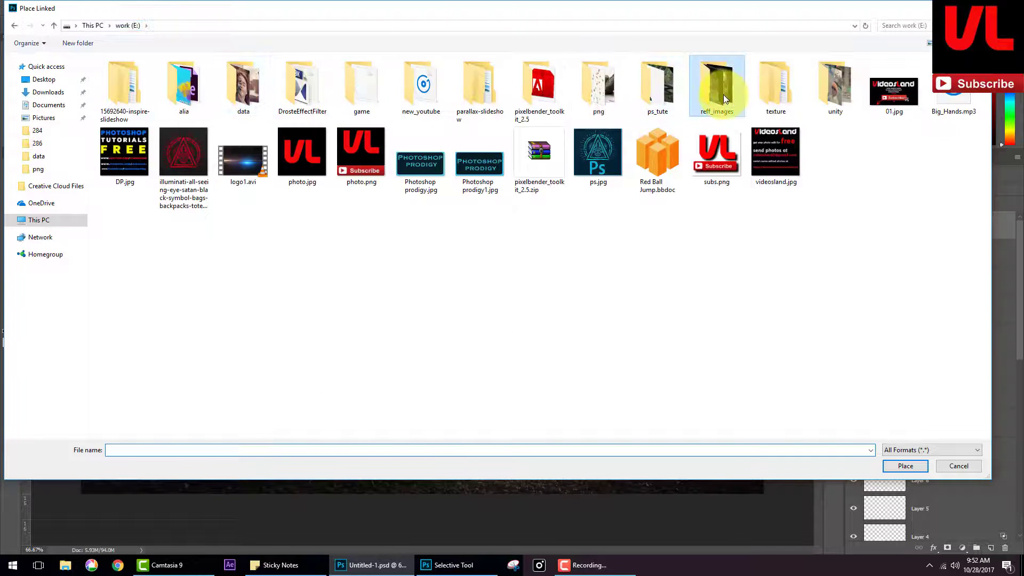
pyautogui.doubleClick(723, 95)
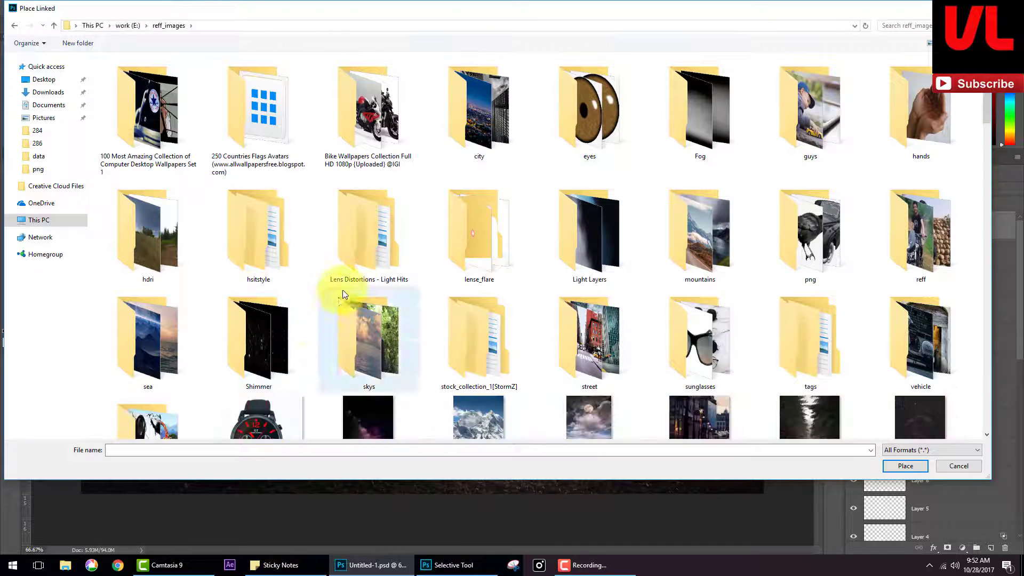
pyautogui.doubleClick(357, 257)
pyautogui.doubleClick(136, 76)
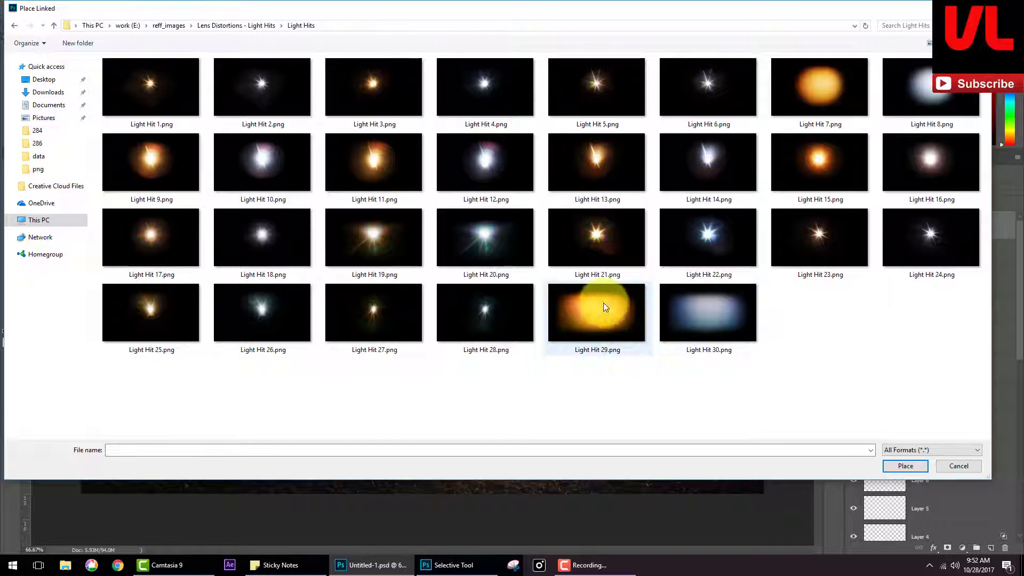
pyautogui.moveTo(485, 238)
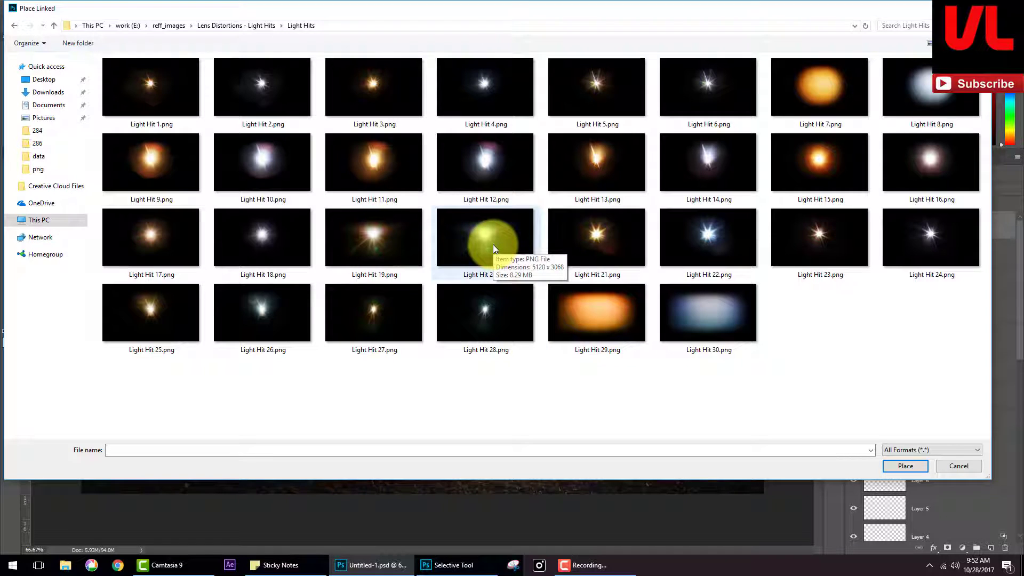
pyautogui.doubleClick(256, 306)
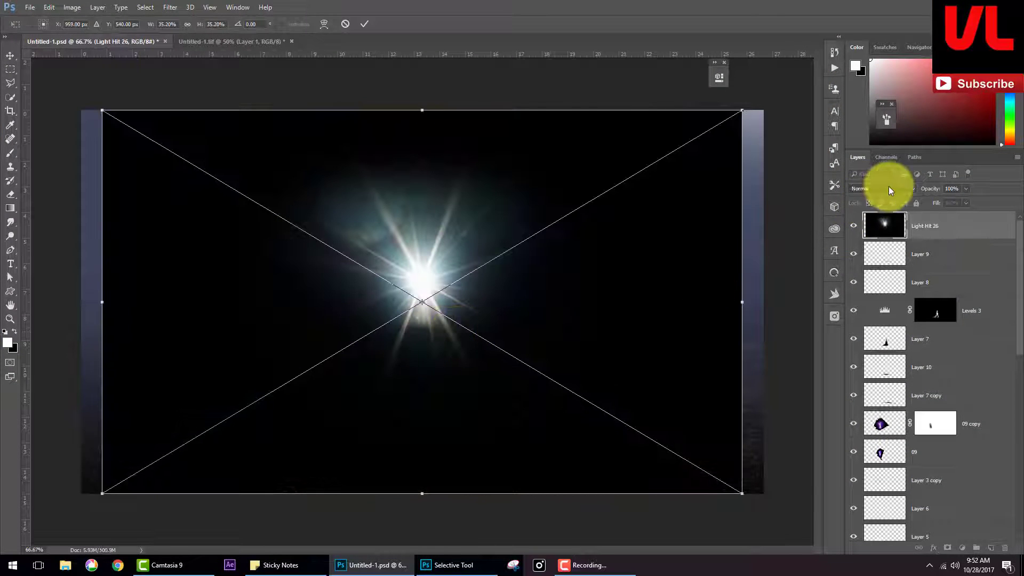
# Step: Set Light Hit 26 to Screen and position it over the windmill doorway
pyautogui.click(886, 189)
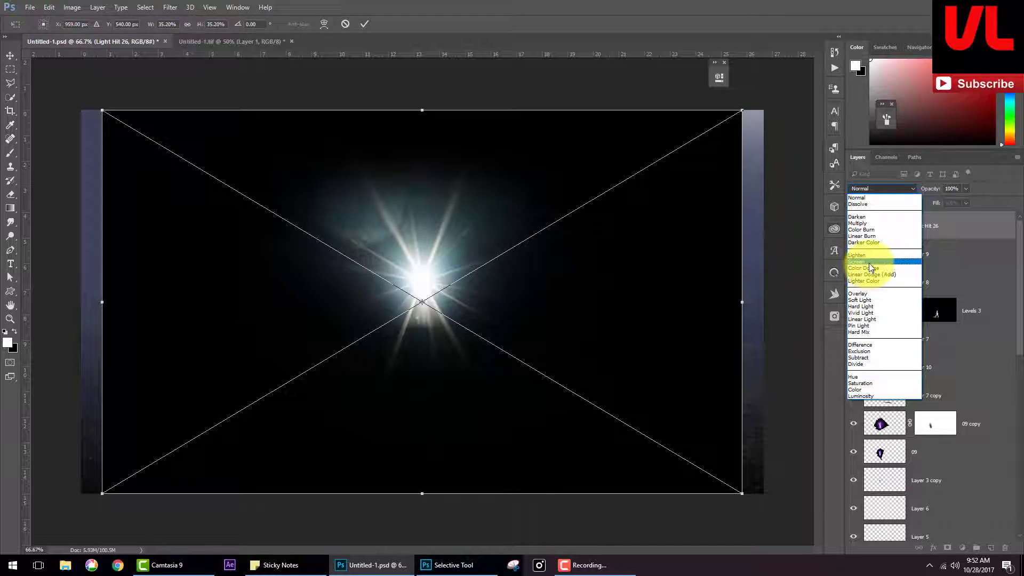
pyautogui.click(869, 262)
pyautogui.moveTo(492, 359); pyautogui.dragTo(406, 393)
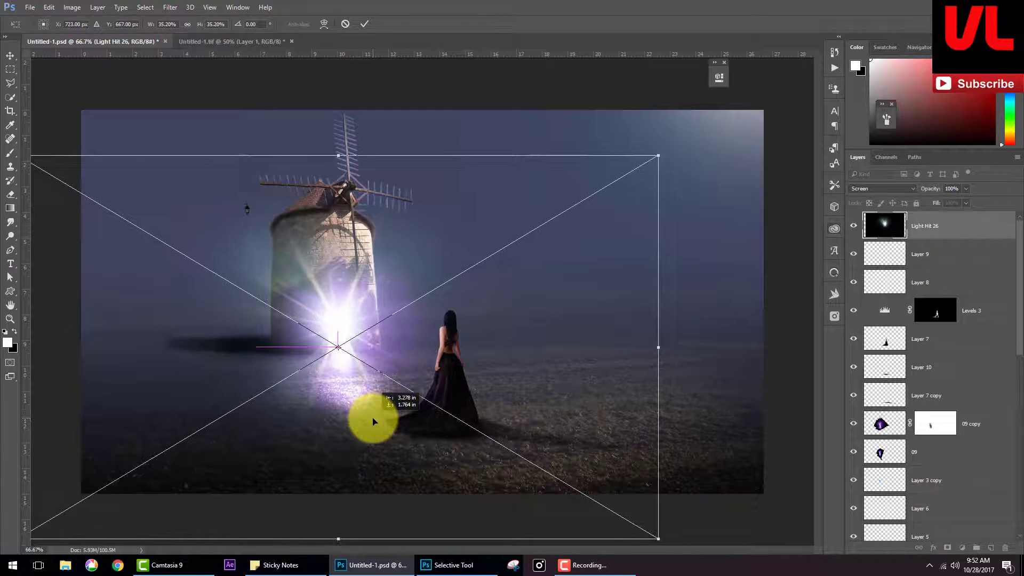
pyautogui.moveTo(375, 416); pyautogui.dragTo(373, 420)
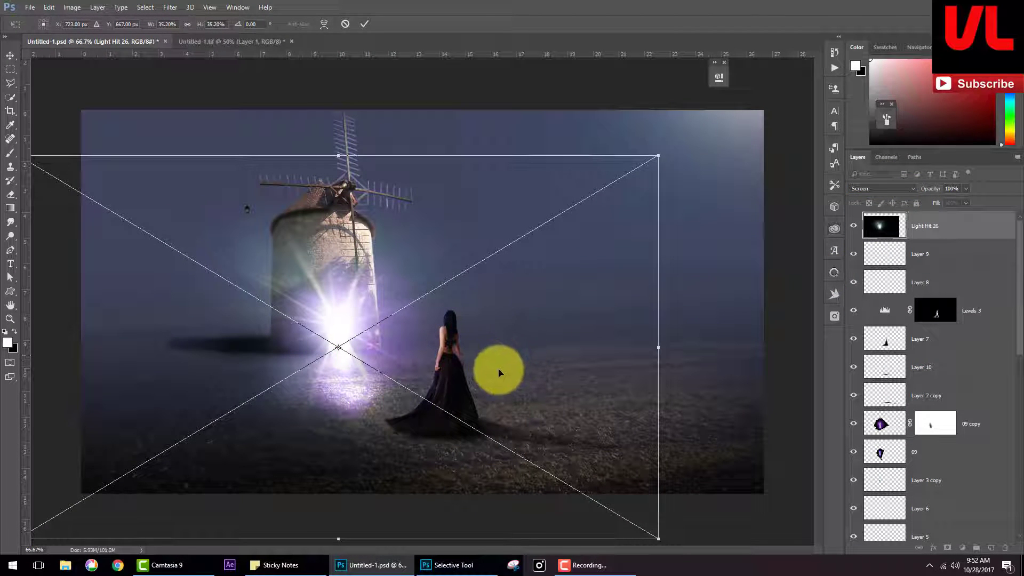
pyautogui.moveTo(499, 371); pyautogui.dragTo(502, 378)
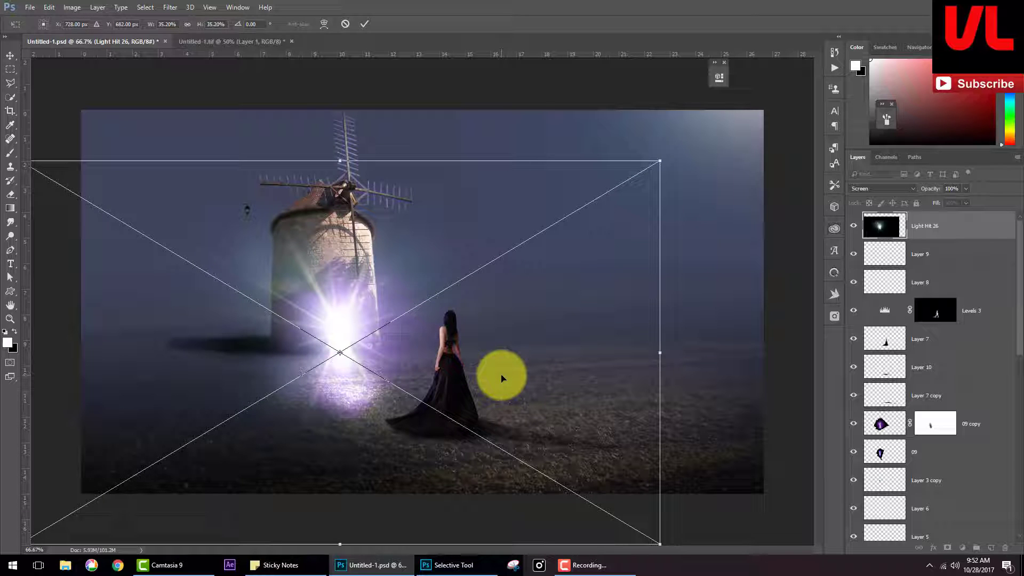
pyautogui.press('Return')
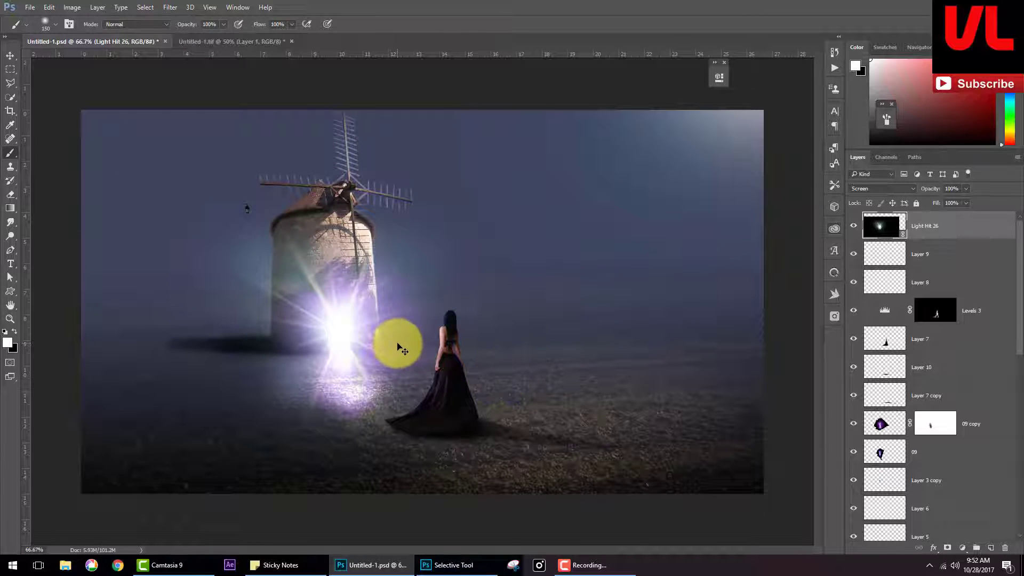
pyautogui.hotkey('ctrl', 'u')
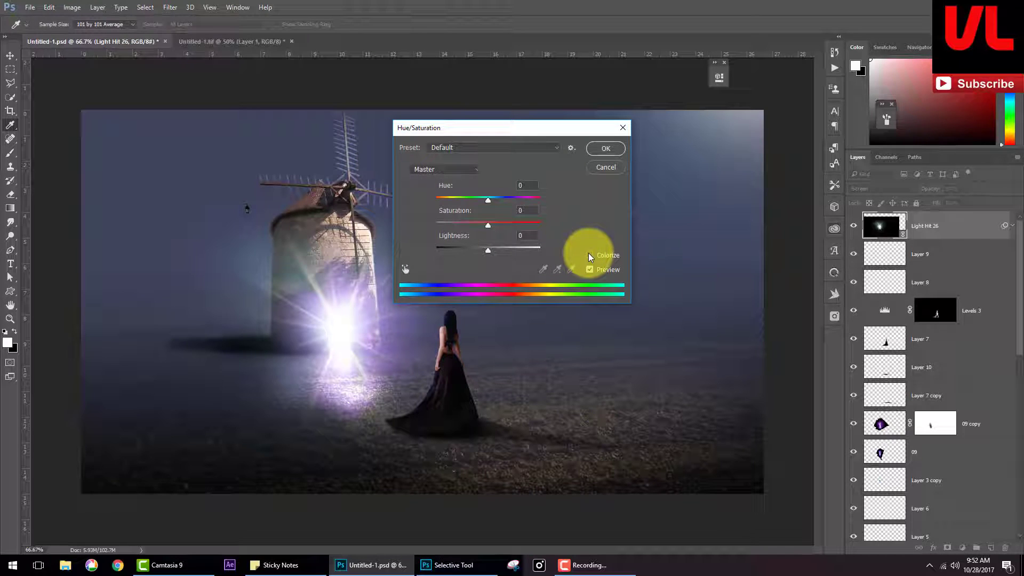
# Step: Colorize the flare purple at hue about 274 and set its layer opacity to 84%
pyautogui.click(589, 256)
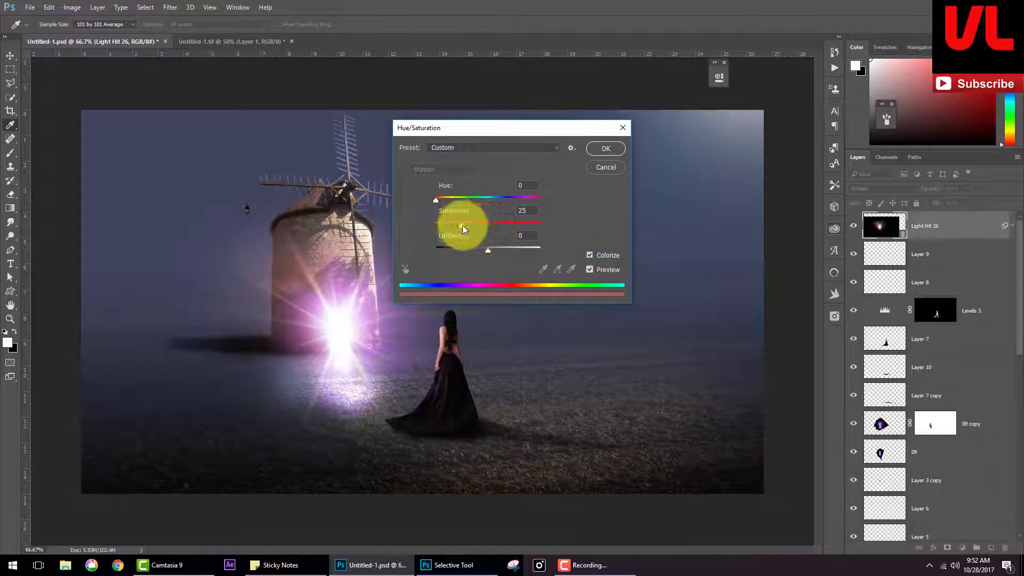
pyautogui.moveTo(462, 225); pyautogui.dragTo(480, 225)
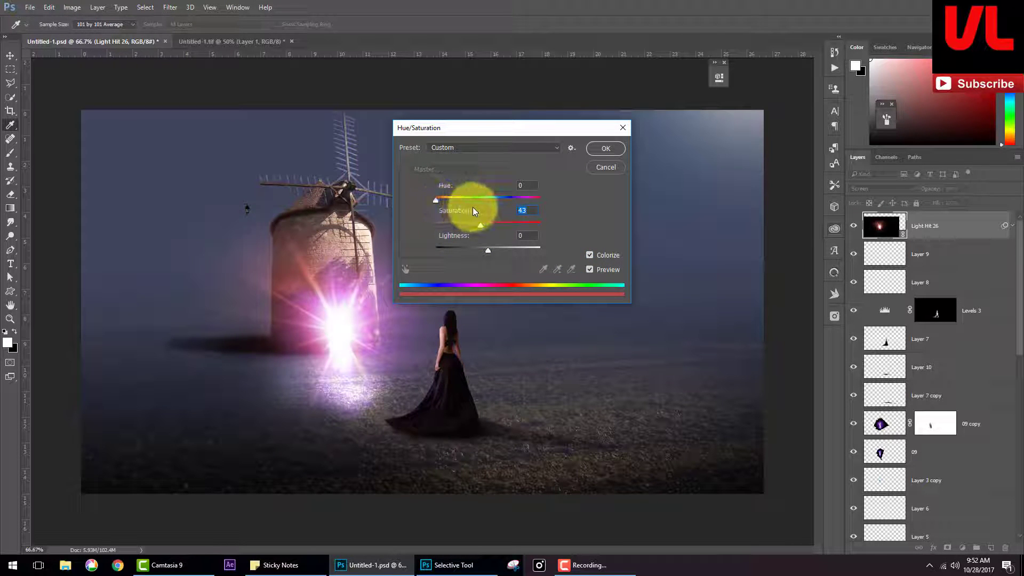
pyautogui.moveTo(437, 201)
pyautogui.mouseDown()
pyautogui.moveTo(508, 208)
pyautogui.moveTo(499, 209)
pyautogui.moveTo(515, 212)
pyautogui.moveTo(491, 225)
pyautogui.moveTo(514, 229)
pyautogui.mouseUp()
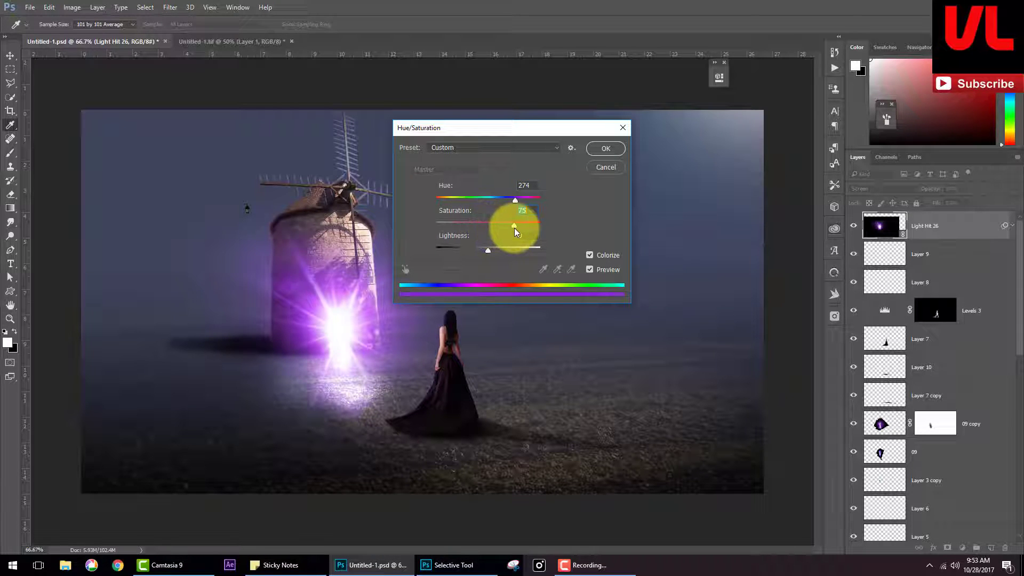
pyautogui.click(597, 154)
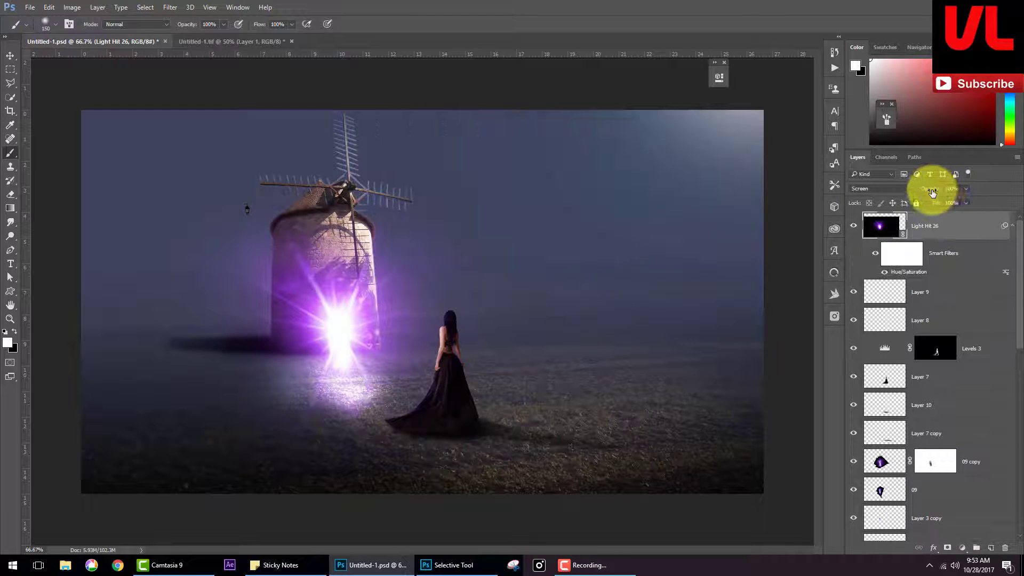
pyautogui.moveTo(932, 193); pyautogui.dragTo(914, 195)
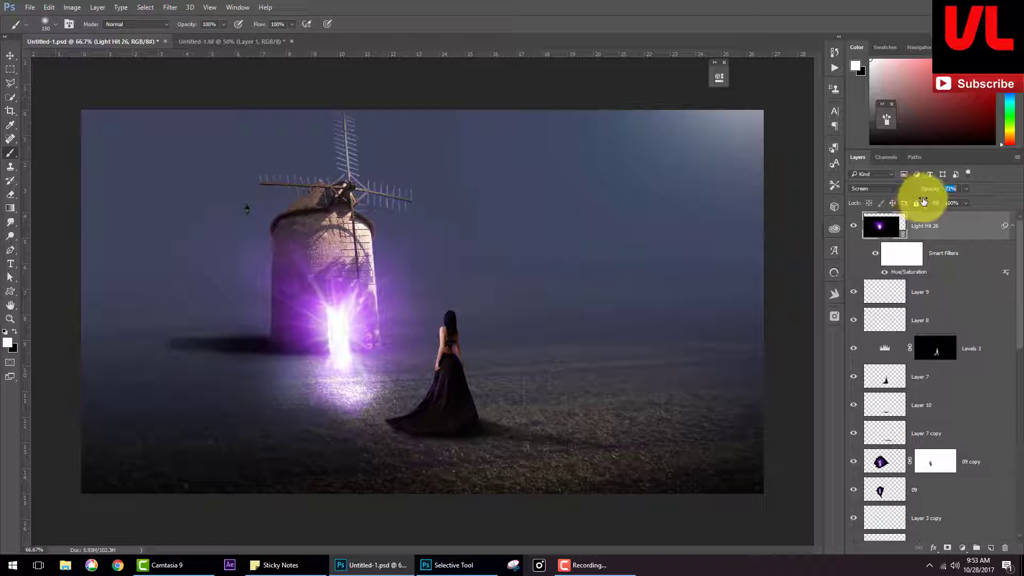
pyautogui.moveTo(923, 201); pyautogui.dragTo(929, 202)
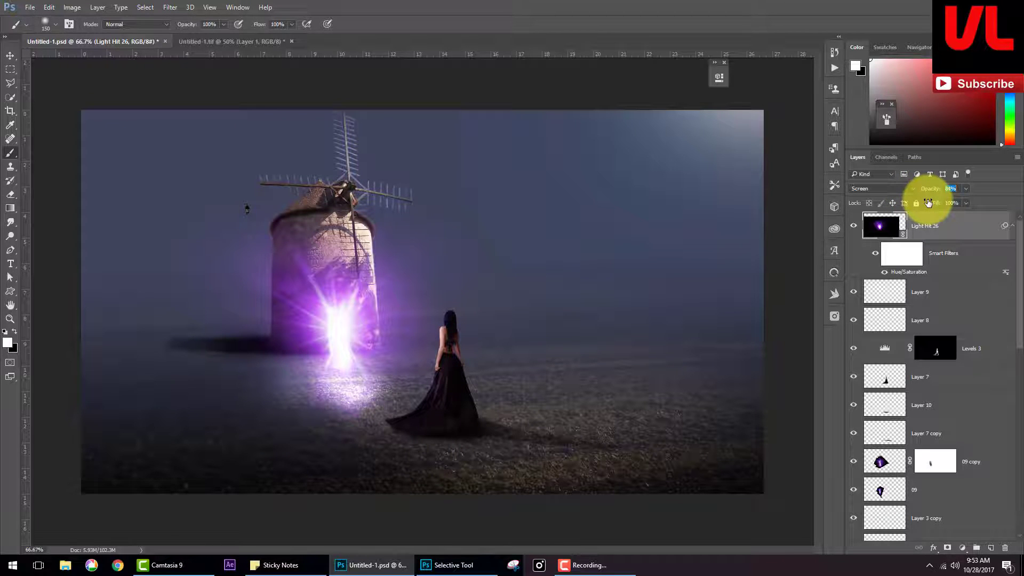
pyautogui.click(30, 7)
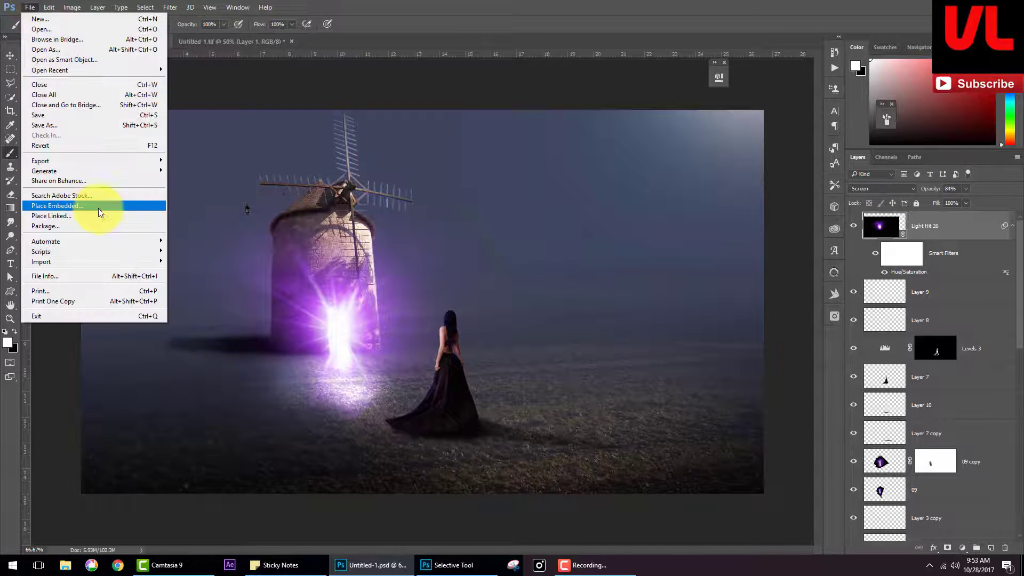
# Step: Place Dirty.png from reff_images > lense_flare as an embedded layer
pyautogui.click(98, 208)
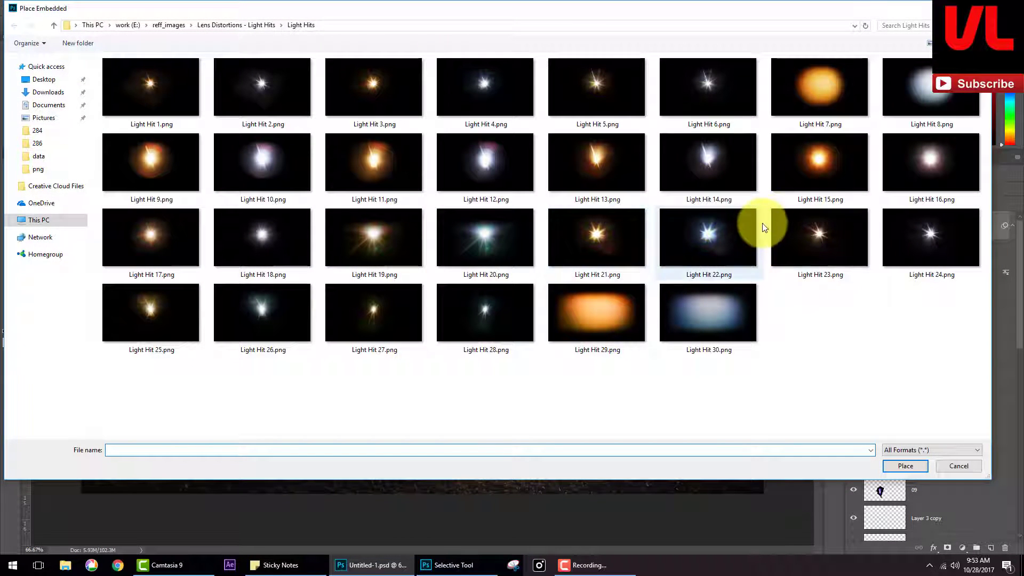
pyautogui.click(241, 26)
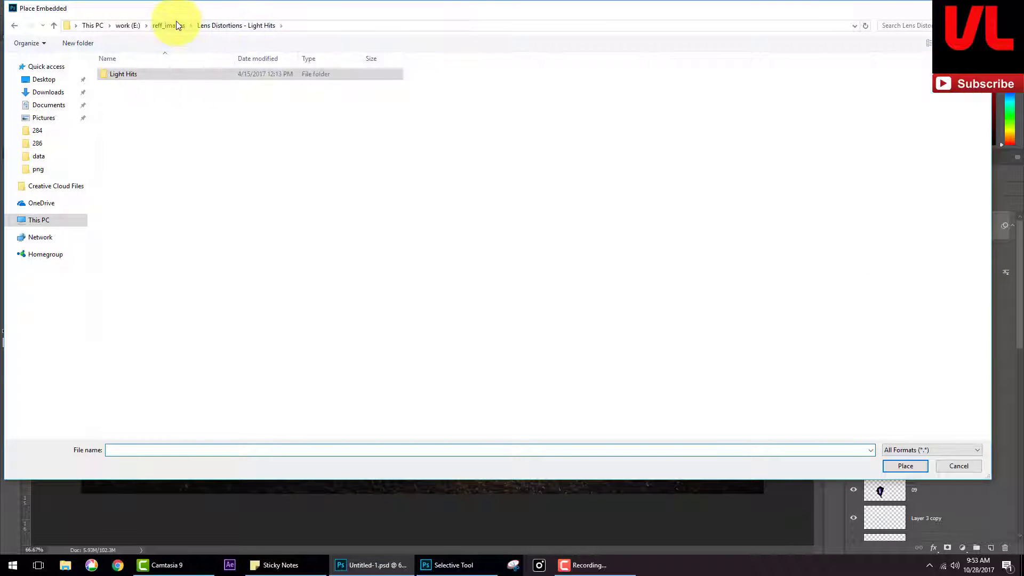
pyautogui.click(177, 26)
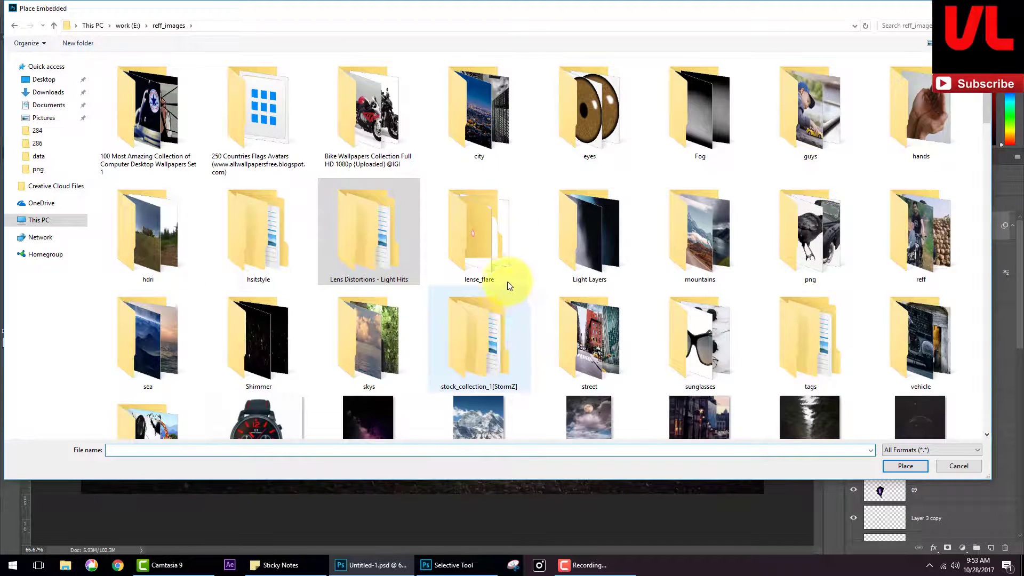
pyautogui.doubleClick(494, 251)
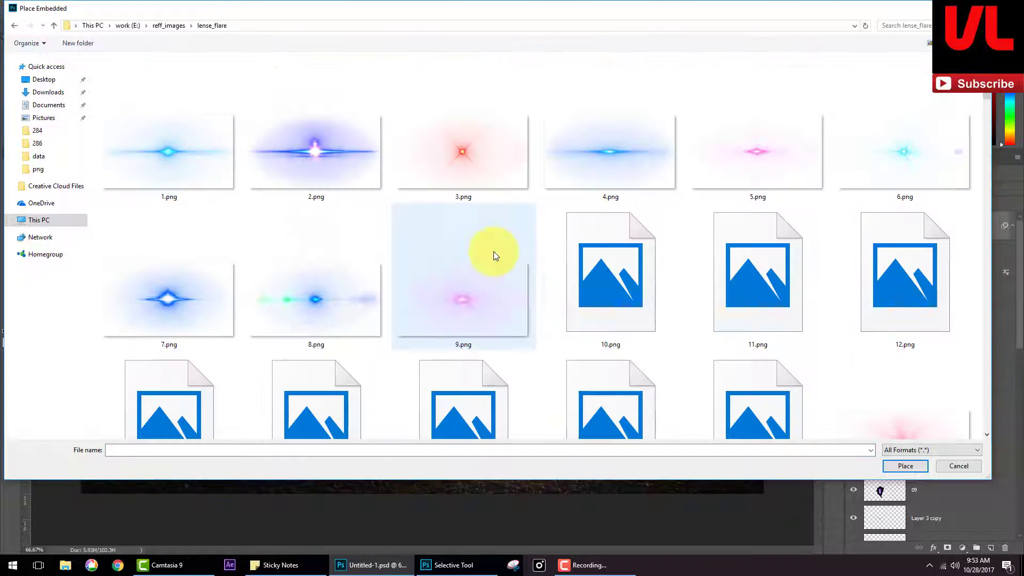
pyautogui.scroll(-5, 497, 254)
pyautogui.scroll(-2, 500, 257)
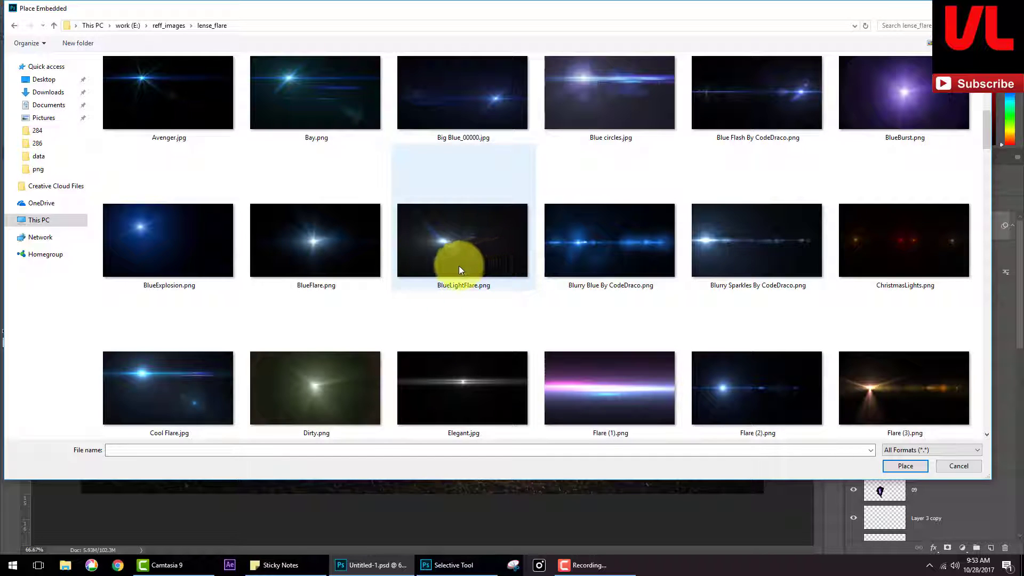
pyautogui.doubleClick(357, 366)
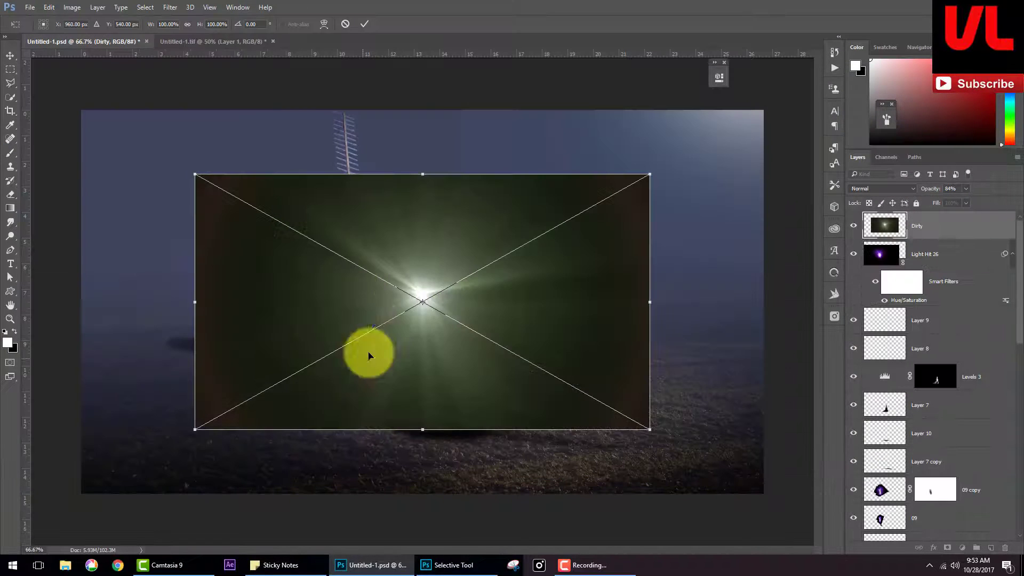
# Step: Set the Dirty flare to Screen and position it over the windmill's purple glow
pyautogui.click(864, 188)
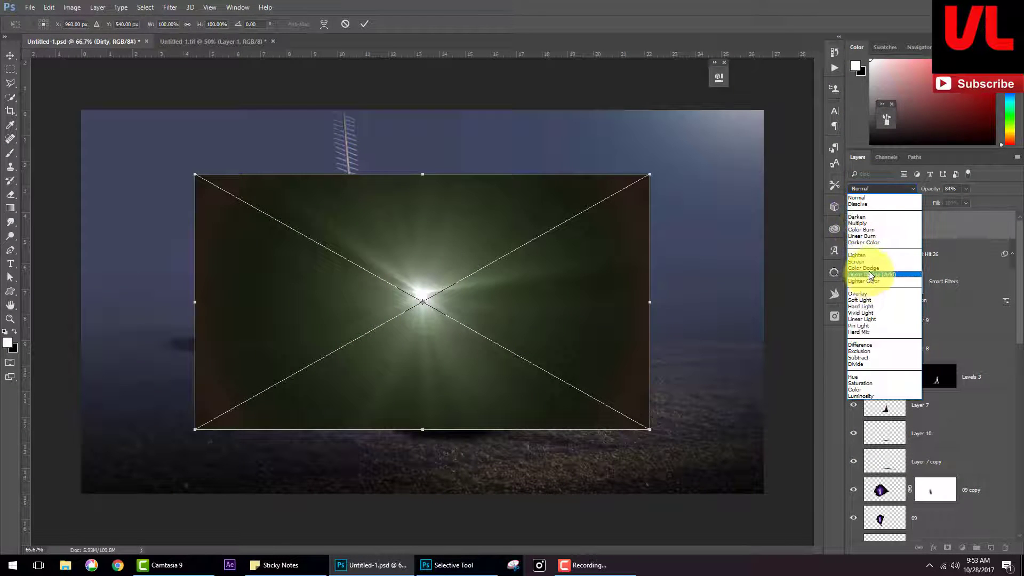
pyautogui.click(856, 261)
pyautogui.moveTo(530, 343); pyautogui.dragTo(451, 380)
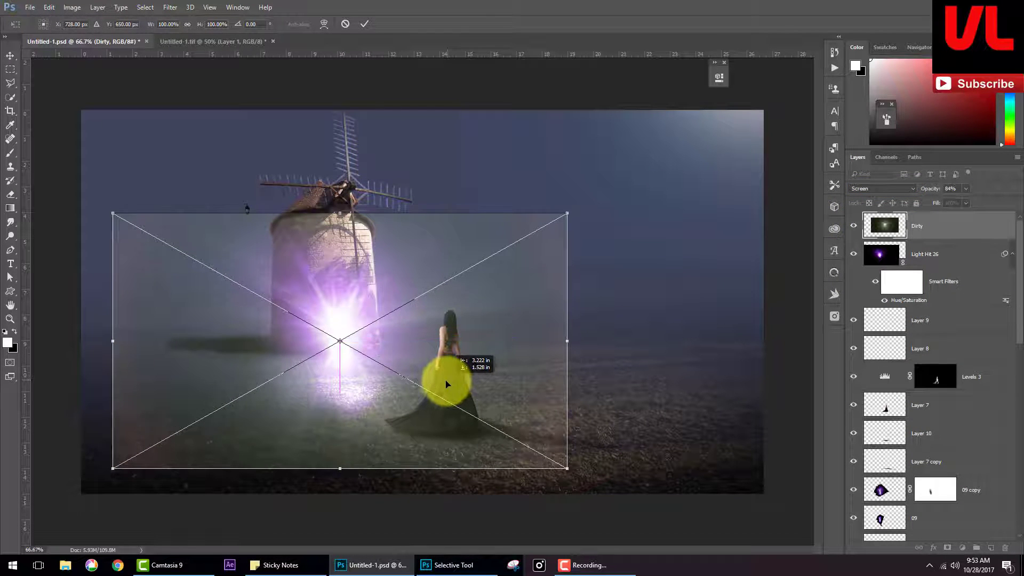
pyautogui.moveTo(449, 382); pyautogui.dragTo(450, 384)
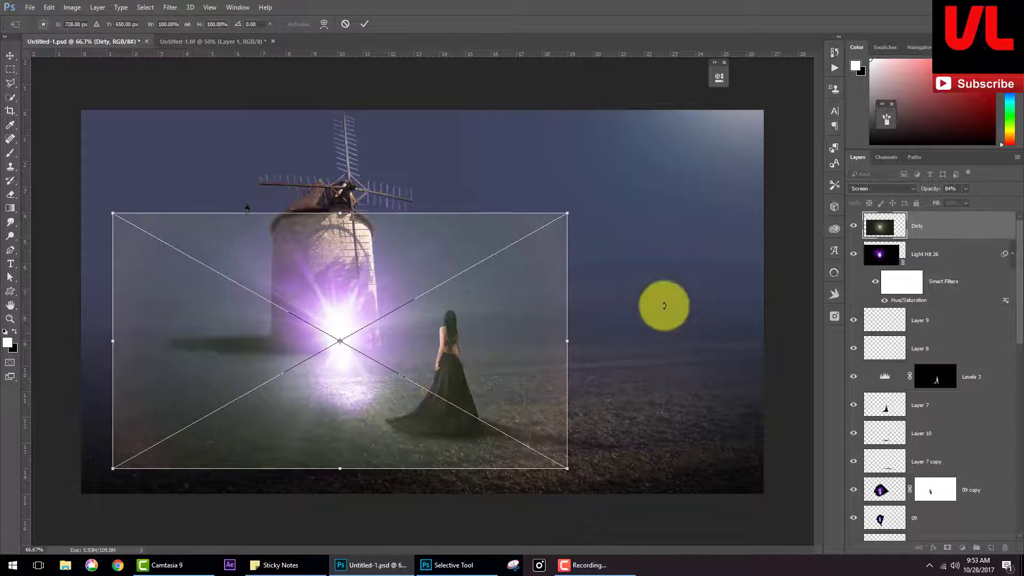
pyautogui.press('Return')
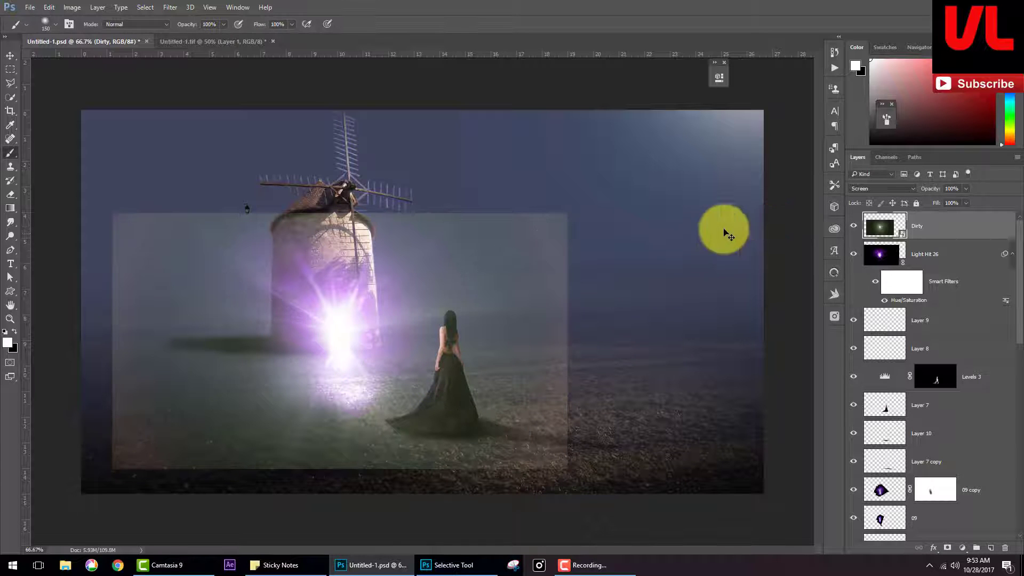
# Step: Darken the flare with Levels by adjusting the midtone and white sliders
pyautogui.hotkey('ctrl', 'l')
pyautogui.moveTo(483, 244); pyautogui.dragTo(518, 244)
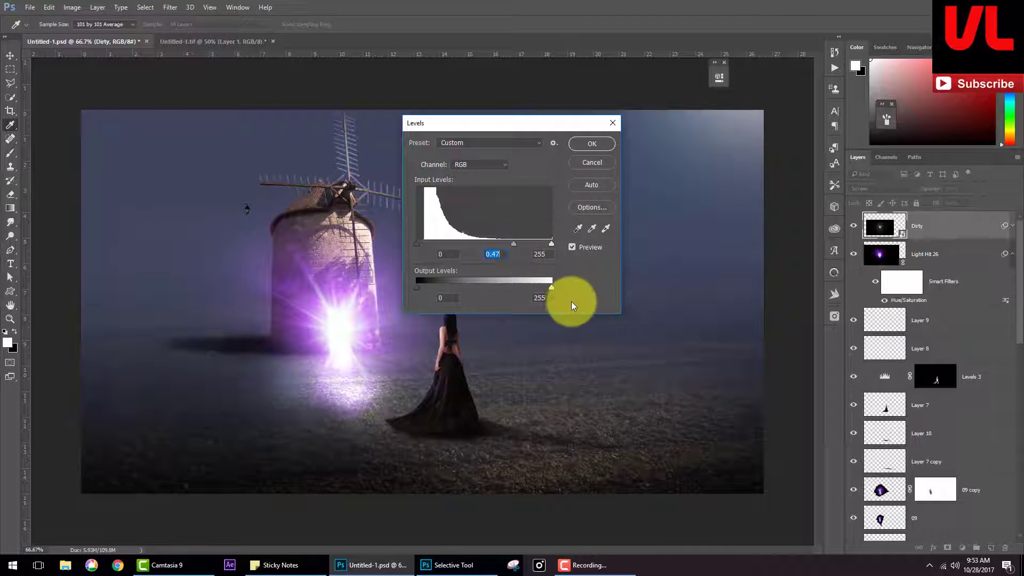
pyautogui.moveTo(551, 243); pyautogui.dragTo(521, 246)
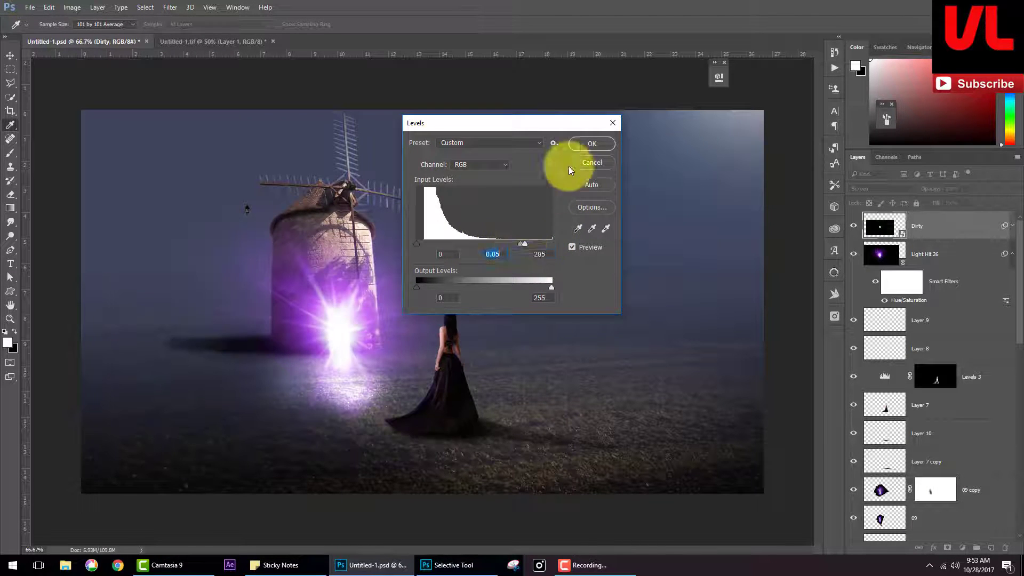
pyautogui.click(593, 145)
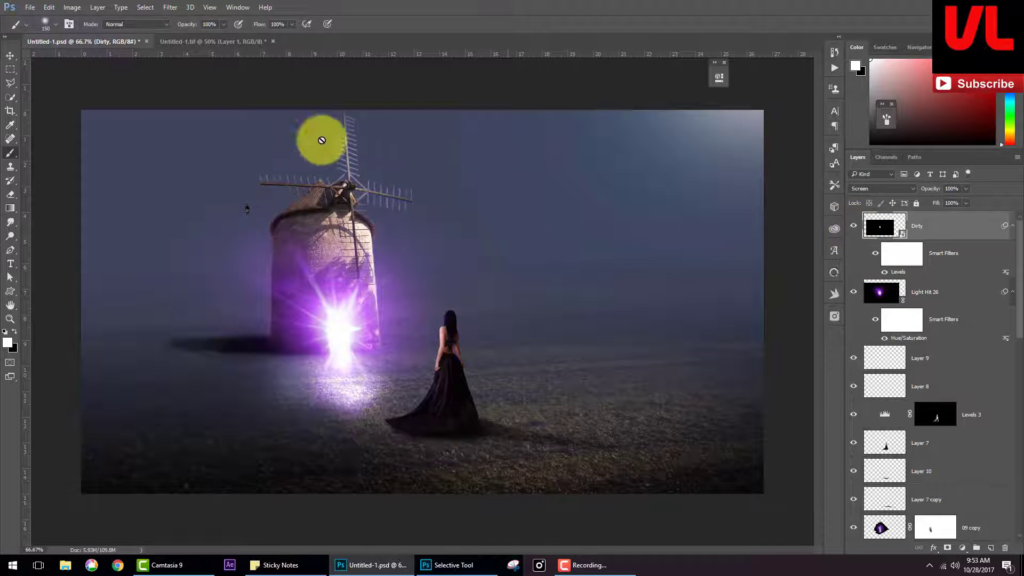
pyautogui.click(30, 4)
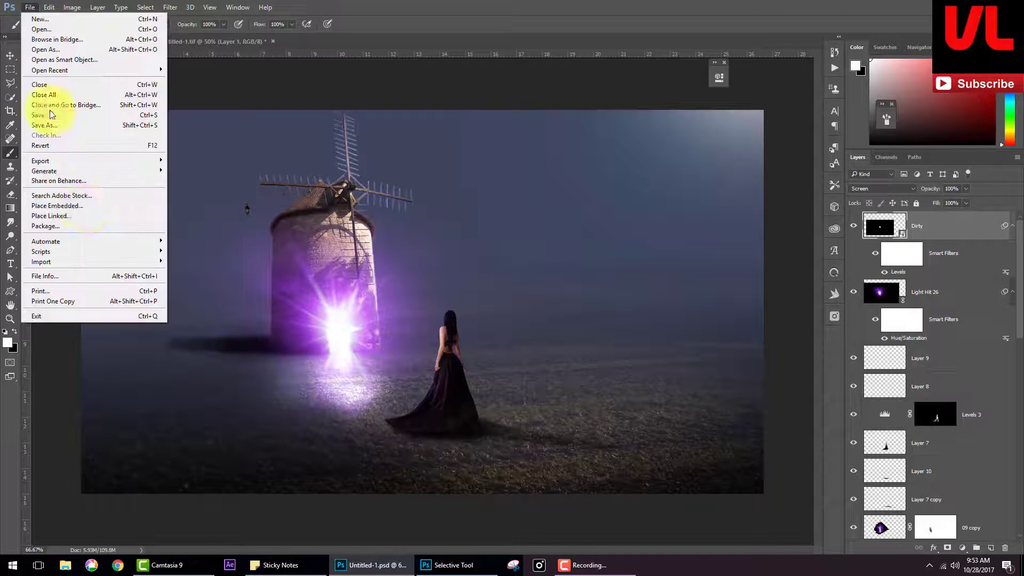
# Step: Place Shimmer10.png as a linked image from the Shimmer folder, after cancelling Shimmer17
pyautogui.click(94, 216)
pyautogui.click(171, 27)
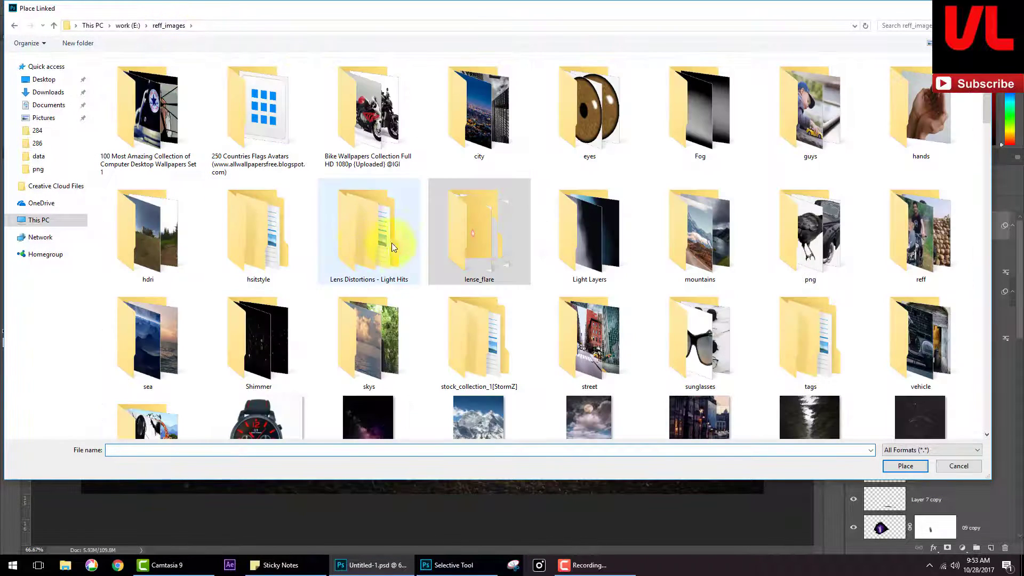
pyautogui.click(273, 345)
pyautogui.doubleClick(273, 345)
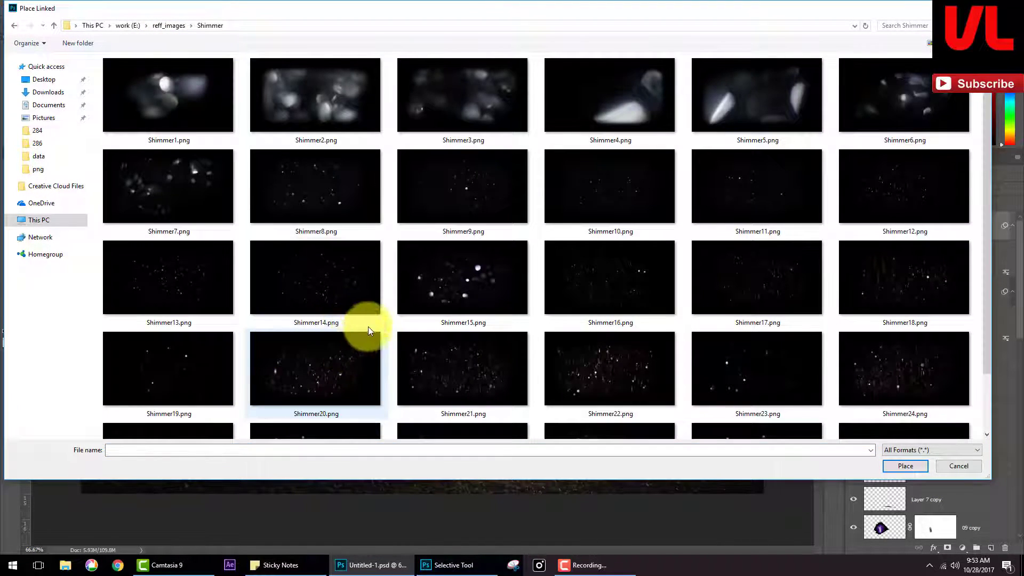
pyautogui.scroll(-2, 384, 336)
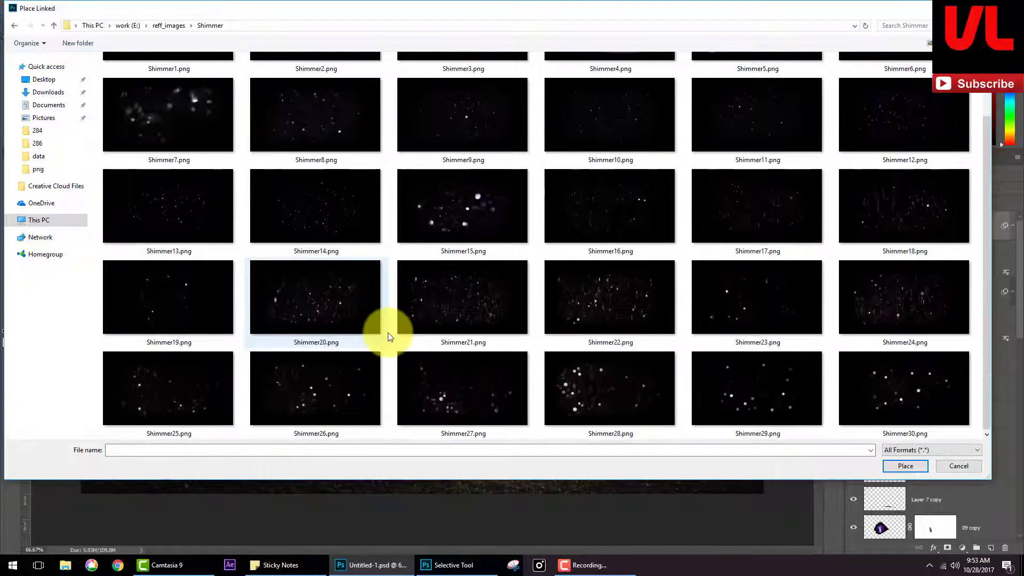
pyautogui.doubleClick(751, 221)
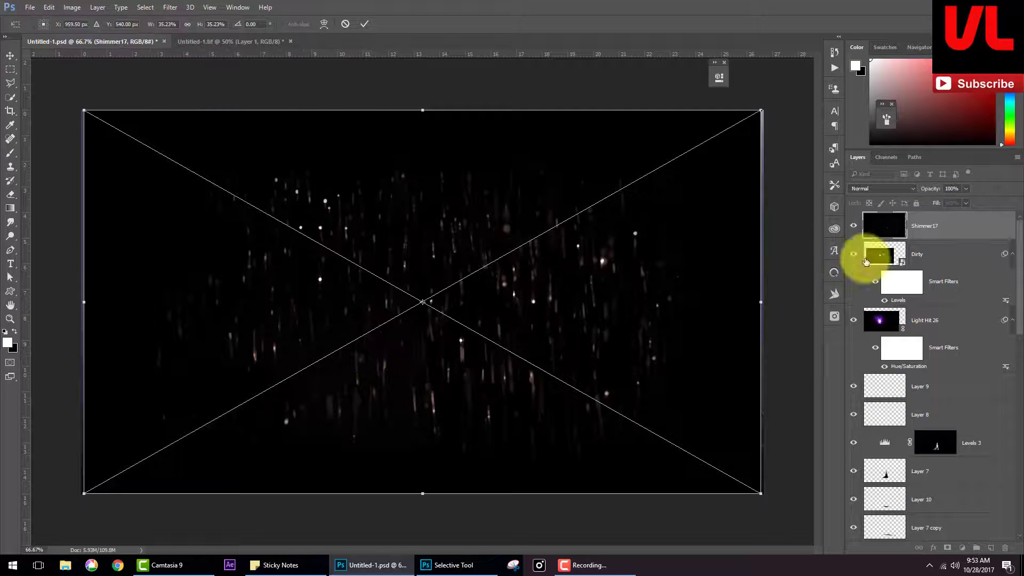
pyautogui.press('Escape')
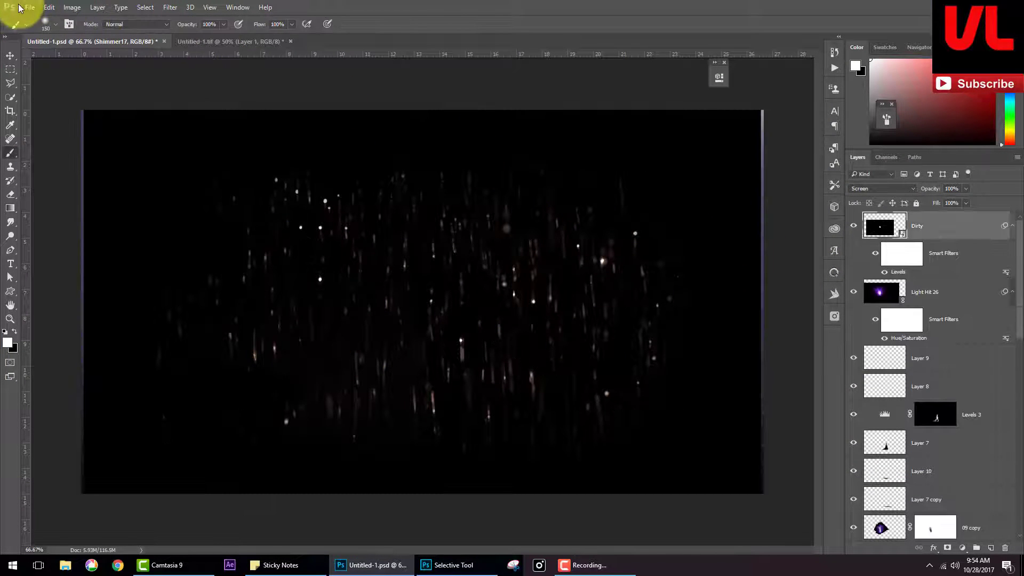
pyautogui.click(30, 8)
pyautogui.click(80, 215)
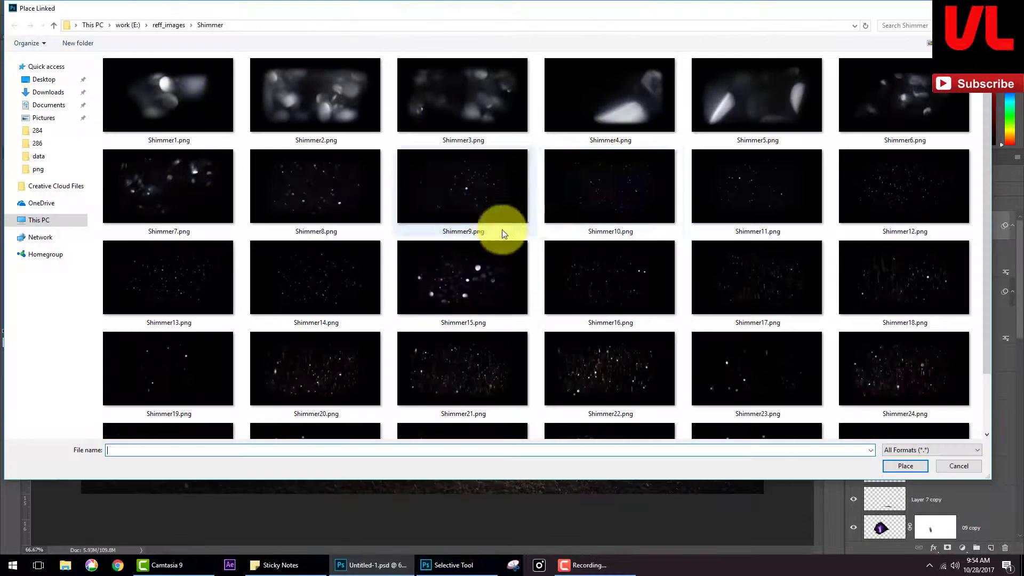
pyautogui.doubleClick(569, 206)
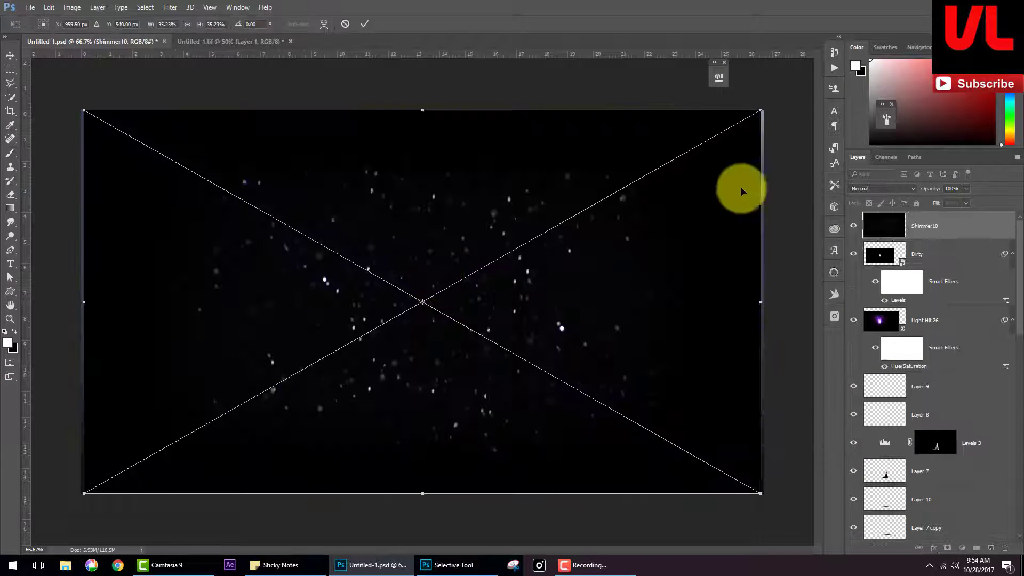
# Step: Set Shimmer10 to Screen, shrink it, move it over the purple light and rotate it about 77°
pyautogui.click(886, 189)
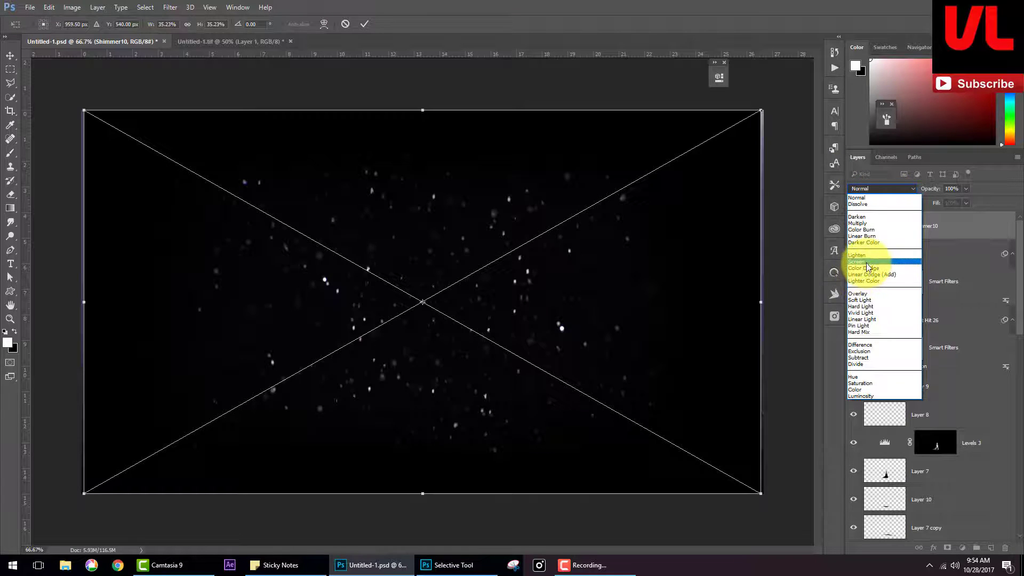
pyautogui.click(856, 264)
pyautogui.moveTo(761, 110)
pyautogui.mouseDown()
pyautogui.moveTo(590, 227)
pyautogui.moveTo(575, 216)
pyautogui.mouseUp()
pyautogui.moveTo(546, 370); pyautogui.dragTo(456, 406)
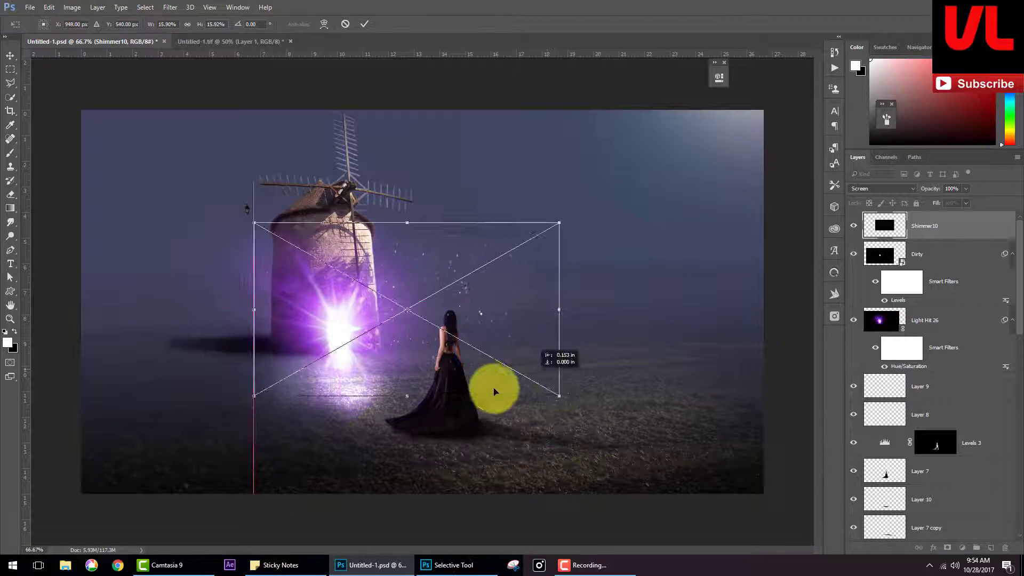
pyautogui.moveTo(522, 441)
pyautogui.mouseDown()
pyautogui.moveTo(291, 464)
pyautogui.moveTo(407, 448)
pyautogui.mouseUp()
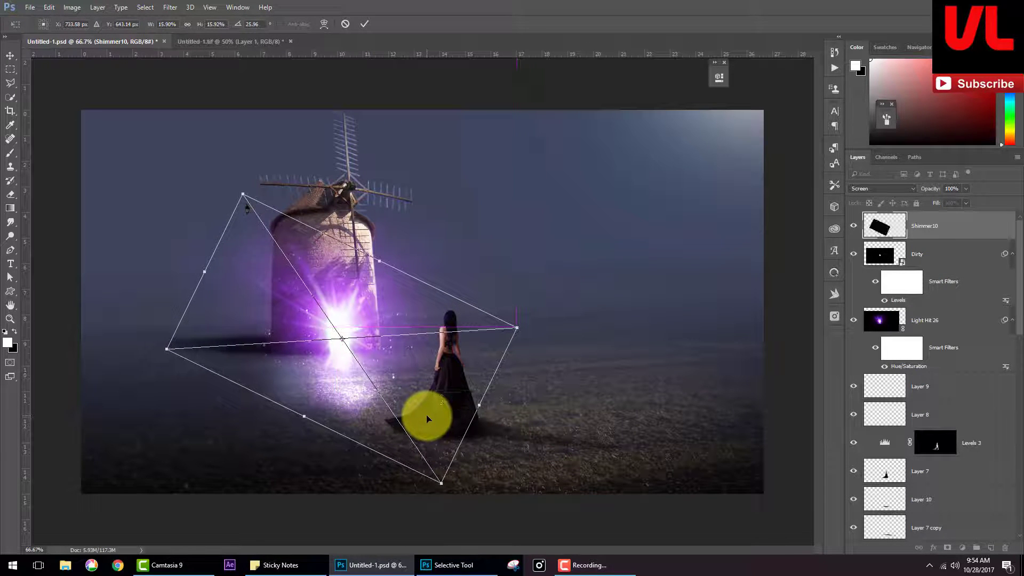
pyautogui.press('Return')
# Step: Use Hue/Saturation on Shimmer10 to boost saturation strongly, lower lightness slightly and nudge the hue
pyautogui.press('b')
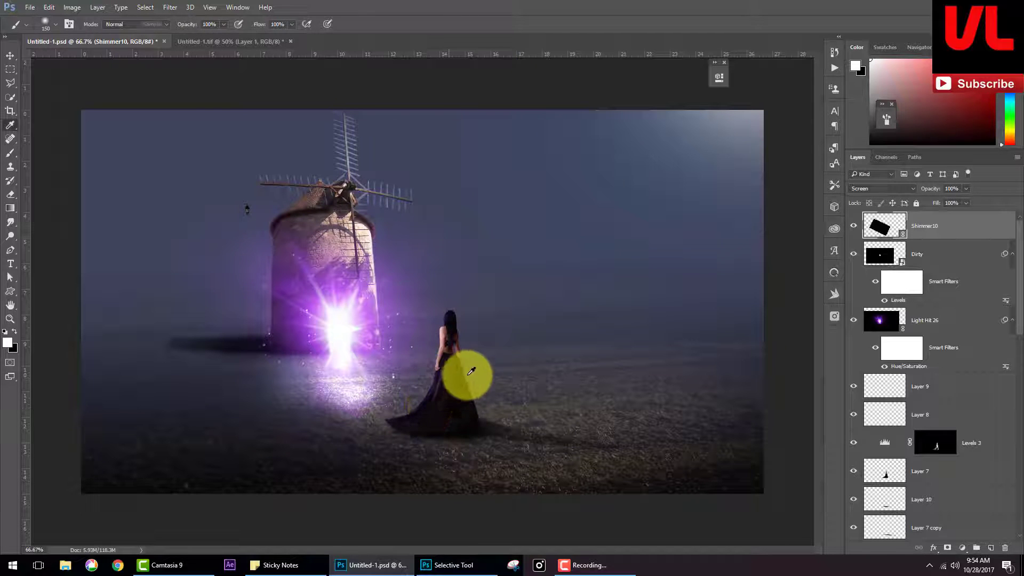
pyautogui.hotkey('ctrl', 'u')
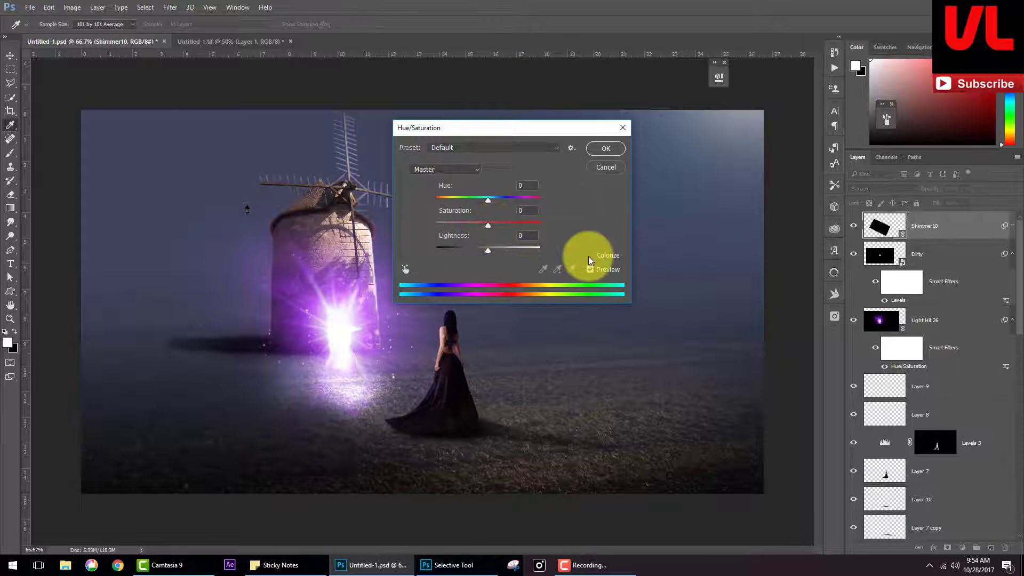
pyautogui.moveTo(488, 226); pyautogui.dragTo(539, 226)
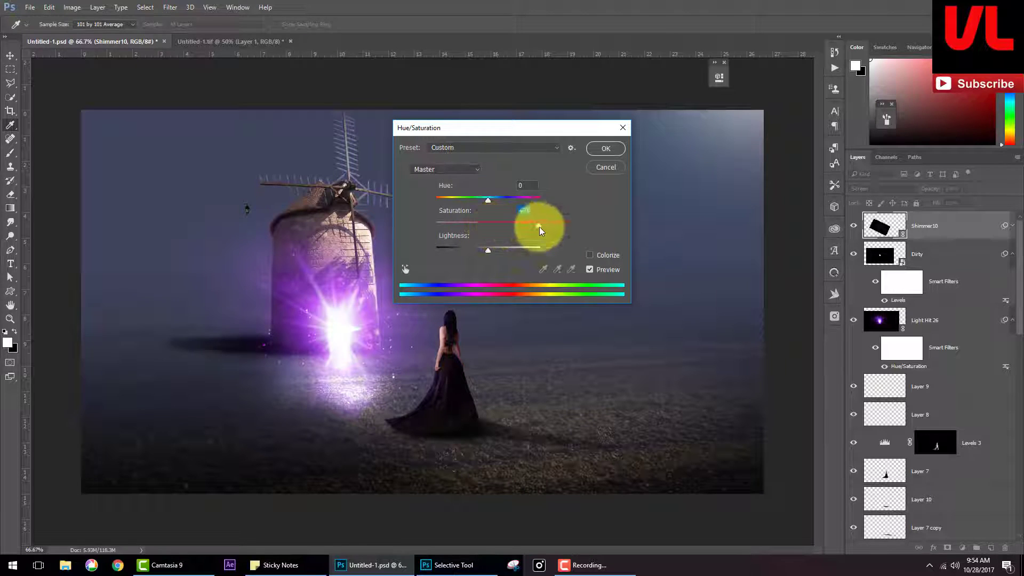
pyautogui.moveTo(487, 252); pyautogui.dragTo(480, 251)
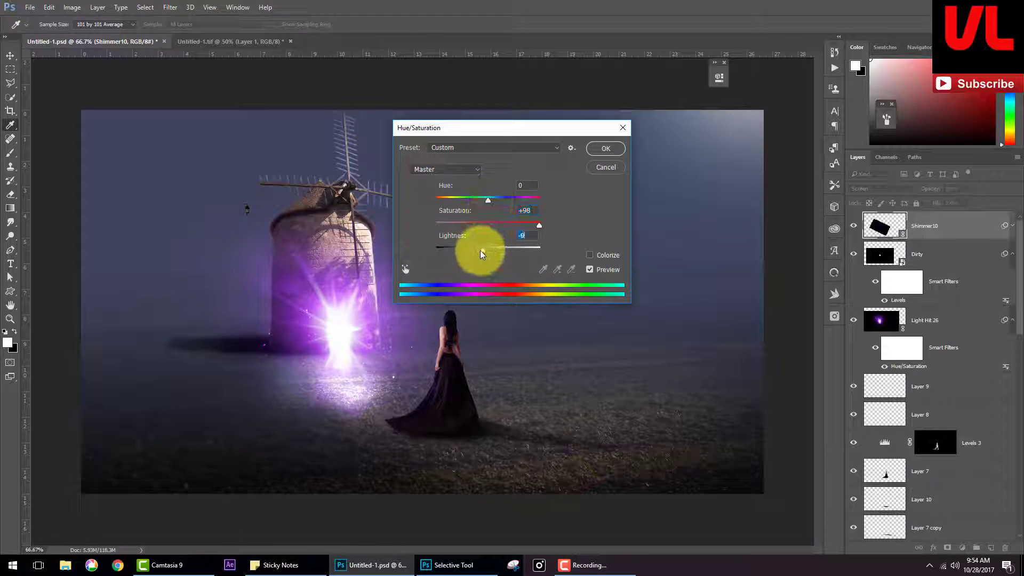
pyautogui.moveTo(487, 201); pyautogui.dragTo(510, 206)
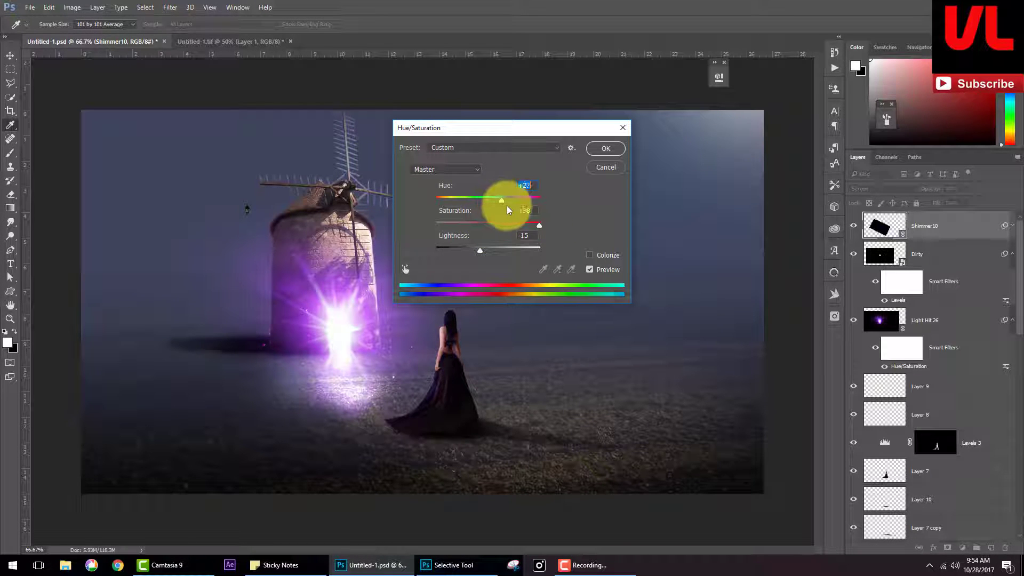
pyautogui.click(611, 151)
pyautogui.press('b')
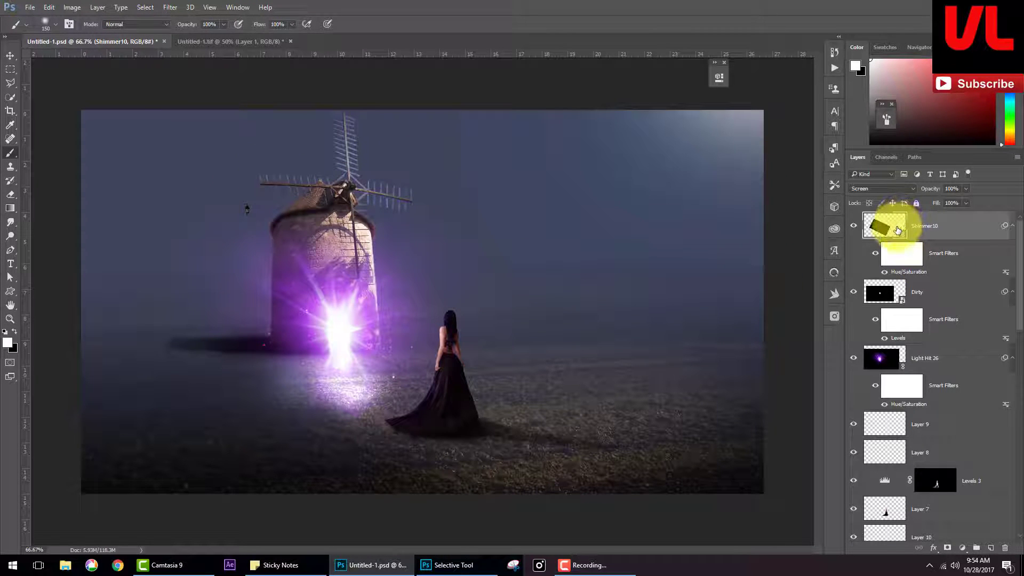
# Step: Duplicate the Shimmer10 layer, rotate the copy about 44° and shrink it slightly
pyautogui.moveTo(897, 231); pyautogui.dragTo(472, 293)
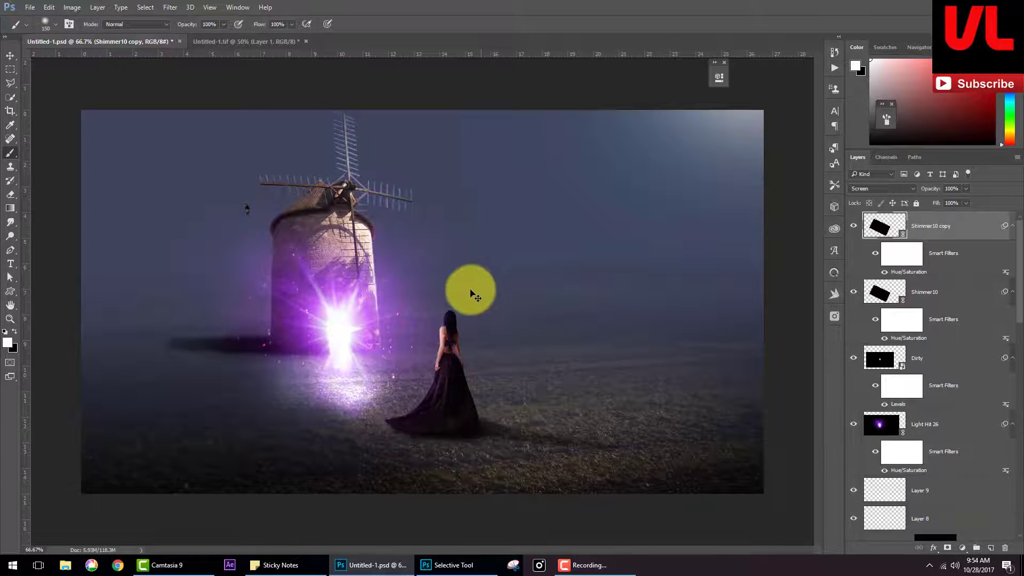
pyautogui.hotkey('ctrl', 't')
pyautogui.moveTo(484, 457); pyautogui.dragTo(534, 183)
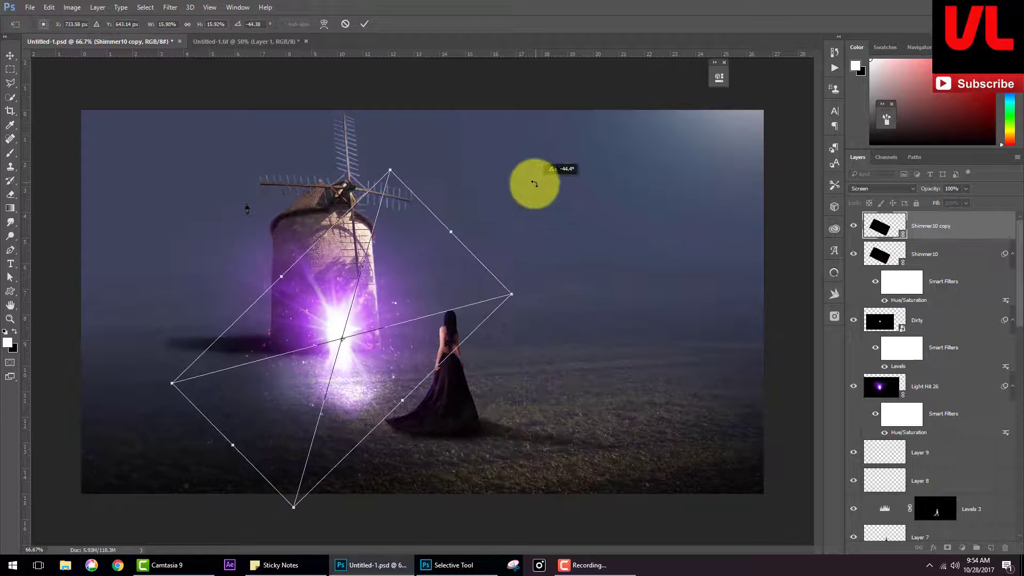
pyautogui.moveTo(511, 294); pyautogui.dragTo(484, 302)
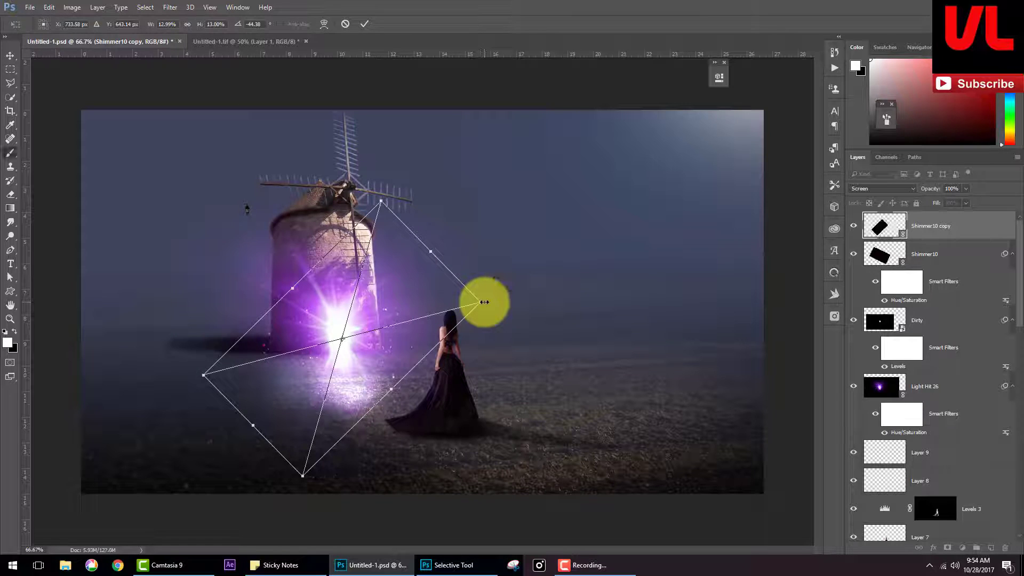
pyautogui.press('Return')
# Step: Add Hue/Saturation to the copy, shifting its hue strongly and maxing saturation
pyautogui.hotkey('ctrl', 'u')
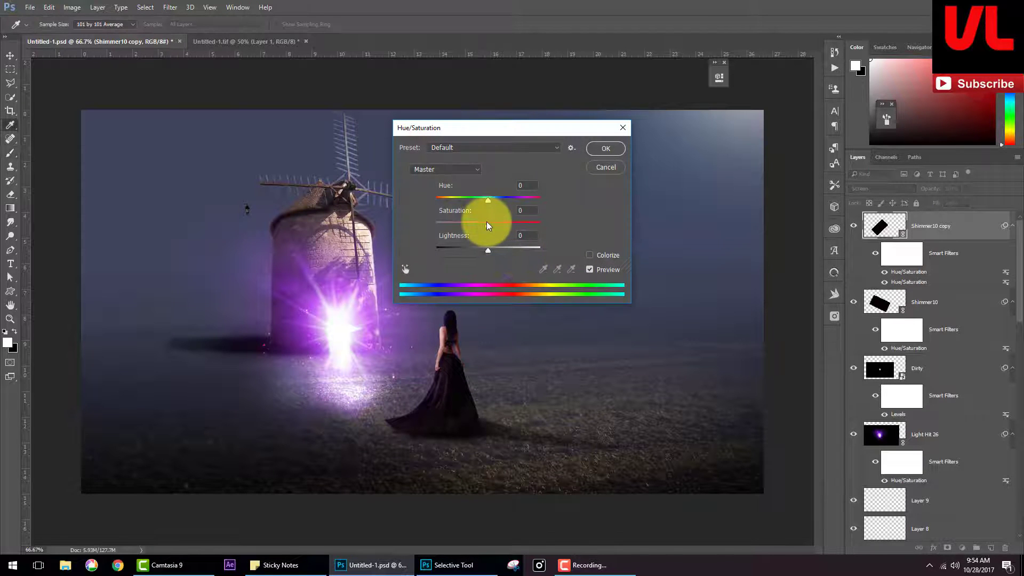
pyautogui.moveTo(488, 200)
pyautogui.mouseDown()
pyautogui.moveTo(450, 200)
pyautogui.moveTo(464, 226)
pyautogui.moveTo(540, 225)
pyautogui.mouseUp()
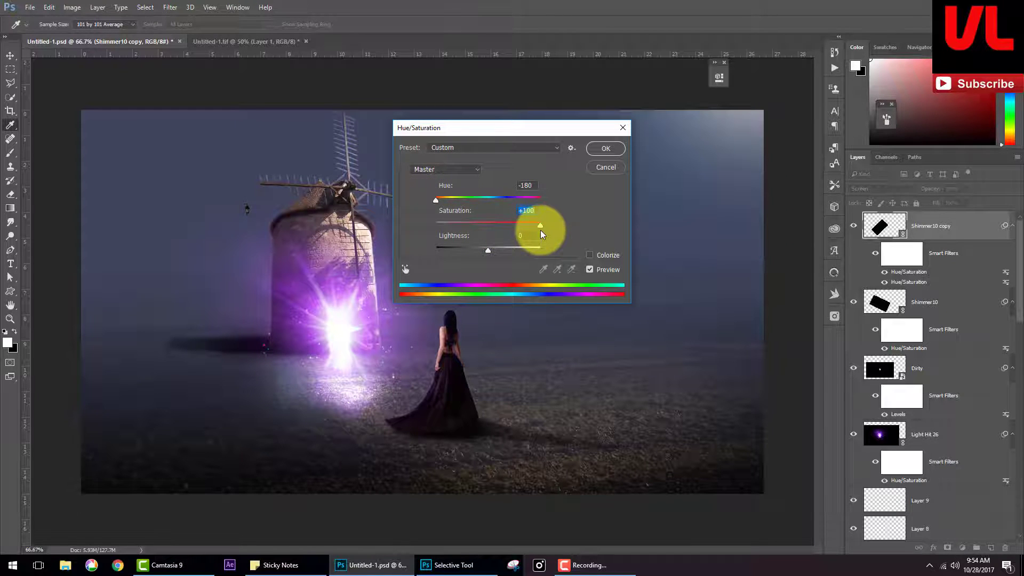
pyautogui.click(606, 149)
pyautogui.press('b')
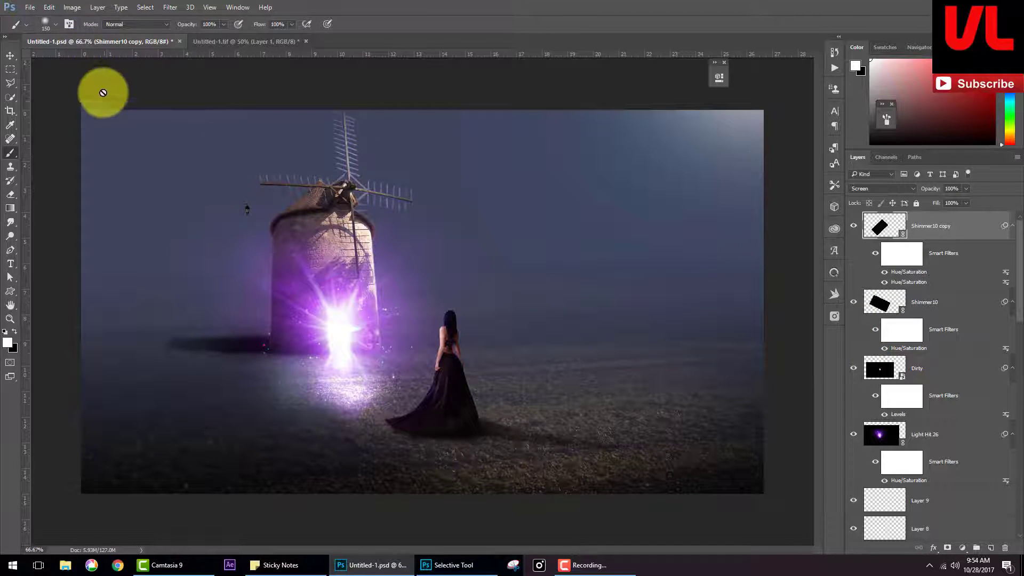
pyautogui.click(33, 7)
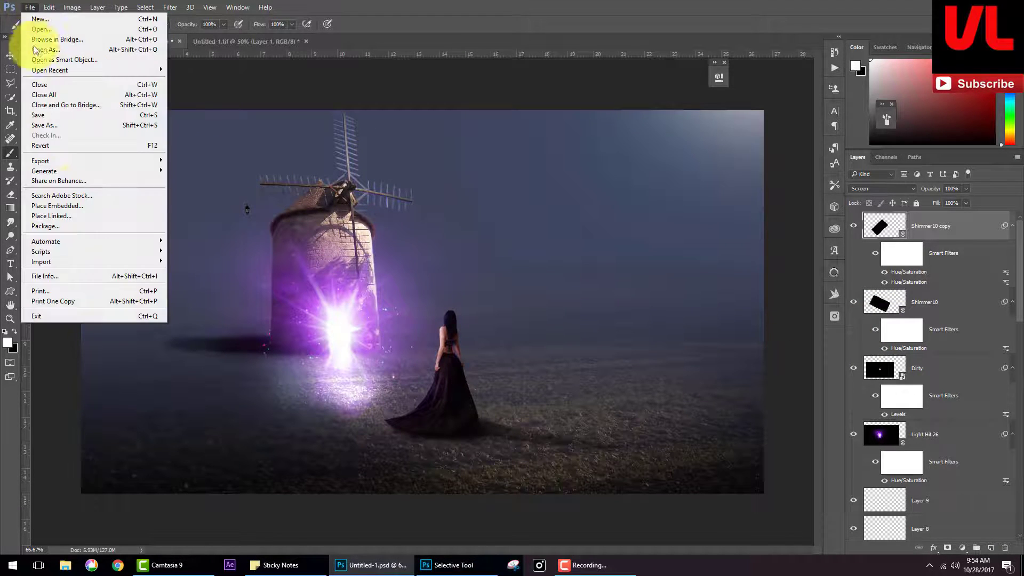
# Step: Place another linked Shimmer10, enlarge it to cover the canvas and set it to Screen
pyautogui.click(90, 217)
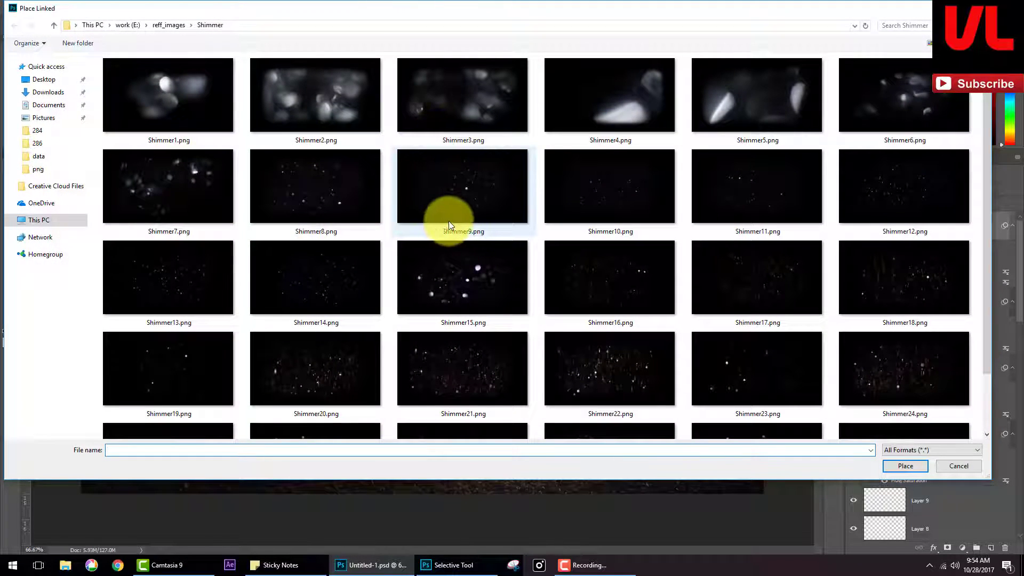
pyautogui.doubleClick(644, 200)
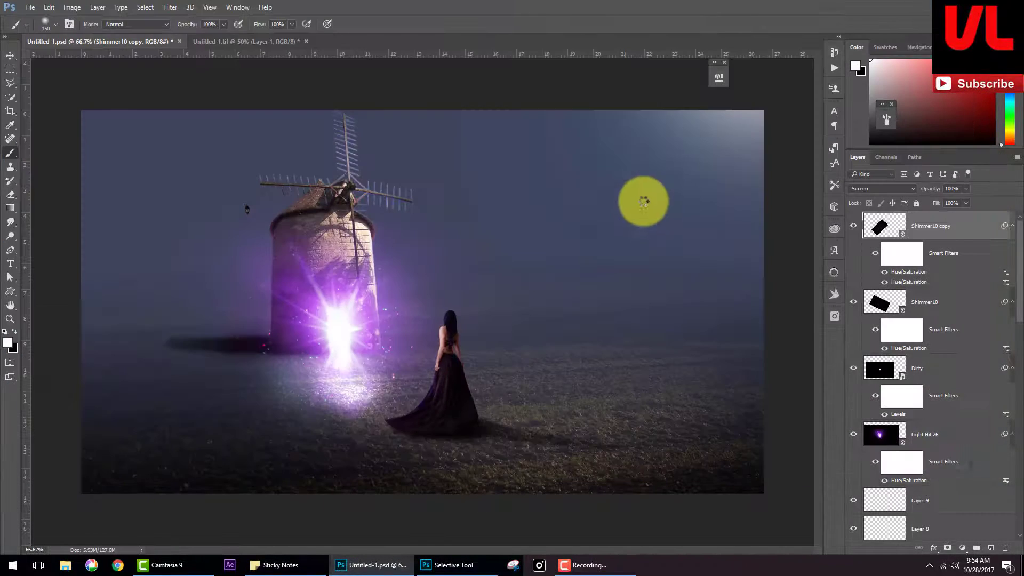
pyautogui.hotkey('ctrl', '-')
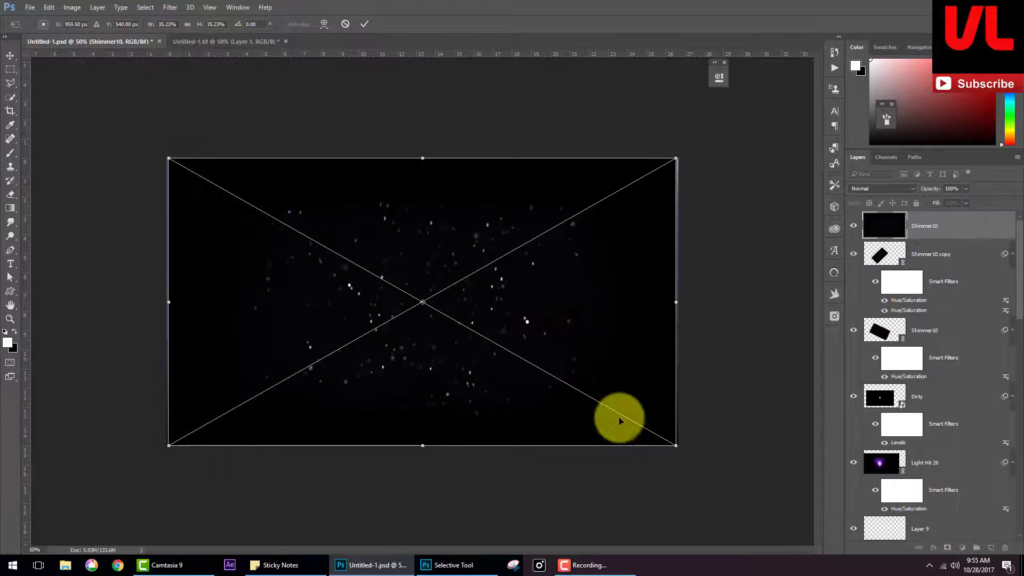
pyautogui.moveTo(677, 445); pyautogui.dragTo(813, 523)
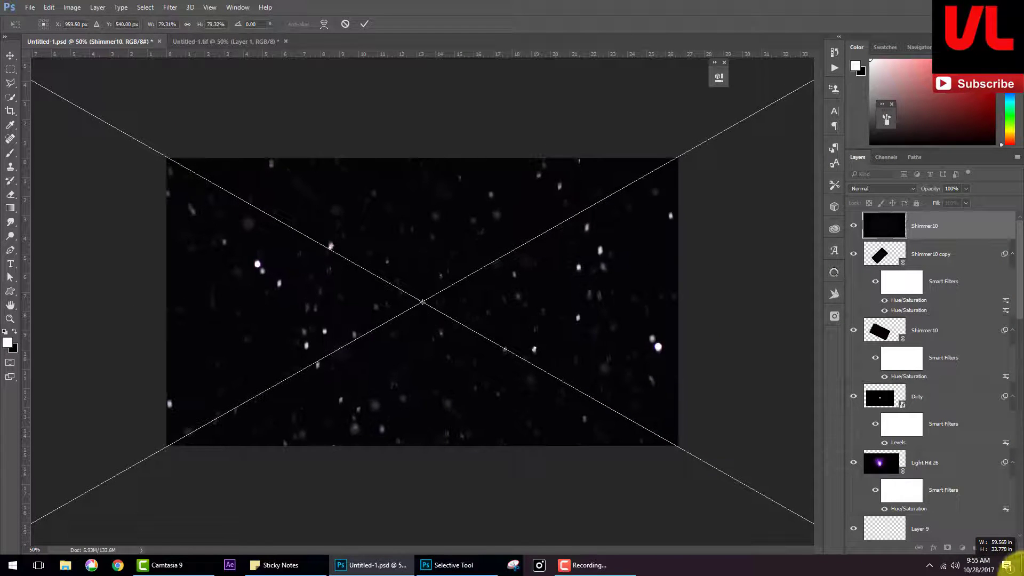
pyautogui.press('Return')
pyautogui.click(907, 188)
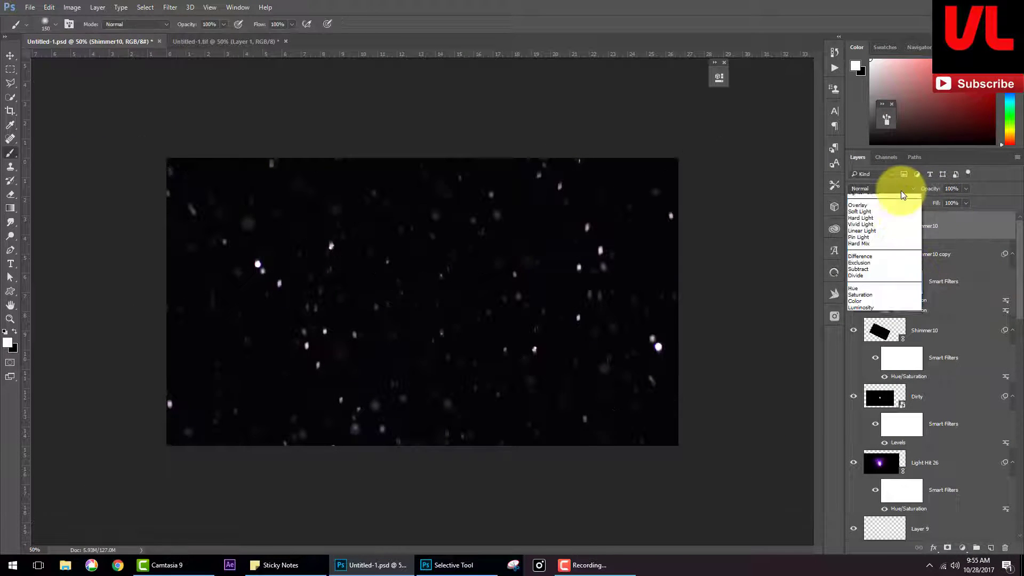
pyautogui.click(890, 262)
pyautogui.hotkey('ctrl', '+')
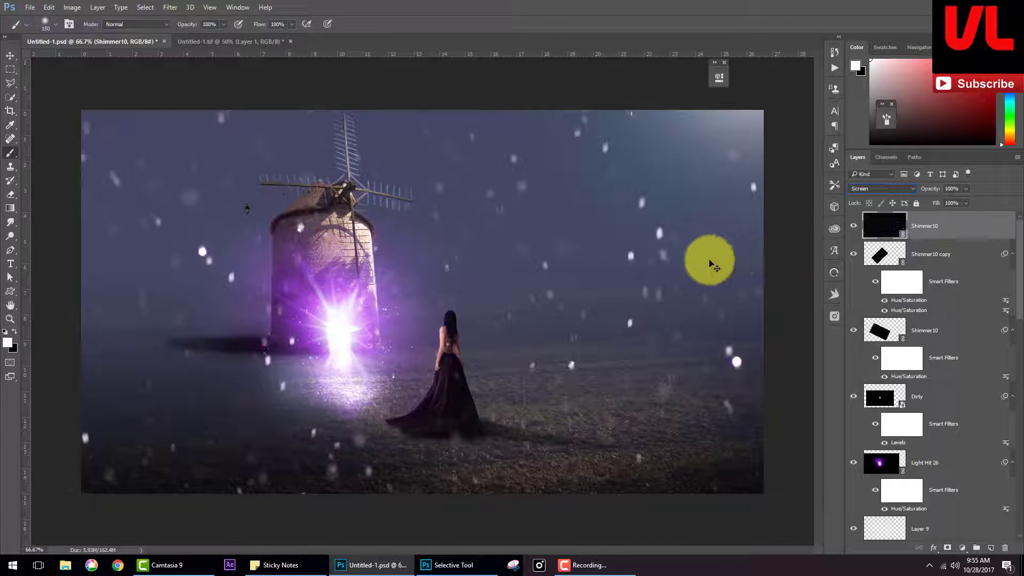
pyautogui.hotkey('ctrl', '-')
pyautogui.hotkey('ctrl', '-')
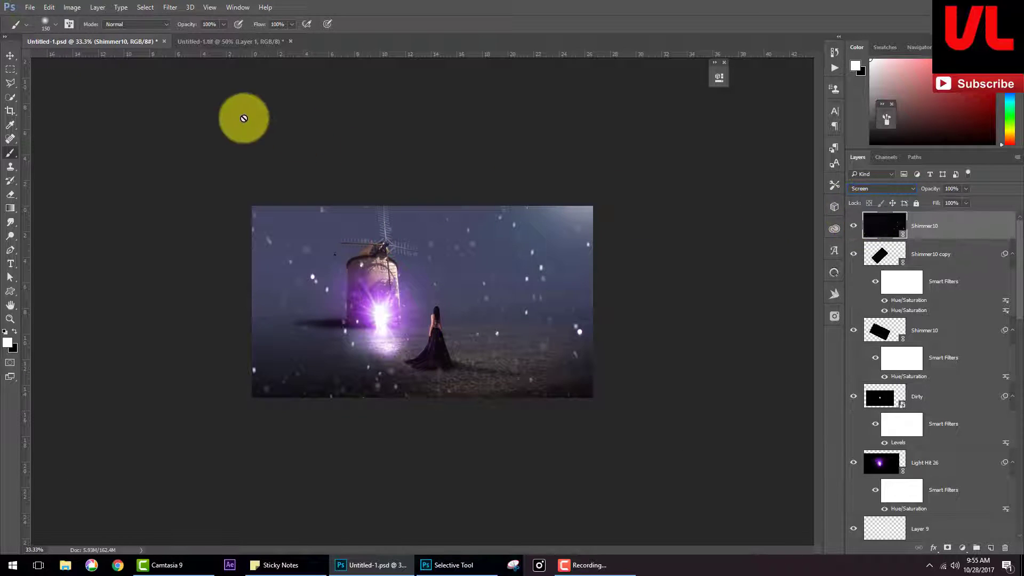
# Step: Replace the snow layer with a linked Shimmer15 bokeh image enlarged to fill the canvas in Screen mode
pyautogui.press('Delete')
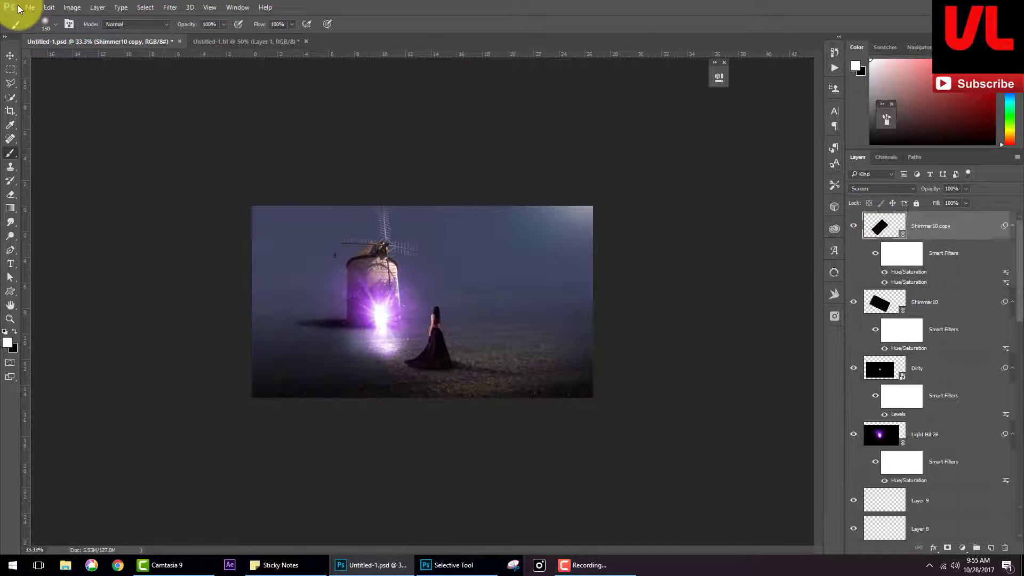
pyautogui.click(30, 8)
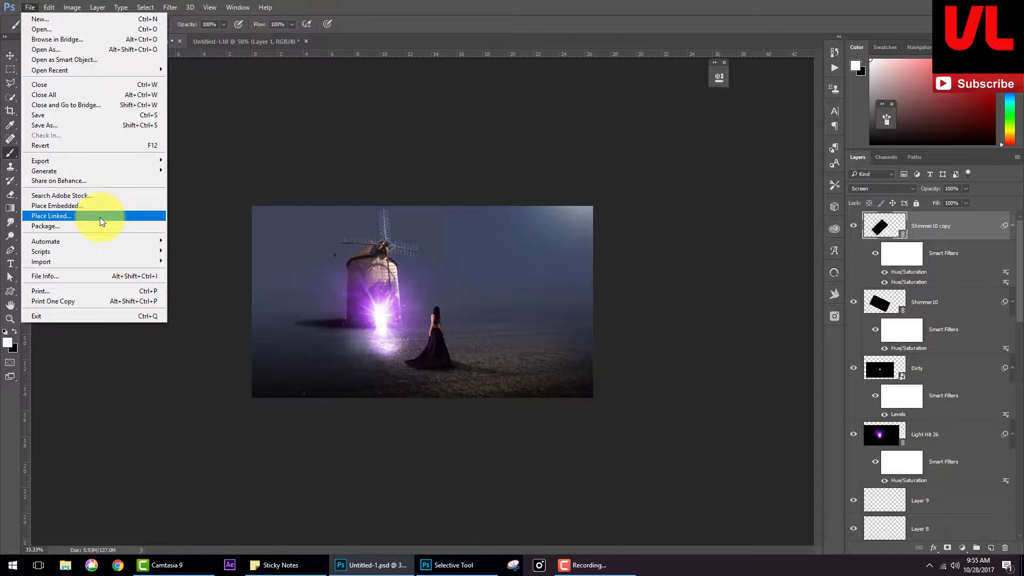
pyautogui.click(101, 215)
pyautogui.moveTo(168, 186)
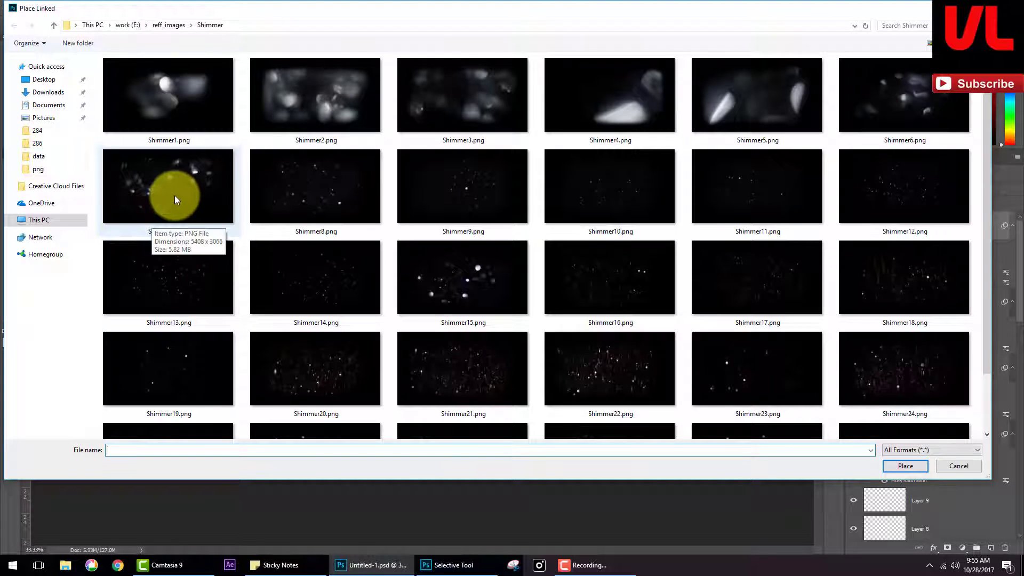
pyautogui.doubleClick(429, 283)
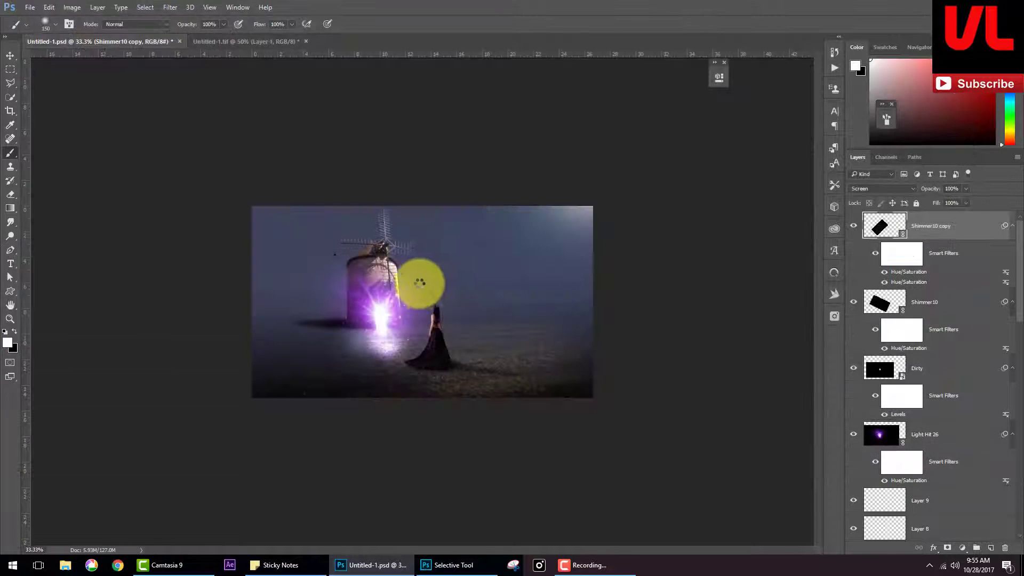
pyautogui.moveTo(591, 397); pyautogui.dragTo(832, 554)
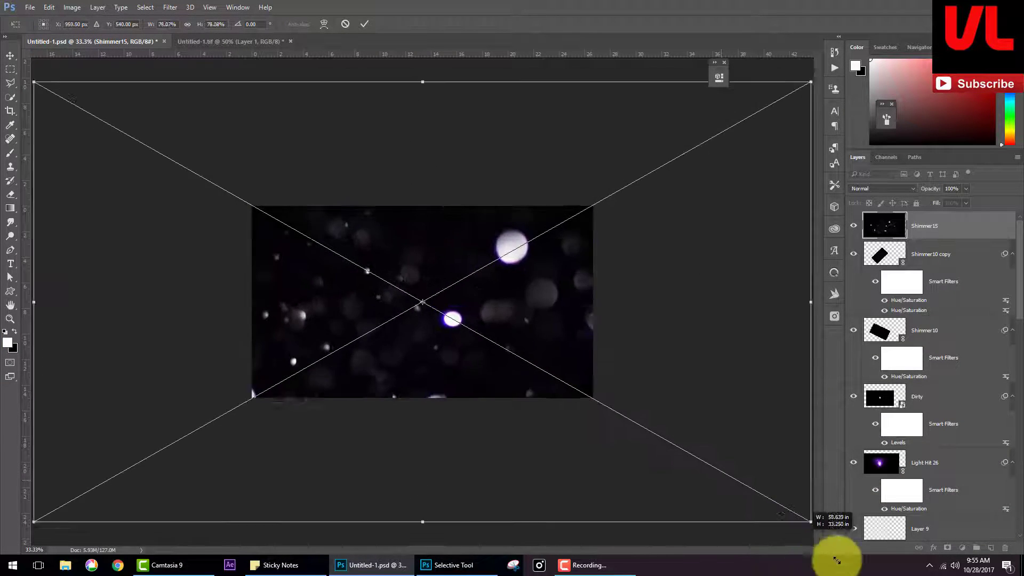
pyautogui.click(901, 189)
pyautogui.click(886, 261)
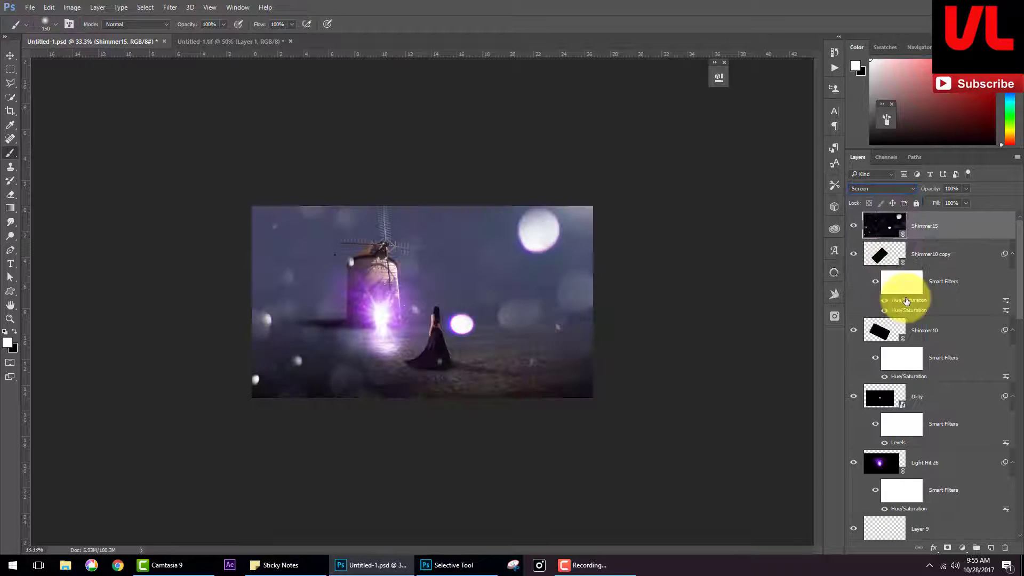
# Step: Set the Shimmer15 layer's opacity to about 83%
pyautogui.hotkey('ctrl', '+')
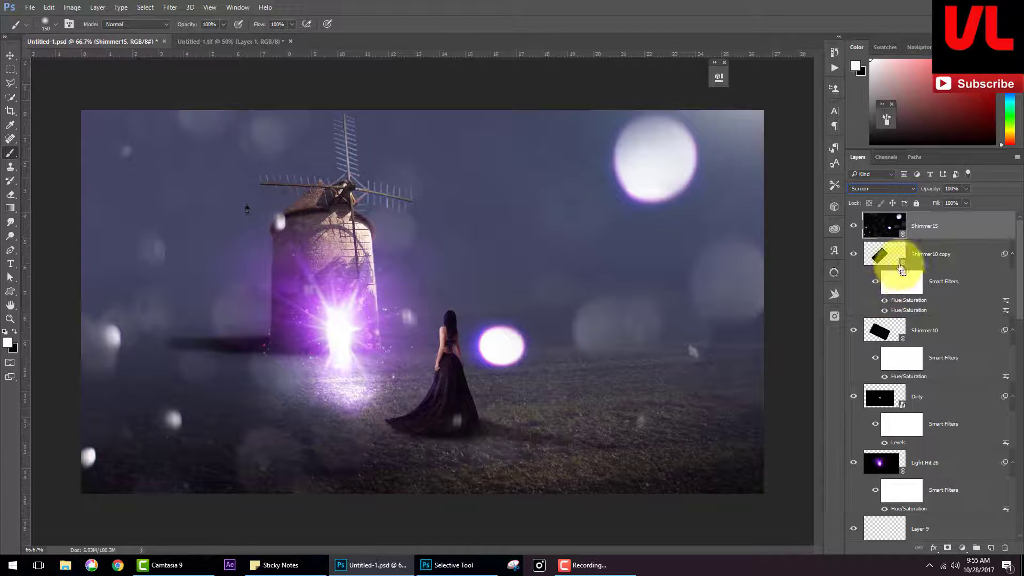
pyautogui.hotkey('ctrl', '-')
pyautogui.moveTo(929, 190); pyautogui.dragTo(903, 196)
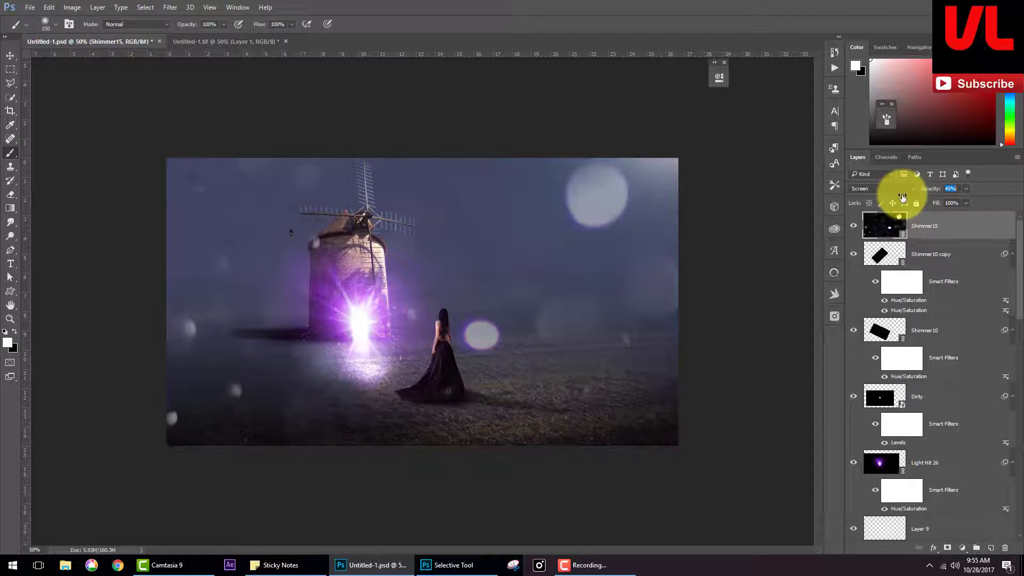
pyautogui.moveTo(905, 199); pyautogui.dragTo(932, 205)
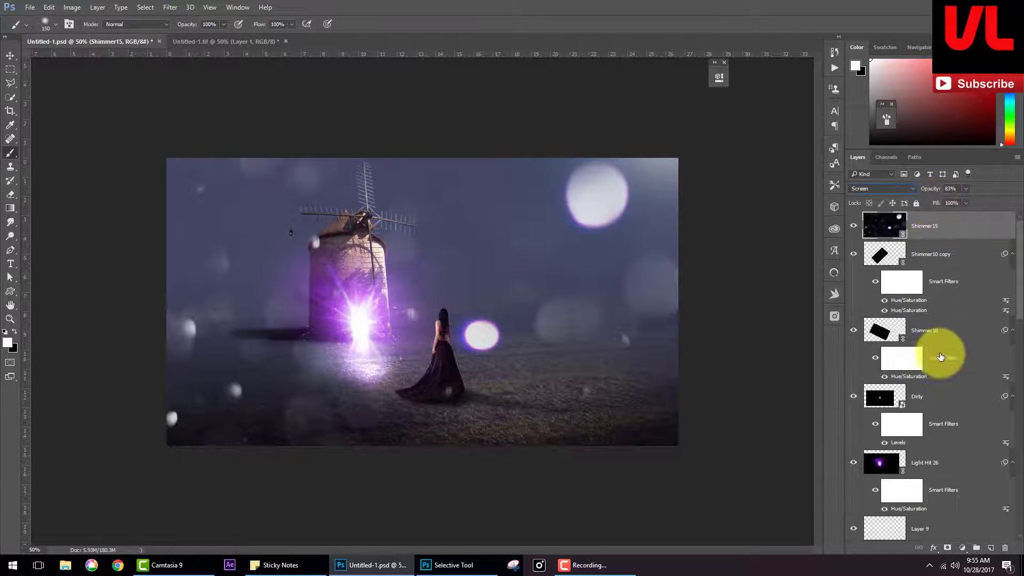
# Step: Mask out the large top-right bokeh orb and the bright orb beside the woman
pyautogui.click(948, 548)
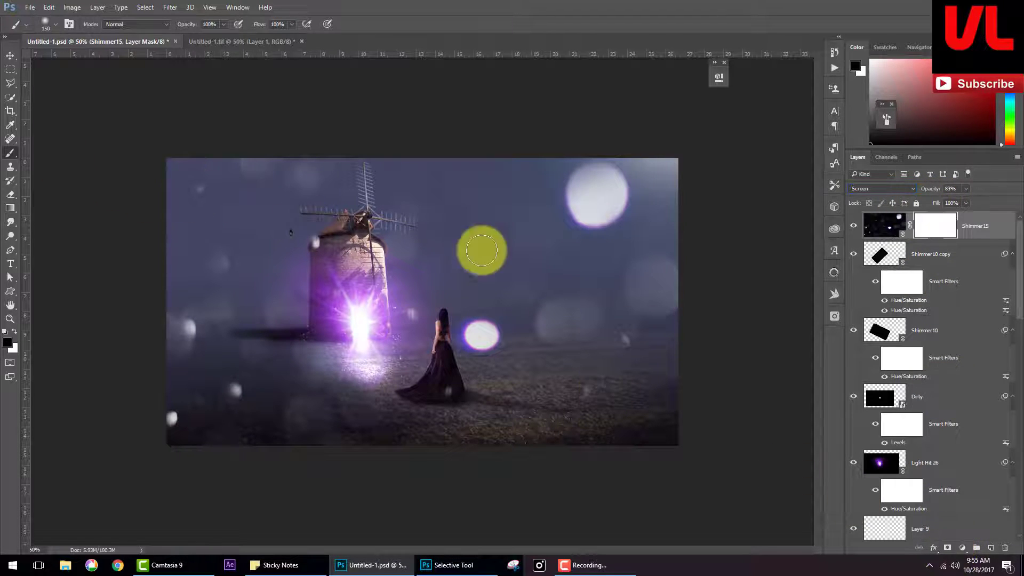
pyautogui.press('x')
pyautogui.moveTo(576, 217); pyautogui.dragTo(640, 193)
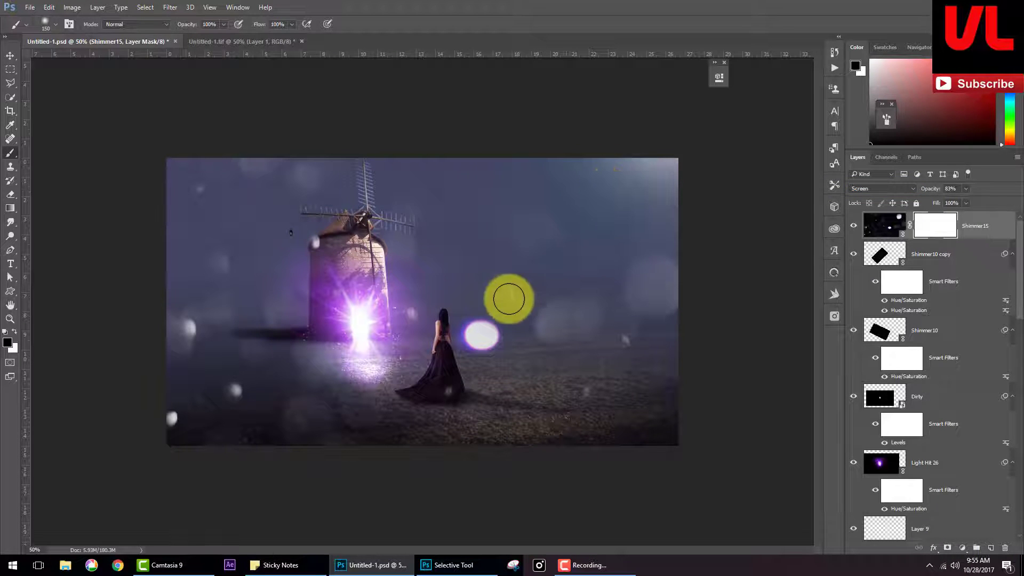
pyautogui.moveTo(480, 327)
pyautogui.mouseDown()
pyautogui.moveTo(474, 342)
pyautogui.moveTo(195, 411)
pyautogui.moveTo(180, 348)
pyautogui.moveTo(158, 386)
pyautogui.moveTo(162, 427)
pyautogui.moveTo(377, 418)
pyautogui.moveTo(212, 455)
pyautogui.moveTo(163, 430)
pyautogui.mouseUp()
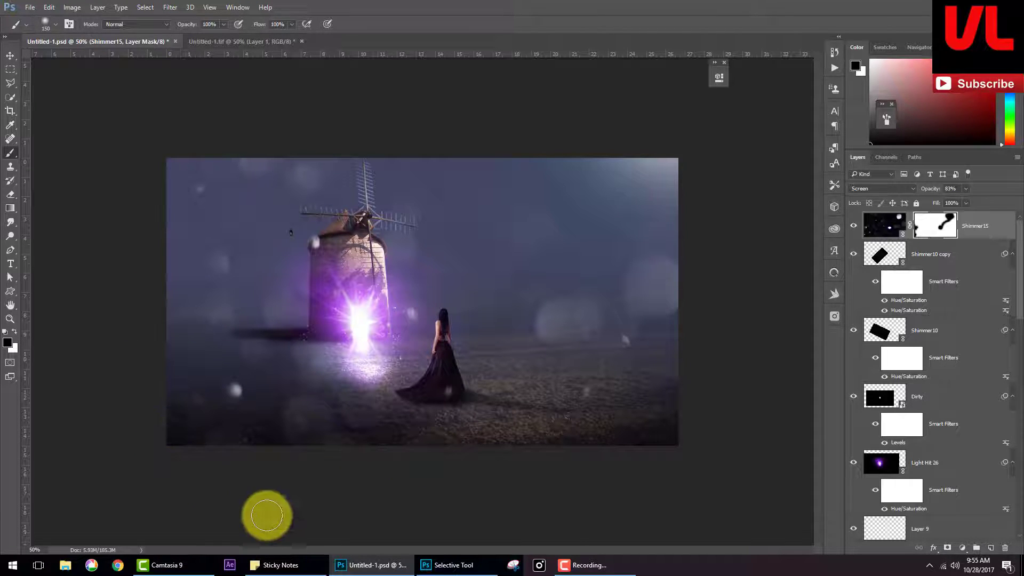
pyautogui.hotkey('ctrl', '+')
pyautogui.hotkey('ctrl', '+')
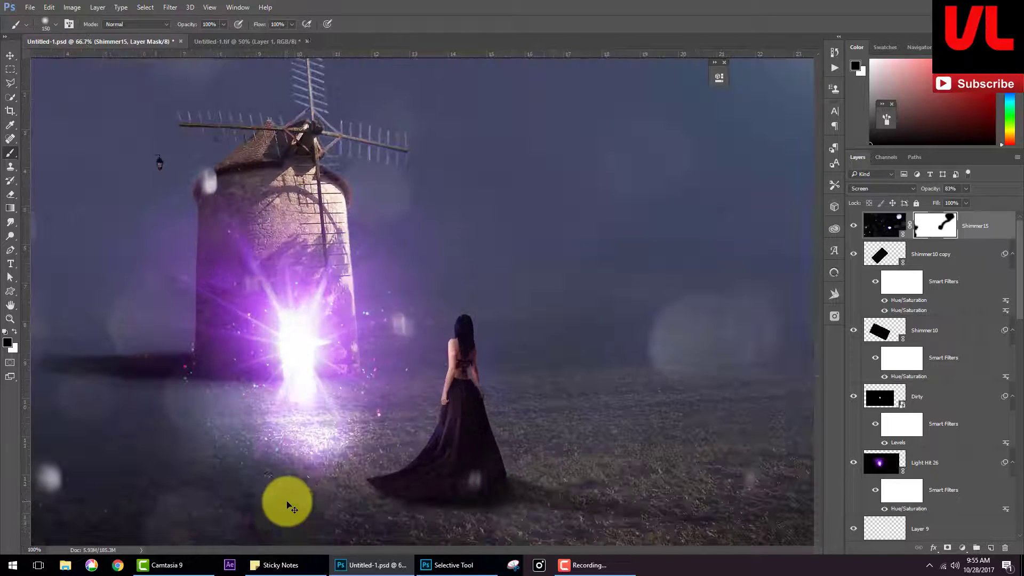
pyautogui.hotkey('ctrl', '+')
pyautogui.hotkey('ctrl', '-')
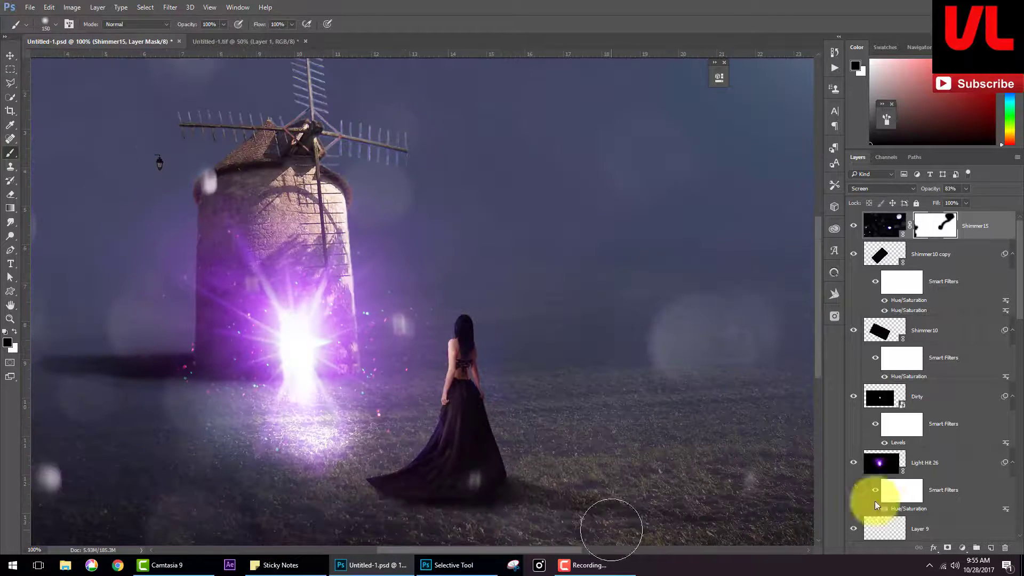
pyautogui.scroll(-5, 907, 384)
pyautogui.moveTo(933, 445); pyautogui.dragTo(888, 486)
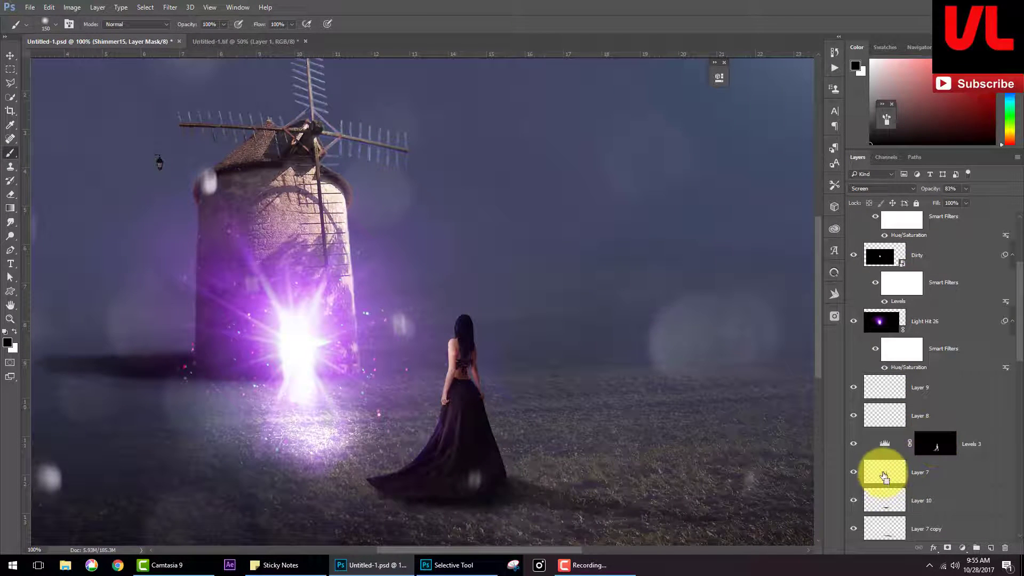
# Step: Fill a new layer with a black silhouette of the woman from Layer 7 and add Inner Glow
pyautogui.keyDown('ctrl'); pyautogui.click(884, 478); pyautogui.keyUp('ctrl')
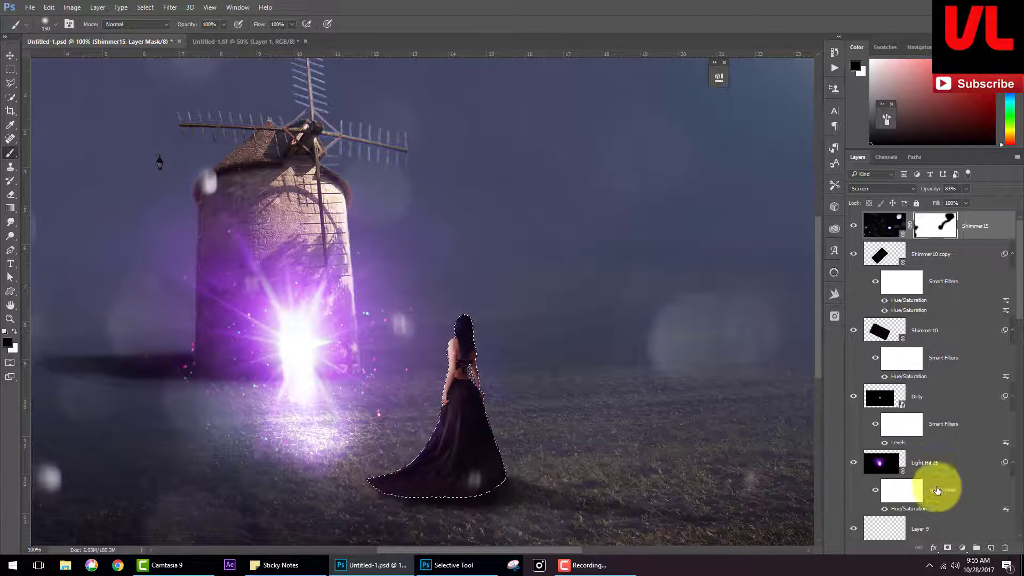
pyautogui.press('x')
pyautogui.click(989, 548)
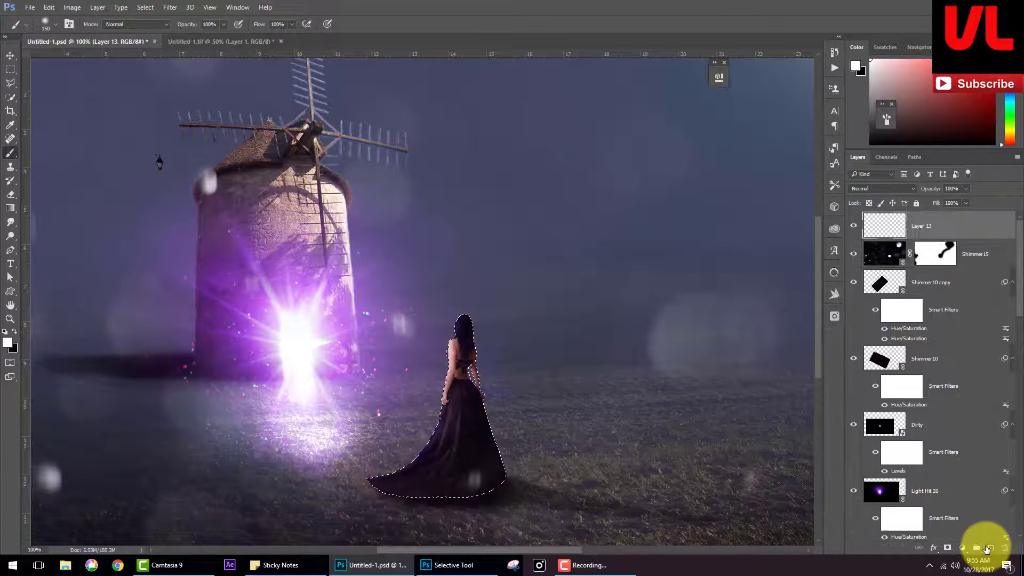
pyautogui.hotkey('ctrl', 'BackSpace')
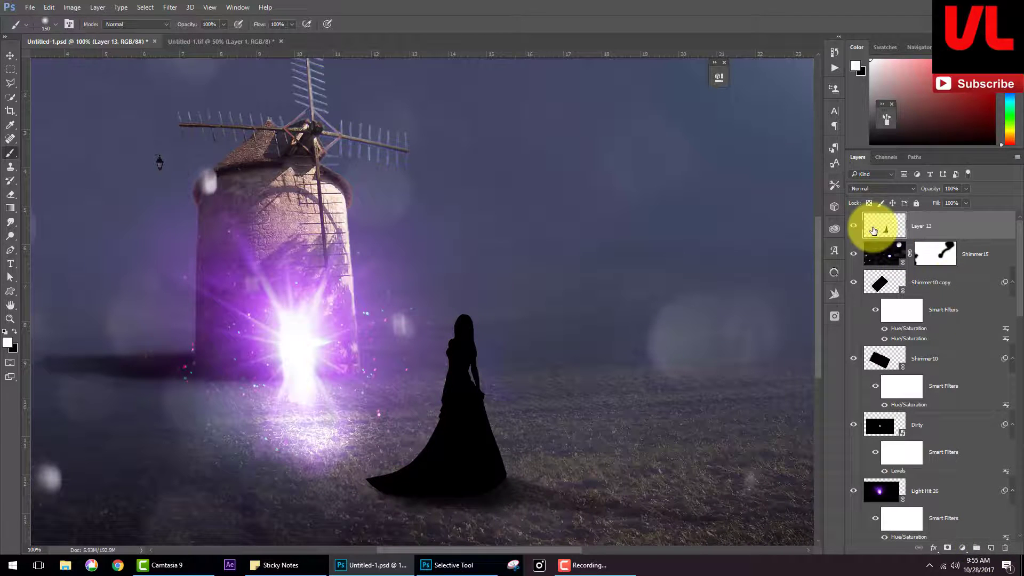
pyautogui.doubleClick(872, 223)
pyautogui.moveTo(610, 279); pyautogui.dragTo(745, 249)
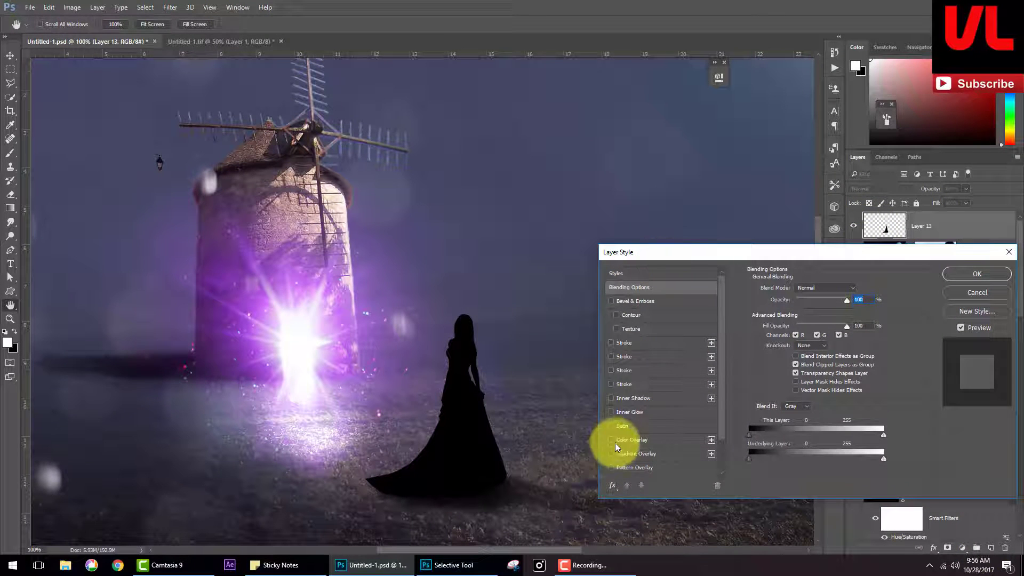
pyautogui.click(611, 412)
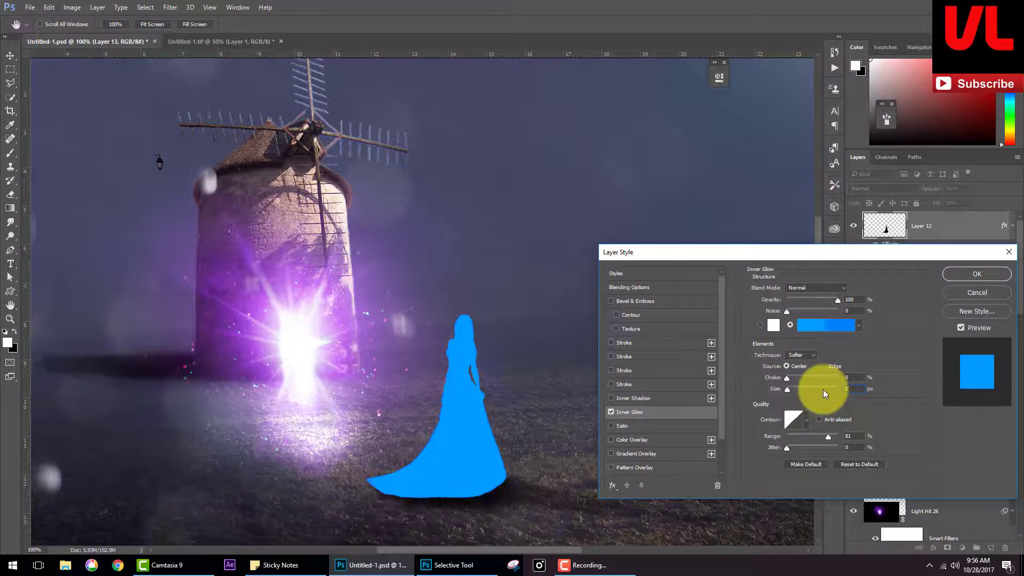
pyautogui.press('Return')
# Step: Set the Inner Glow to a pale cyan colour, Edge source and 8 px size
pyautogui.doubleClick(875, 227)
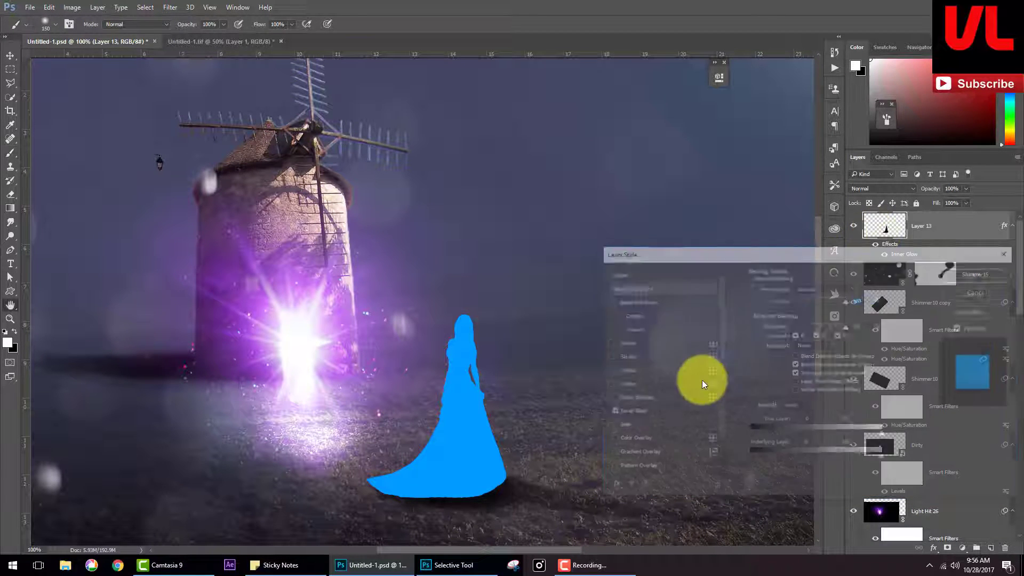
pyautogui.click(639, 414)
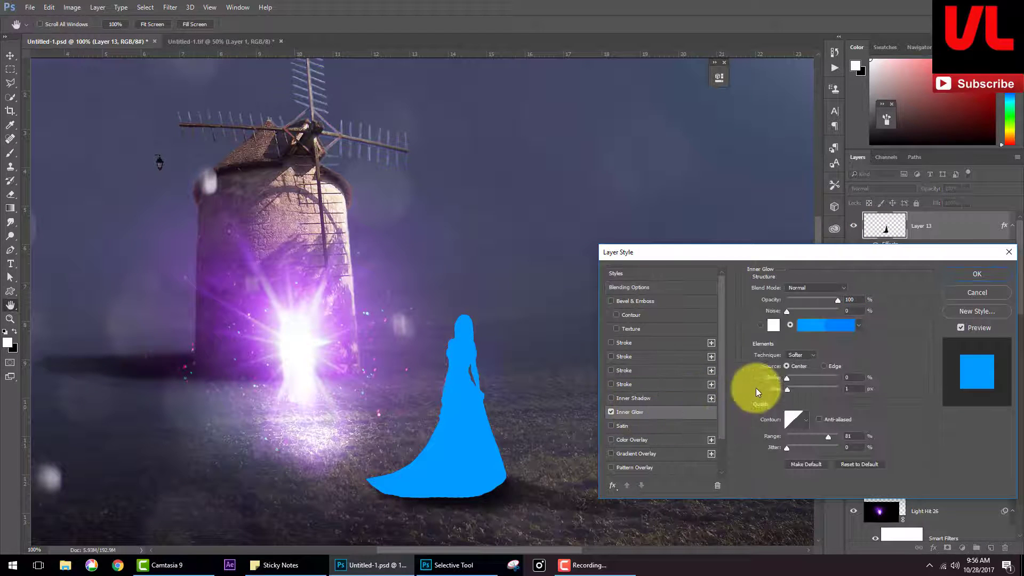
pyautogui.click(760, 325)
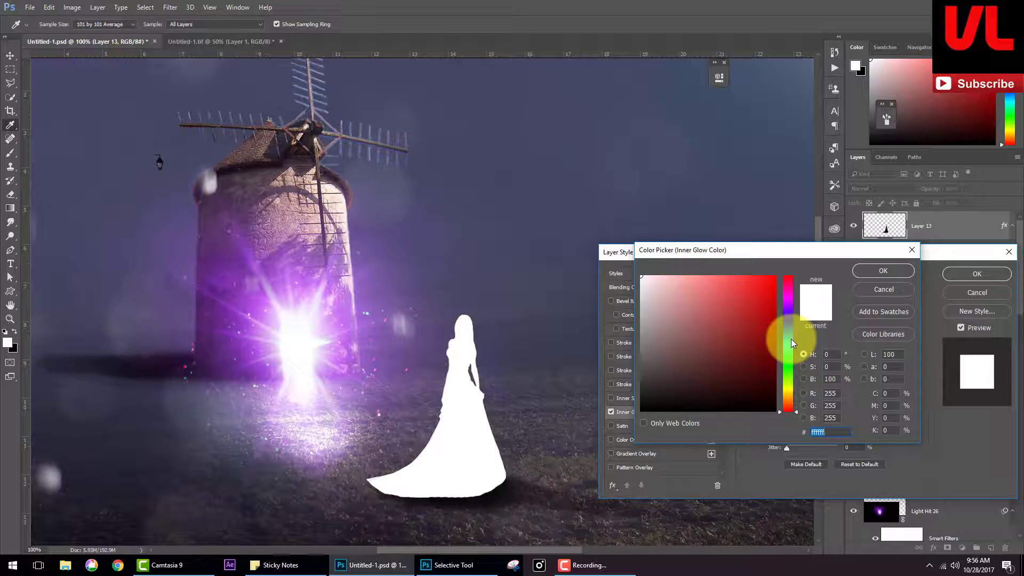
pyautogui.click(791, 342)
pyautogui.moveTo(751, 309); pyautogui.dragTo(682, 277)
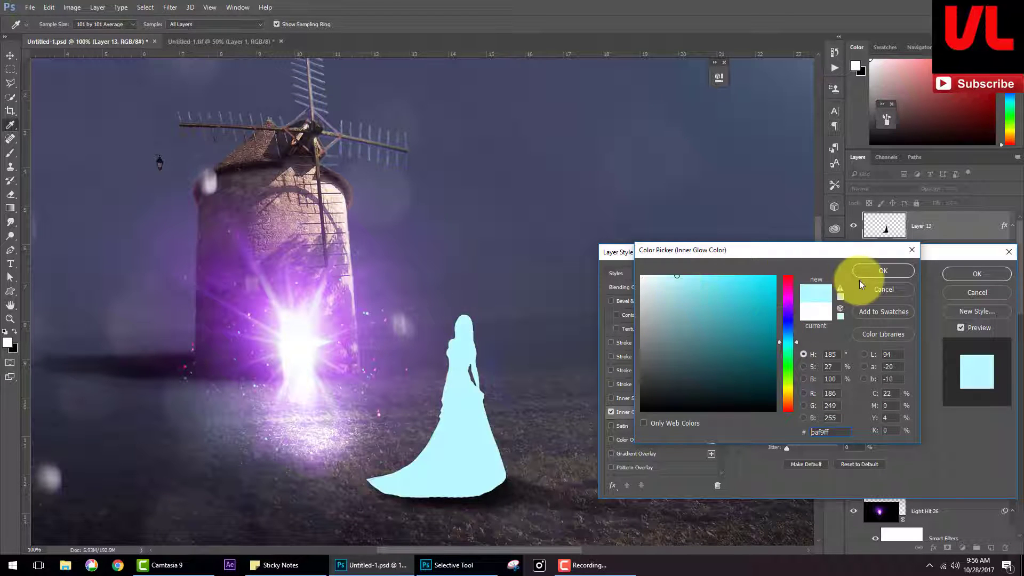
pyautogui.click(880, 272)
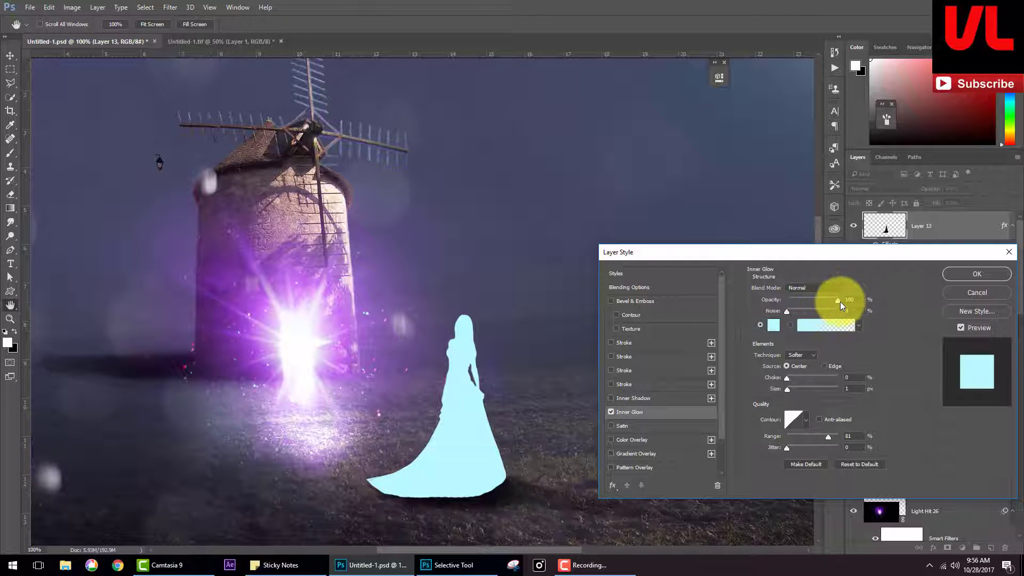
pyautogui.click(823, 367)
pyautogui.moveTo(787, 389); pyautogui.dragTo(790, 390)
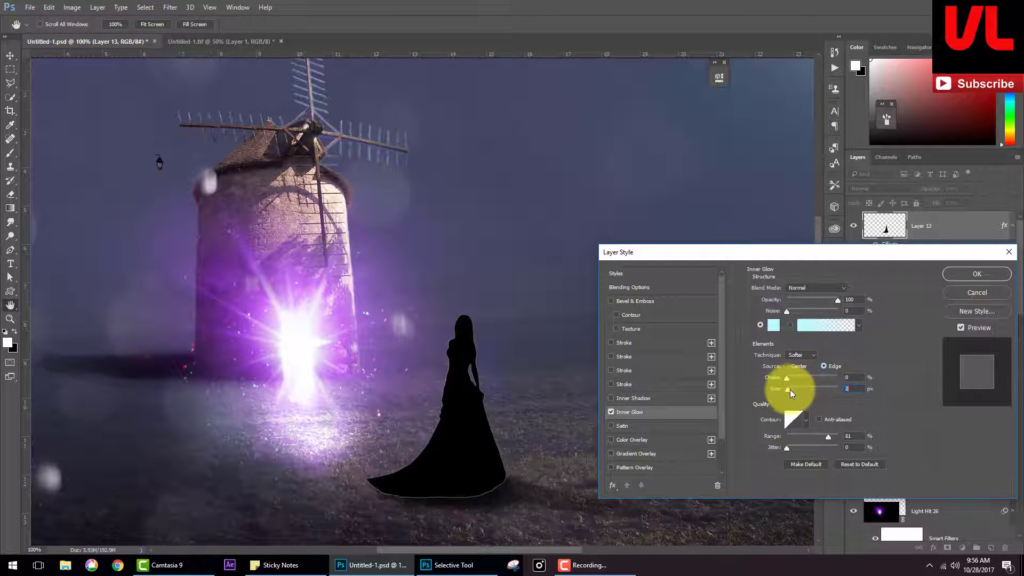
pyautogui.click(848, 302)
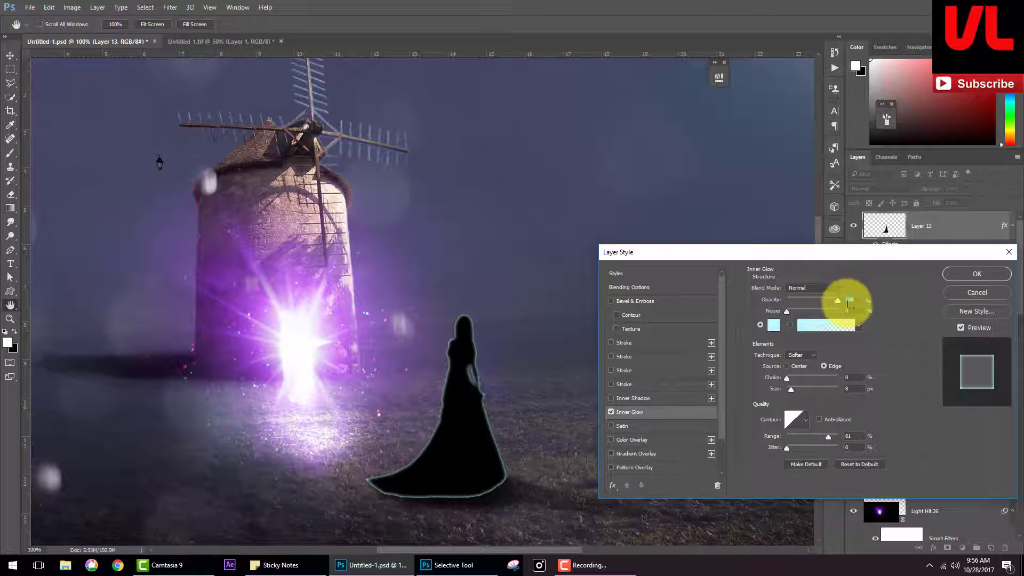
pyautogui.click(788, 392)
pyautogui.moveTo(790, 392); pyautogui.dragTo(792, 393)
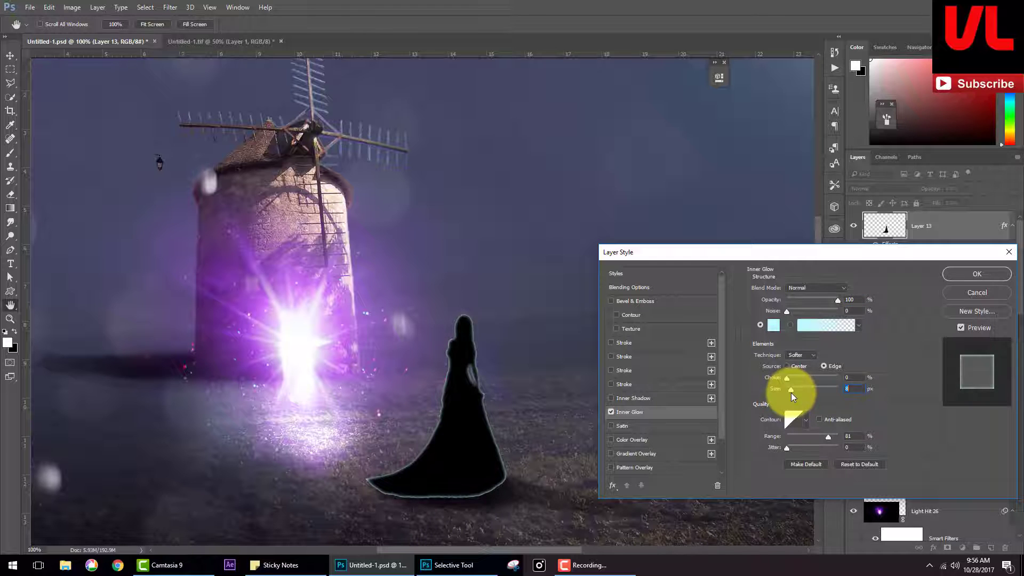
pyautogui.click(970, 277)
pyautogui.click(990, 547)
# Step: Merge the silhouette into Layer 14, set it to Color Dodge and darken it with Levels
pyautogui.press('b')
pyautogui.keyDown('shift'); pyautogui.click(900, 254); pyautogui.keyUp('shift')
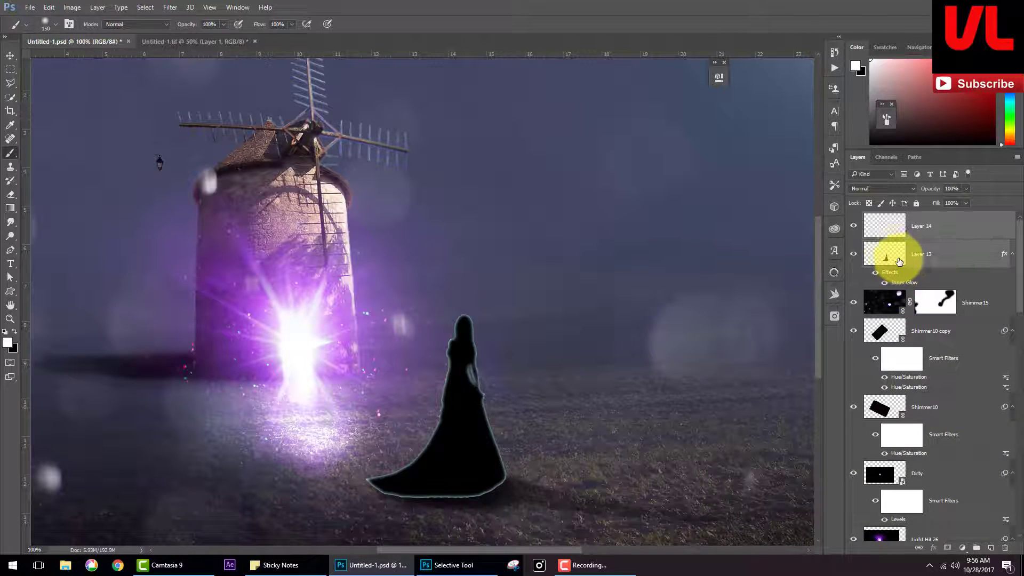
pyautogui.hotkey('ctrl', 'e')
pyautogui.click(884, 189)
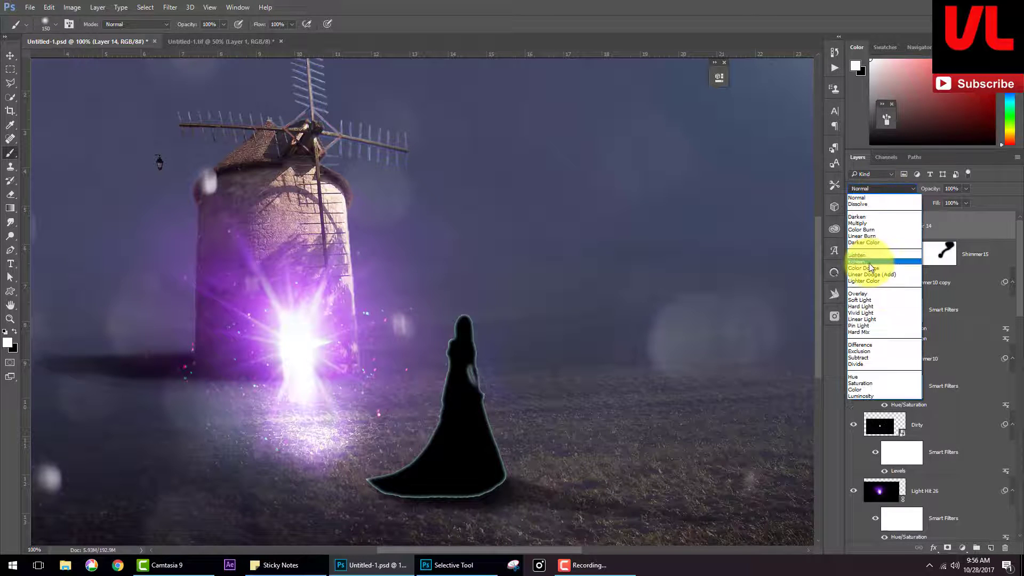
pyautogui.click(869, 264)
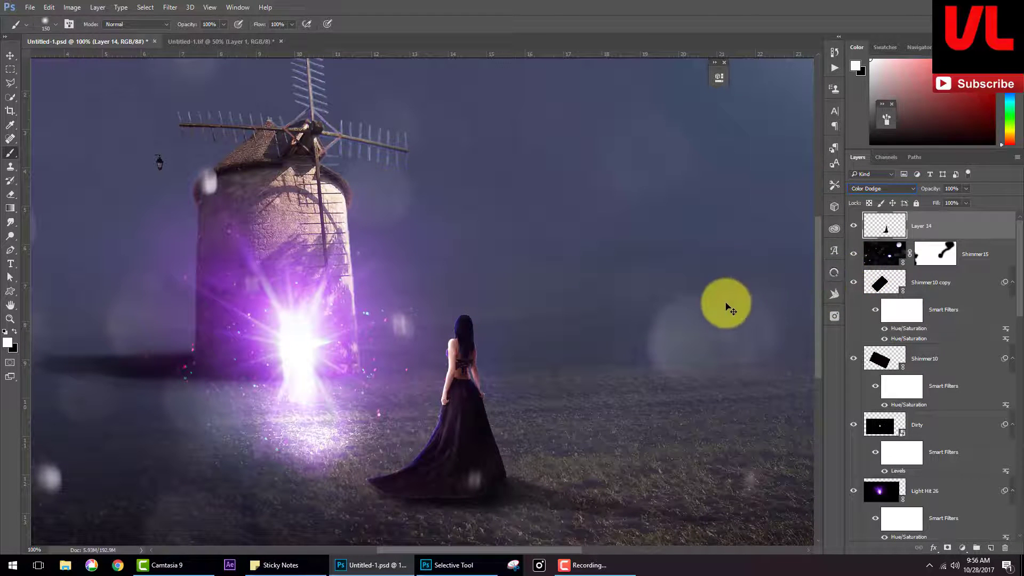
pyautogui.hotkey('ctrl', 'l')
pyautogui.moveTo(853, 364)
pyautogui.mouseDown()
pyautogui.moveTo(917, 366)
pyautogui.moveTo(860, 366)
pyautogui.mouseUp()
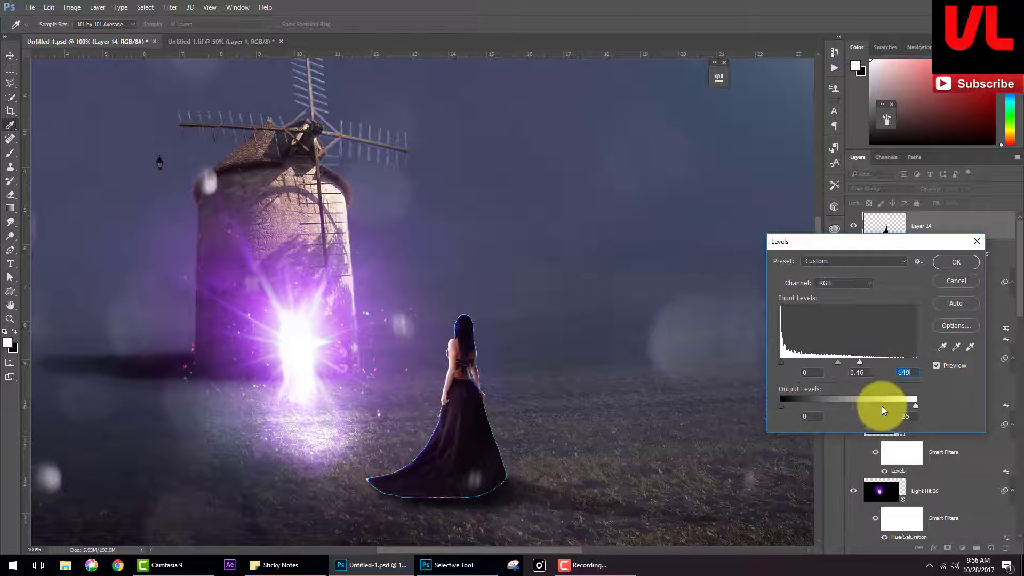
pyautogui.moveTo(859, 363); pyautogui.dragTo(862, 363)
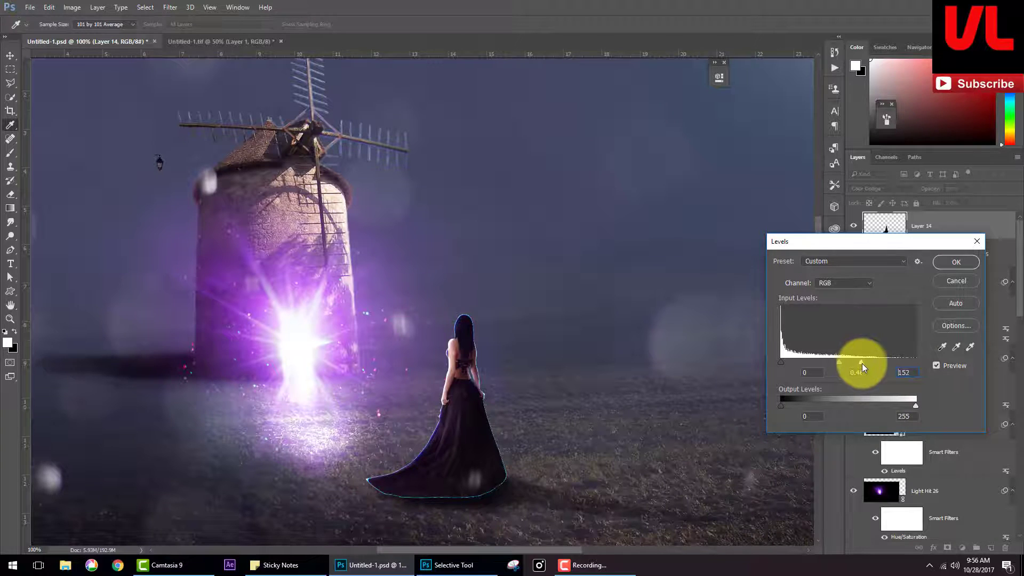
pyautogui.click(950, 265)
# Step: Mask the glow away from the dress hem and the woman's head and shoulders
pyautogui.click(947, 548)
pyautogui.press('x')
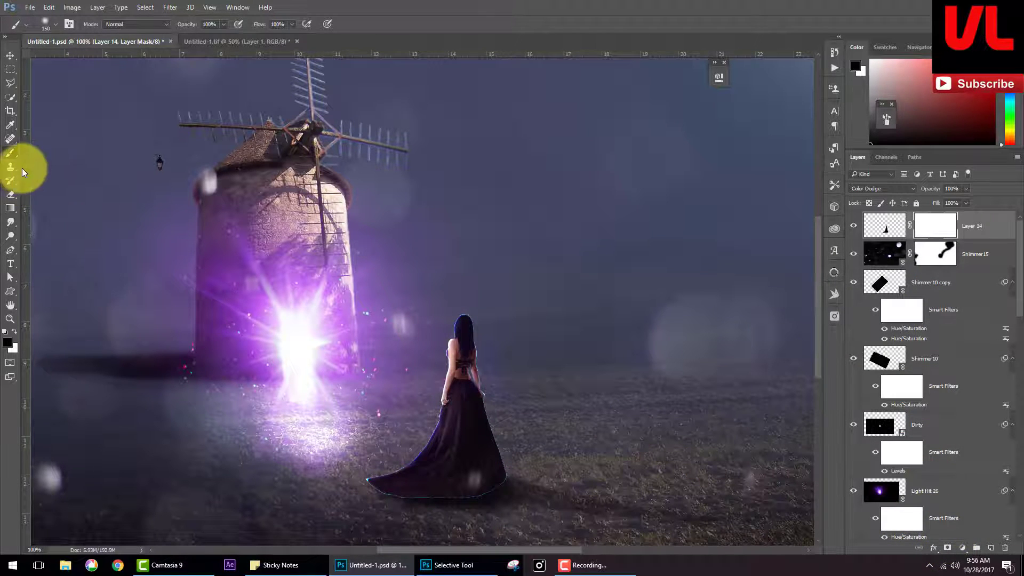
pyautogui.moveTo(487, 495)
pyautogui.mouseDown()
pyautogui.moveTo(502, 482)
pyautogui.moveTo(347, 498)
pyautogui.moveTo(514, 477)
pyautogui.moveTo(495, 344)
pyautogui.mouseUp()
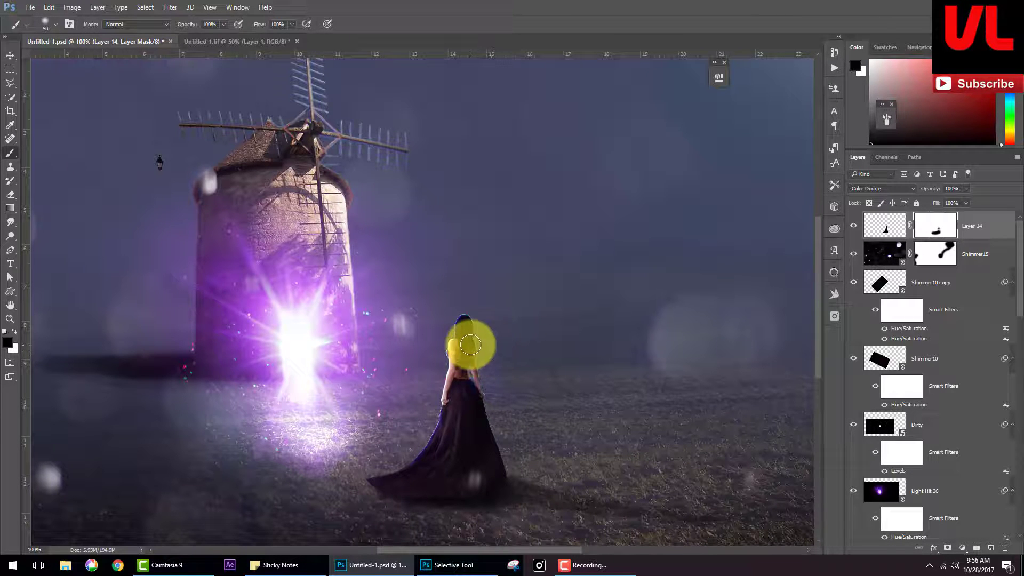
pyautogui.moveTo(461, 335)
pyautogui.mouseDown()
pyautogui.moveTo(484, 423)
pyautogui.moveTo(455, 377)
pyautogui.moveTo(448, 323)
pyautogui.moveTo(485, 347)
pyautogui.moveTo(498, 427)
pyautogui.moveTo(439, 434)
pyautogui.moveTo(660, 496)
pyautogui.moveTo(677, 525)
pyautogui.mouseUp()
pyautogui.press('x')
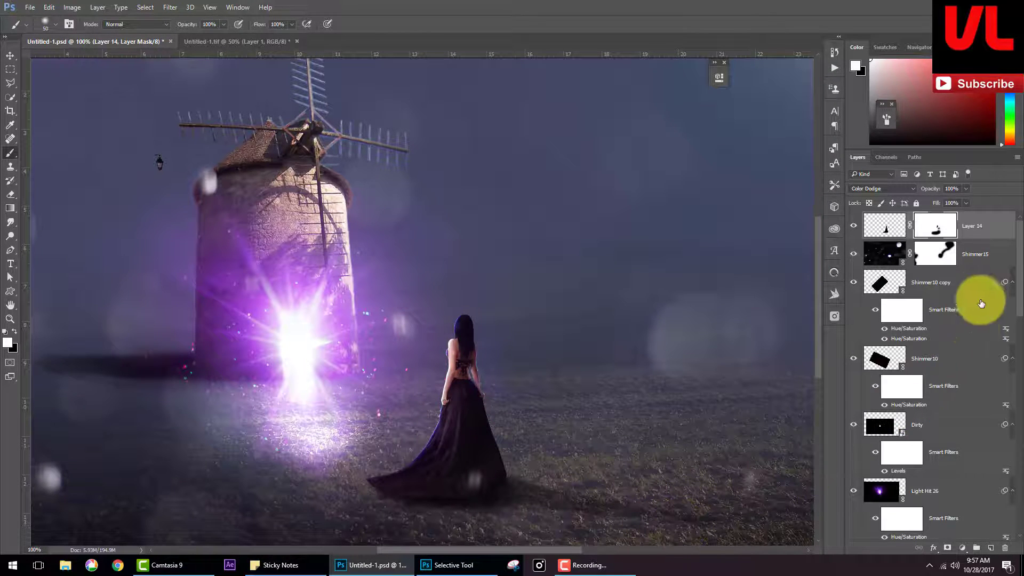
# Step: Add a Levels adjustment masked to the woman, with input white 172 and midtone 0.76
pyautogui.scroll(-1, 942, 457)
pyautogui.scroll(-3, 937, 457)
pyautogui.scroll(-1, 907, 469)
pyautogui.keyDown('ctrl'); pyautogui.click(886, 476); pyautogui.keyUp('ctrl')
pyautogui.scroll(5, 929, 438)
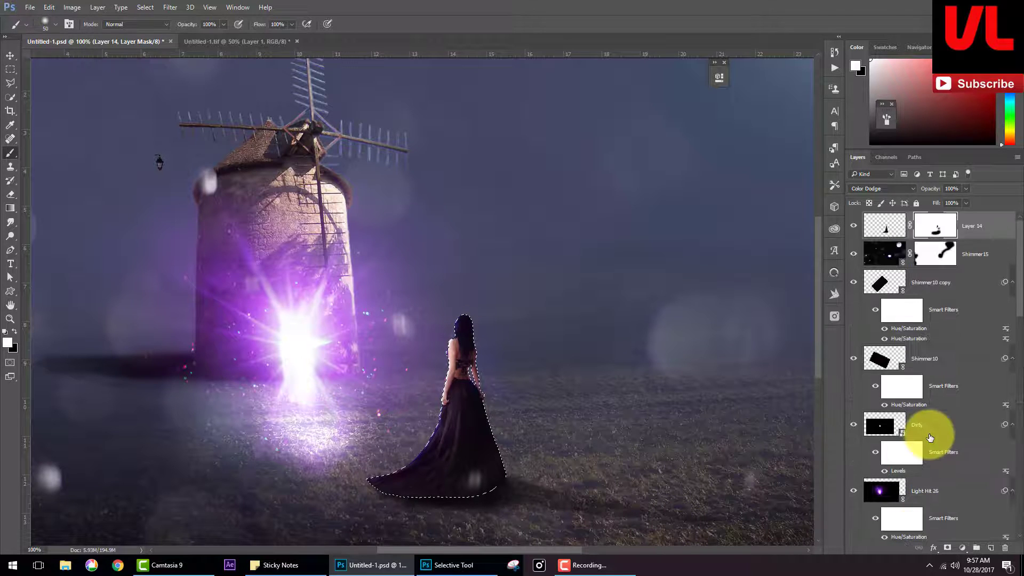
pyautogui.click(963, 555)
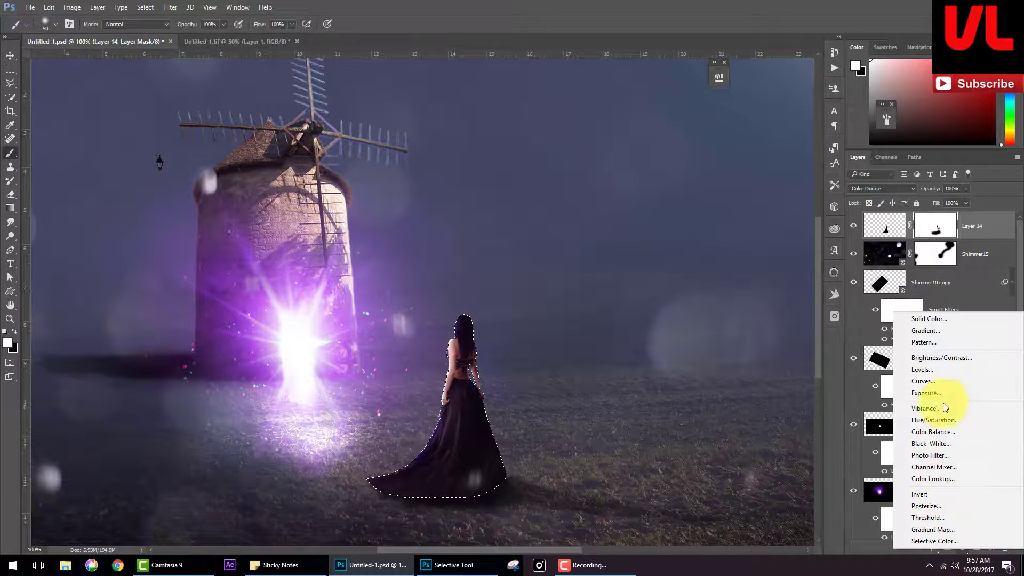
pyautogui.click(932, 376)
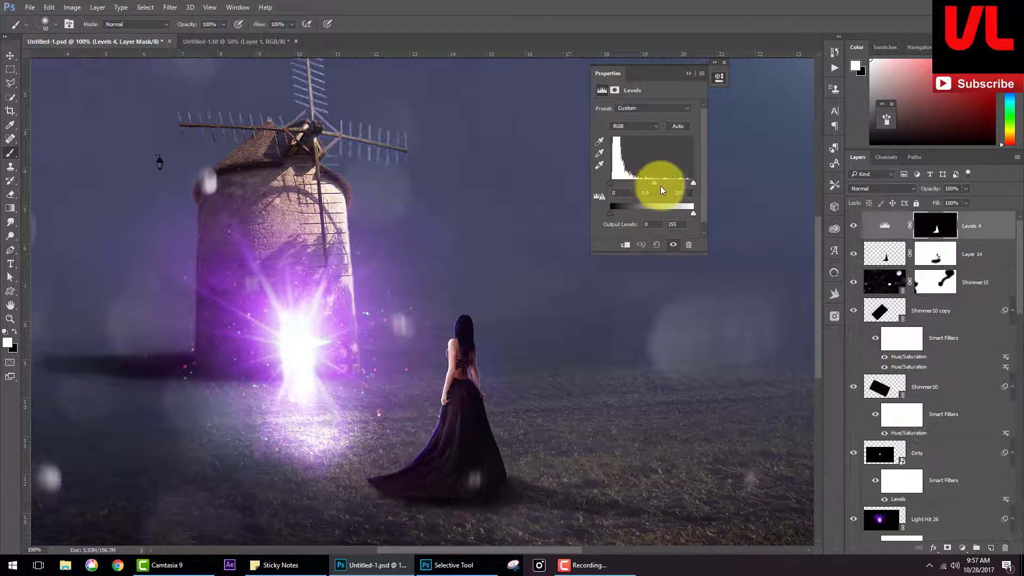
pyautogui.moveTo(661, 190); pyautogui.dragTo(696, 191)
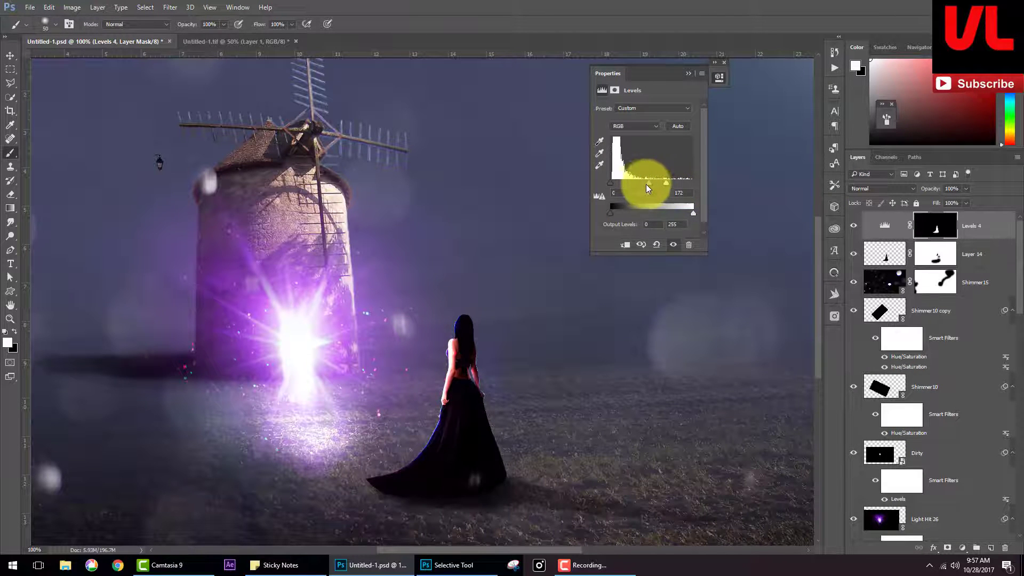
pyautogui.moveTo(646, 184); pyautogui.dragTo(643, 188)
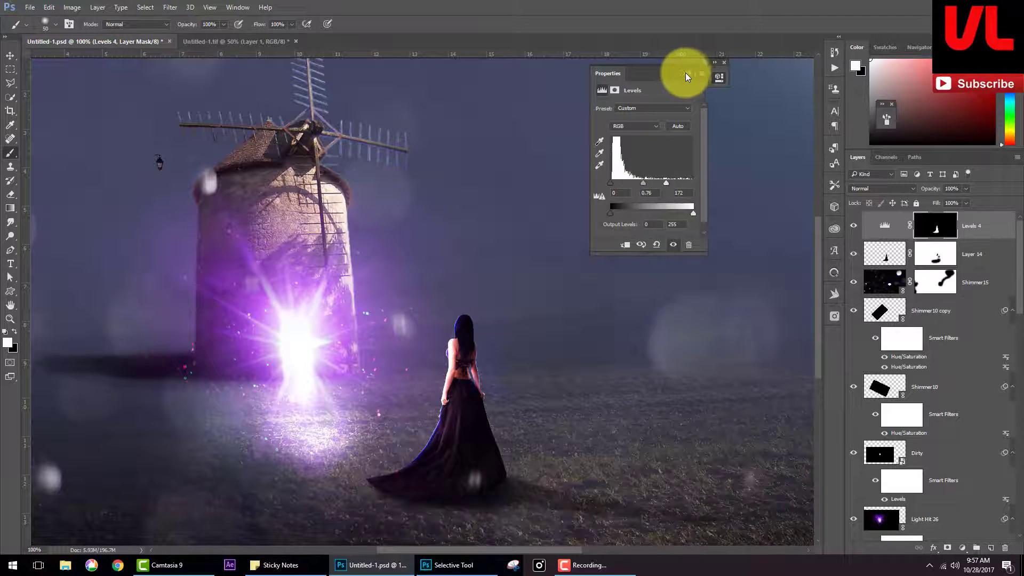
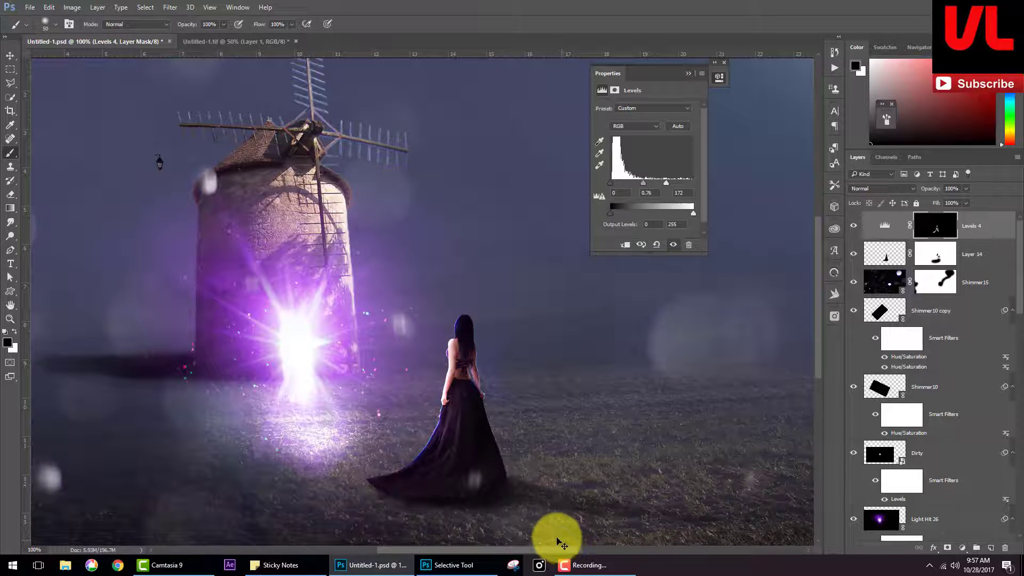
# Step: Add a Levels adjustment limited to the woman's selection, lowering output white to darken her
pyautogui.hotkey('ctrl', '-')
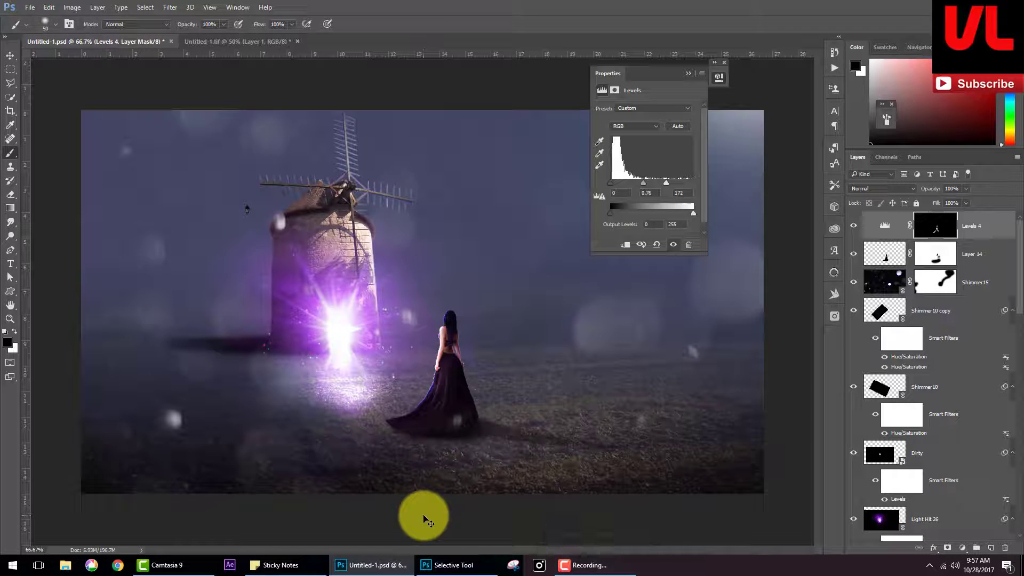
pyautogui.hotkey('ctrl', '+')
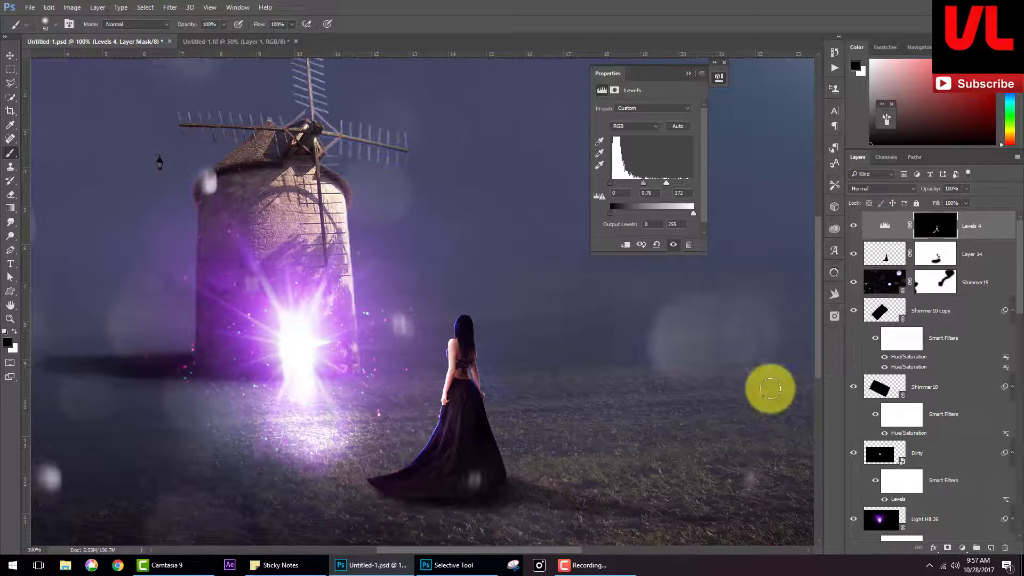
pyautogui.scroll(-3, 933, 421)
pyautogui.keyDown('ctrl'); pyautogui.click(886, 491); pyautogui.keyUp('ctrl')
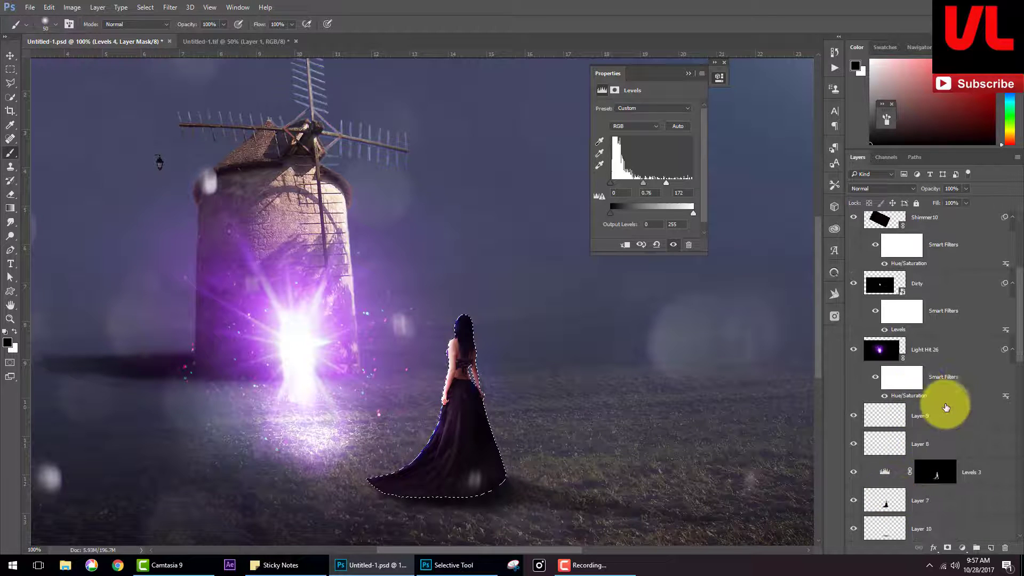
pyautogui.scroll(3, 944, 407)
pyautogui.click(962, 547)
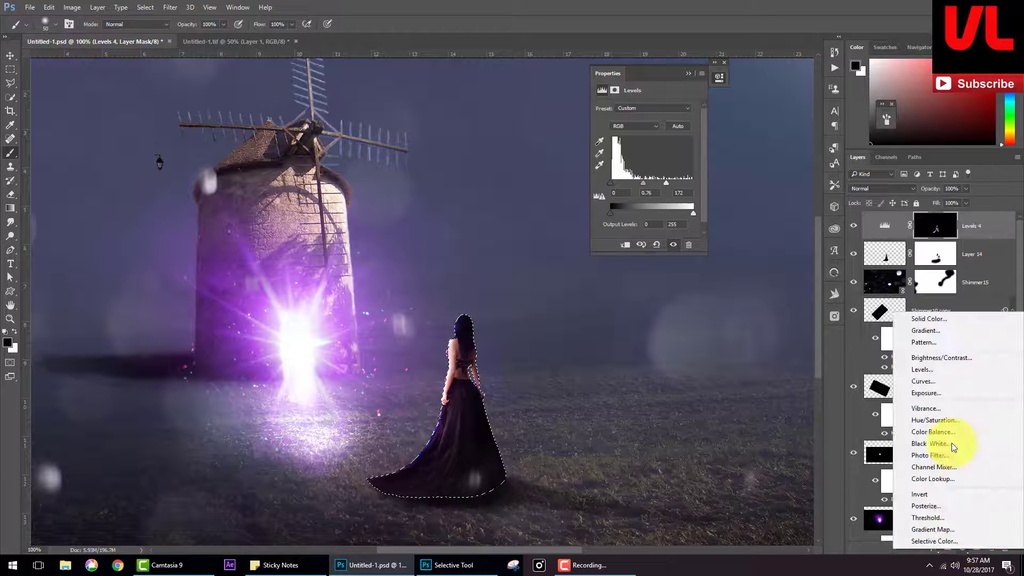
pyautogui.click(937, 368)
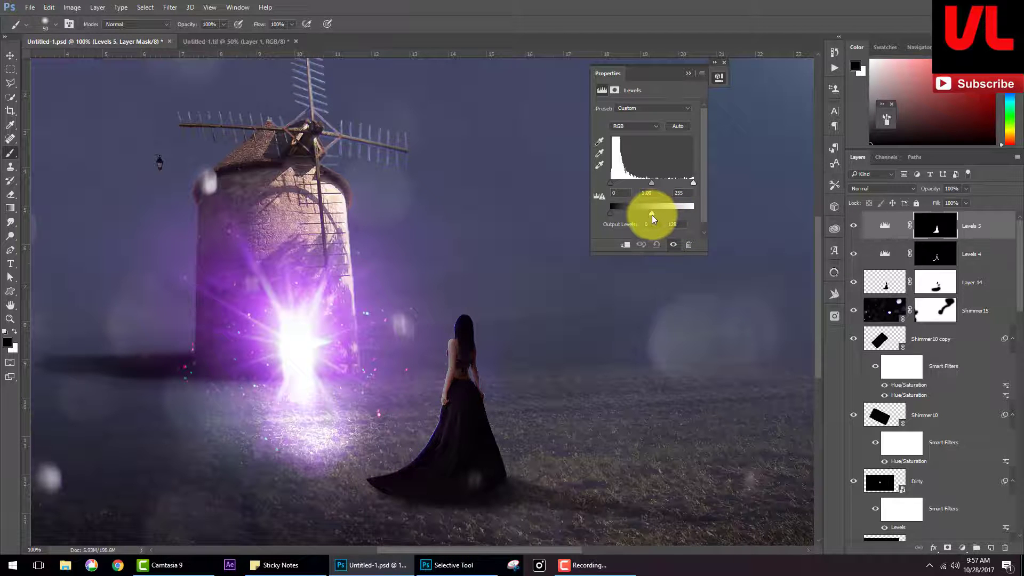
pyautogui.moveTo(644, 220); pyautogui.dragTo(646, 220)
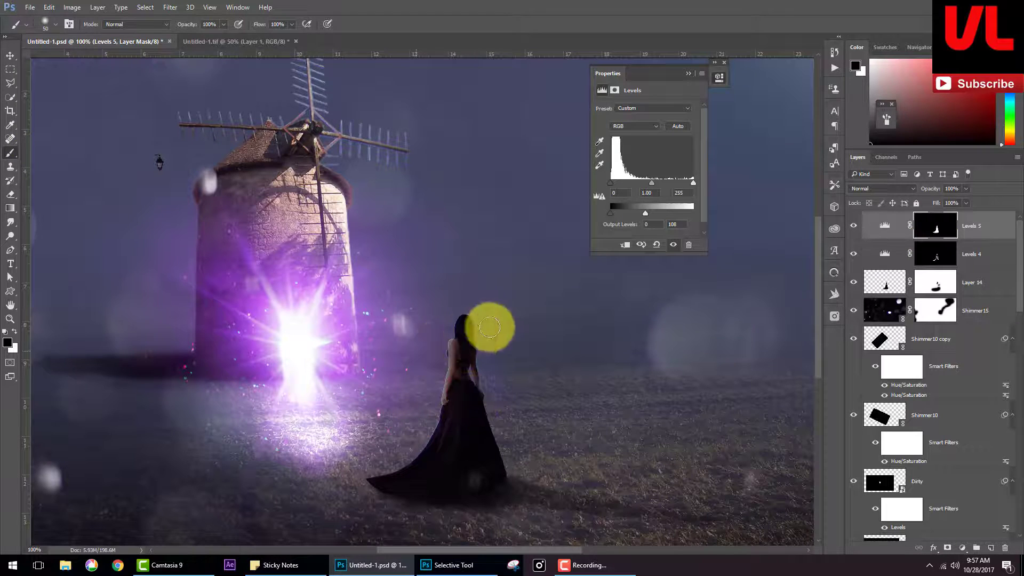
# Step: Paint the Levels mask at 37% brush opacity for a bright bluish rim on hair and dress
pyautogui.moveTo(487, 327)
pyautogui.mouseDown()
pyautogui.moveTo(404, 353)
pyautogui.moveTo(366, 423)
pyautogui.mouseUp()
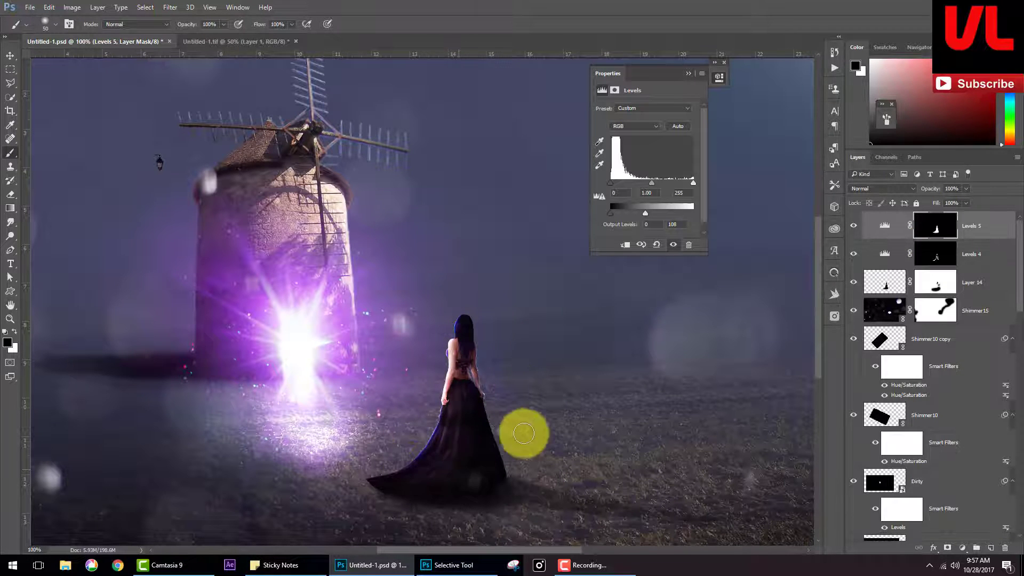
pyautogui.moveTo(503, 407); pyautogui.dragTo(377, 452)
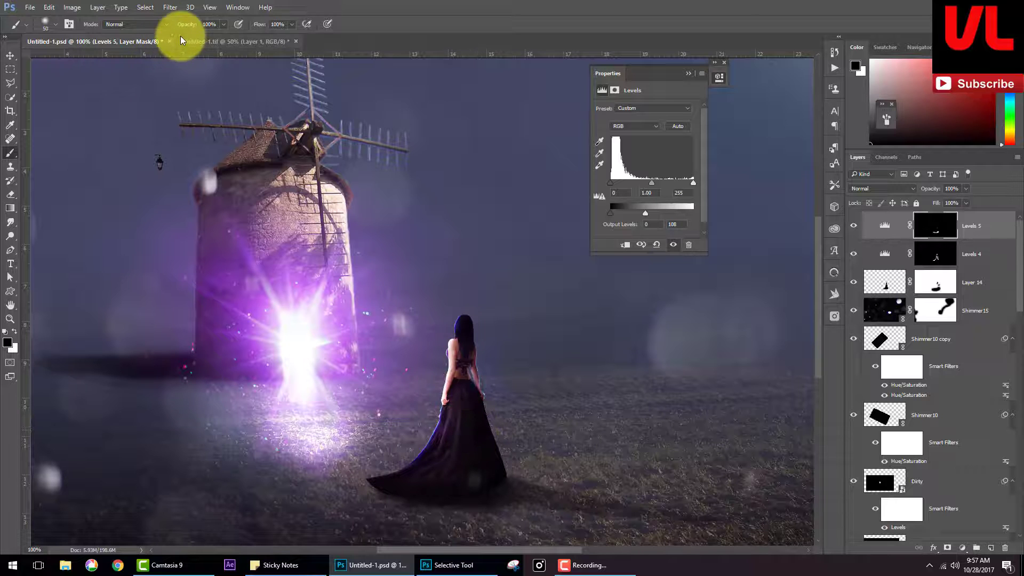
pyautogui.moveTo(196, 32); pyautogui.dragTo(156, 27)
pyautogui.press(']')
pyautogui.press(']')
pyautogui.press(']')
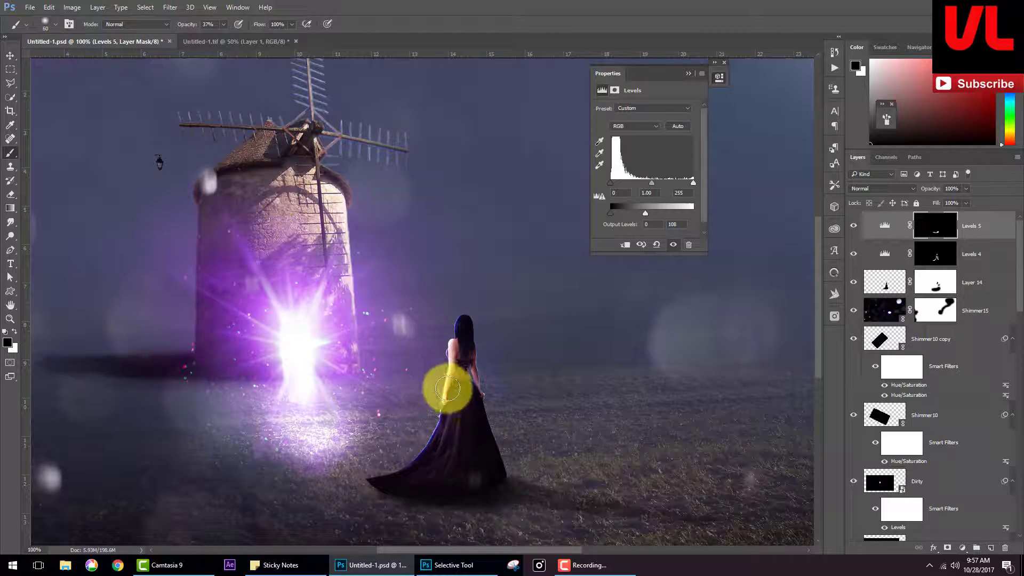
pyautogui.moveTo(437, 423)
pyautogui.mouseDown()
pyautogui.moveTo(445, 396)
pyautogui.moveTo(460, 394)
pyautogui.moveTo(419, 435)
pyautogui.moveTo(465, 350)
pyautogui.mouseUp()
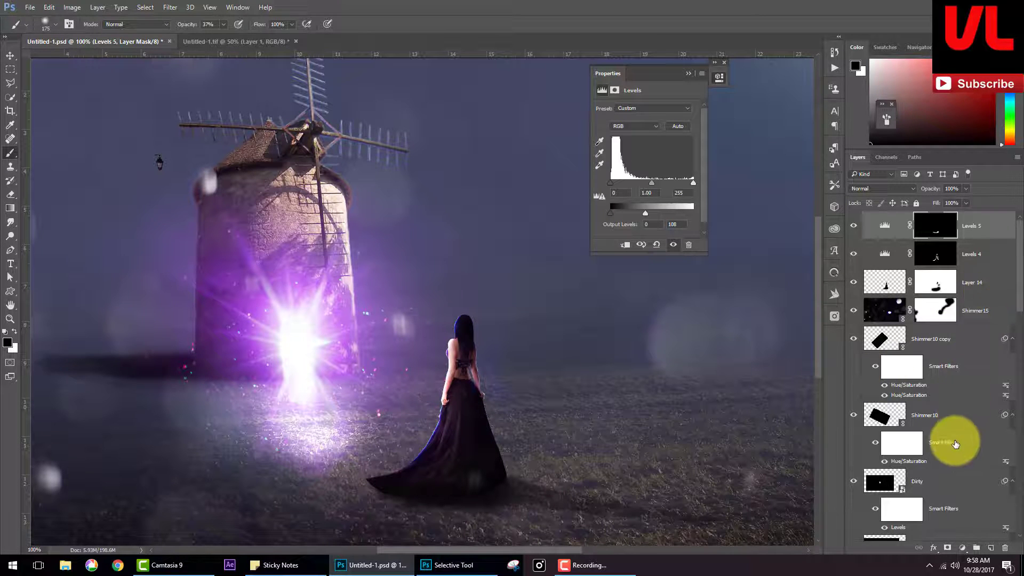
# Step: Make Layer 10, the shadow beneath the woman's dress, visible
pyautogui.scroll(-5, 957, 457)
pyautogui.scroll(-2, 955, 448)
pyautogui.click(883, 359)
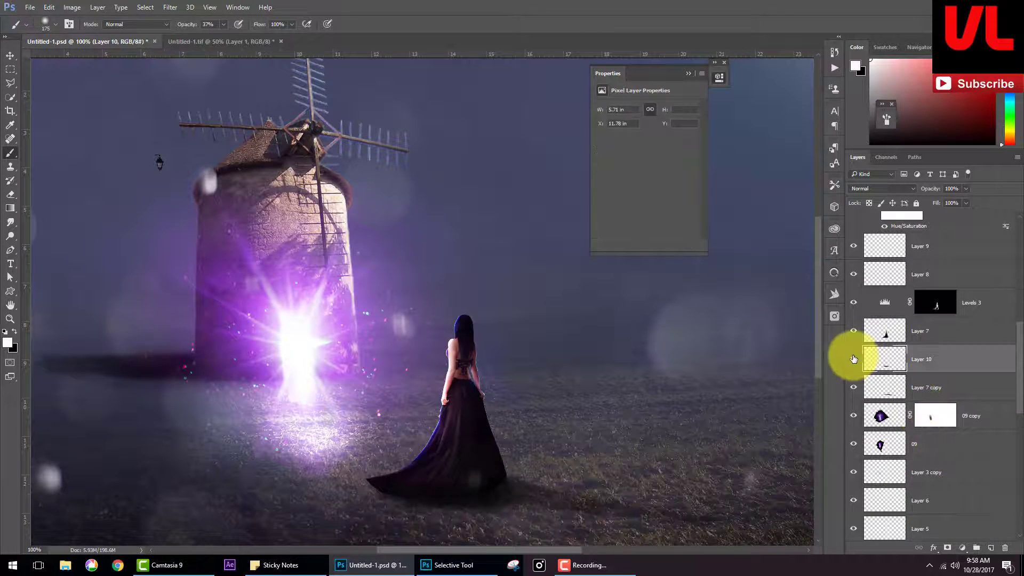
pyautogui.click(854, 359)
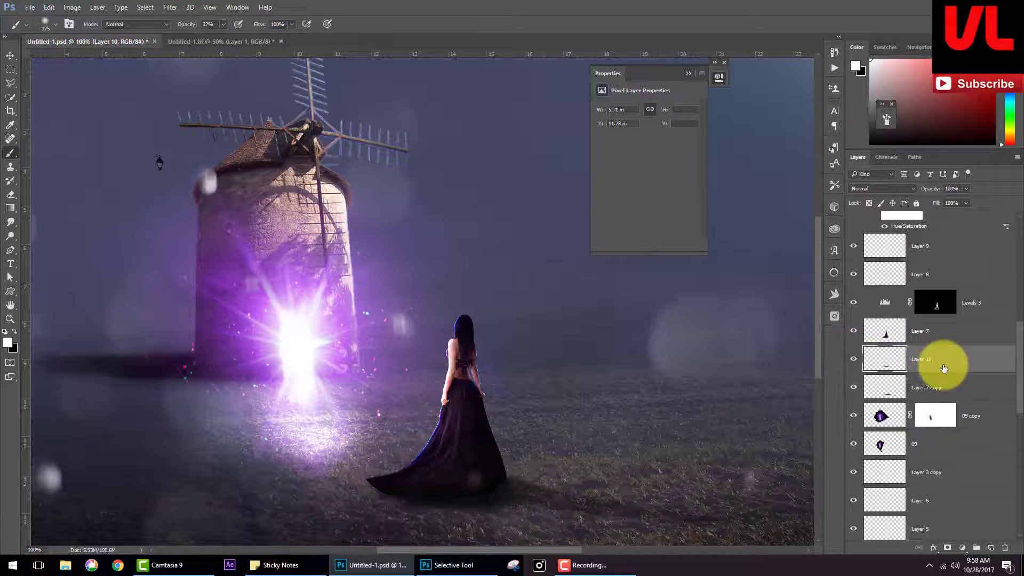
# Step: Add a new empty layer above Levels 5 and save the document
pyautogui.scroll(3, 941, 361)
pyautogui.scroll(5, 954, 330)
pyautogui.click(989, 237)
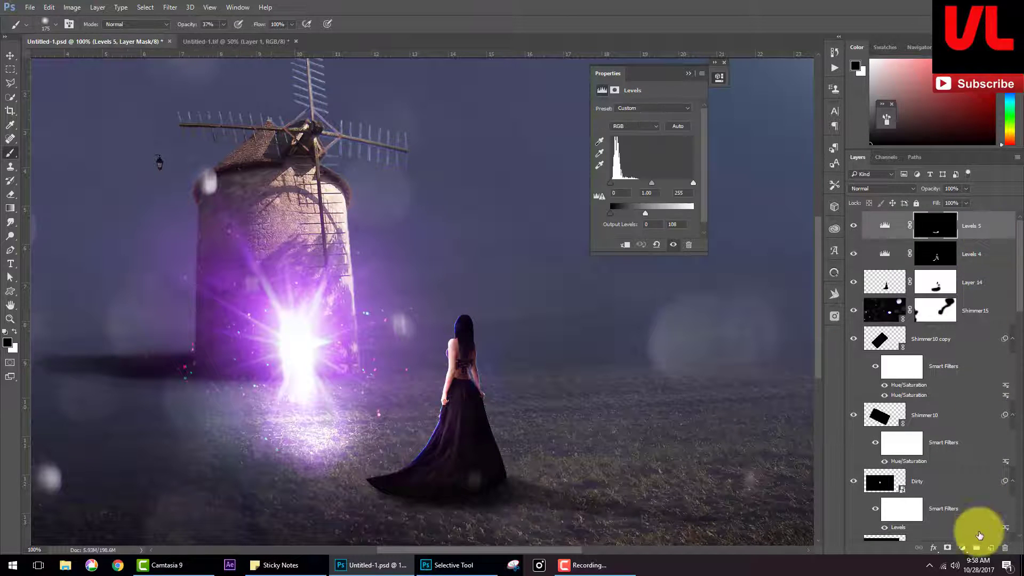
pyautogui.click(990, 548)
pyautogui.hotkey('ctrl', 's')
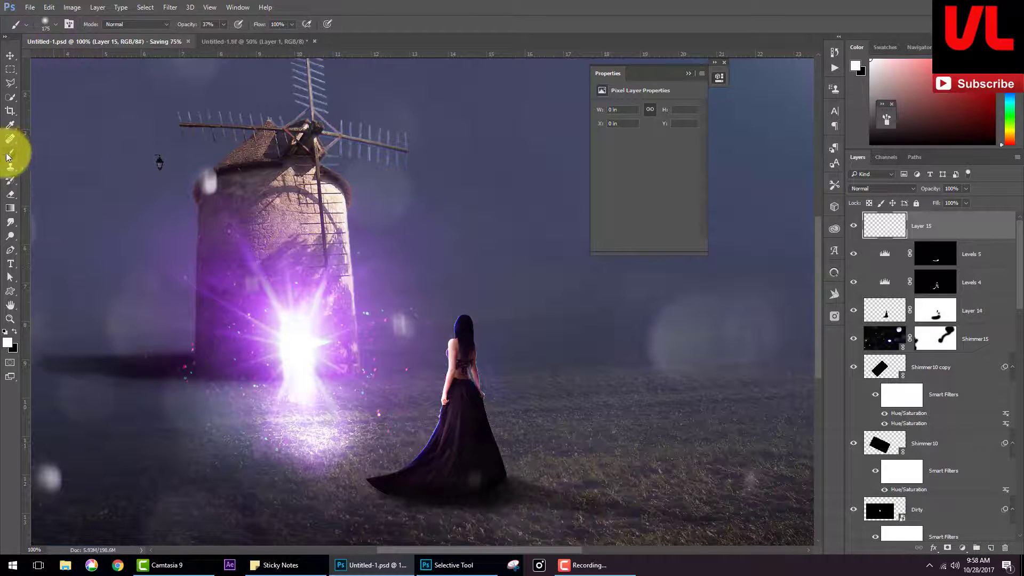
# Step: Paint a faint black shadow around the gown's hem with reduced brush opacity and flow
pyautogui.click(15, 332)
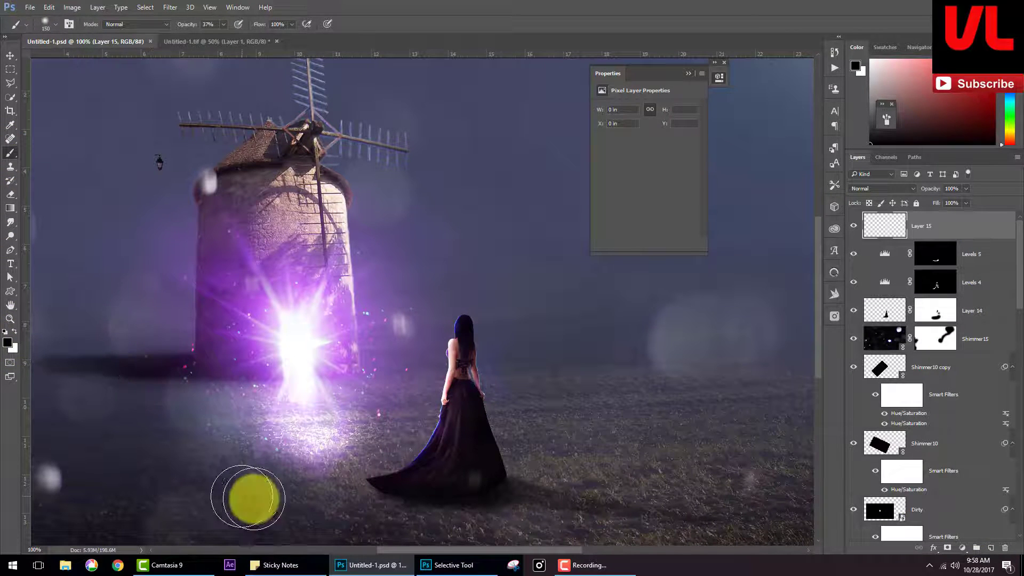
pyautogui.press('[')
pyautogui.press('[')
pyautogui.press('[')
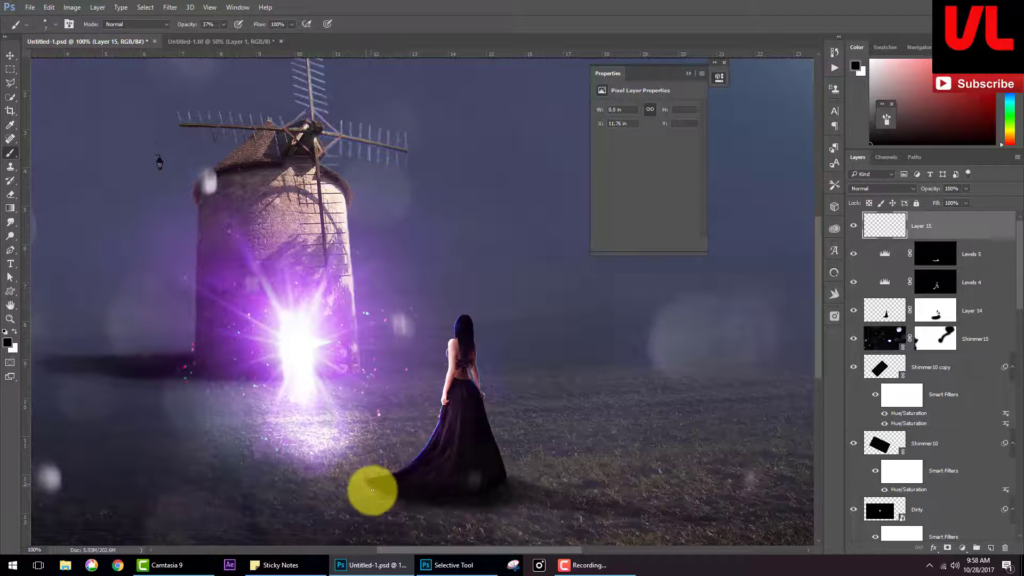
pyautogui.moveTo(370, 485)
pyautogui.mouseDown()
pyautogui.moveTo(394, 498)
pyautogui.moveTo(435, 485)
pyautogui.moveTo(506, 502)
pyautogui.moveTo(507, 478)
pyautogui.moveTo(479, 485)
pyautogui.mouseUp()
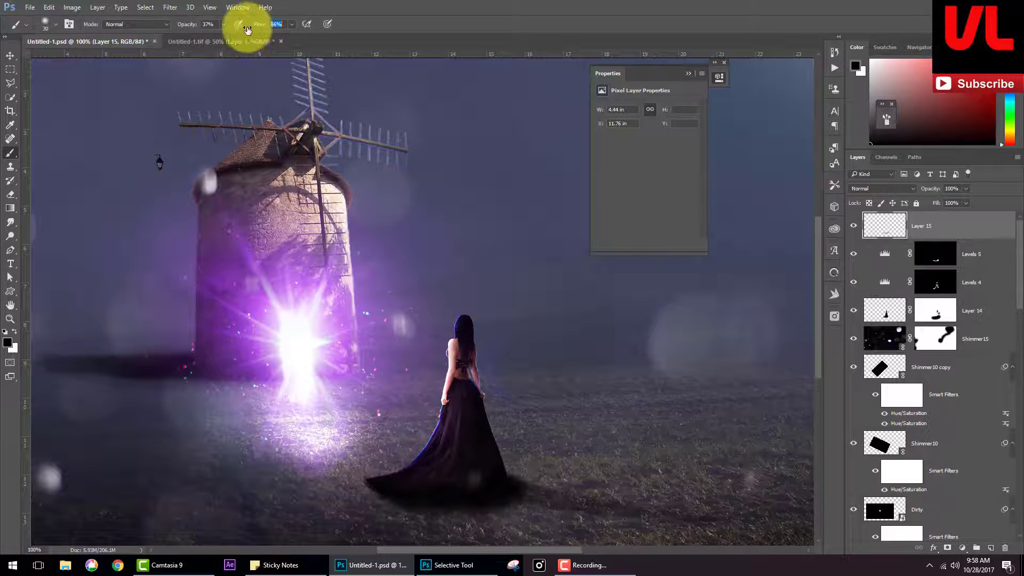
pyautogui.moveTo(248, 30); pyautogui.dragTo(183, 22)
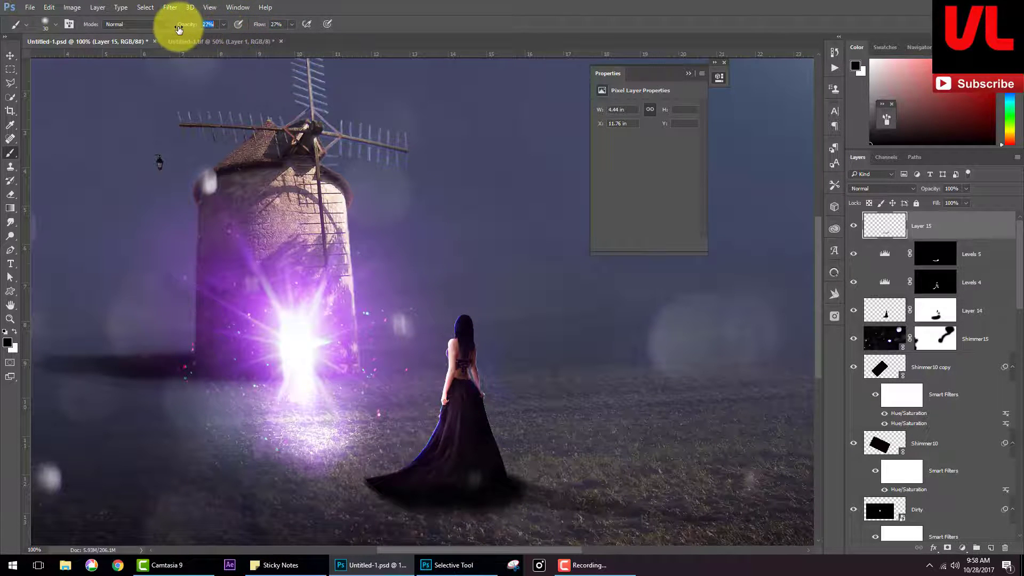
pyautogui.moveTo(476, 441)
pyautogui.mouseDown()
pyautogui.moveTo(569, 505)
pyautogui.moveTo(487, 480)
pyautogui.moveTo(575, 507)
pyautogui.moveTo(512, 482)
pyautogui.moveTo(576, 498)
pyautogui.moveTo(428, 499)
pyautogui.moveTo(567, 533)
pyautogui.moveTo(393, 489)
pyautogui.moveTo(441, 512)
pyautogui.moveTo(430, 514)
pyautogui.moveTo(389, 485)
pyautogui.moveTo(512, 521)
pyautogui.moveTo(443, 487)
pyautogui.moveTo(553, 521)
pyautogui.moveTo(484, 484)
pyautogui.moveTo(571, 521)
pyautogui.moveTo(477, 511)
pyautogui.mouseUp()
pyautogui.press(']')
pyautogui.press(']')
pyautogui.hotkey('ctrl', '+')
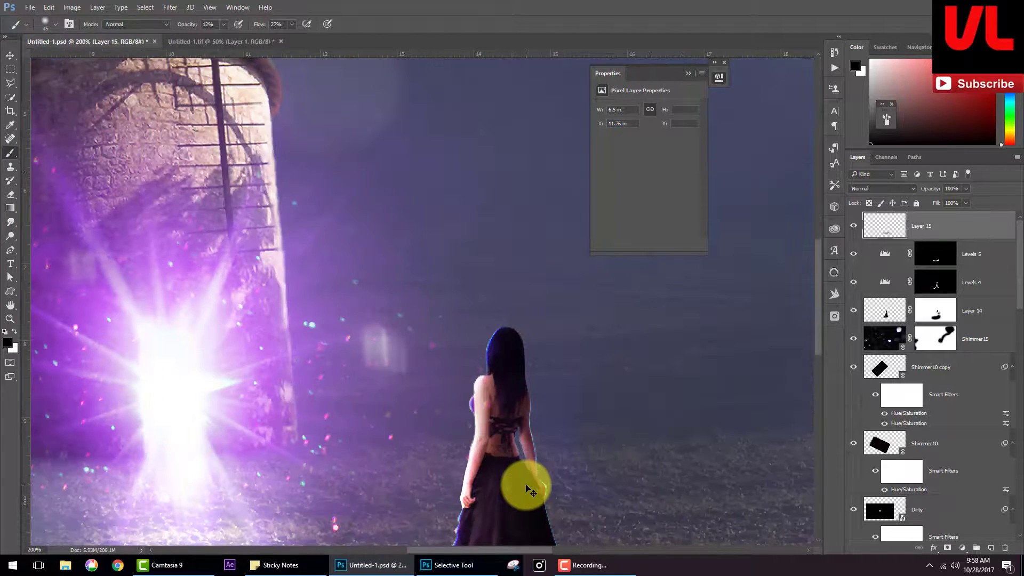
pyautogui.hotkey('ctrl', '0')
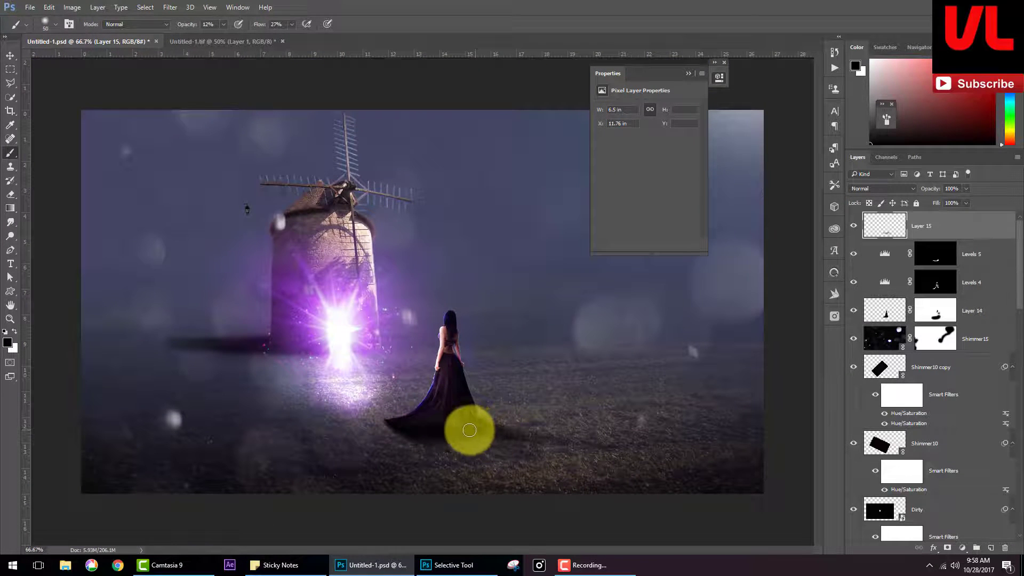
# Step: Extend the soft shadow to the right of the gown's hem
pyautogui.press(']')
pyautogui.moveTo(470, 430)
pyautogui.mouseDown()
pyautogui.moveTo(445, 427)
pyautogui.moveTo(514, 441)
pyautogui.moveTo(430, 418)
pyautogui.moveTo(457, 445)
pyautogui.moveTo(503, 457)
pyautogui.moveTo(384, 434)
pyautogui.moveTo(416, 425)
pyautogui.moveTo(543, 453)
pyautogui.moveTo(485, 427)
pyautogui.moveTo(576, 457)
pyautogui.moveTo(475, 425)
pyautogui.moveTo(586, 469)
pyautogui.moveTo(514, 430)
pyautogui.moveTo(640, 473)
pyautogui.moveTo(571, 459)
pyautogui.moveTo(663, 480)
pyautogui.moveTo(601, 471)
pyautogui.moveTo(661, 501)
pyautogui.moveTo(500, 408)
pyautogui.moveTo(473, 416)
pyautogui.moveTo(479, 423)
pyautogui.moveTo(466, 414)
pyautogui.moveTo(495, 432)
pyautogui.mouseUp()
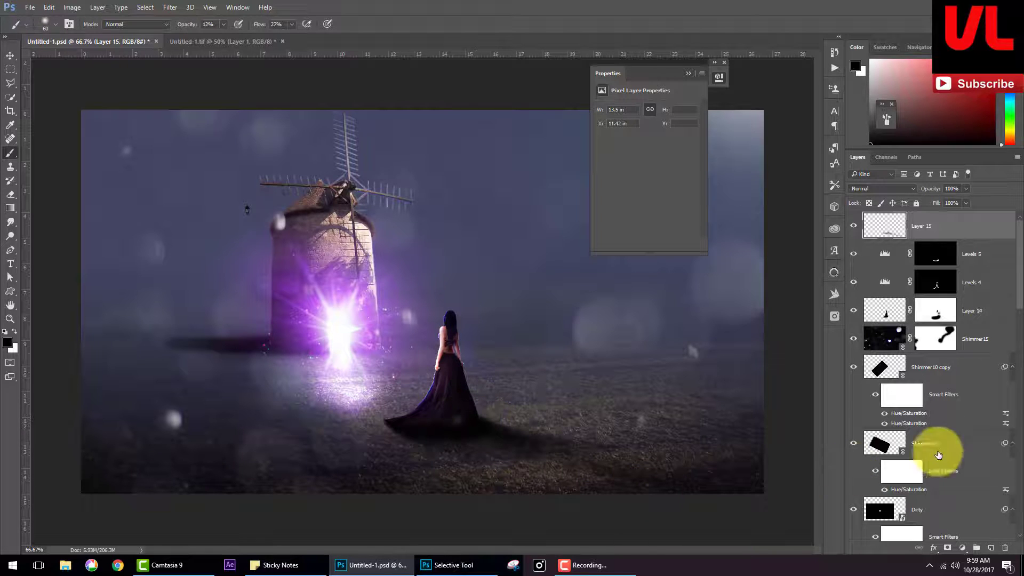
pyautogui.scroll(-3, 956, 488)
pyautogui.scroll(-3, 955, 491)
pyautogui.scroll(-2, 952, 494)
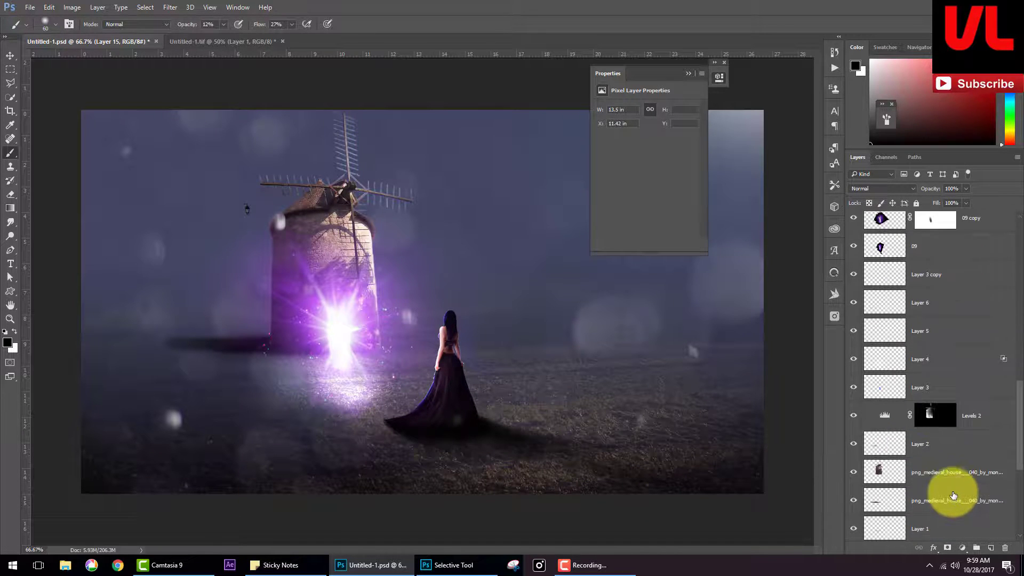
pyautogui.scroll(-2, 949, 494)
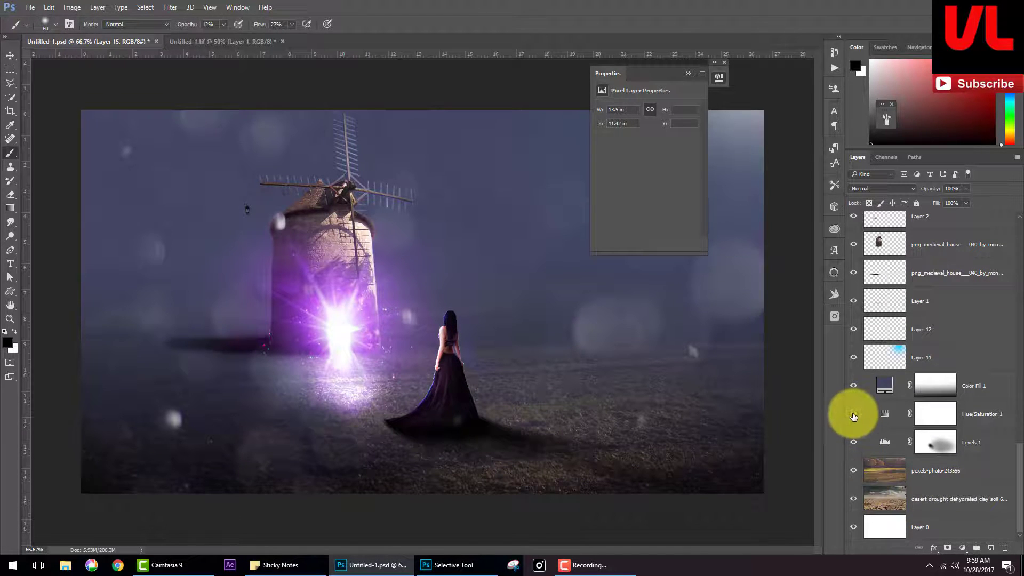
# Step: Turn Levels 1 back on and paint its mask to brighten the ground around the windmill glow
pyautogui.click(854, 442)
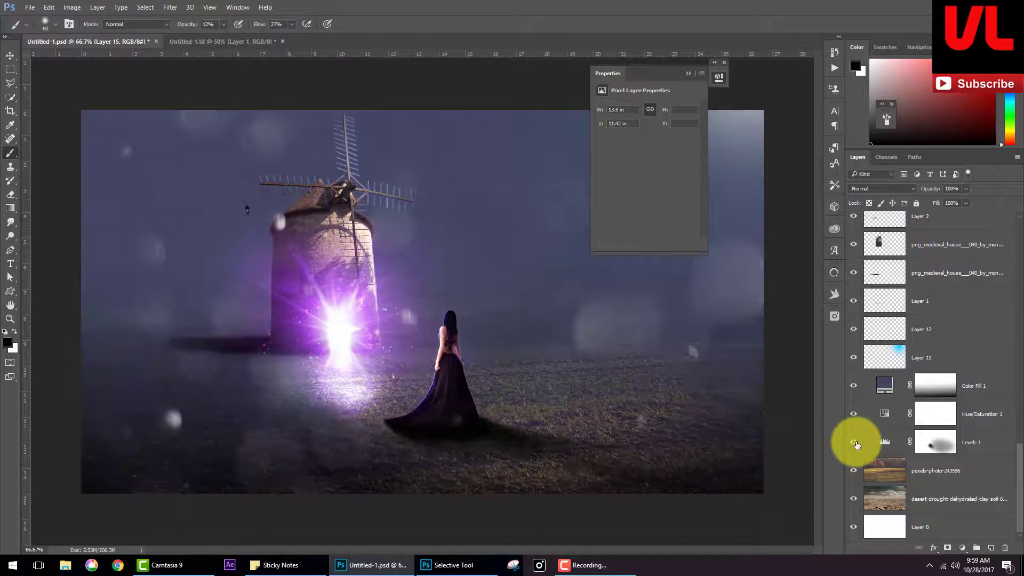
pyautogui.click(936, 438)
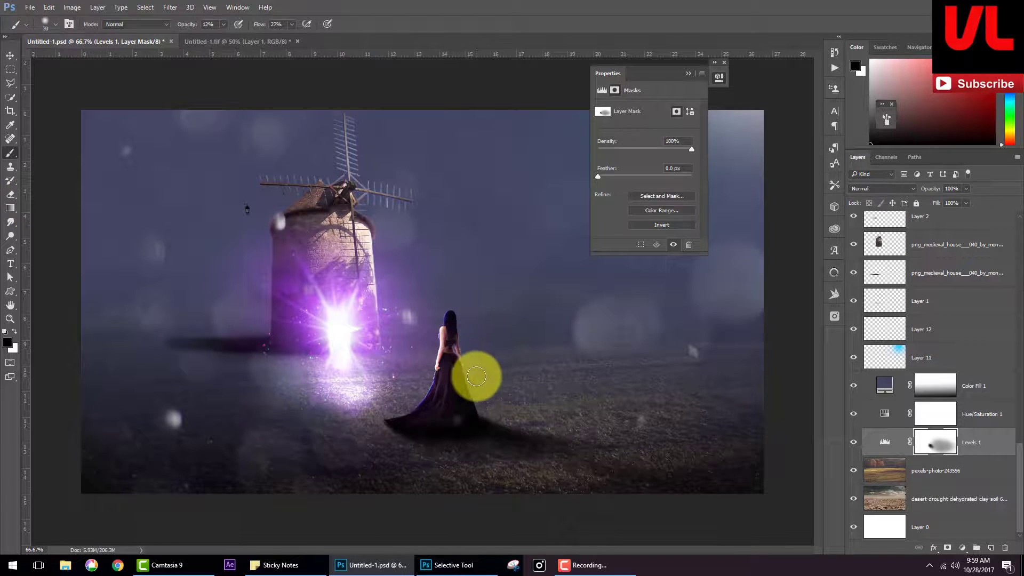
pyautogui.press(']')
pyautogui.press(']')
pyautogui.press(']')
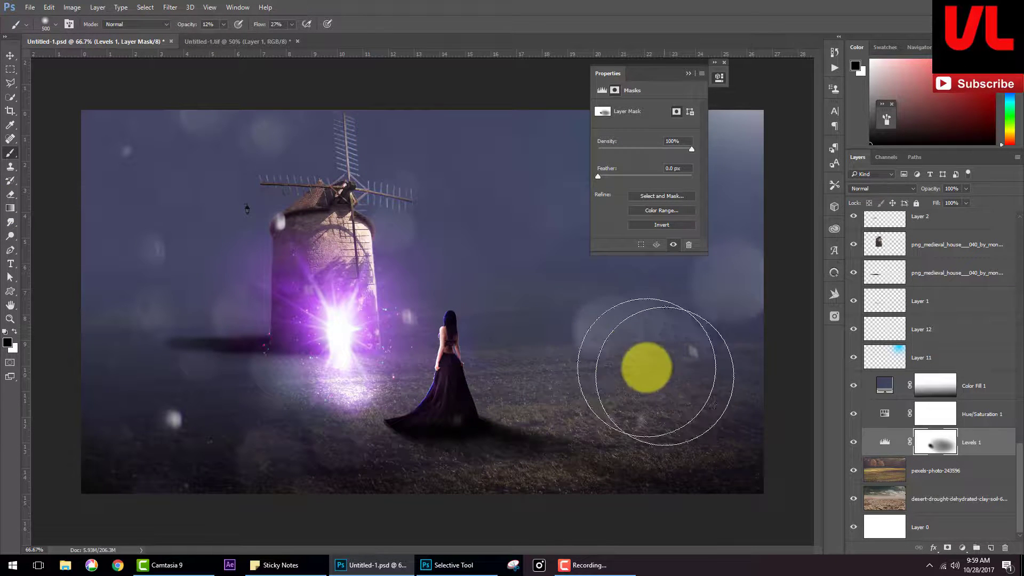
pyautogui.press('[')
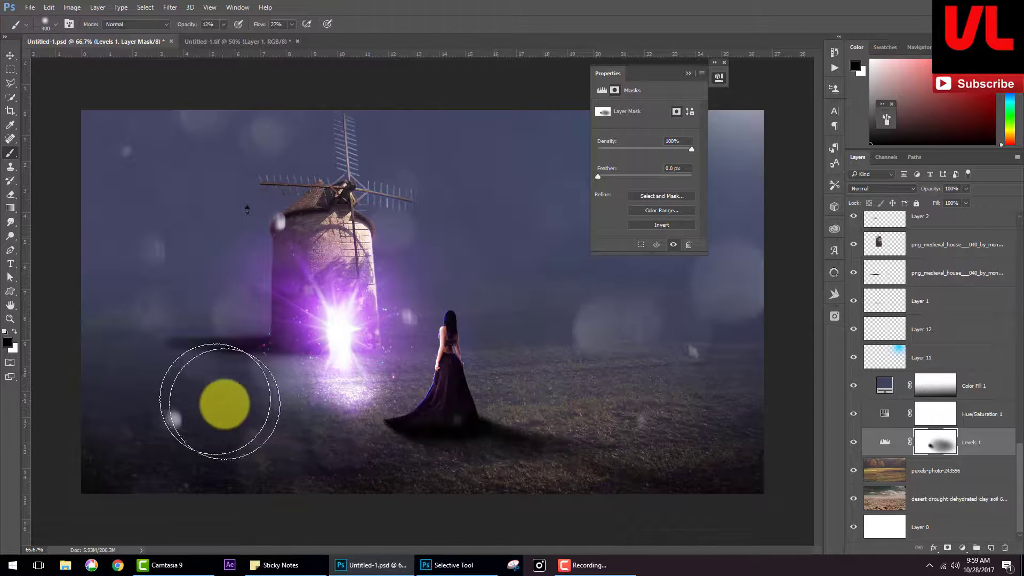
pyautogui.moveTo(313, 413)
pyautogui.mouseDown()
pyautogui.moveTo(263, 384)
pyautogui.moveTo(354, 365)
pyautogui.moveTo(498, 464)
pyautogui.moveTo(303, 440)
pyautogui.moveTo(400, 473)
pyautogui.moveTo(165, 388)
pyautogui.moveTo(343, 461)
pyautogui.moveTo(251, 429)
pyautogui.moveTo(322, 457)
pyautogui.moveTo(198, 389)
pyautogui.moveTo(336, 441)
pyautogui.moveTo(190, 389)
pyautogui.moveTo(361, 457)
pyautogui.mouseUp()
pyautogui.click(960, 447)
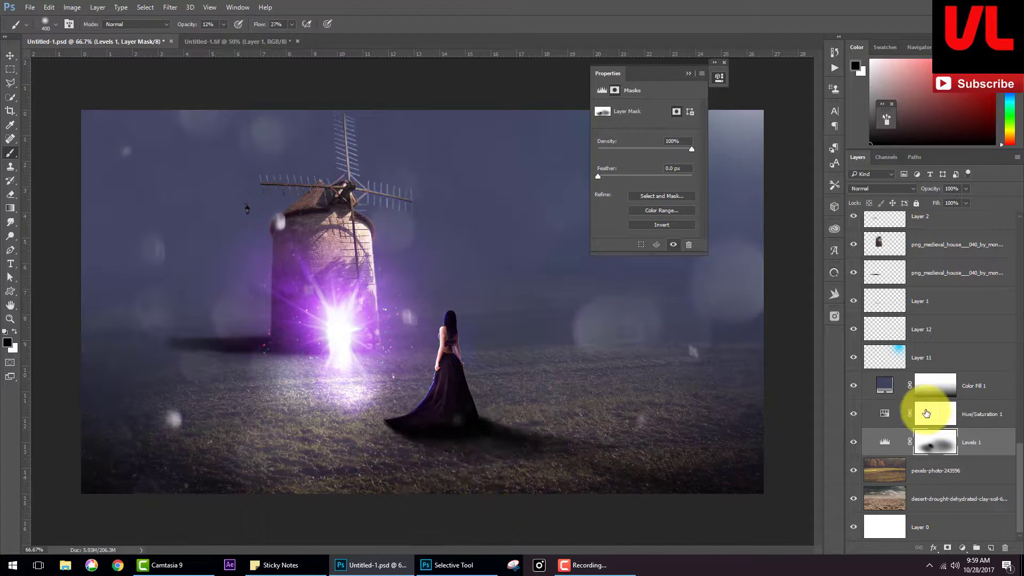
# Step: Nudge the Hue slider of Hue/Saturation 1 slightly, then select Layer 15 at the top
pyautogui.click(885, 414)
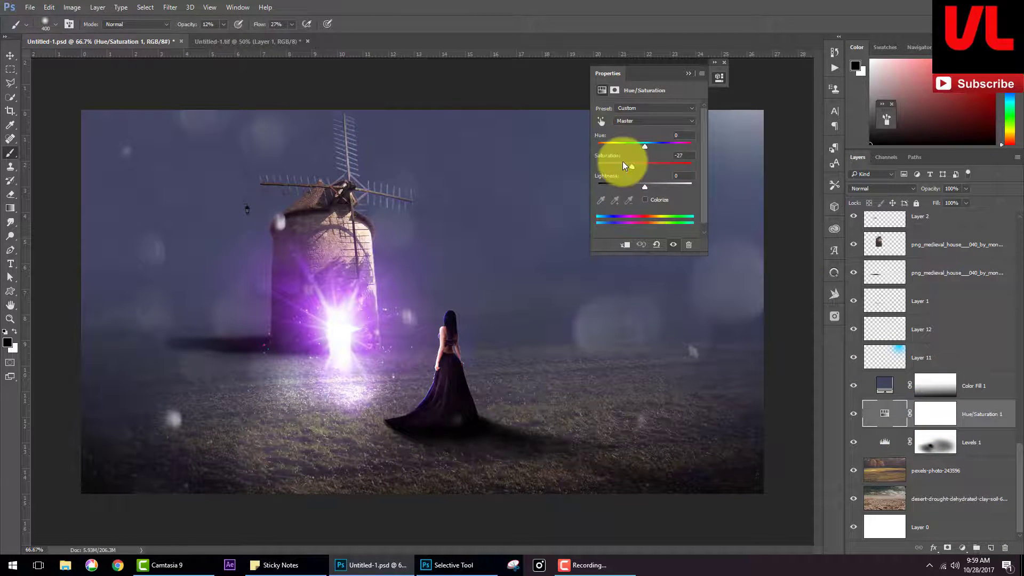
pyautogui.moveTo(644, 145)
pyautogui.mouseDown()
pyautogui.moveTo(665, 146)
pyautogui.moveTo(634, 152)
pyautogui.mouseUp()
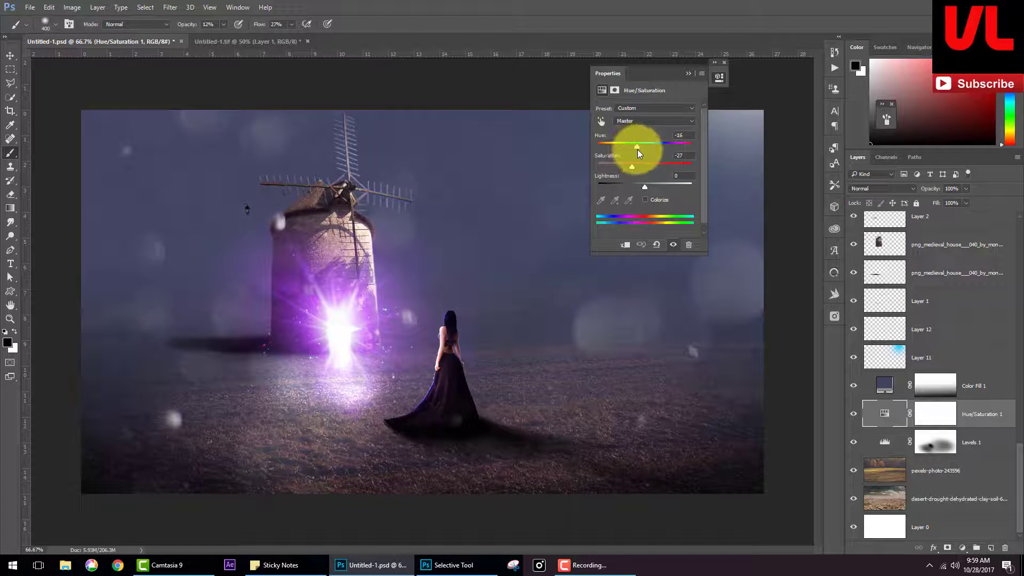
pyautogui.click(688, 73)
pyautogui.scroll(3, 880, 352)
pyautogui.scroll(3, 901, 309)
pyautogui.scroll(3, 908, 278)
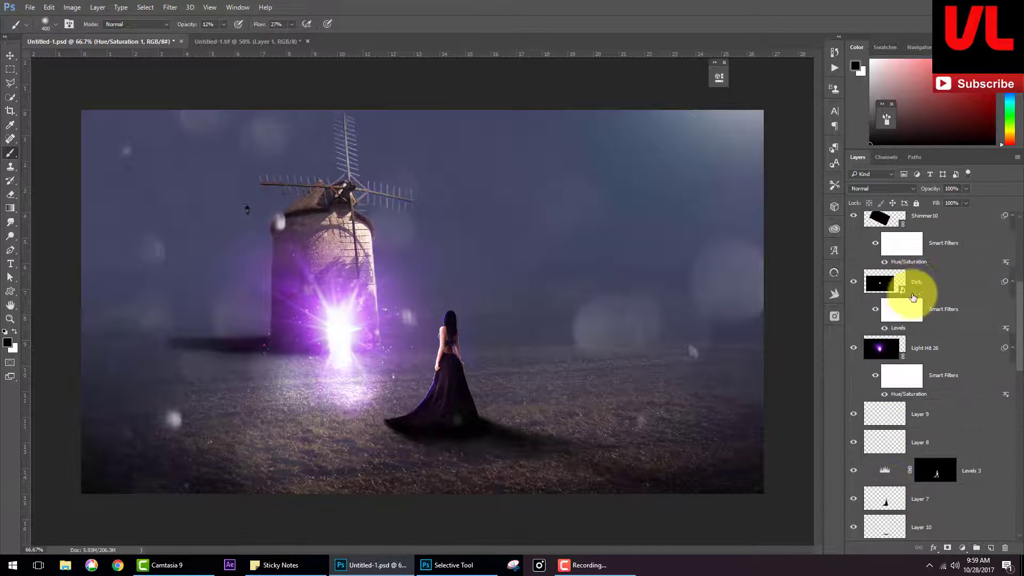
pyautogui.scroll(4, 923, 291)
pyautogui.scroll(3, 923, 291)
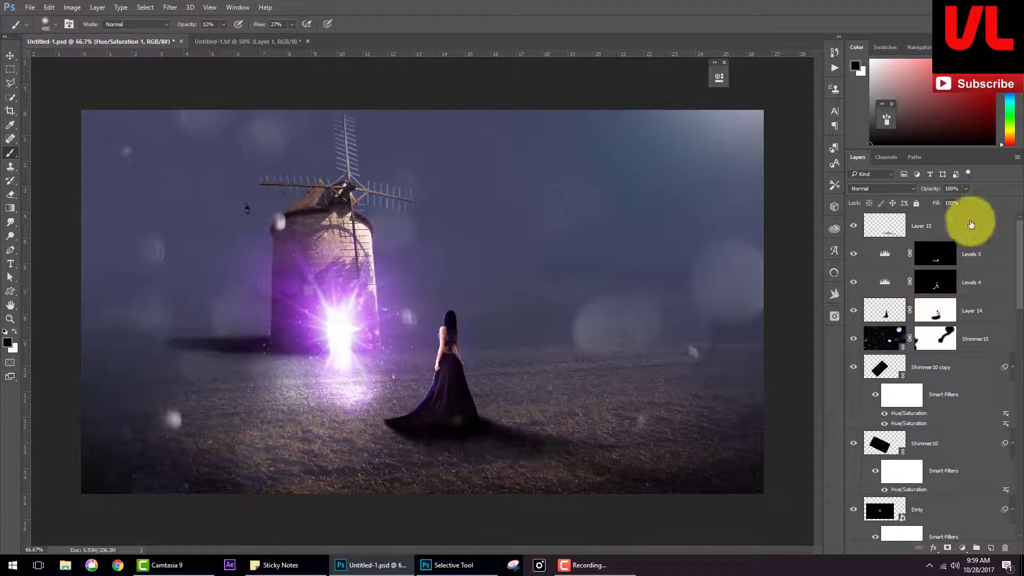
pyautogui.click(970, 226)
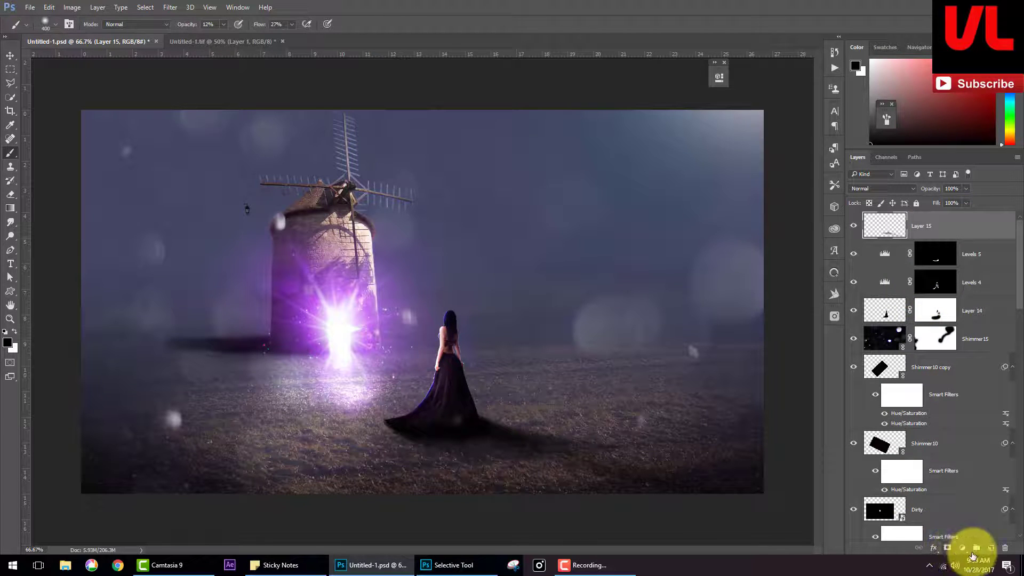
# Step: Add Color Balance 1: midtones toward red, shadows toward magenta and yellow, highlights shifted violet
pyautogui.click(963, 548)
pyautogui.click(945, 433)
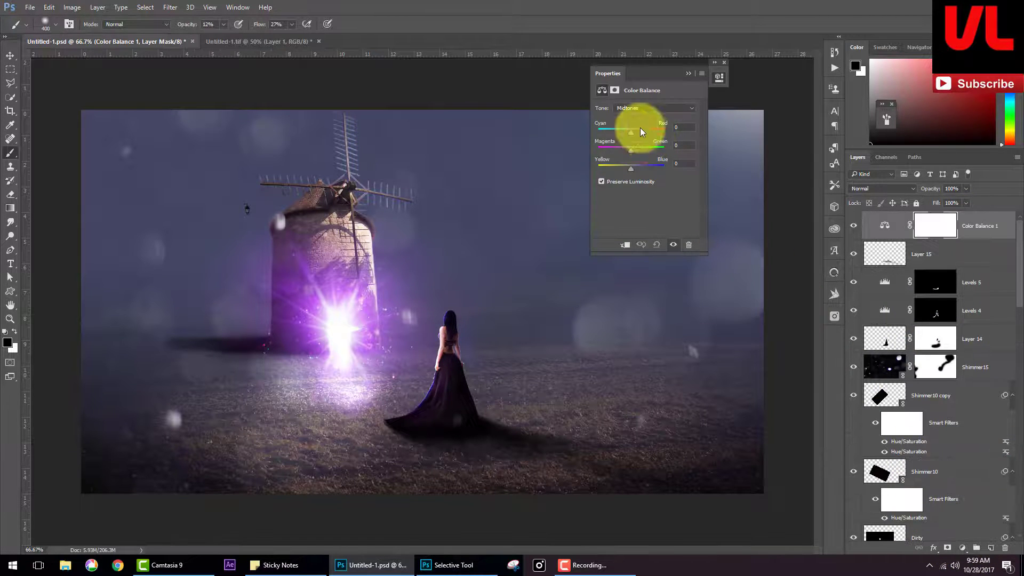
pyautogui.moveTo(633, 134); pyautogui.dragTo(638, 173)
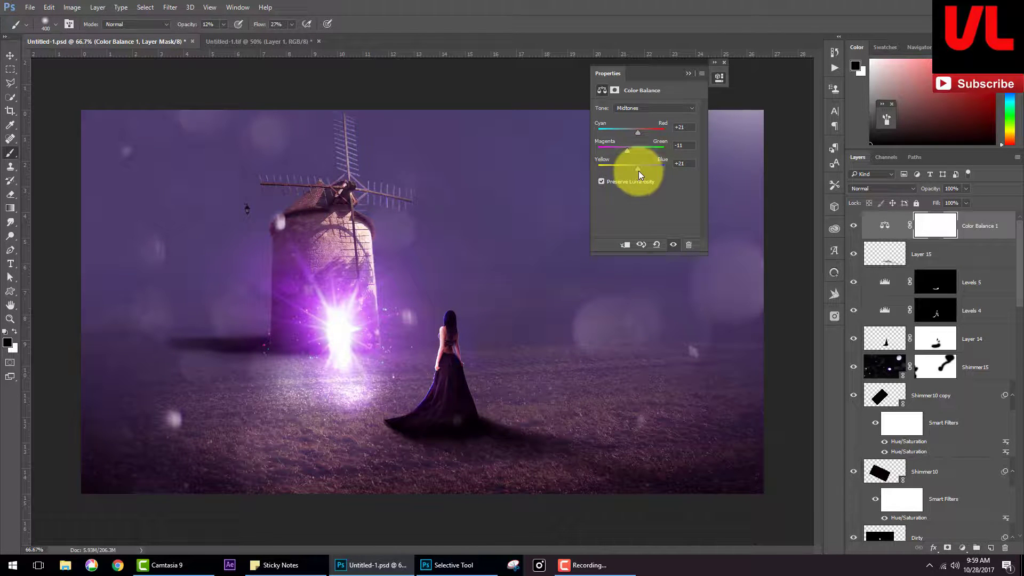
pyautogui.click(639, 111)
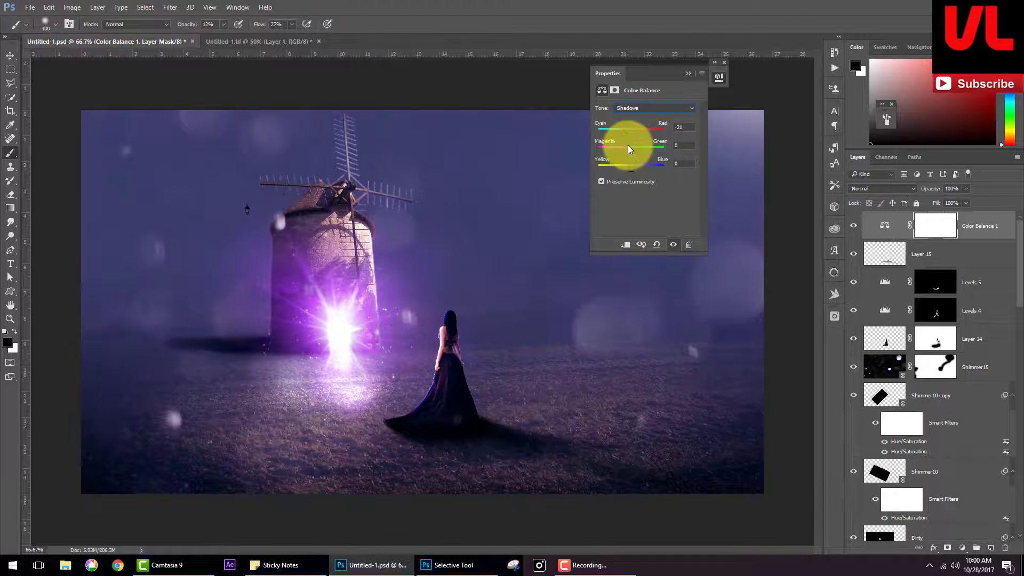
pyautogui.moveTo(628, 145); pyautogui.dragTo(630, 149)
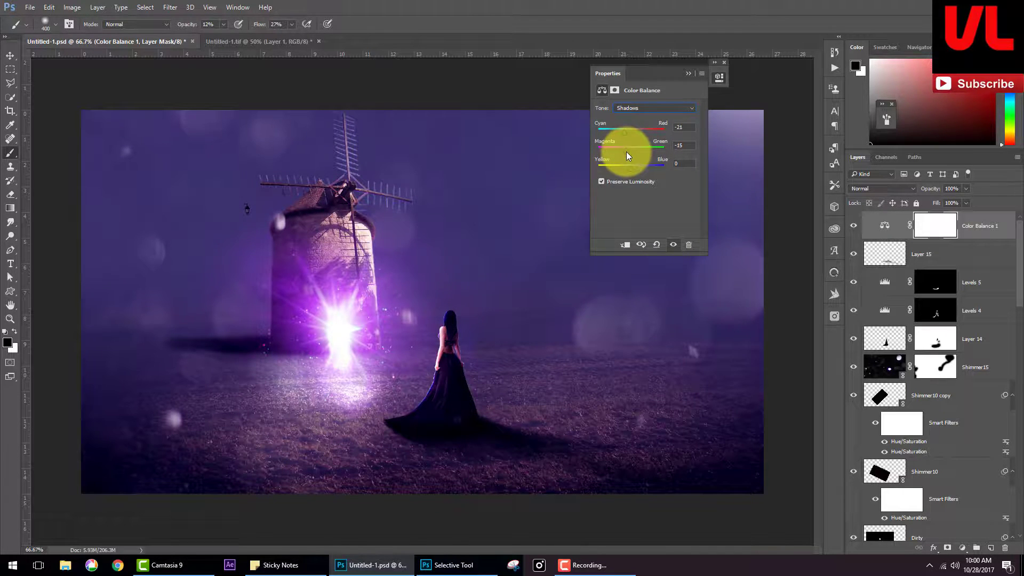
pyautogui.moveTo(629, 171); pyautogui.dragTo(627, 174)
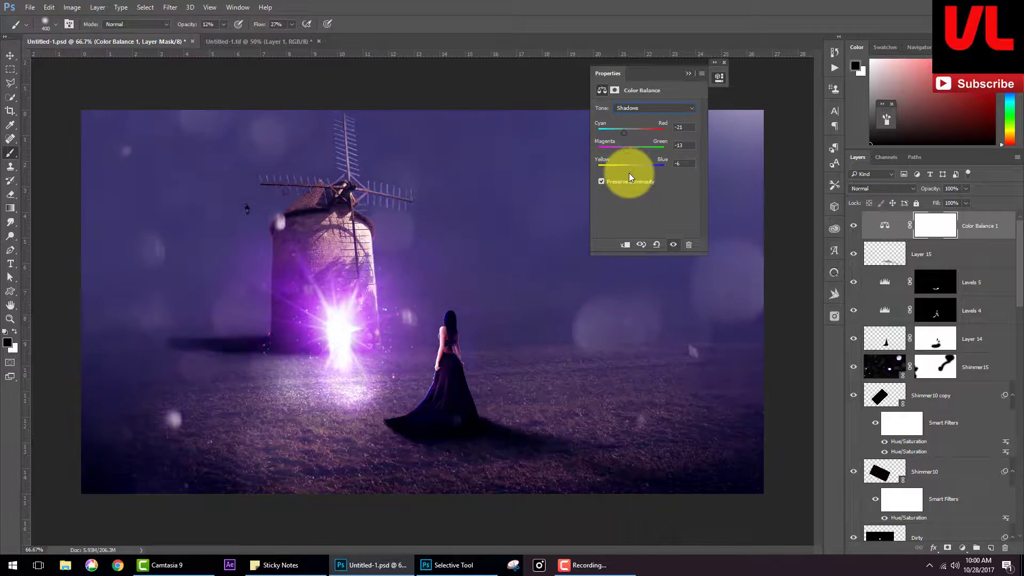
pyautogui.click(638, 109)
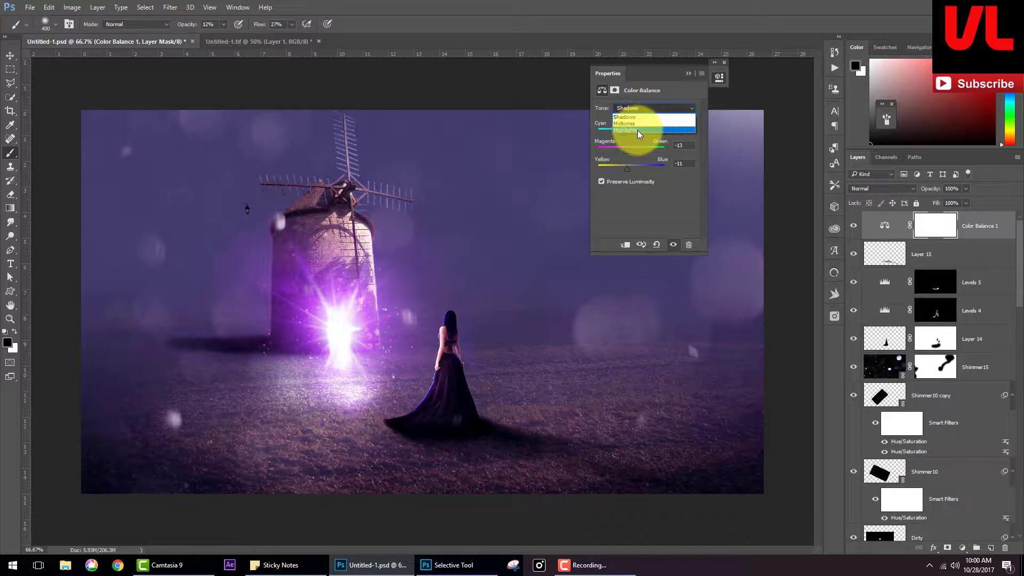
pyautogui.click(638, 130)
pyautogui.moveTo(629, 133); pyautogui.dragTo(635, 171)
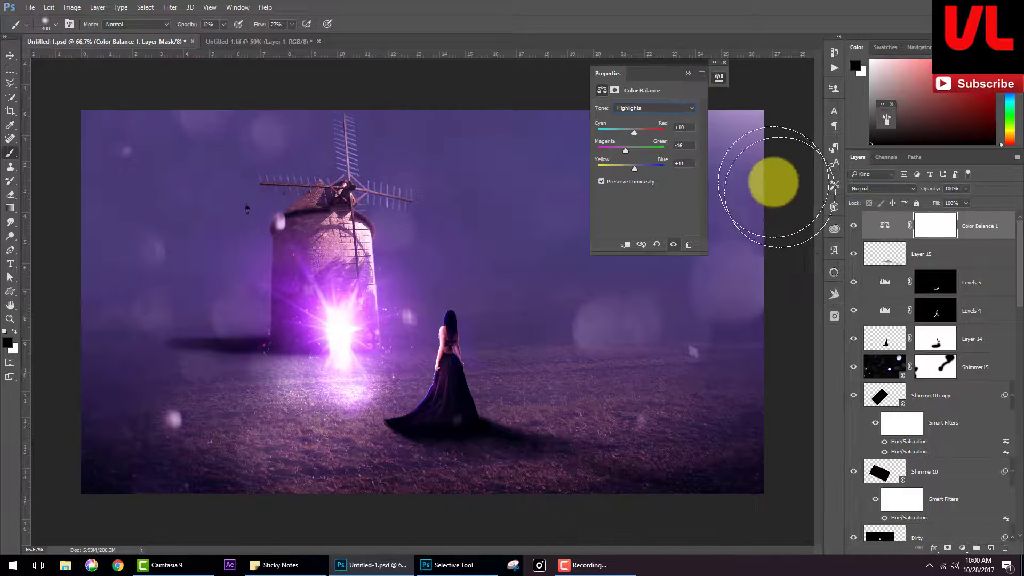
pyautogui.click(687, 74)
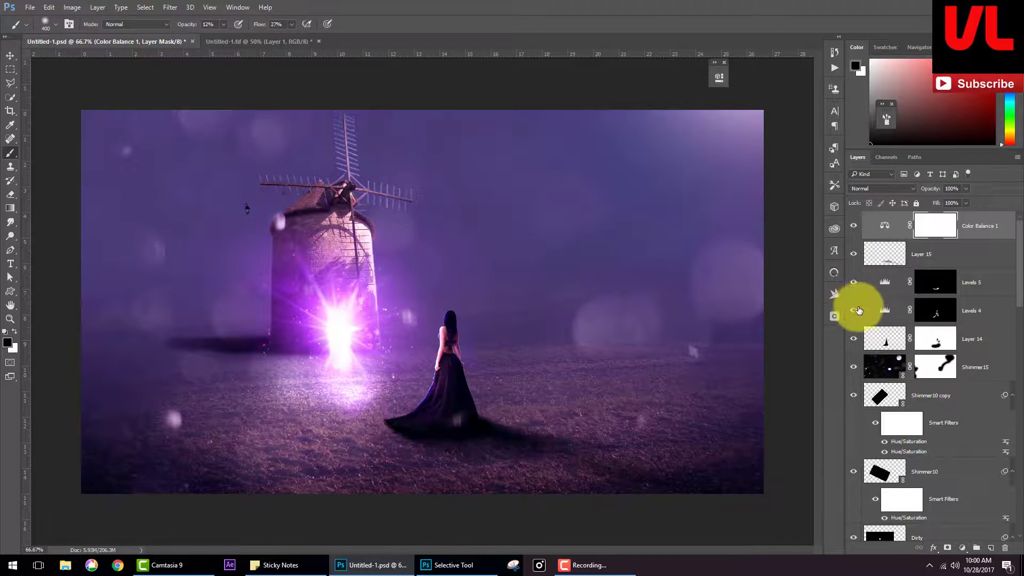
# Step: Set Shimmer15 to 51% opacity and stamp all visible layers into new Layer 16
pyautogui.click(853, 368)
pyautogui.click(854, 368)
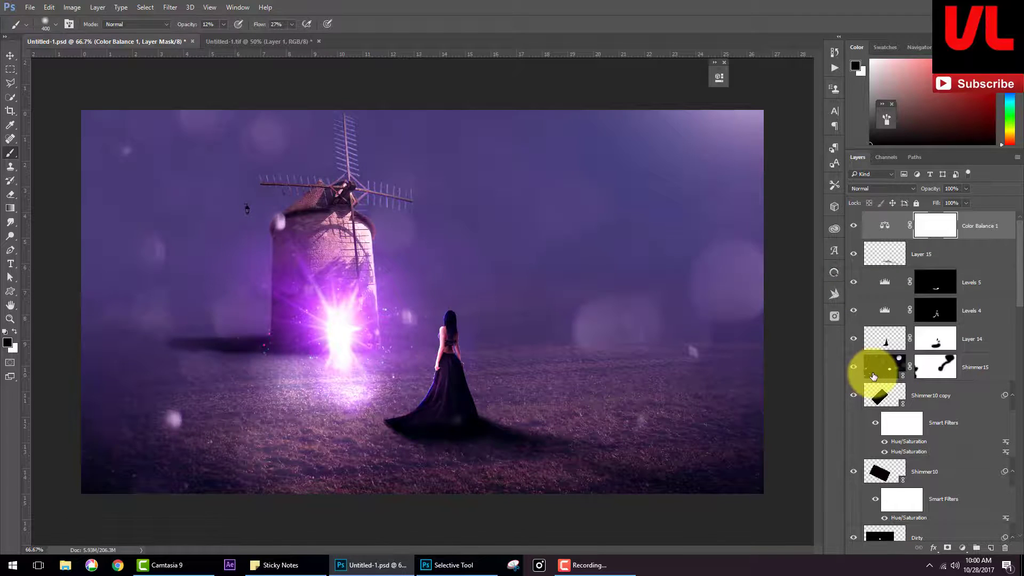
pyautogui.click(876, 372)
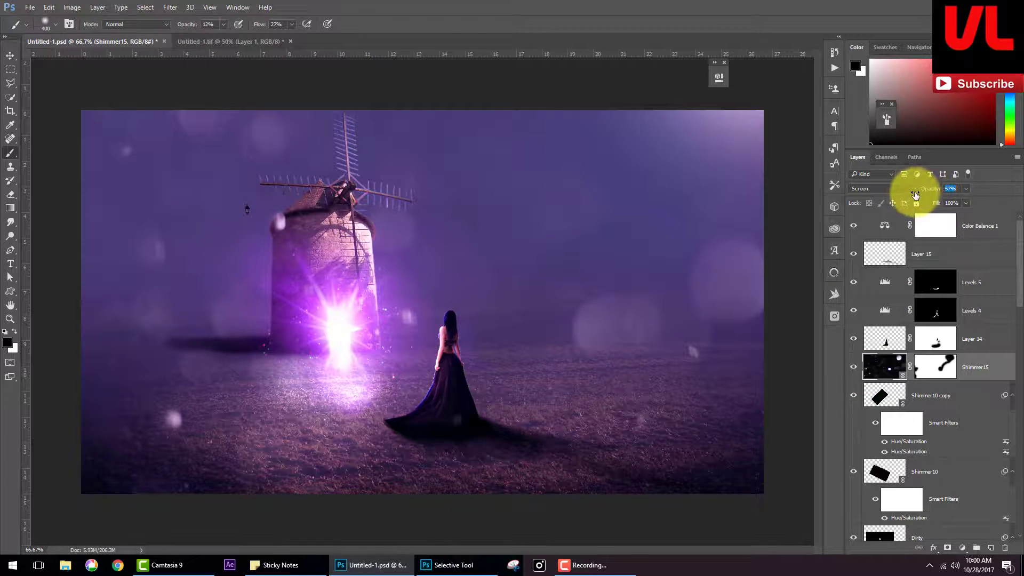
pyautogui.moveTo(928, 189); pyautogui.dragTo(913, 196)
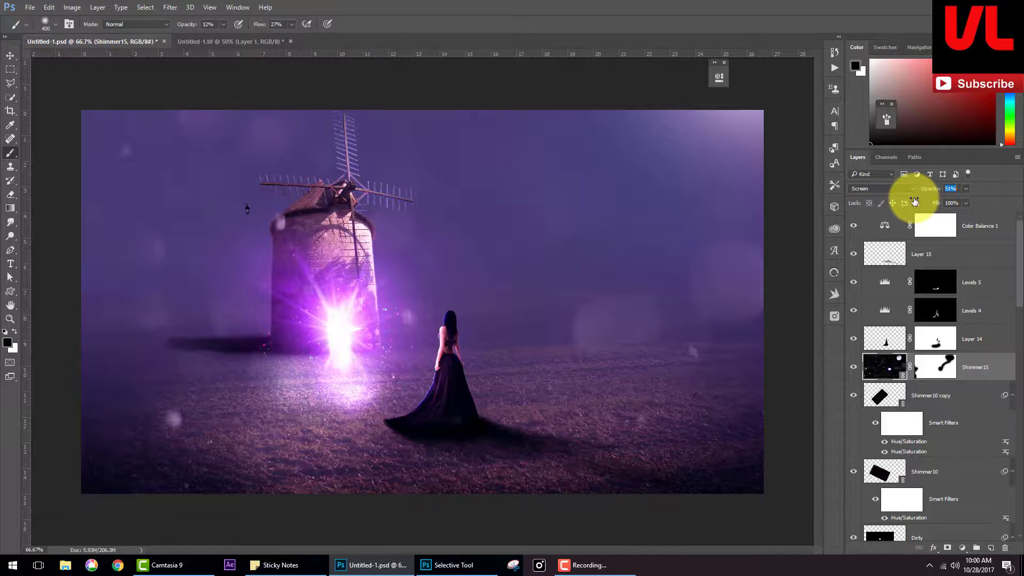
pyautogui.press('Return')
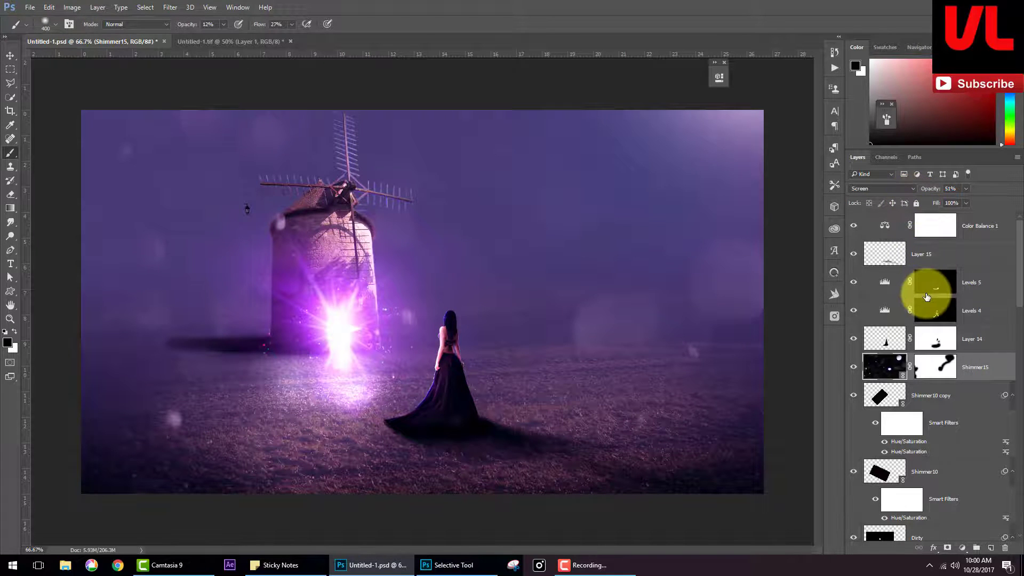
pyautogui.click(981, 225)
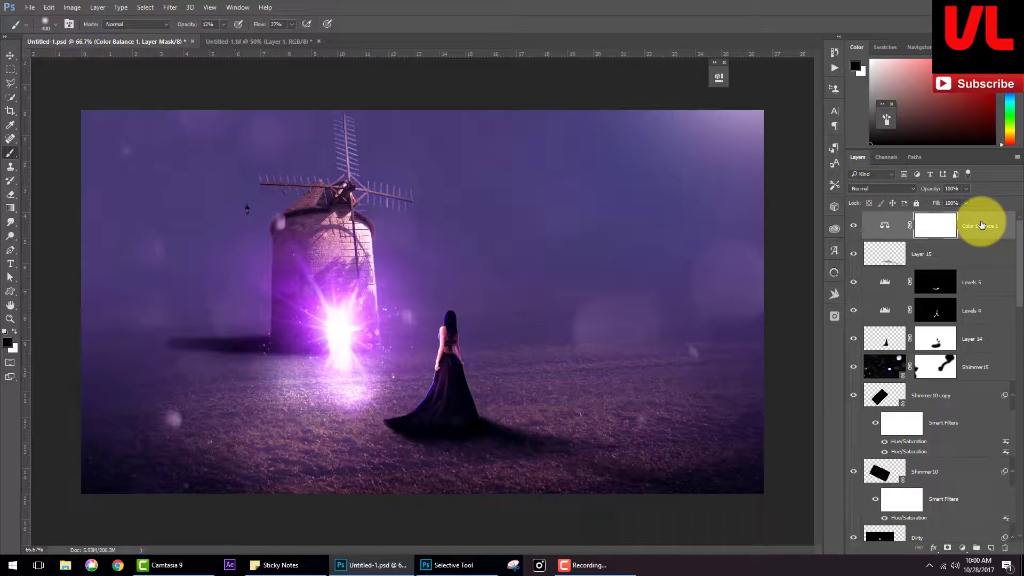
pyautogui.hotkey('ctrl', 'shift', 'alt', 'e')
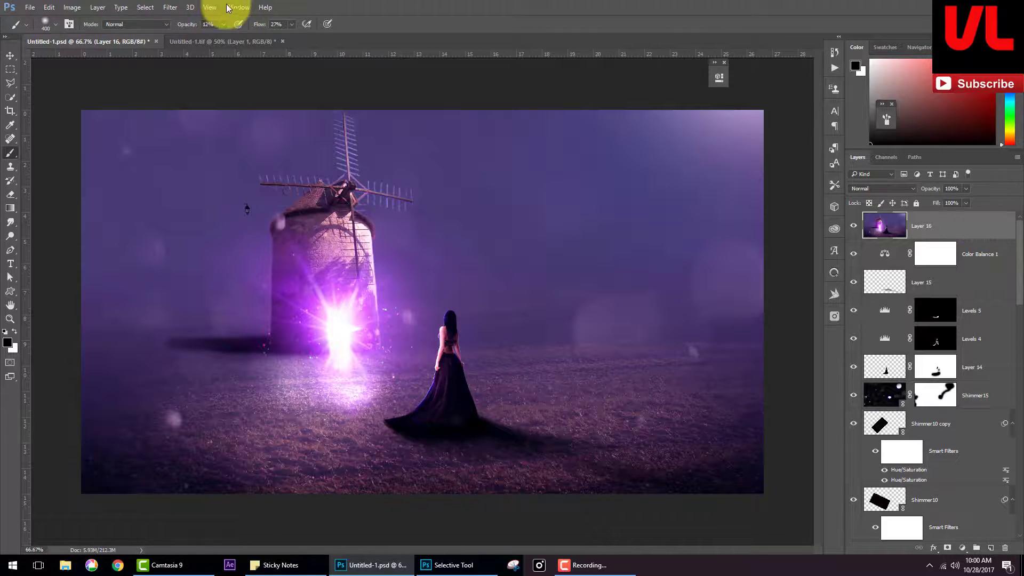
# Step: Apply a reduced-strength Iris Blur to Layer 16 with a tilted oval focus on windmill and woman
pyautogui.click(170, 7)
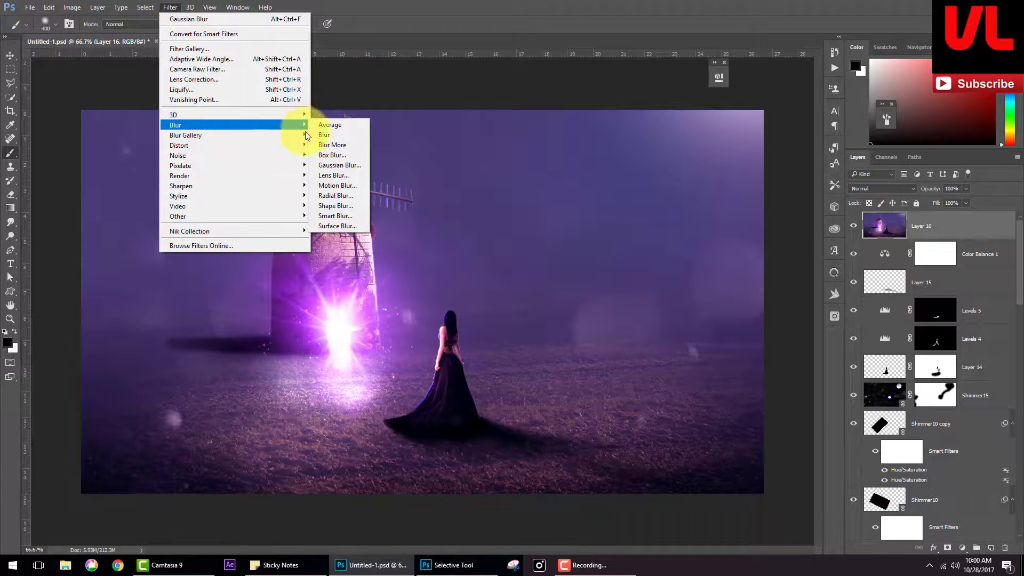
pyautogui.moveTo(185, 135)
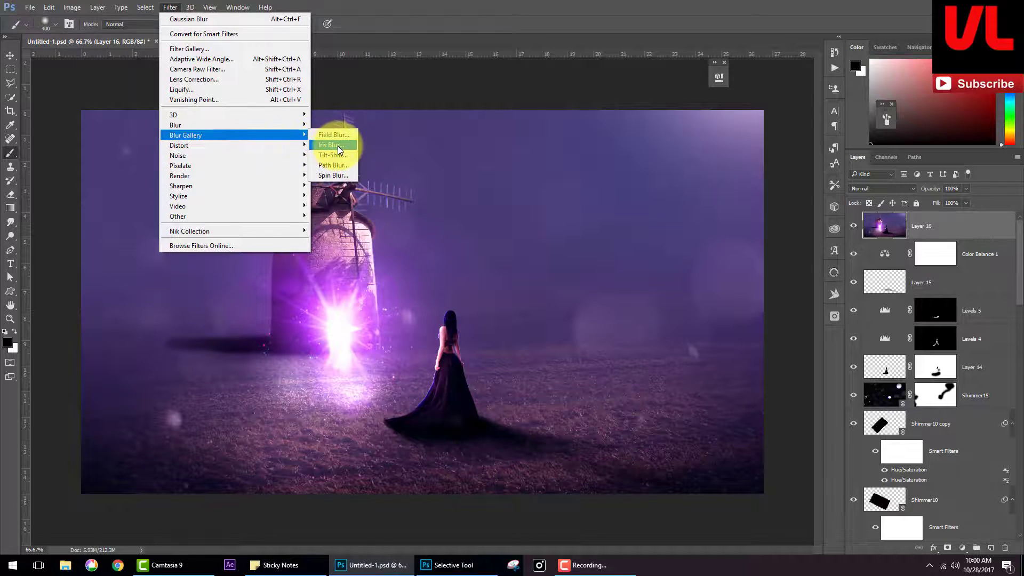
pyautogui.click(339, 149)
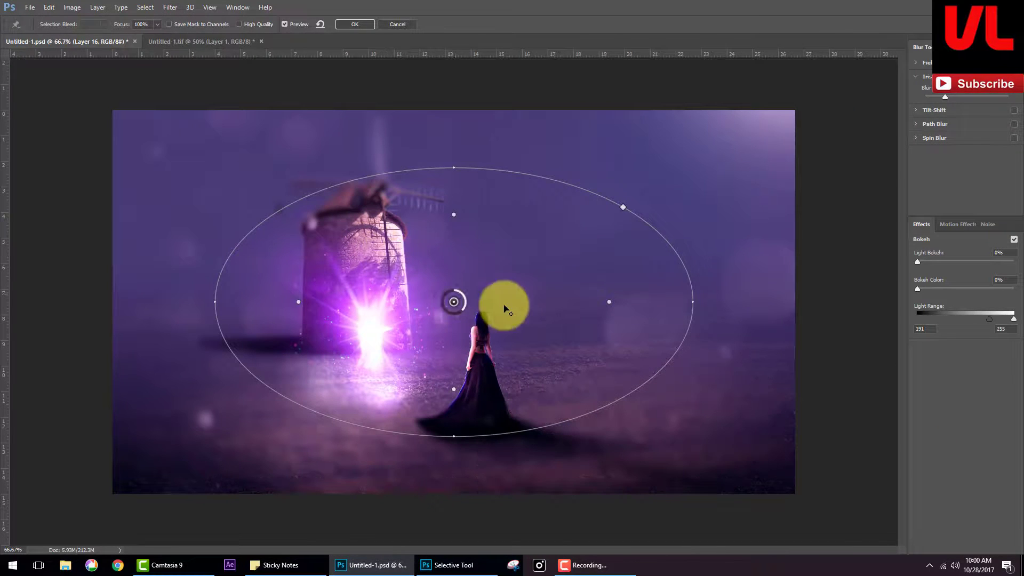
pyautogui.moveTo(692, 301); pyautogui.dragTo(611, 310)
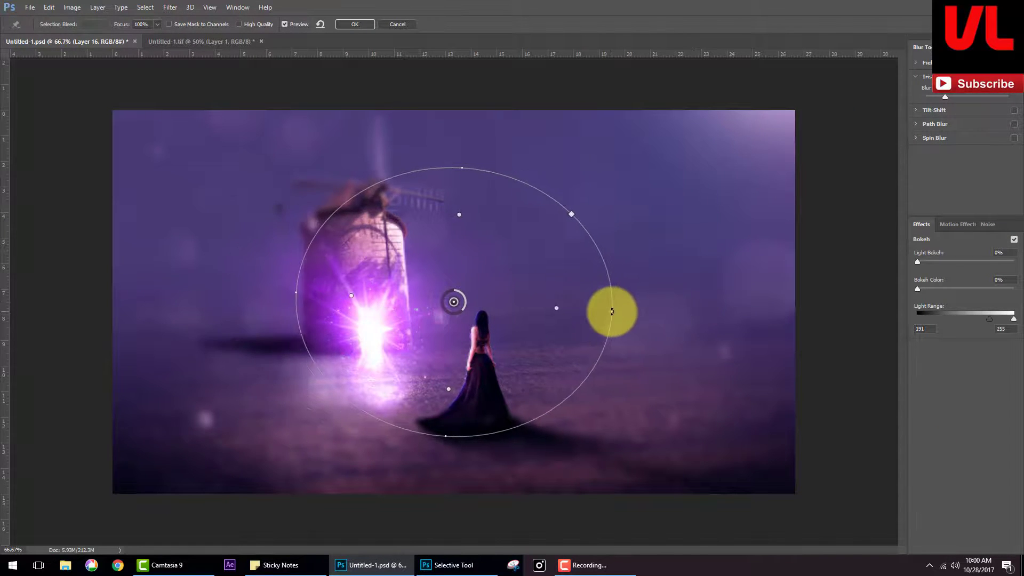
pyautogui.moveTo(453, 302); pyautogui.dragTo(380, 328)
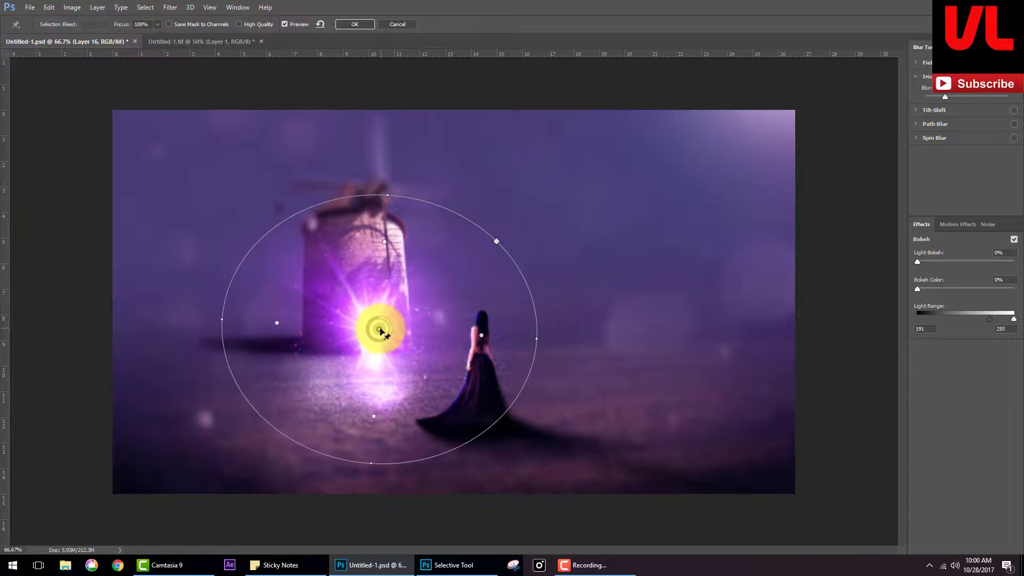
pyautogui.moveTo(385, 195)
pyautogui.mouseDown()
pyautogui.moveTo(390, 128)
pyautogui.moveTo(389, 146)
pyautogui.mouseUp()
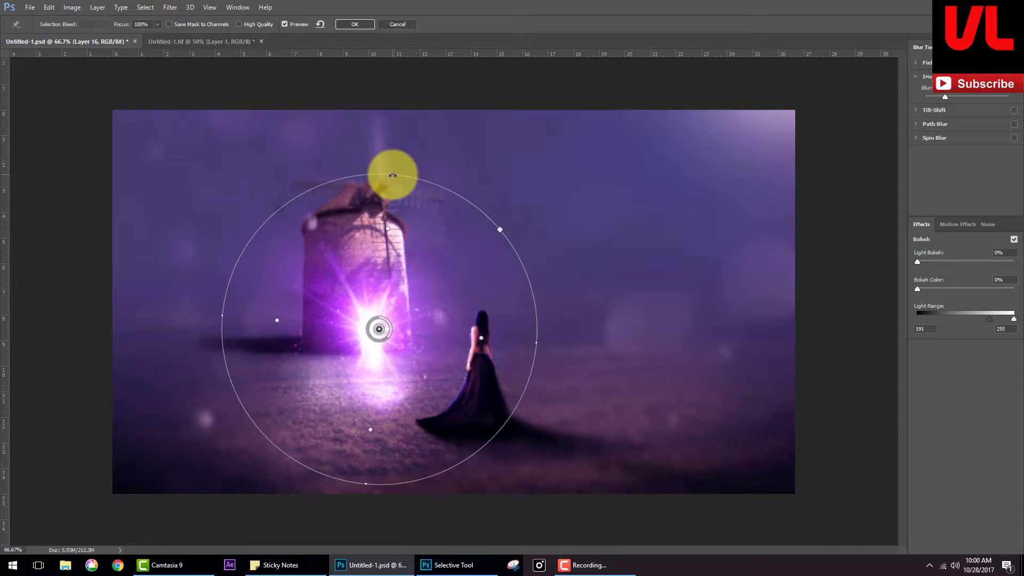
pyautogui.moveTo(420, 293); pyautogui.dragTo(411, 228)
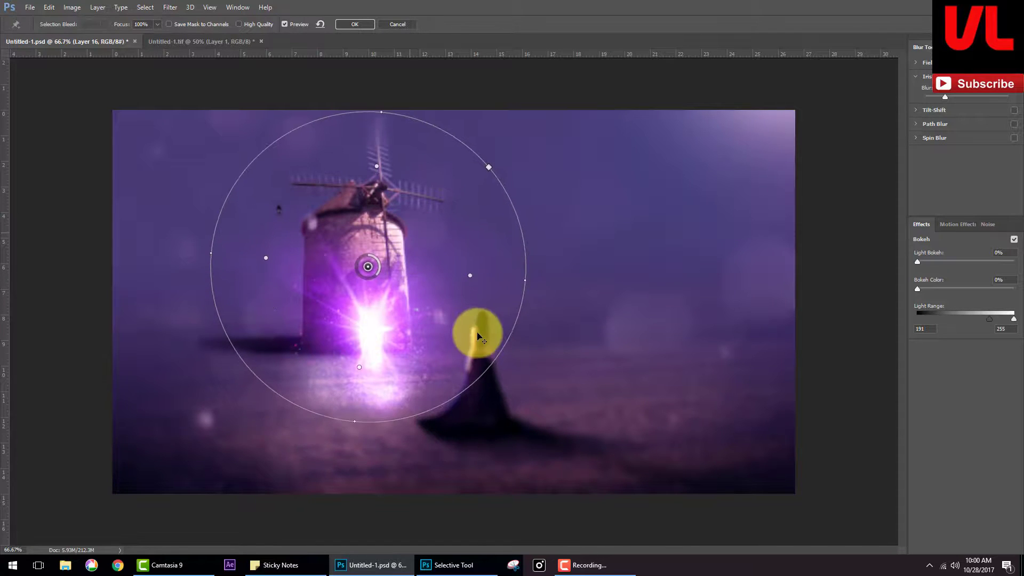
pyautogui.moveTo(523, 281)
pyautogui.mouseDown()
pyautogui.moveTo(562, 442)
pyautogui.moveTo(550, 469)
pyautogui.mouseUp()
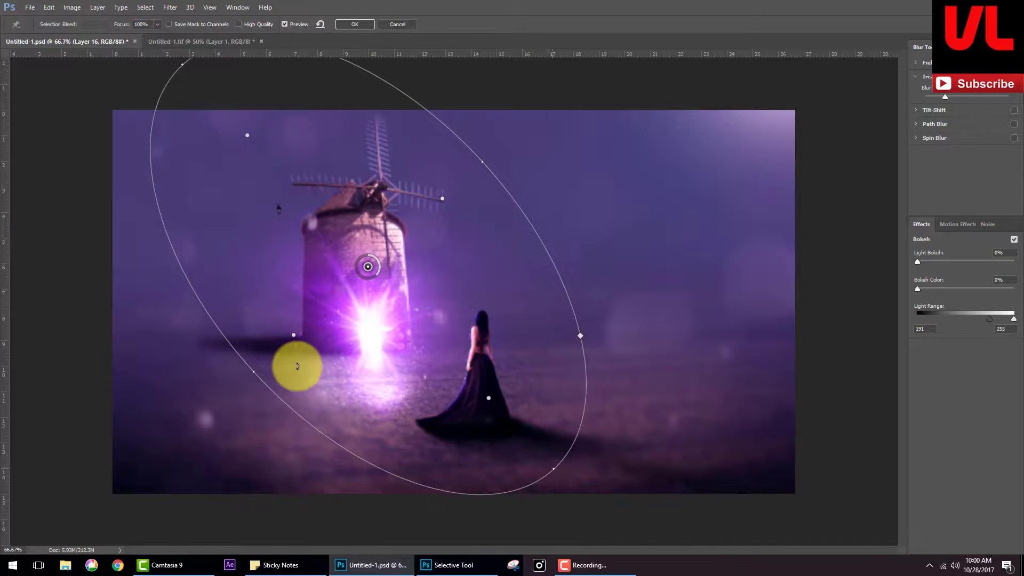
pyautogui.moveTo(252, 376); pyautogui.dragTo(236, 394)
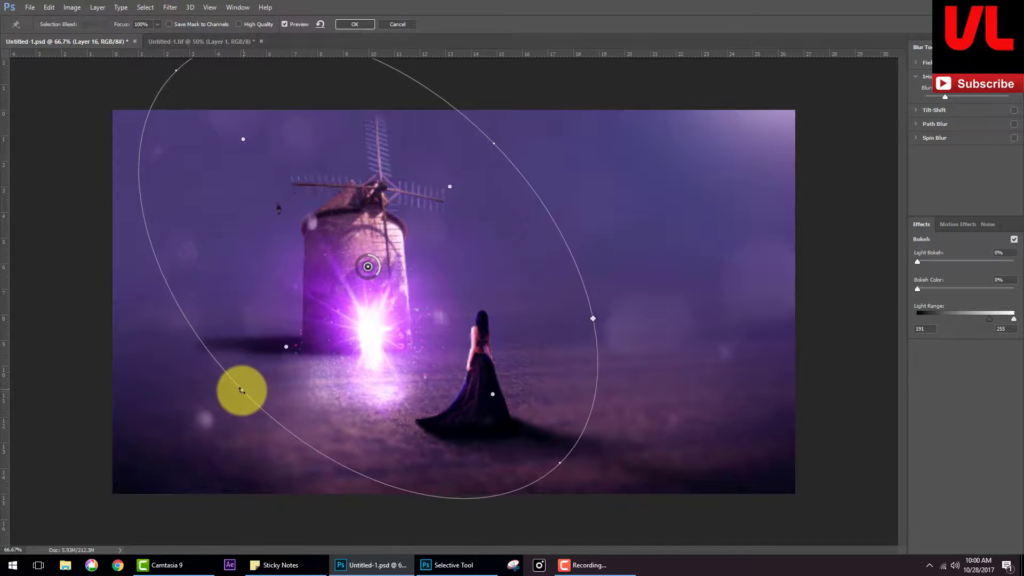
pyautogui.moveTo(947, 100); pyautogui.dragTo(937, 101)
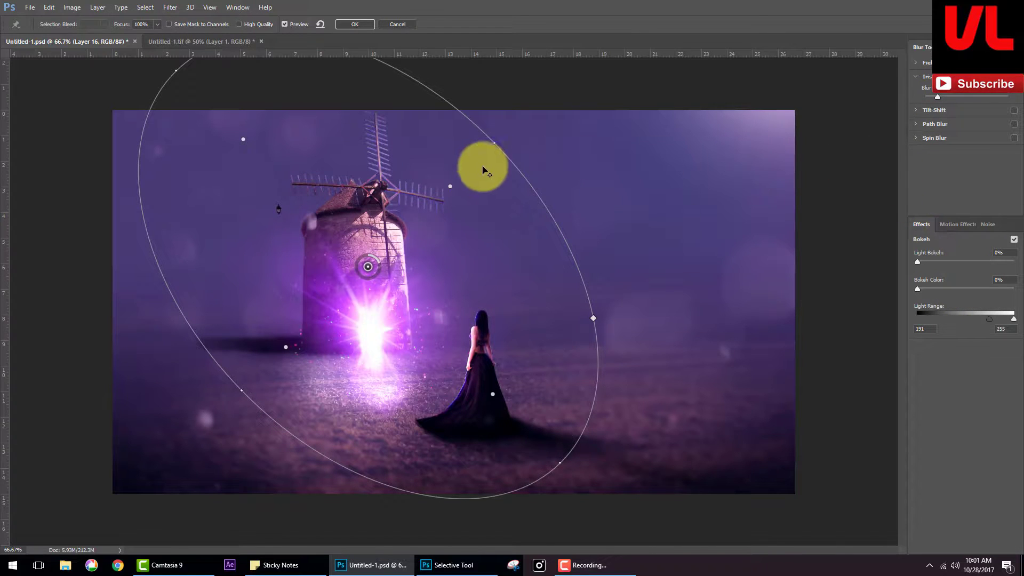
pyautogui.click(362, 24)
pyautogui.click(853, 226)
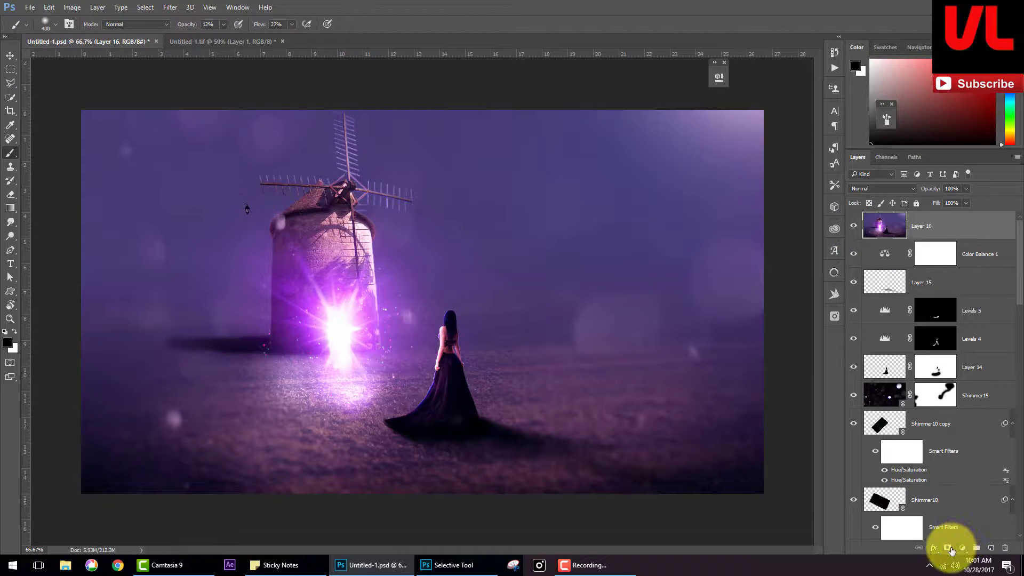
# Step: Mask Layer 16, paint back sharpness right of the woman, and save the document
pyautogui.click(947, 548)
pyautogui.moveTo(432, 321)
pyautogui.mouseDown()
pyautogui.moveTo(543, 394)
pyautogui.moveTo(483, 417)
pyautogui.moveTo(256, 347)
pyautogui.moveTo(309, 286)
pyautogui.moveTo(306, 240)
pyautogui.moveTo(350, 382)
pyautogui.moveTo(309, 338)
pyautogui.moveTo(362, 384)
pyautogui.moveTo(304, 379)
pyautogui.moveTo(544, 427)
pyautogui.moveTo(473, 411)
pyautogui.moveTo(372, 347)
pyautogui.moveTo(457, 331)
pyautogui.moveTo(484, 413)
pyautogui.mouseUp()
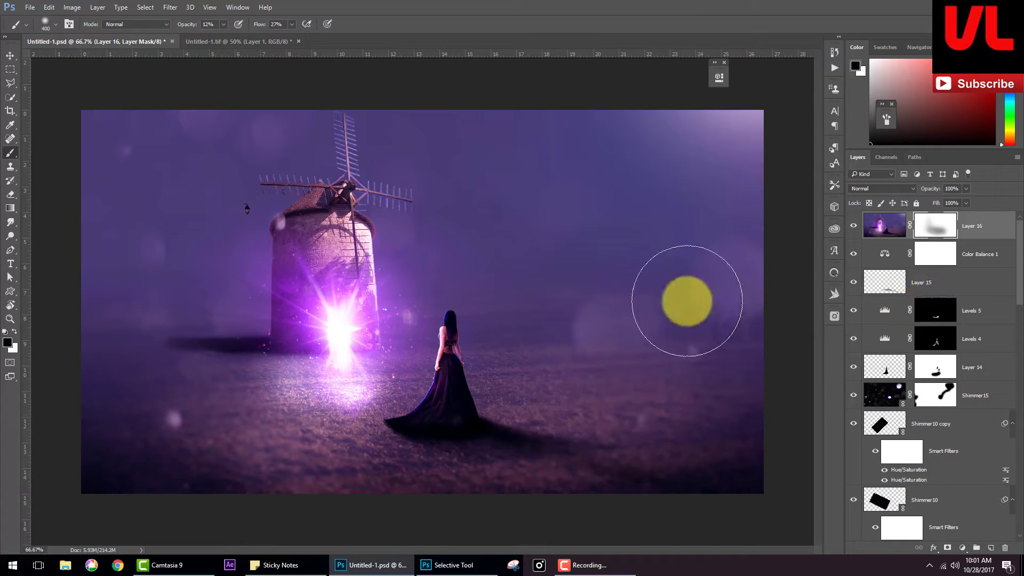
pyautogui.click(10, 56)
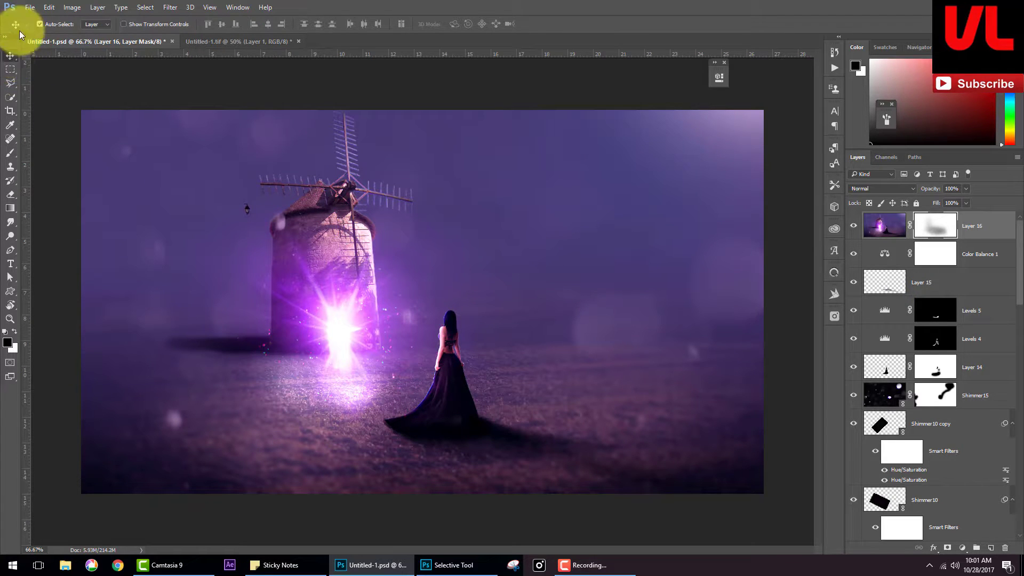
pyautogui.click(29, 7)
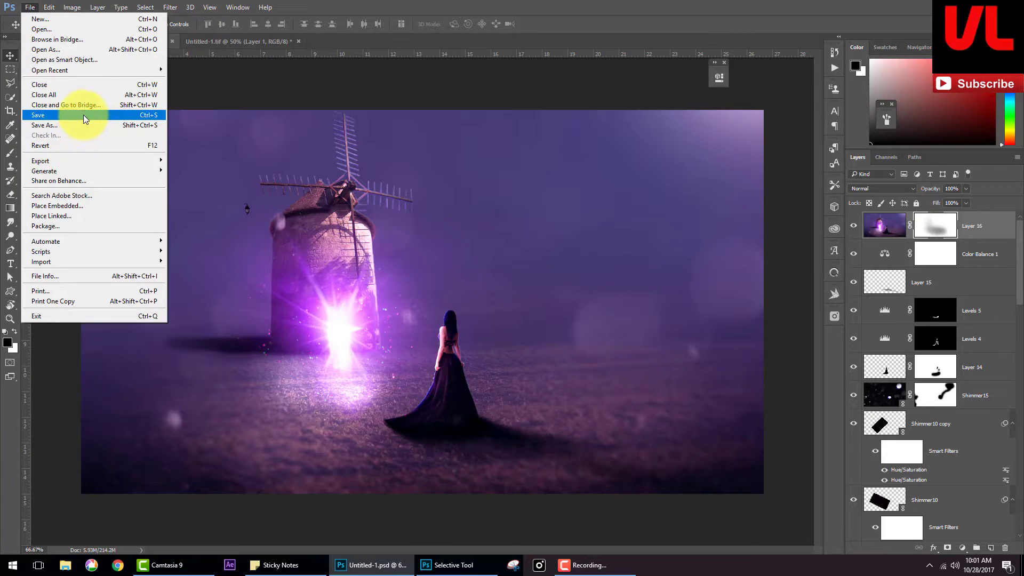
pyautogui.click(54, 115)
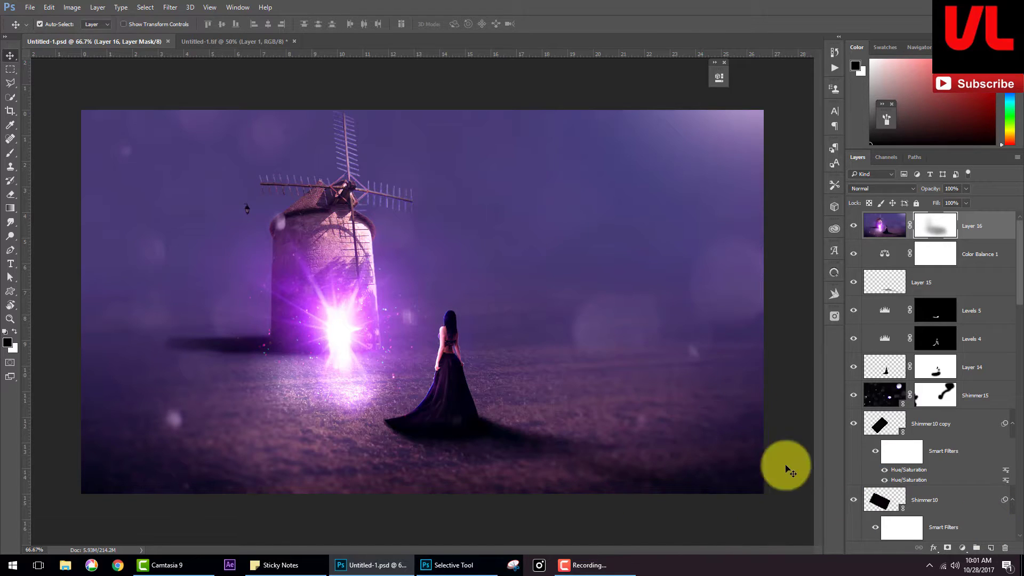
pyautogui.scroll(-3, 956, 445)
pyautogui.scroll(-3, 957, 443)
pyautogui.scroll(-3, 963, 435)
pyautogui.scroll(-3, 966, 432)
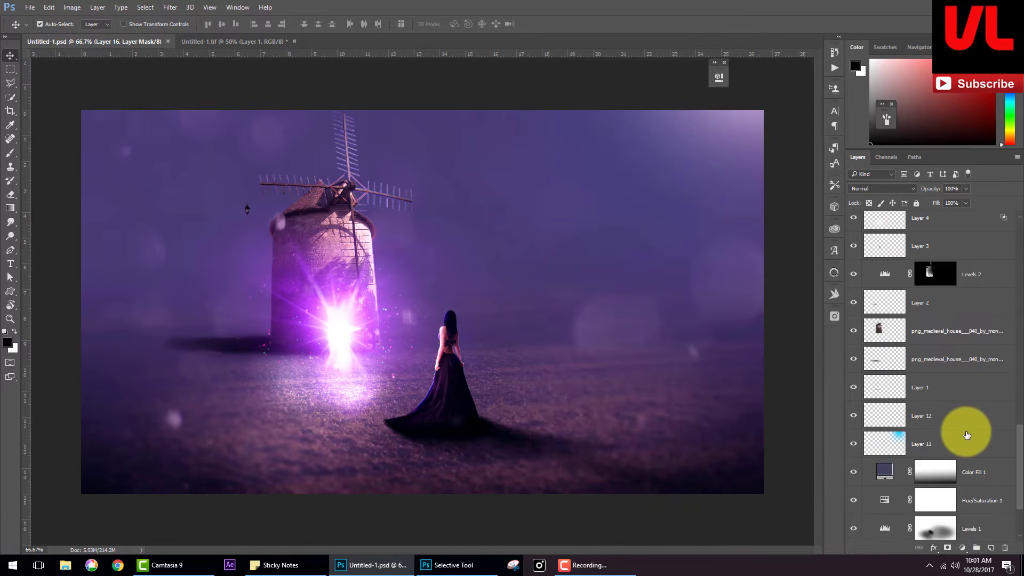
pyautogui.scroll(-3, 968, 438)
pyautogui.scroll(3, 968, 439)
pyautogui.scroll(3, 967, 438)
pyautogui.scroll(3, 968, 439)
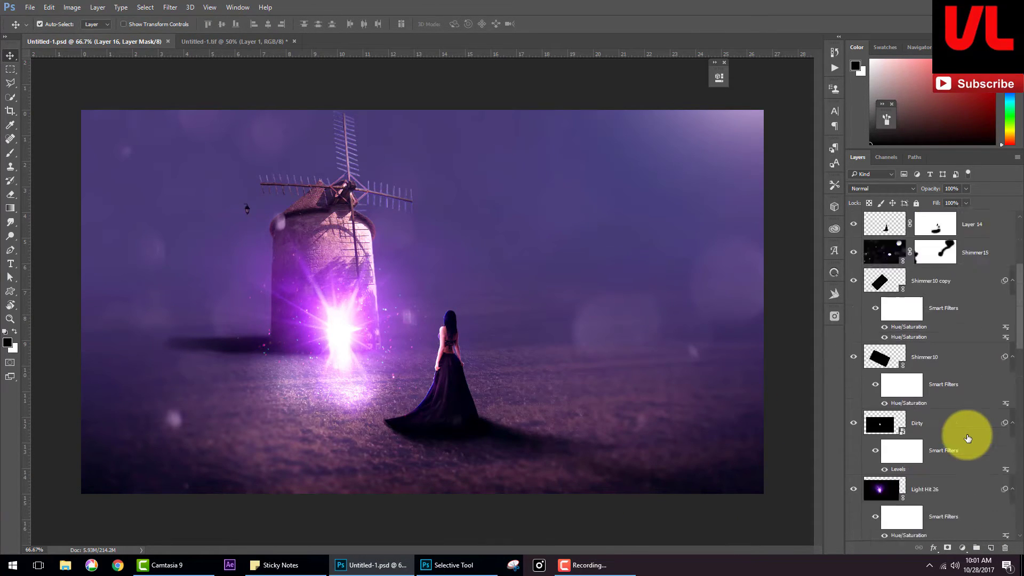
pyautogui.scroll(3, 968, 439)
pyautogui.scroll(5, 968, 439)
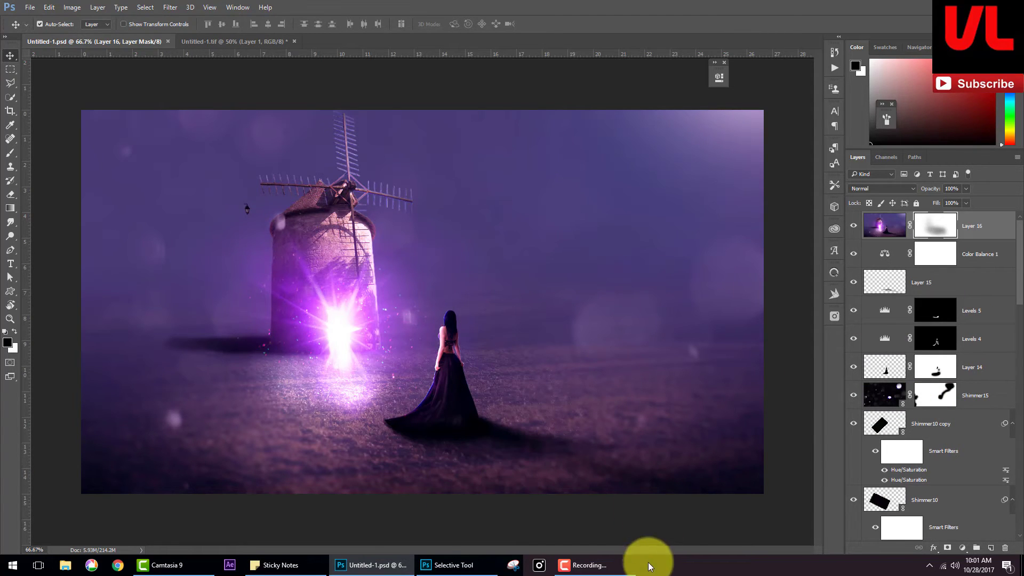